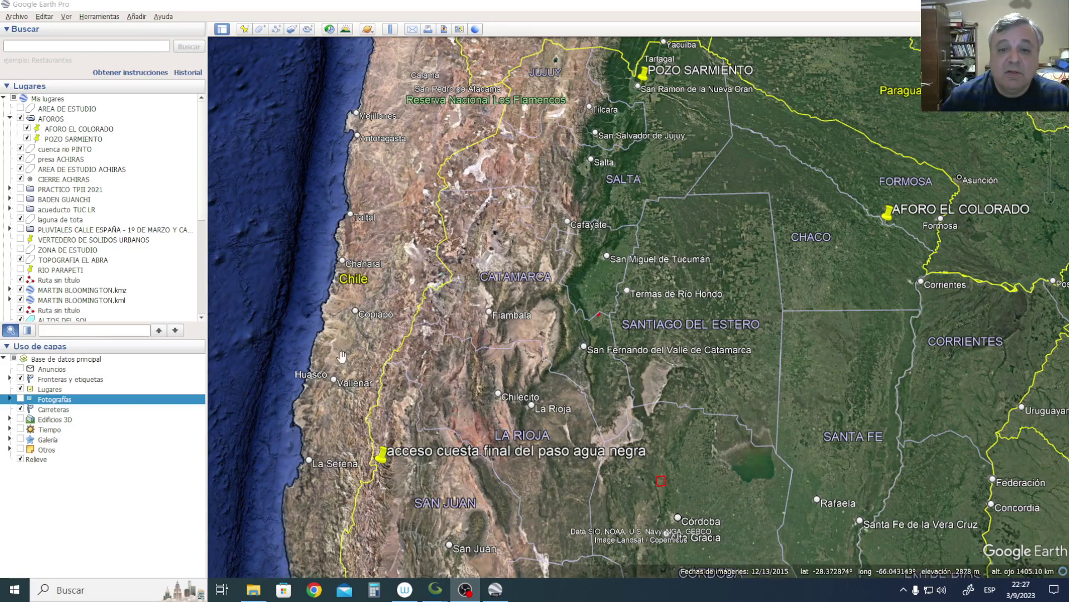
Locate the Famatina valley in northern La Rioja and follow route 11 north towards Campanas.
scroll(505, 390, "up", 3)
scroll(504, 392, "up", 3)
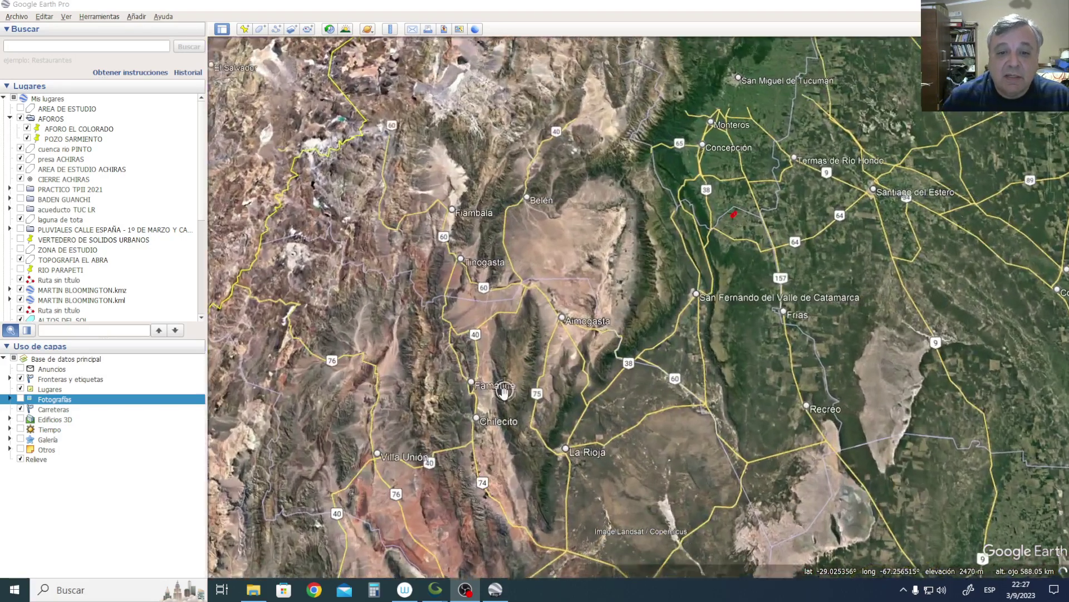
scroll(459, 380, "up", 2)
left_click_drag(459, 380, 547, 362)
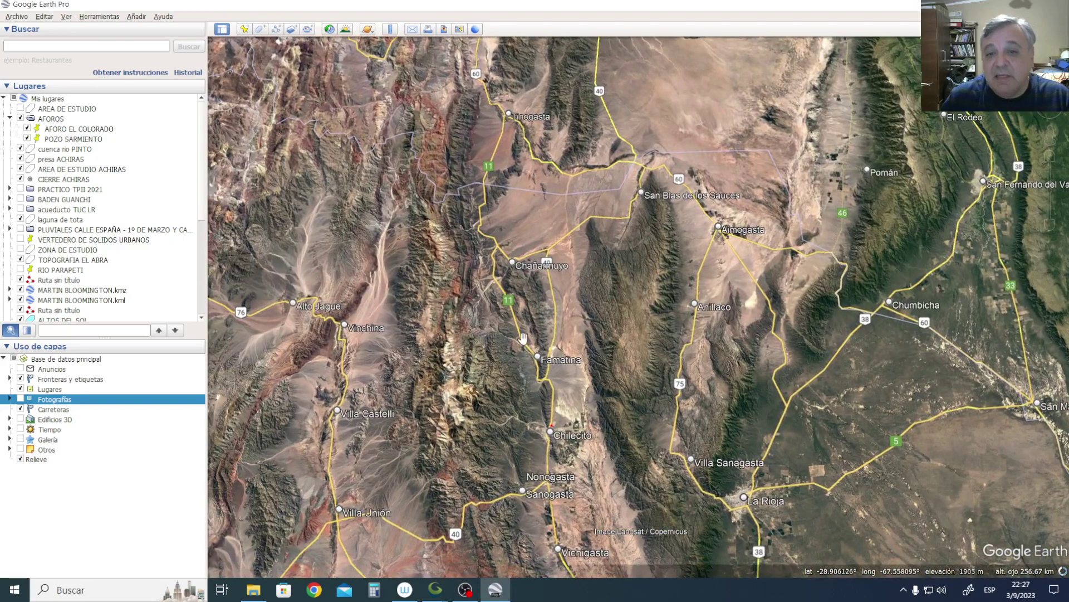
scroll(504, 337, "up", 2)
scroll(529, 362, "up", 3)
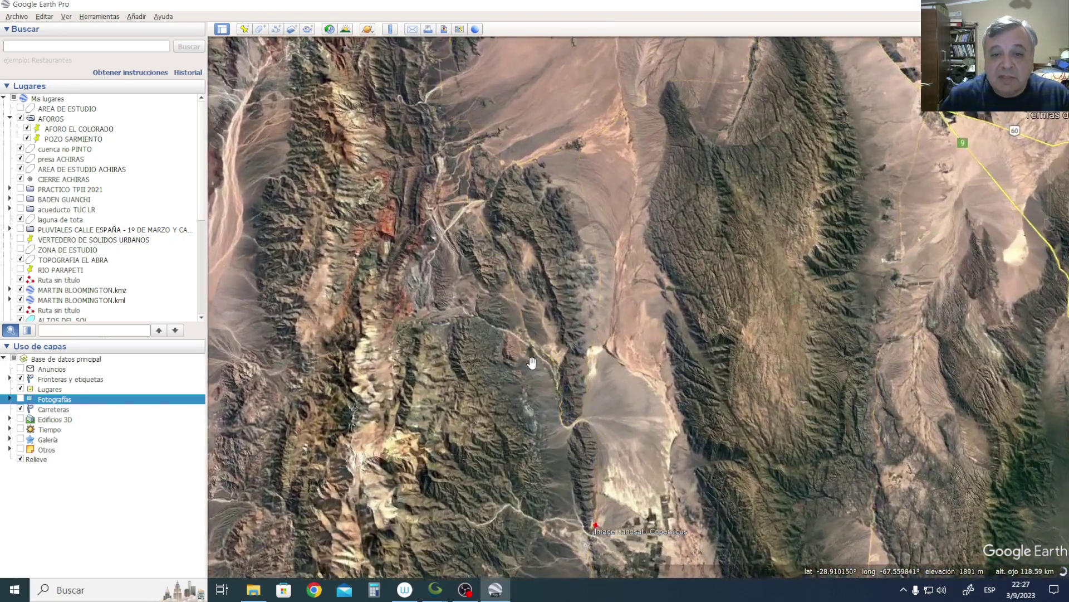
scroll(567, 340, "up", 1)
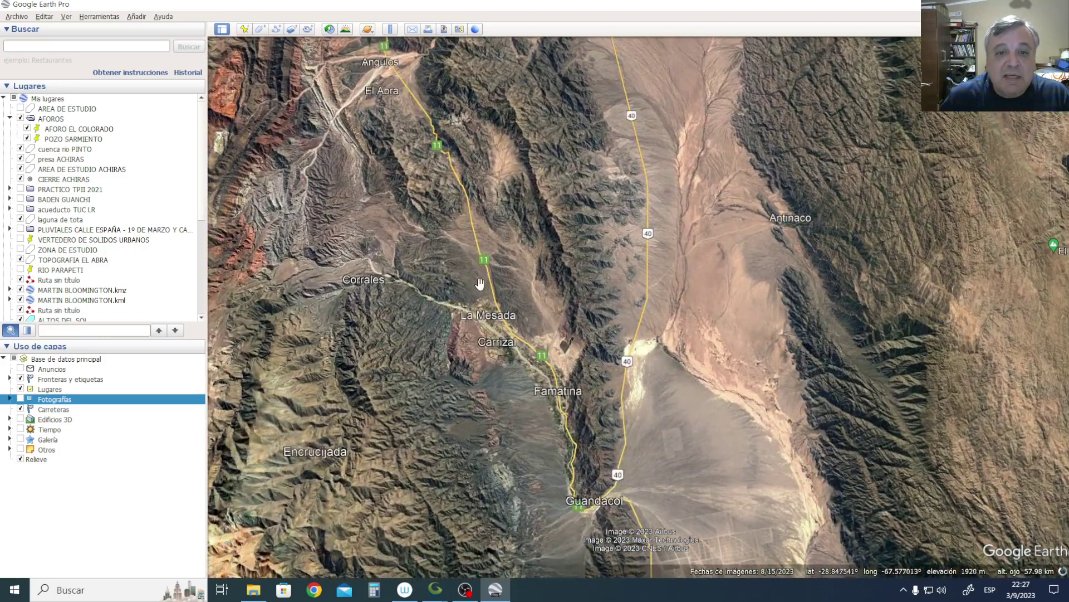
left_click_drag(479, 284, 530, 447)
left_click_drag(542, 346, 605, 442)
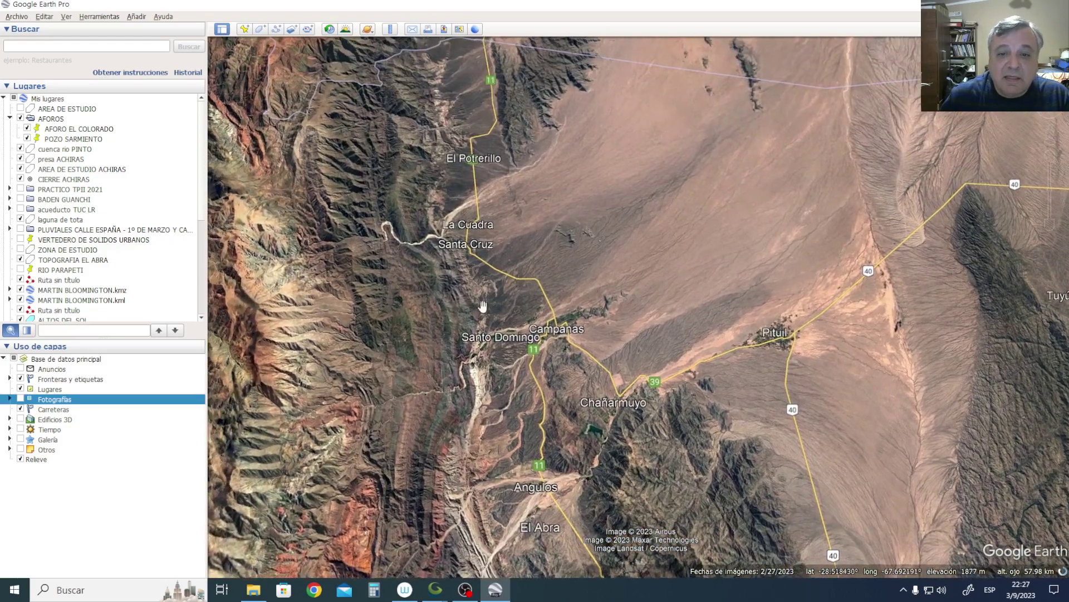
Follow route 11 from Campanas to La Cuadra and Santa Cruz and find the river gorge to their west.
scroll(606, 442, "up", 3)
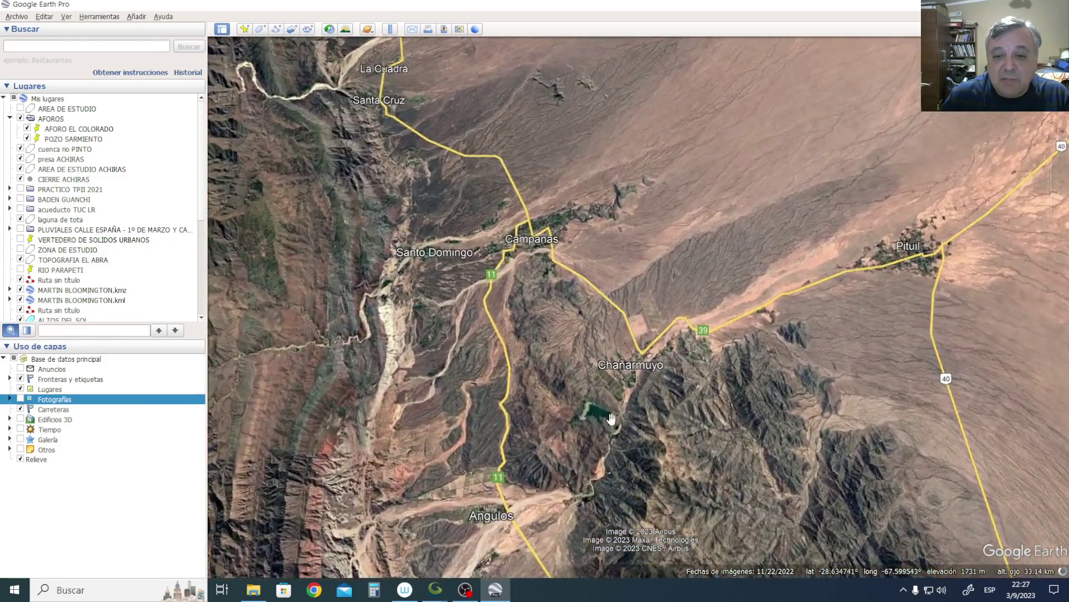
scroll(562, 355, "down", 2)
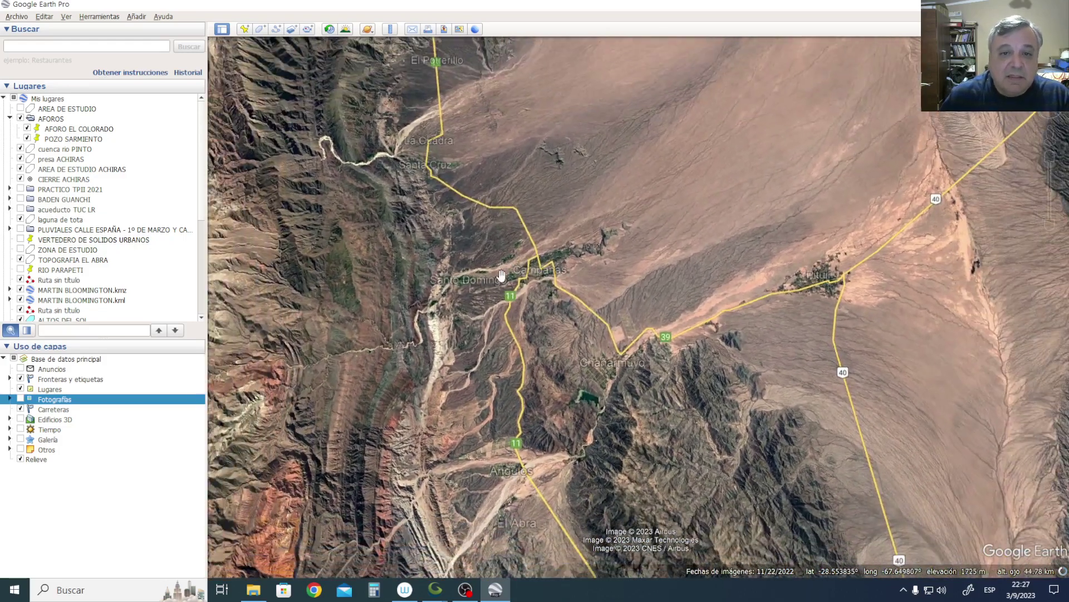
left_click_drag(434, 177, 479, 288)
scroll(479, 288, "up", 3)
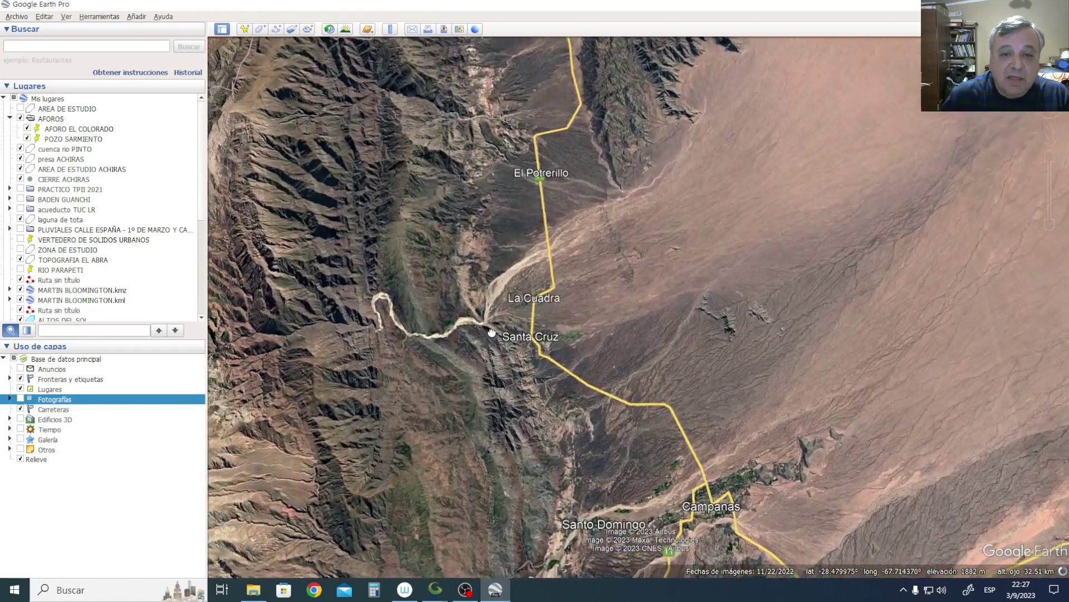
left_click_drag(492, 332, 521, 337)
scroll(521, 337, "up", 3)
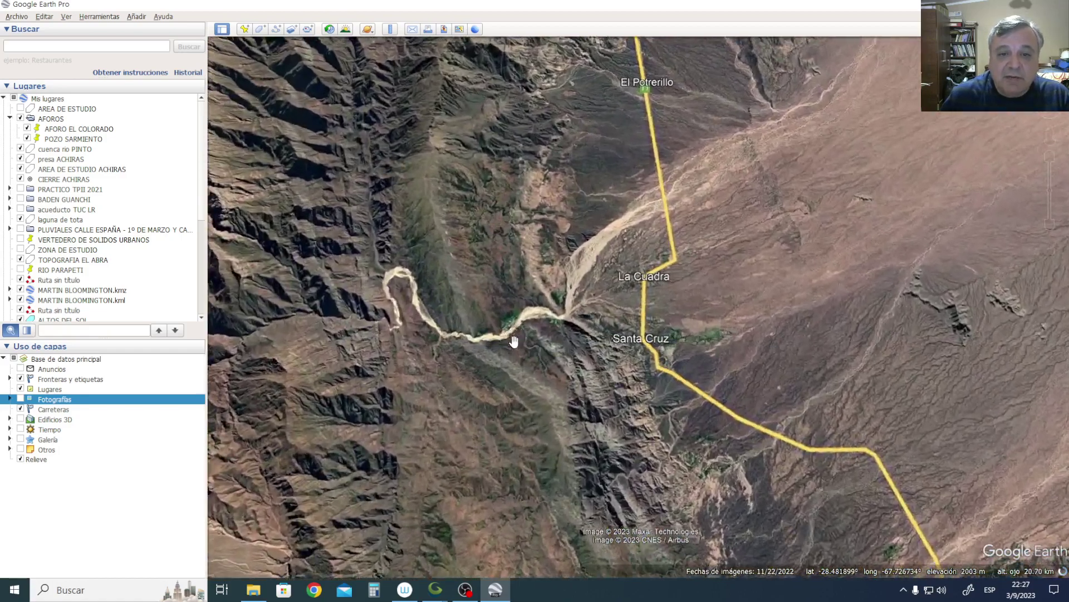
scroll(640, 321, "up", 1)
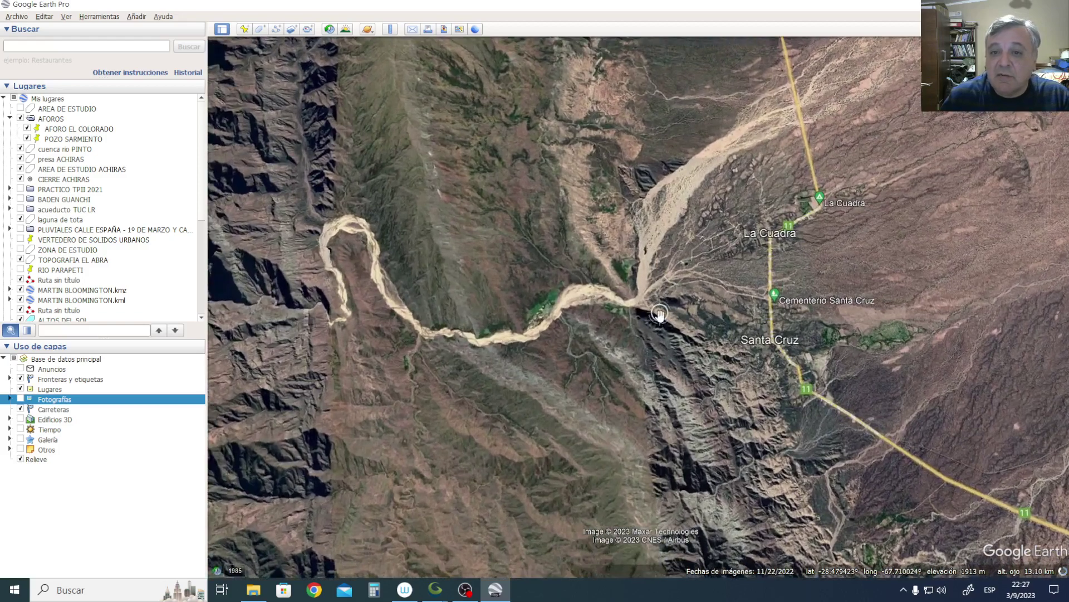
Examine the river narrows west of Santa Cruz and the valley upstream as a possible reservoir site.
scroll(641, 303, "down", 3)
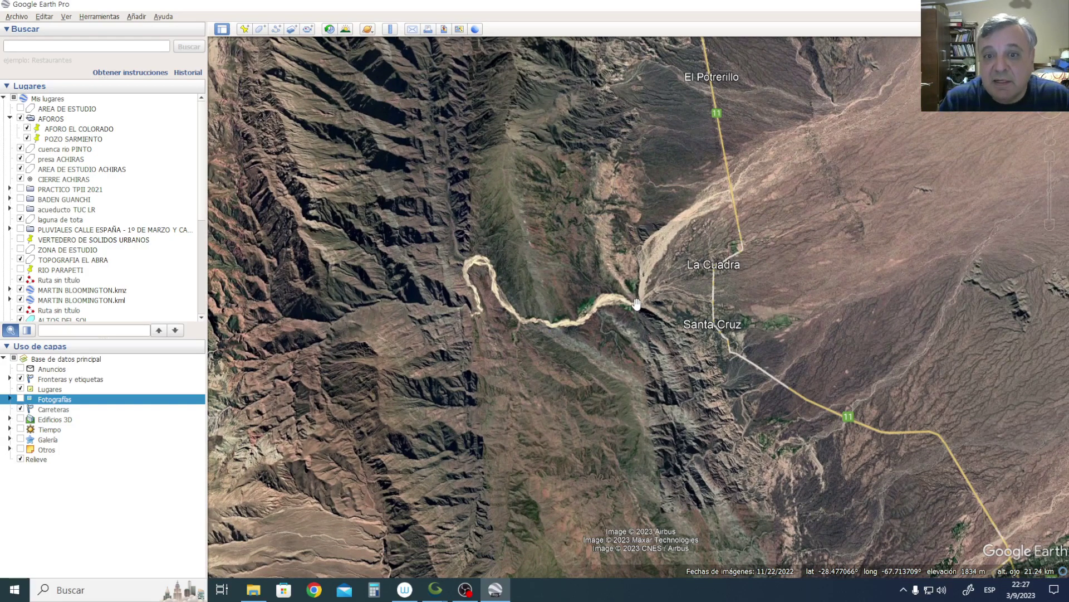
scroll(676, 310, "up", 2)
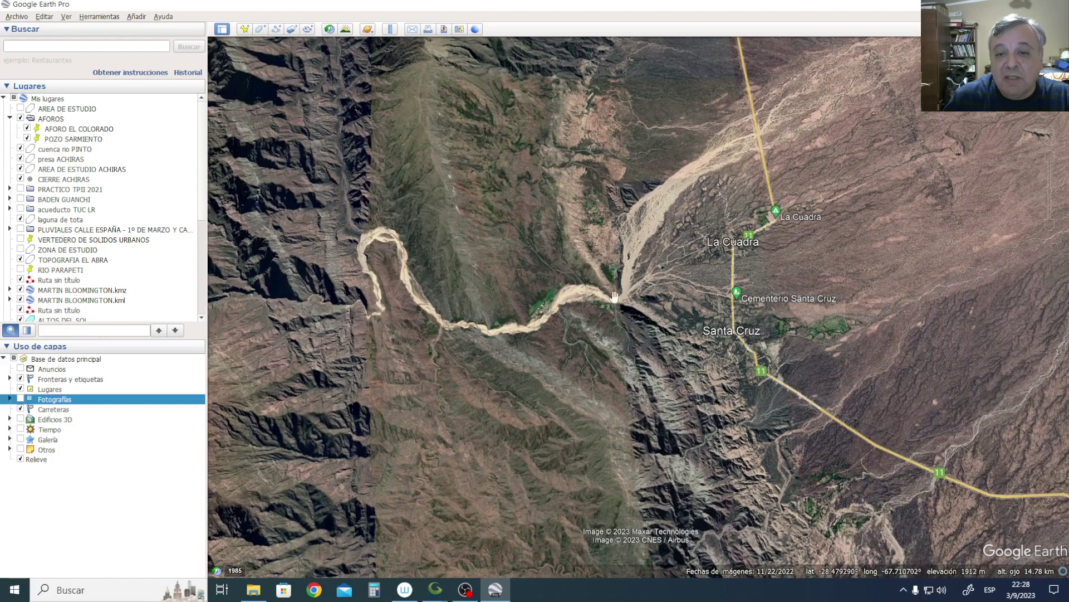
scroll(630, 303, "up", 3)
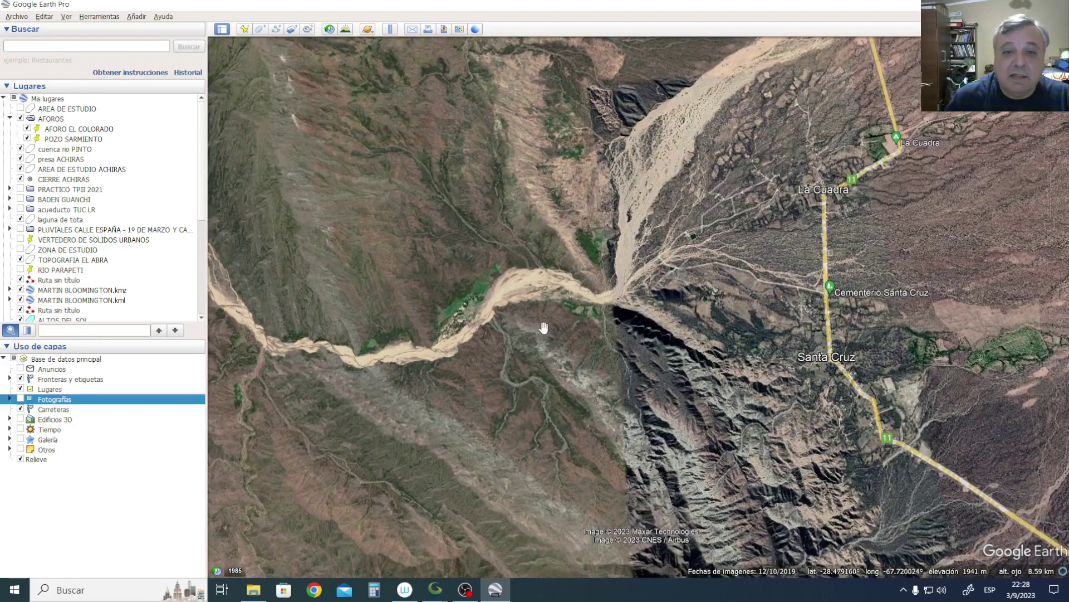
scroll(471, 371, "down", 1)
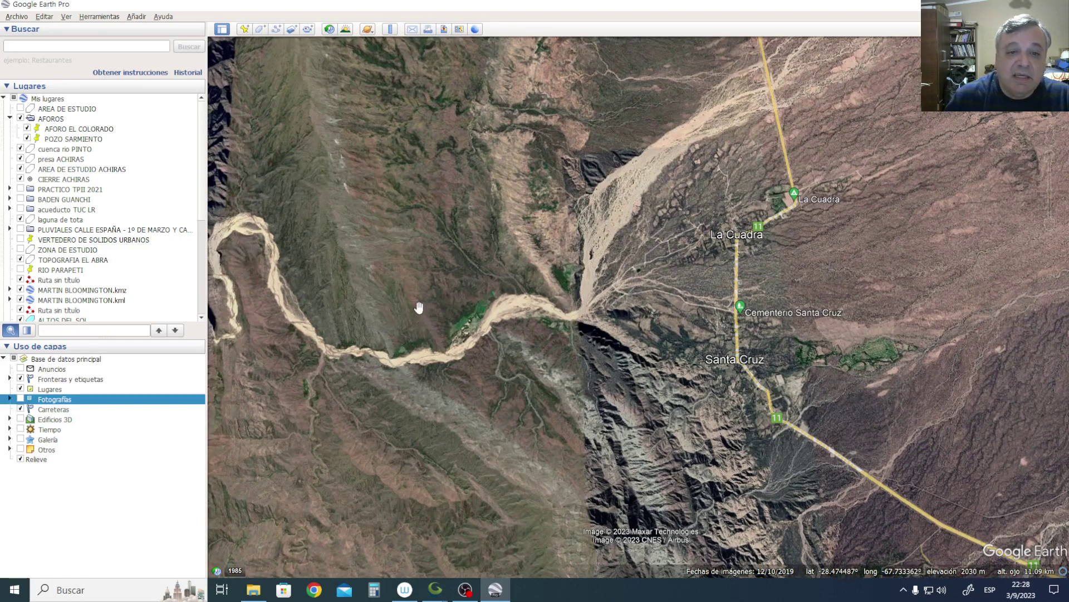
scroll(359, 369, "up", 1)
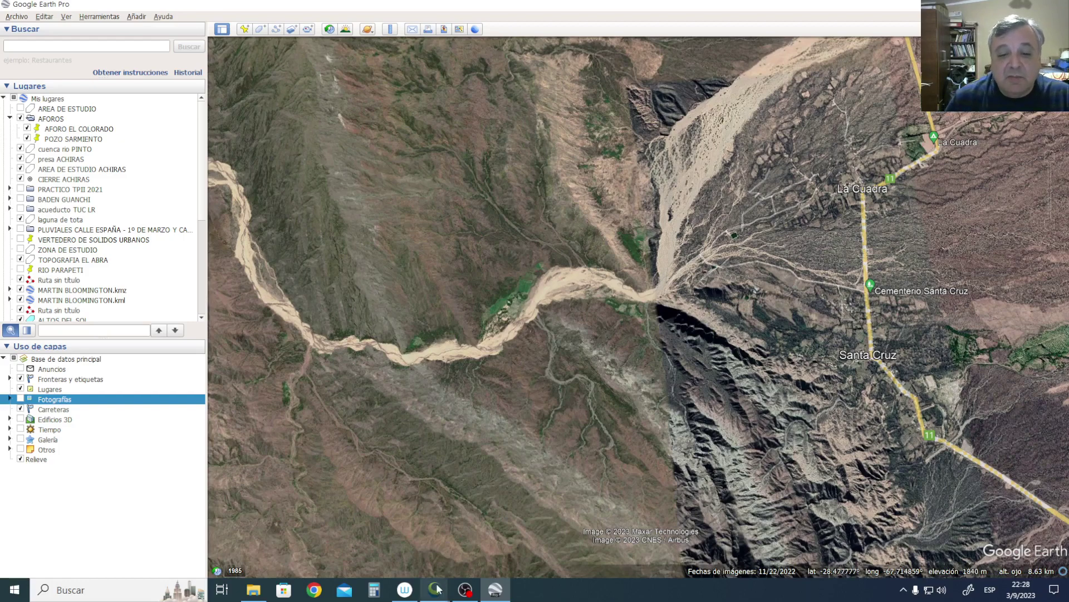
Switch to the Global Mapper workspace EMBALSE LA CUADRA - RIO LA BALLENA and inspect the terrain around the gorge.
mouse_move(438, 589)
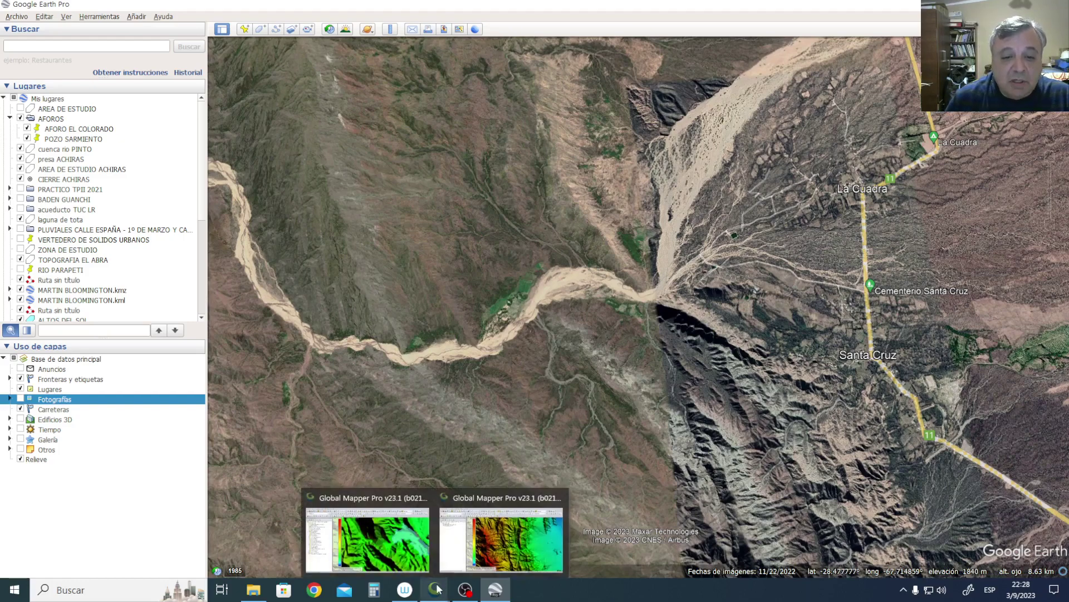
left_click(479, 538)
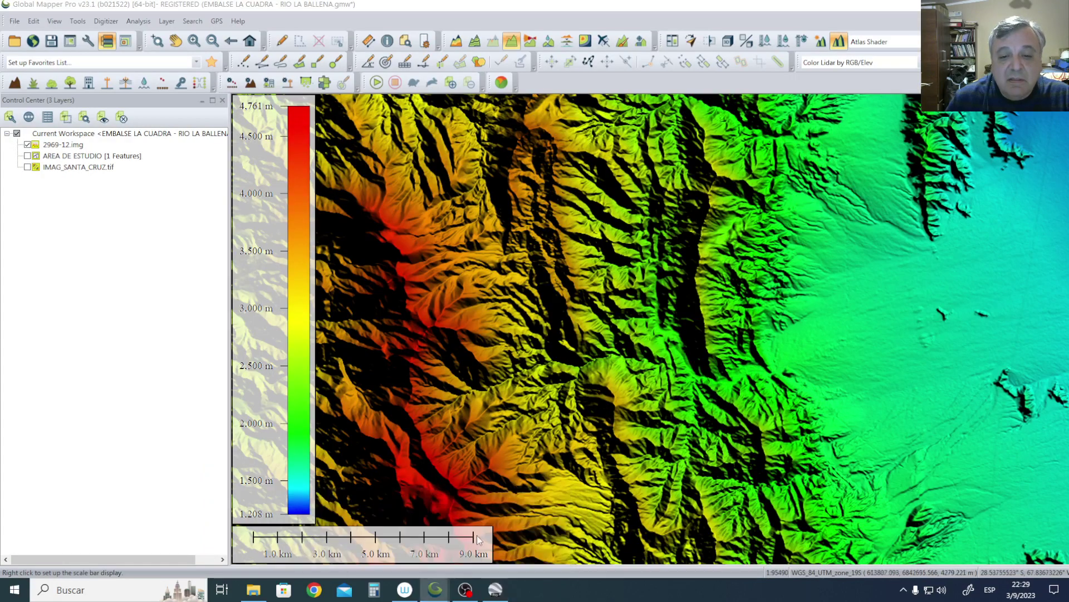
scroll(482, 344, "down", 1)
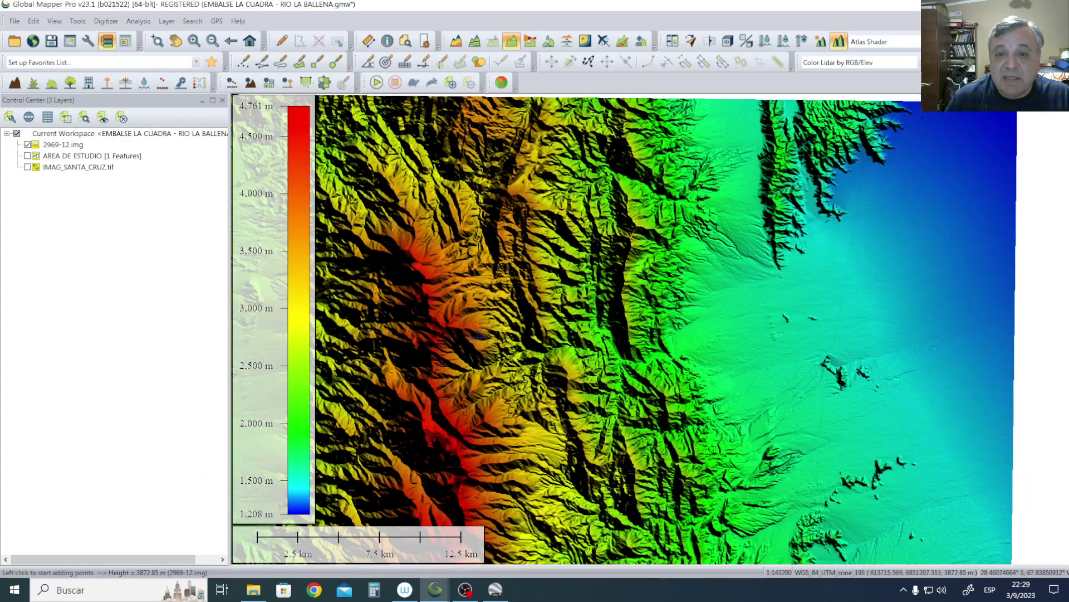
scroll(626, 388, "up", 1)
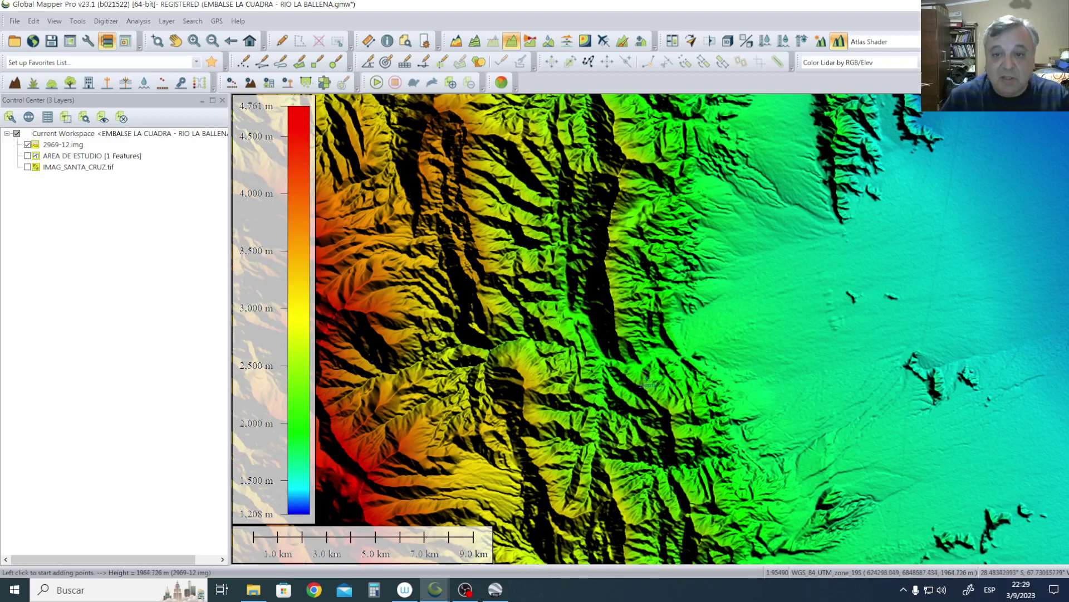
scroll(691, 383, "up", 1)
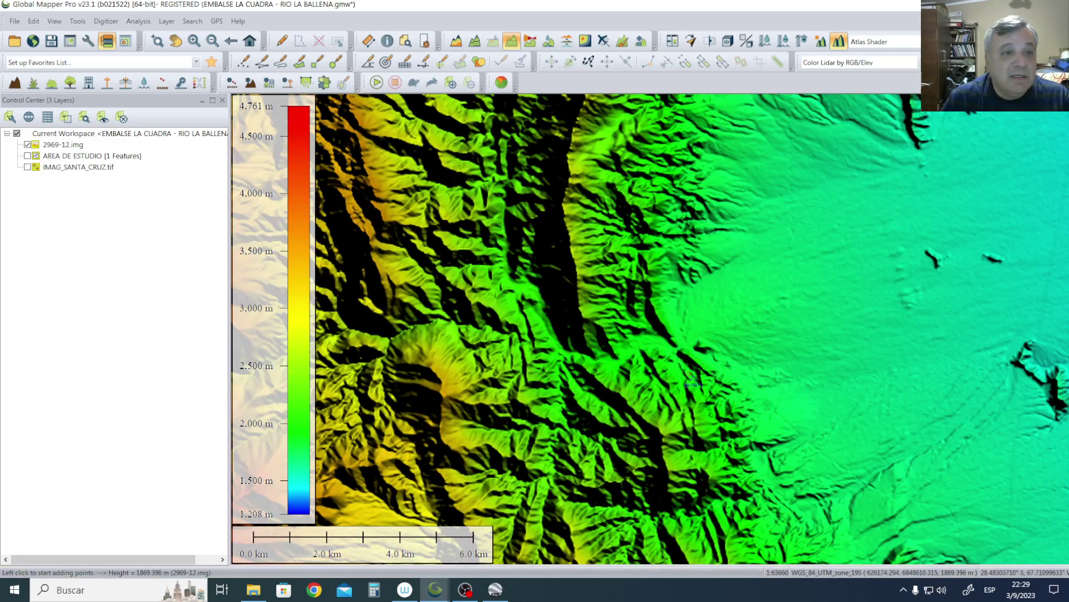
Show the AREA DE ESTUDIO and IMAG_SANTA_CRUZ.tif layers and inspect the river narrows on the image.
left_click(28, 157)
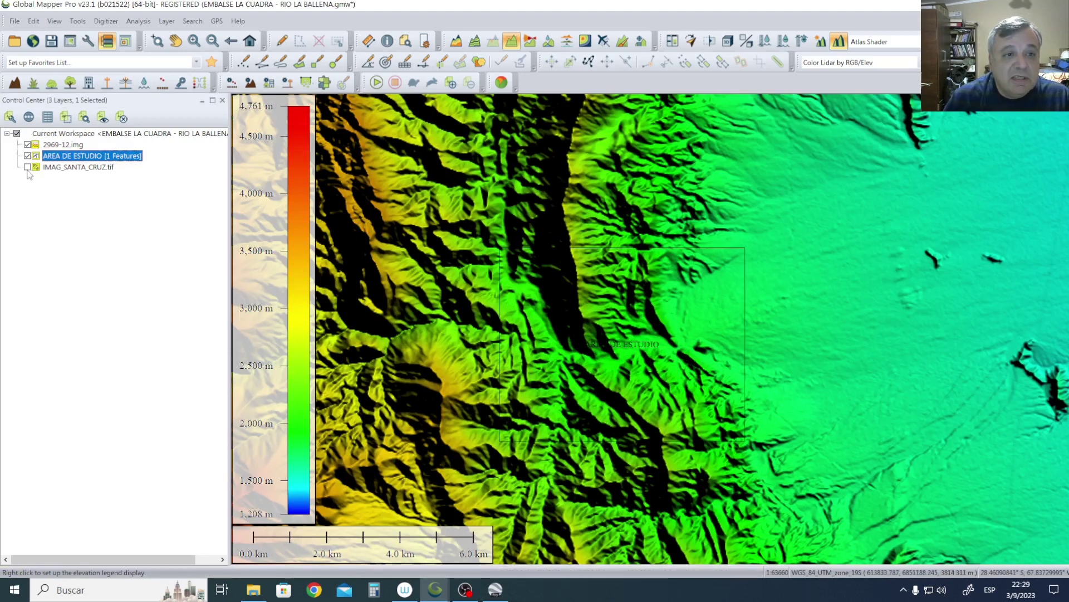
left_click(27, 168)
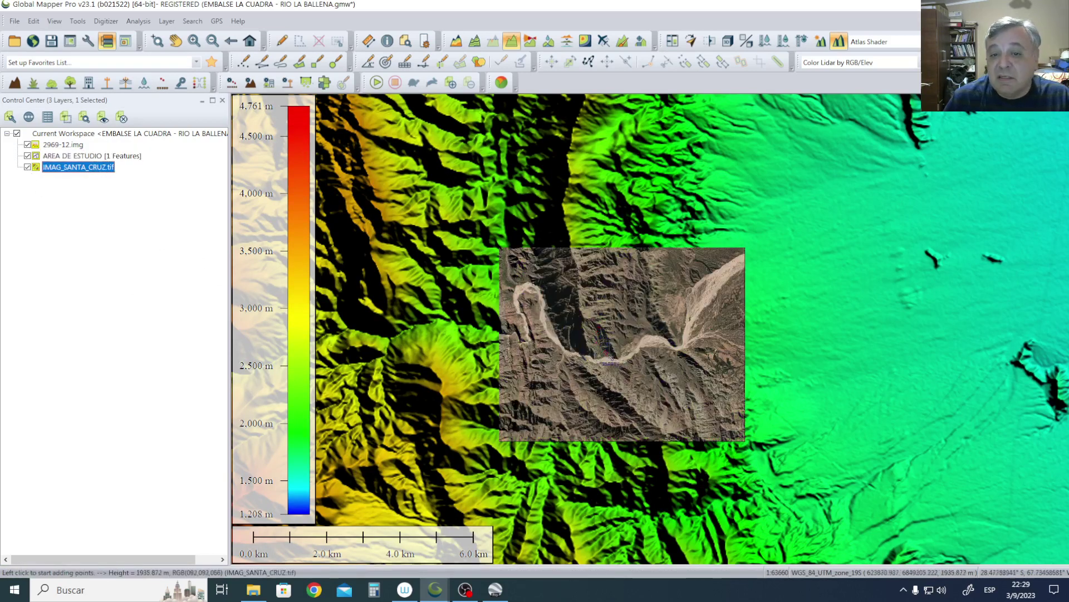
scroll(613, 360, "up", 1)
scroll(625, 359, "up", 1)
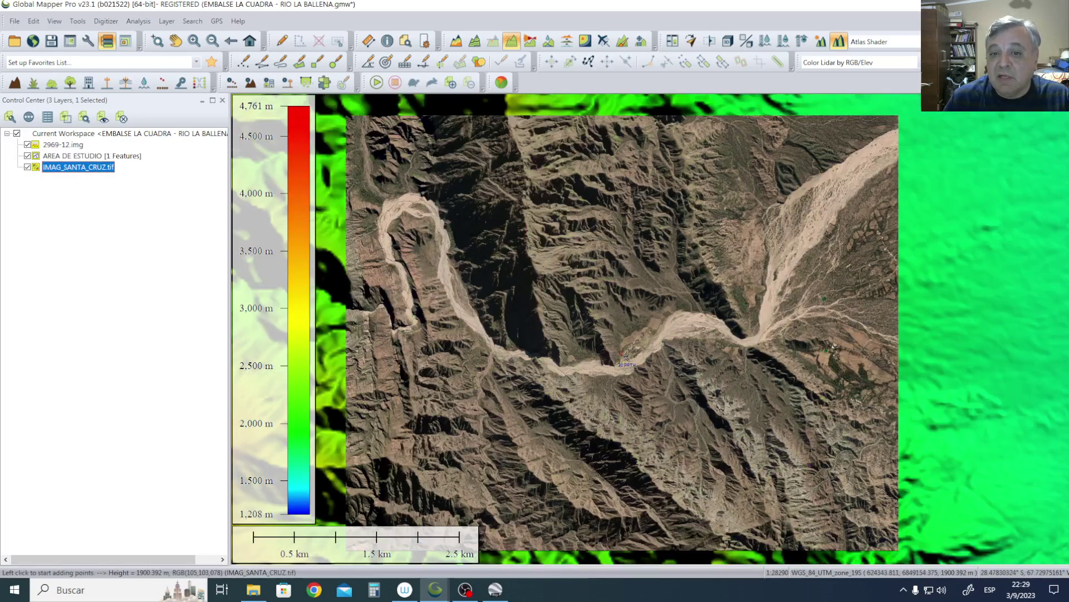
scroll(723, 342, "up", 1)
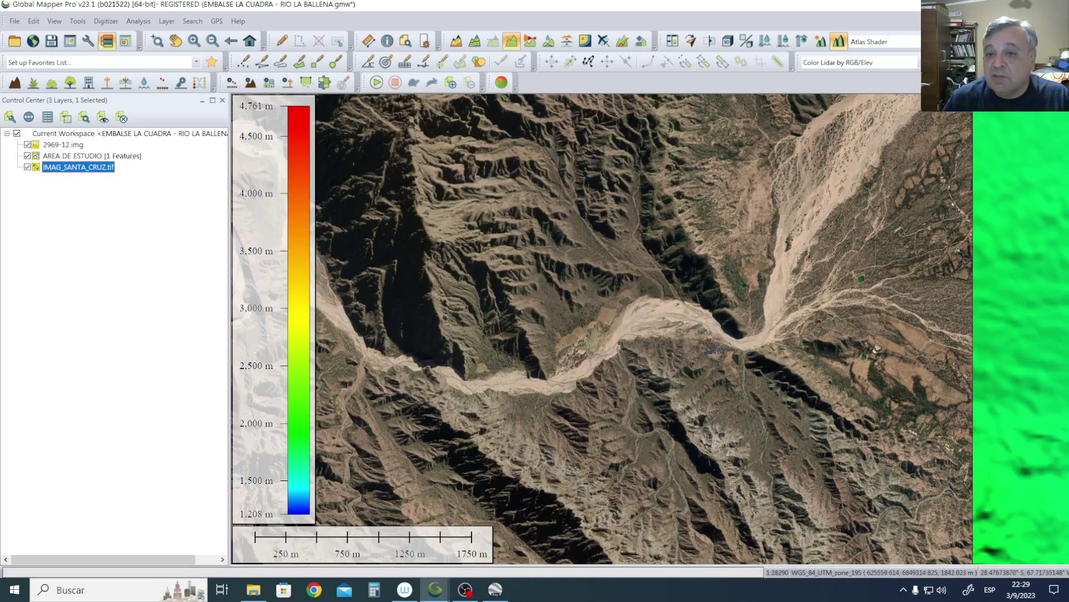
scroll(714, 348, "down", 1)
scroll(782, 348, "up", 1)
scroll(576, 313, "up", 1)
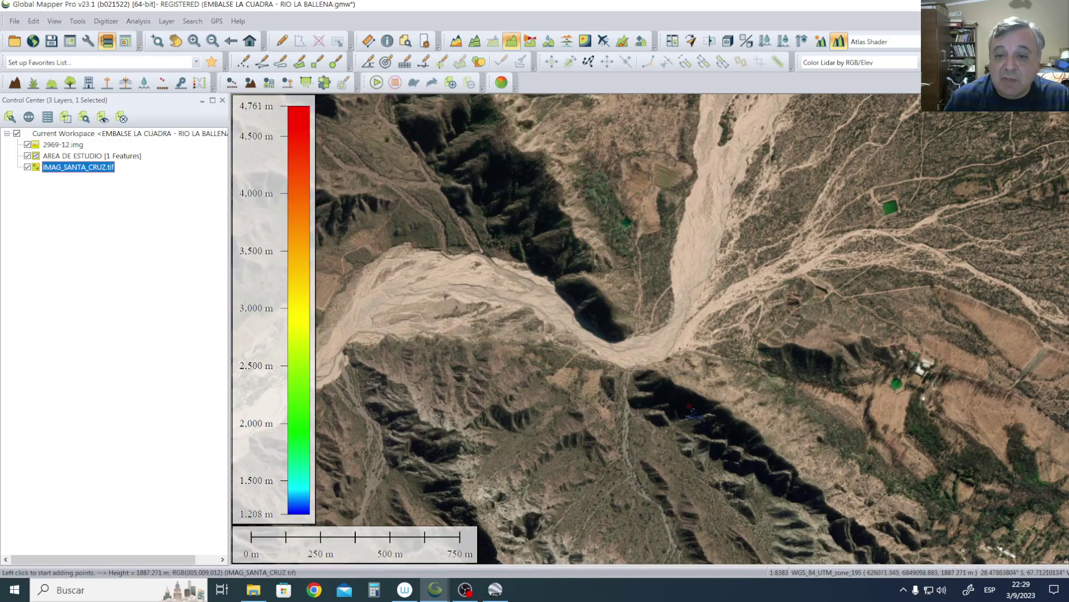
Activate the Digitizer tool and dismiss its tip.
left_click(281, 41)
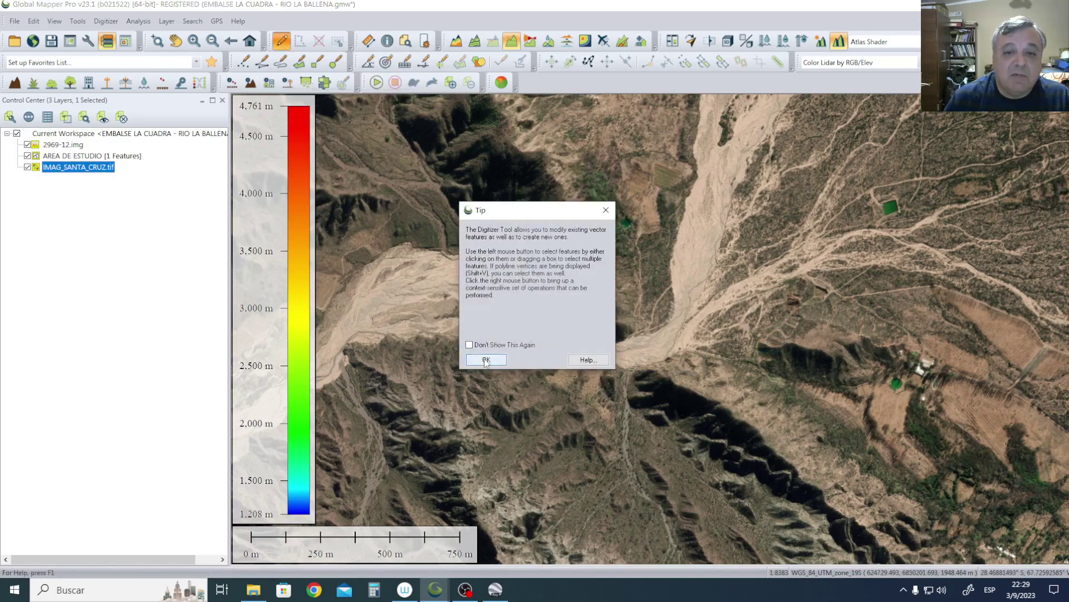
left_click(486, 360)
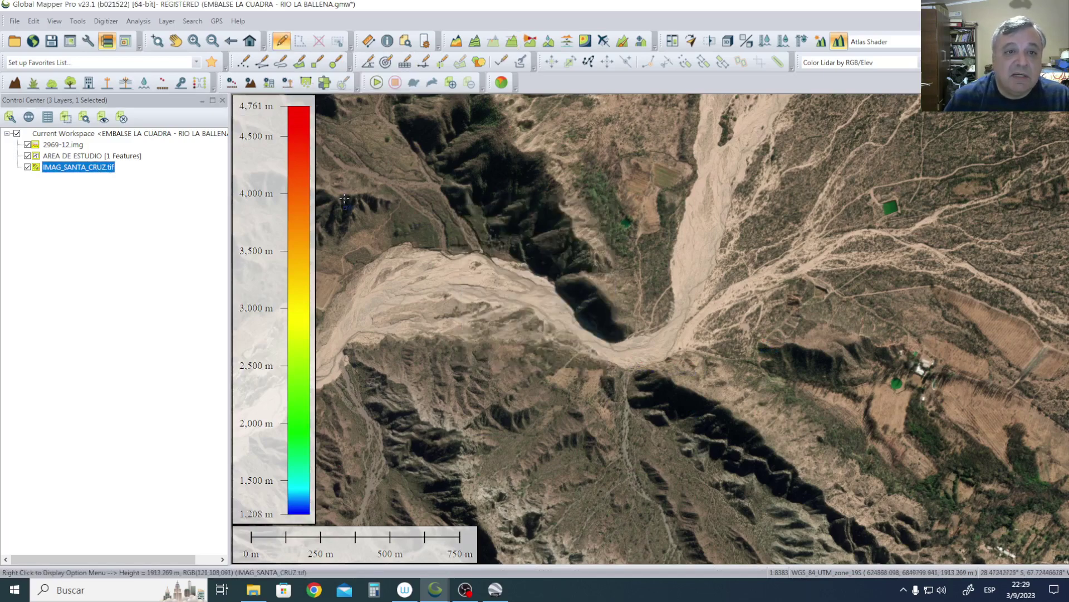
left_click(263, 63)
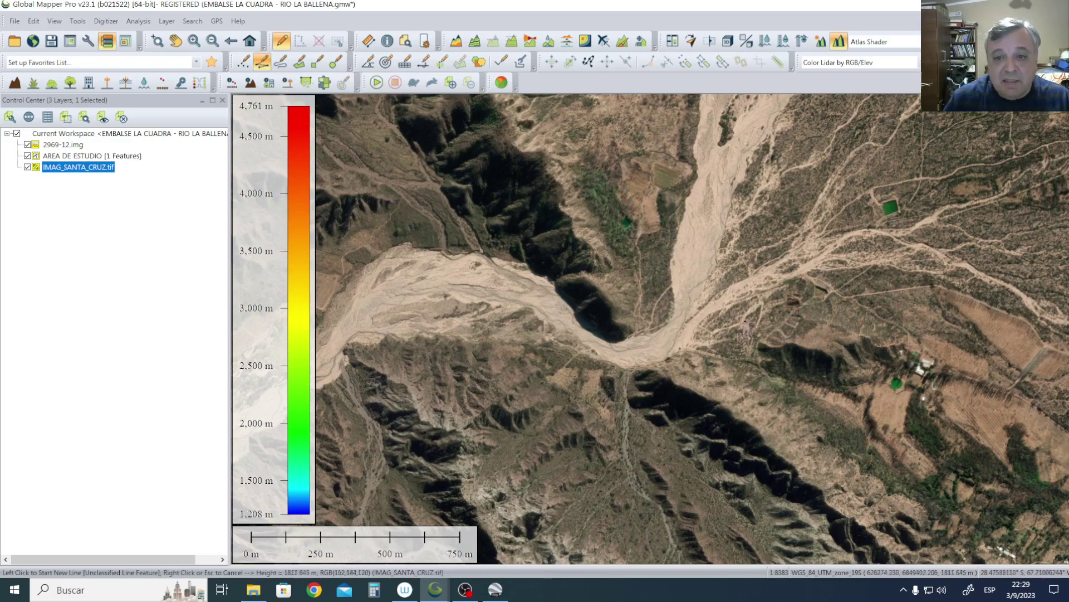
scroll(693, 341, "down", 3)
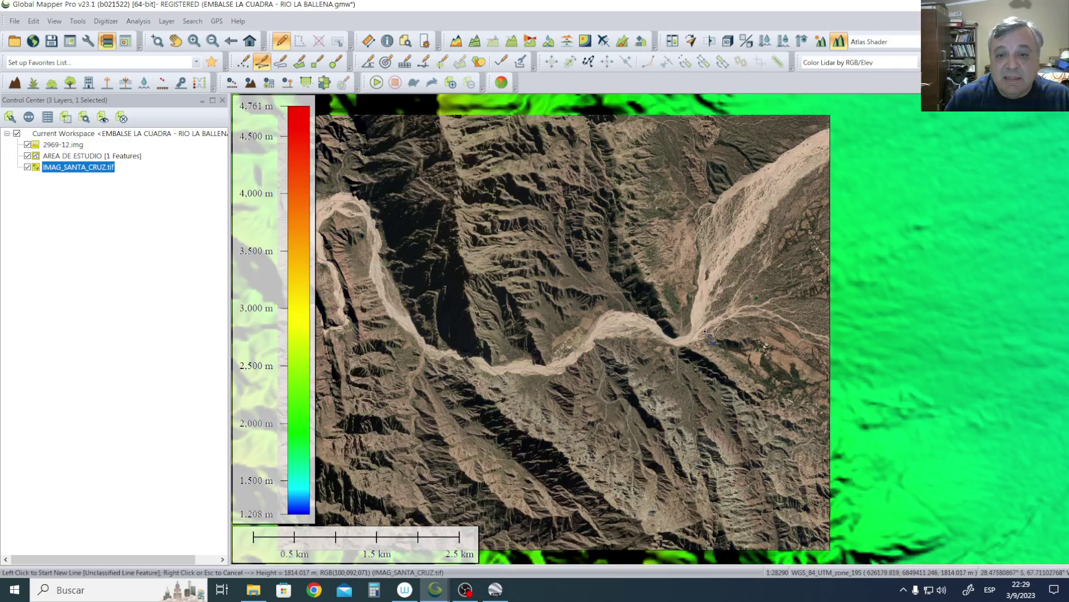
scroll(706, 333, "down", 1)
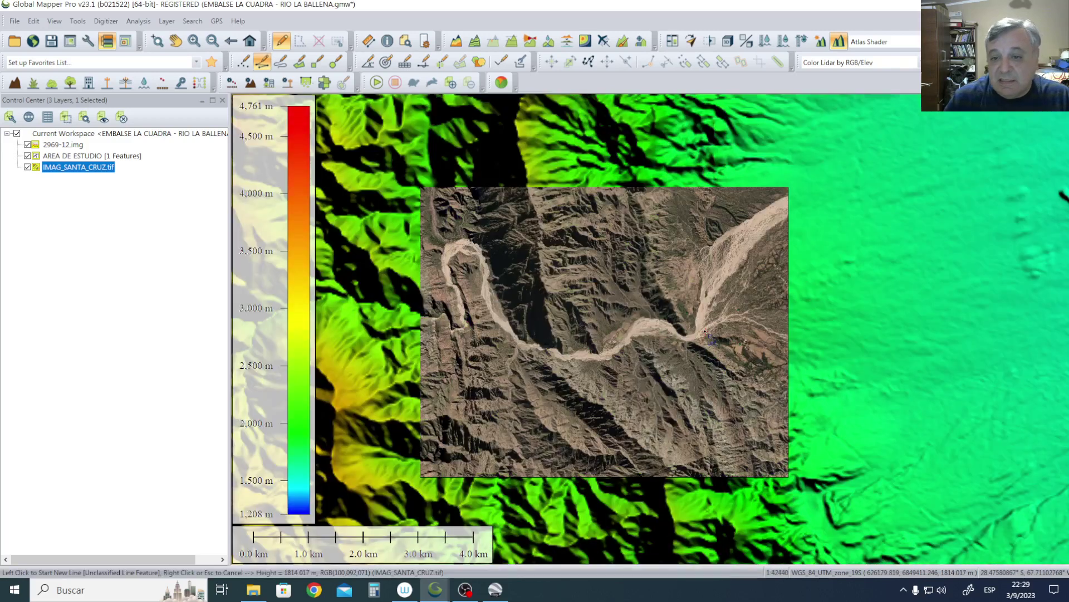
left_click(51, 202)
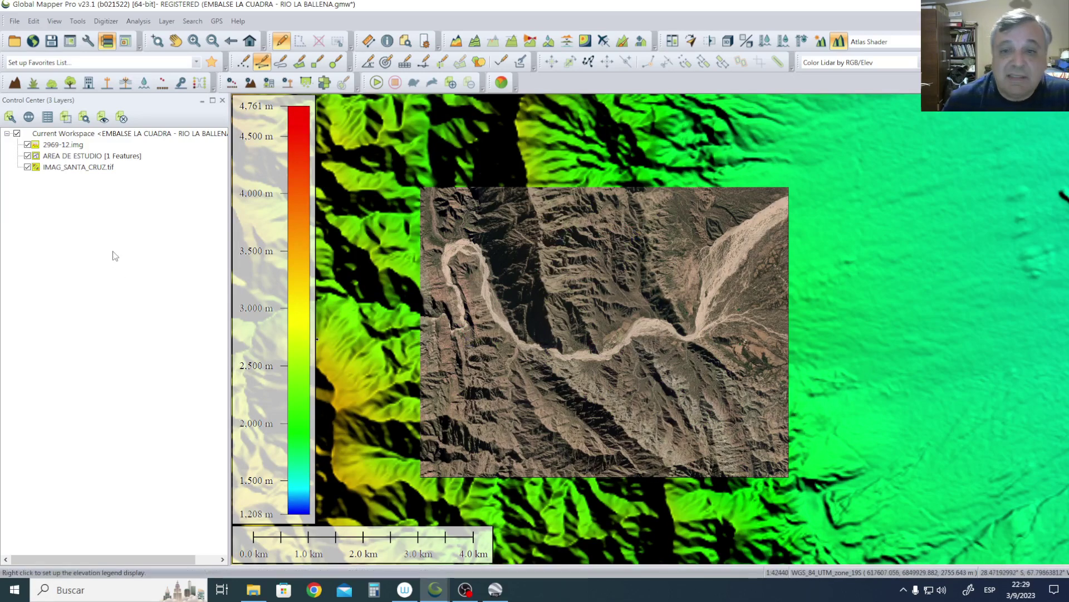
scroll(689, 337, "up", 3)
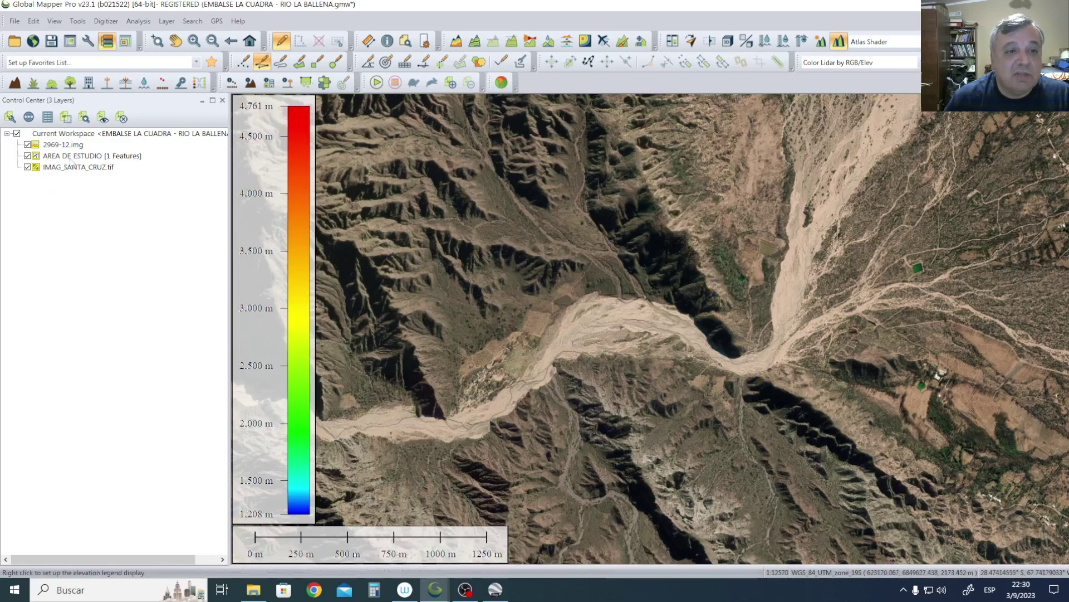
scroll(649, 319, "down", 2)
scroll(646, 318, "down", 1)
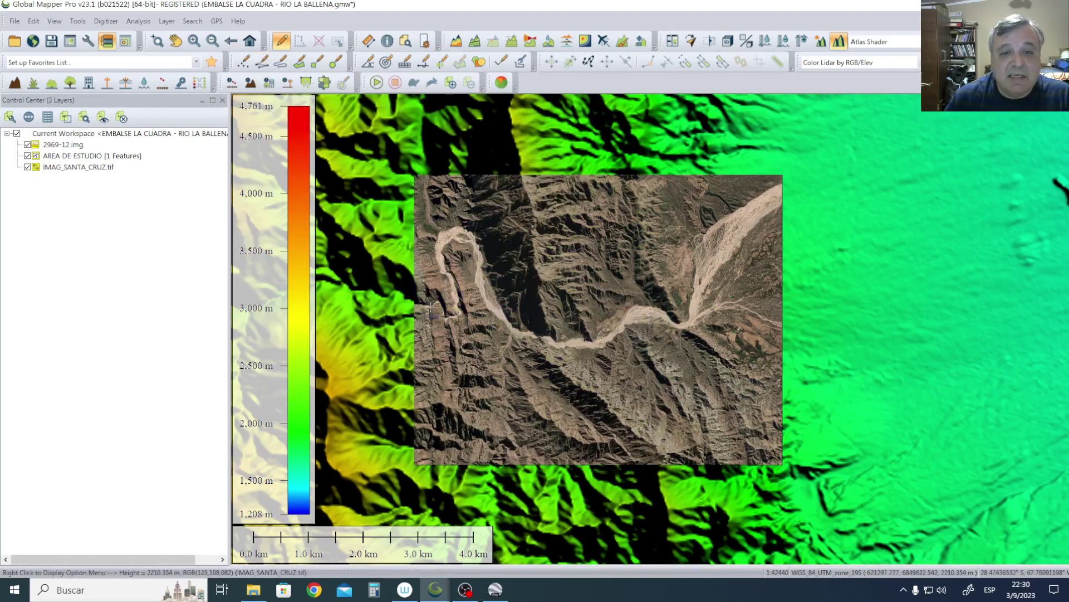
Select the study area rectangle and set up contour generation from the terrain grid with a minimum elevation of 1700 m.
left_click(422, 336)
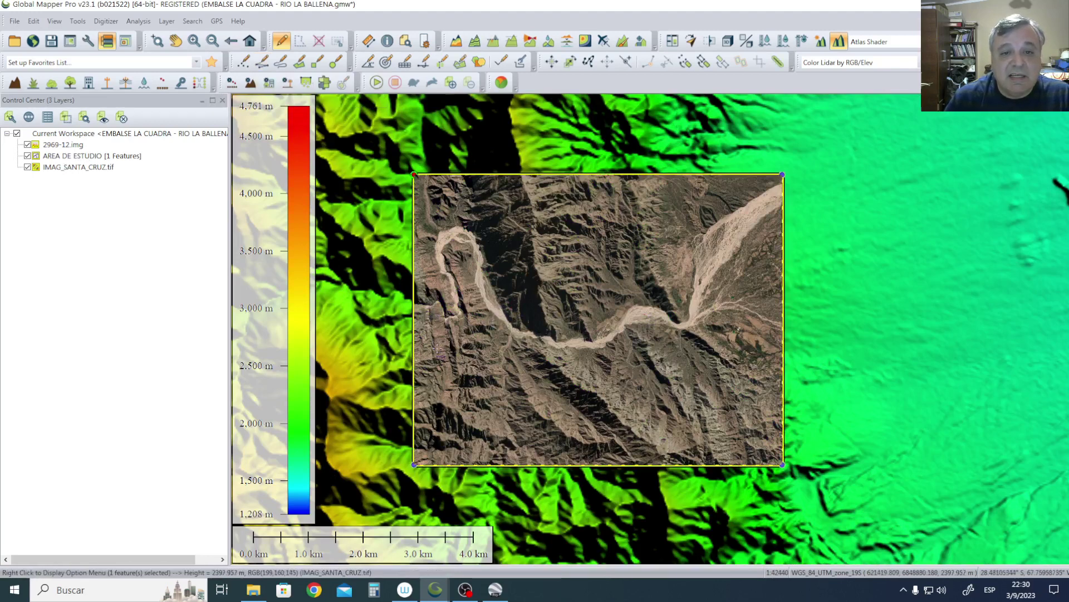
left_click(146, 22)
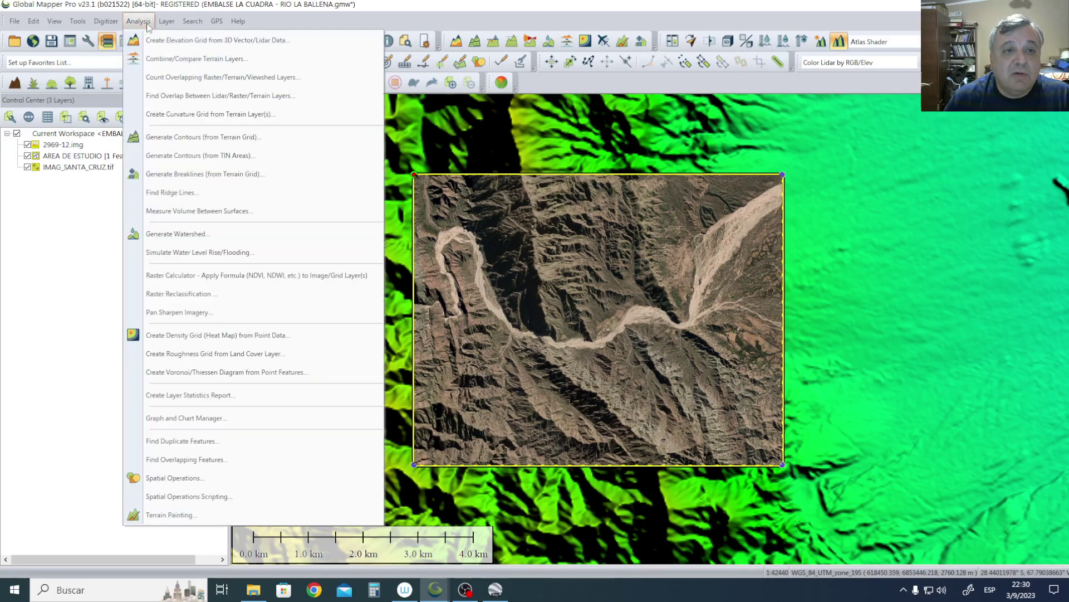
left_click(195, 144)
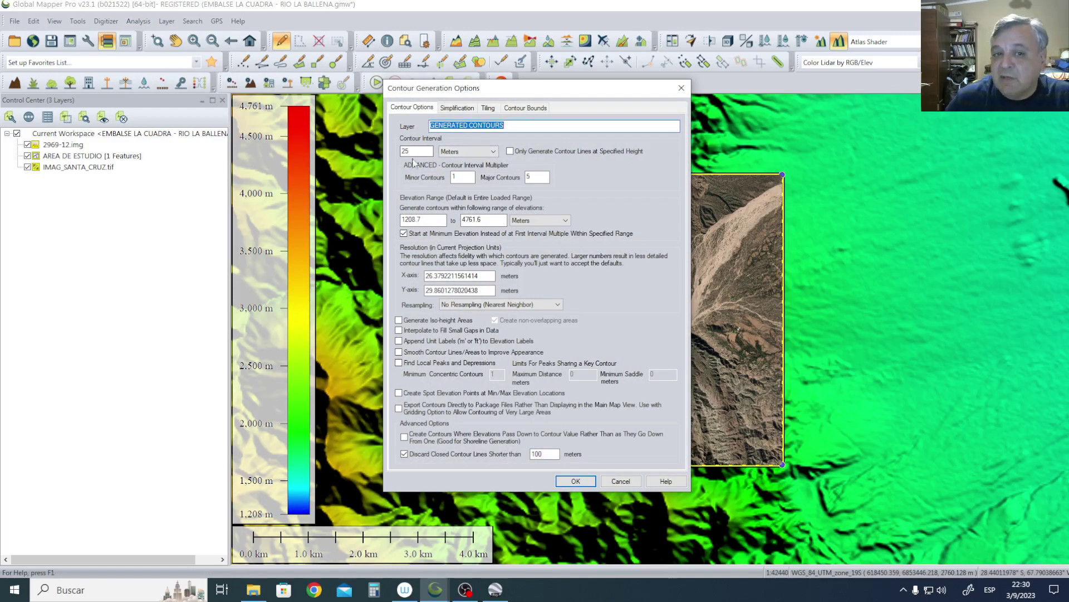
left_click(430, 221)
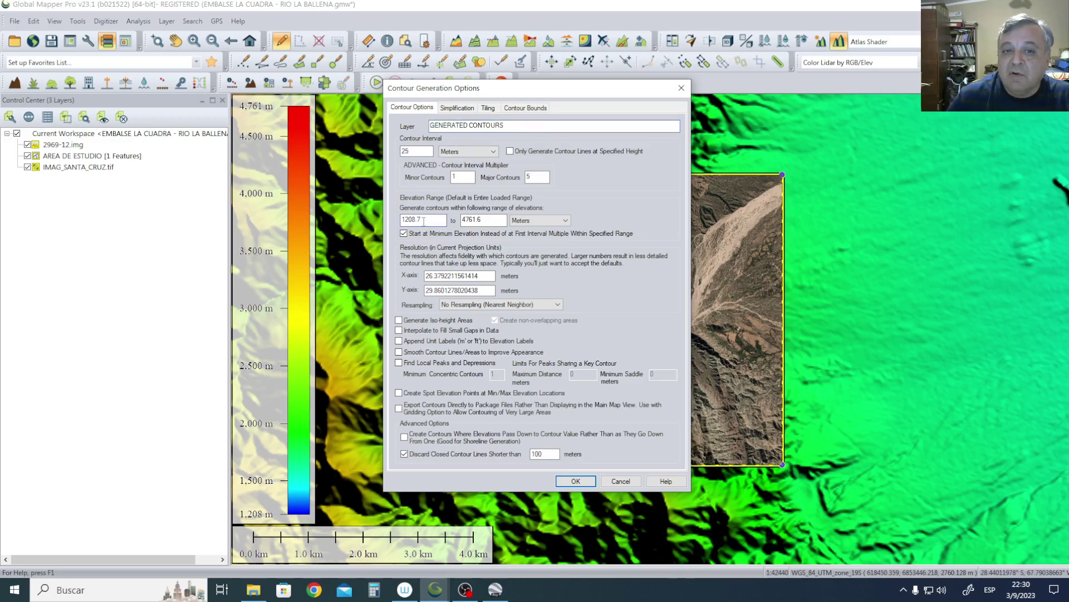
left_click_drag(423, 221, 388, 223)
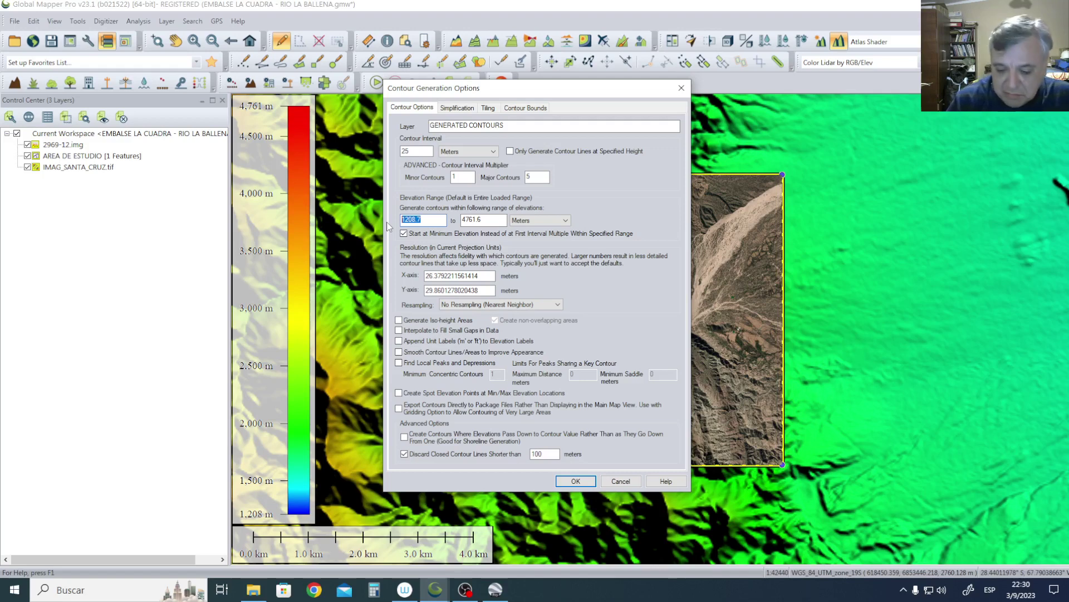
type("1800")
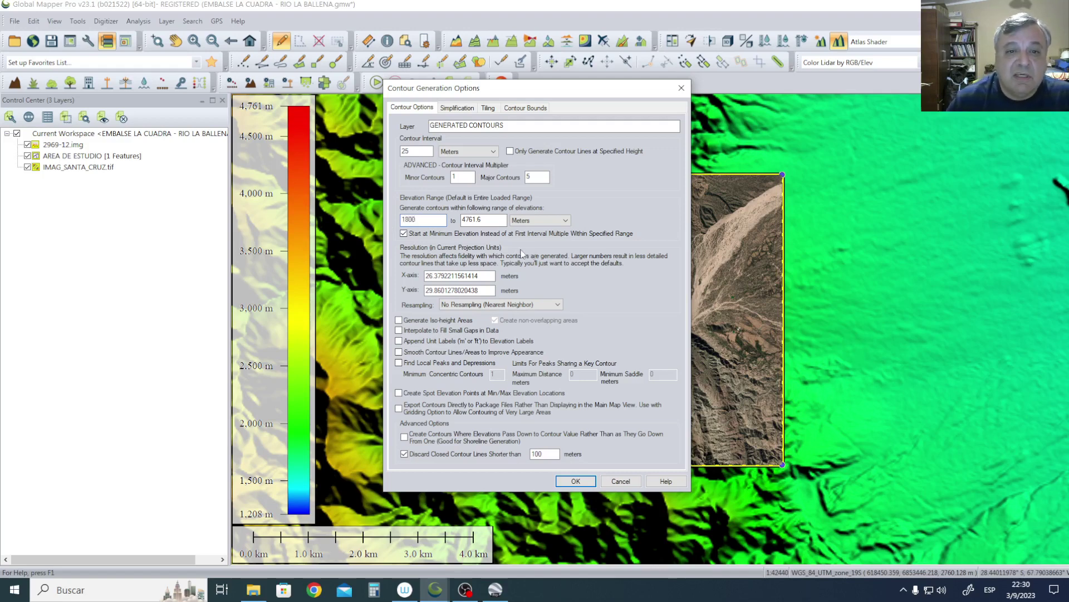
double_click(429, 219)
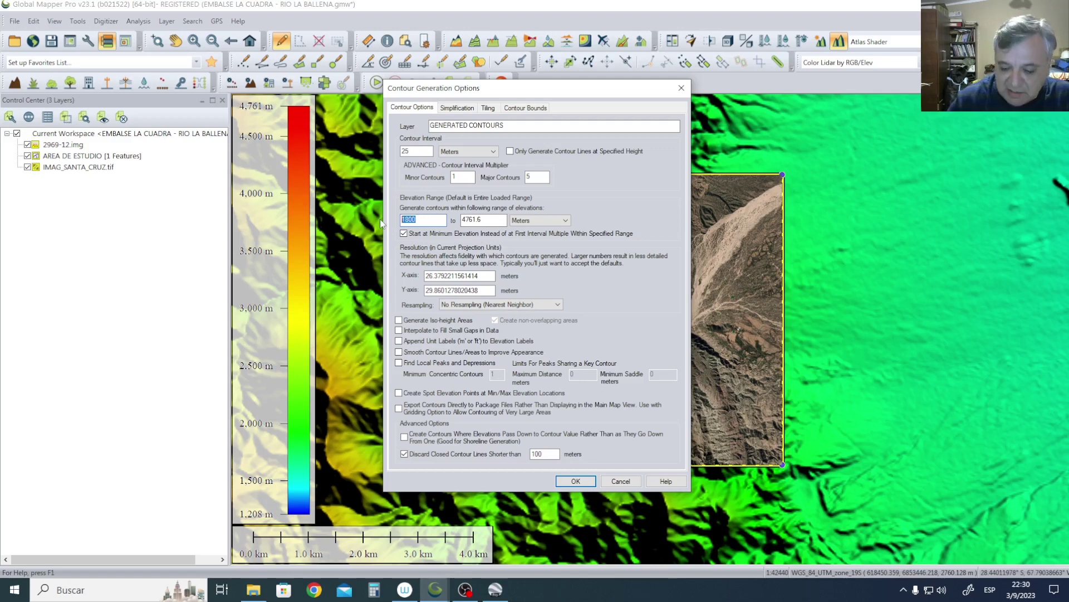
type("1700")
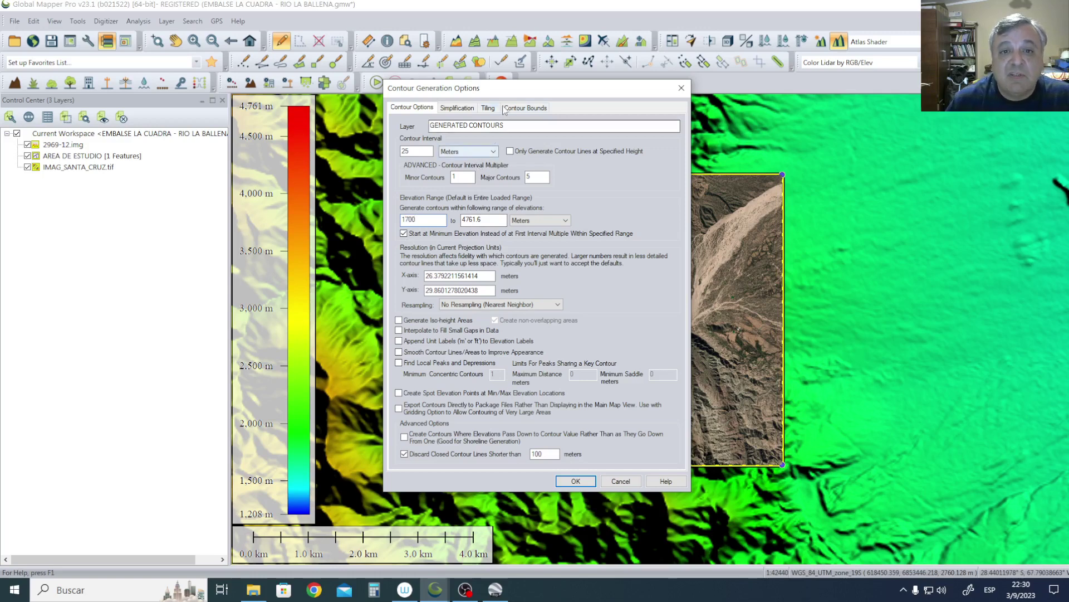
Limit the contour bounds to the selected area feature and generate the contours.
left_click(525, 107)
left_click(419, 336)
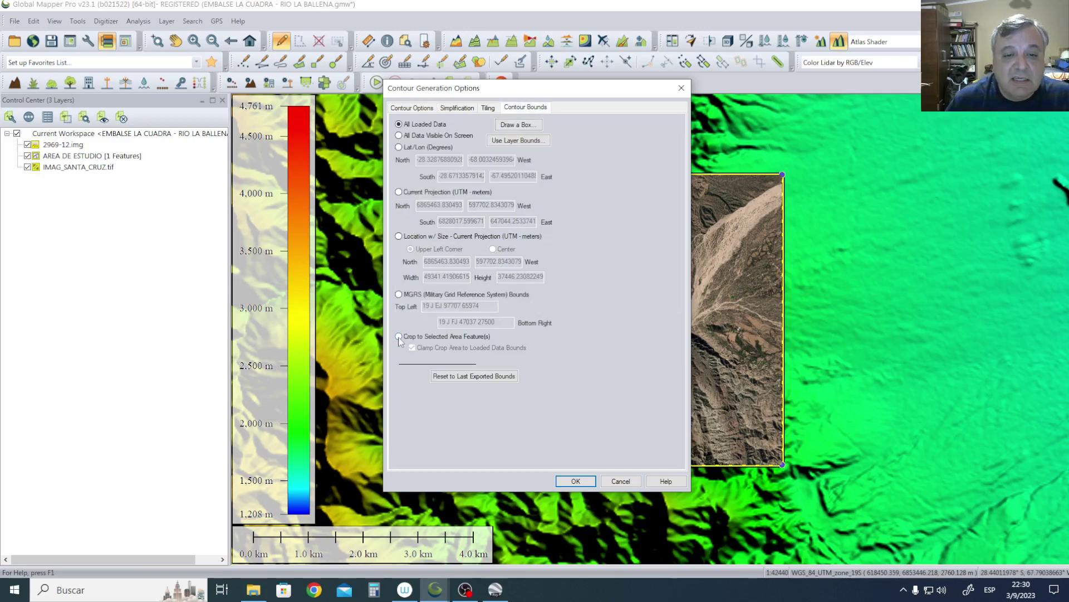
left_click(412, 109)
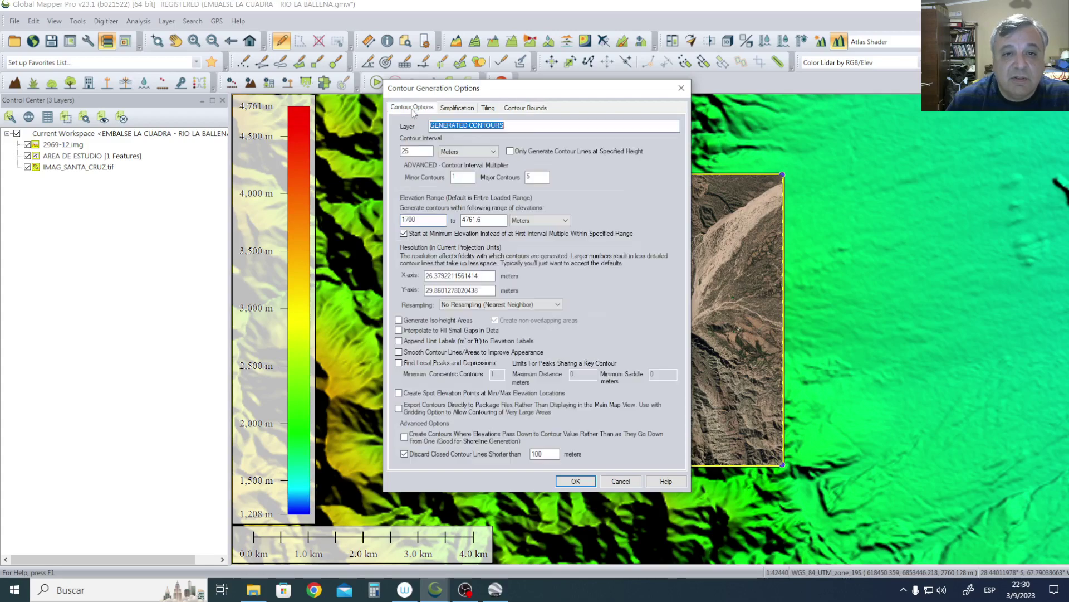
left_click(577, 482)
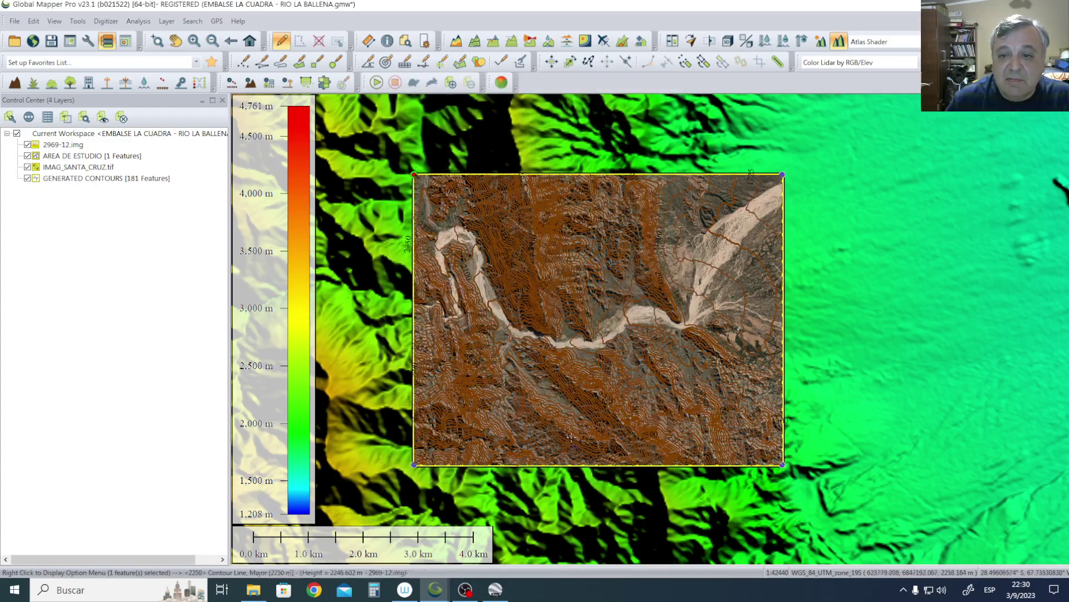
Hide the IMAG_SANTA_CRUZ.tif layer to inspect the contours at the river narrows, and show the image again.
left_click(26, 167)
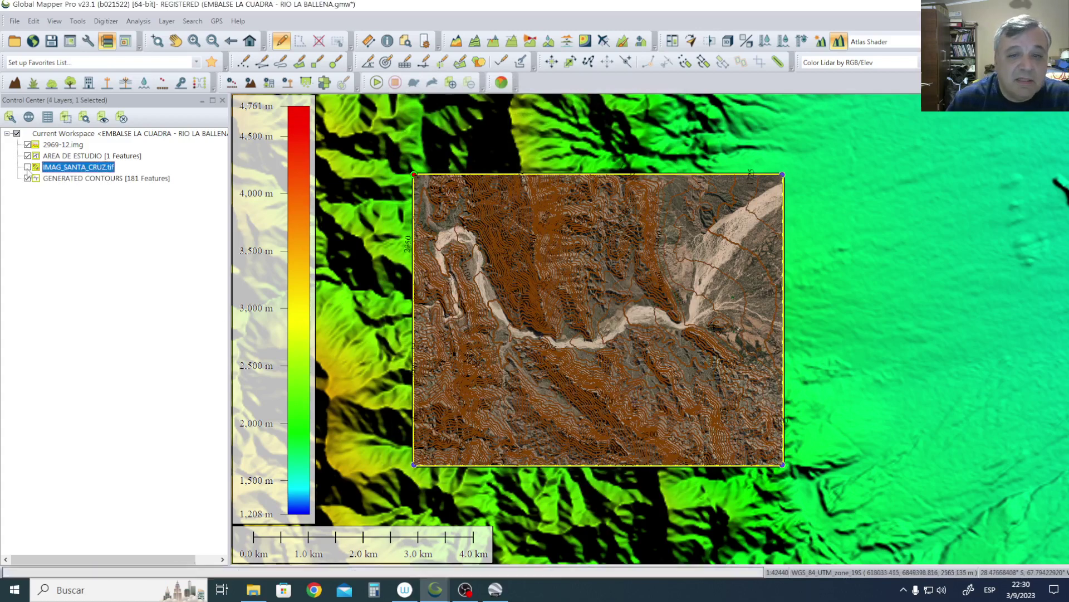
scroll(745, 345, "up", 3)
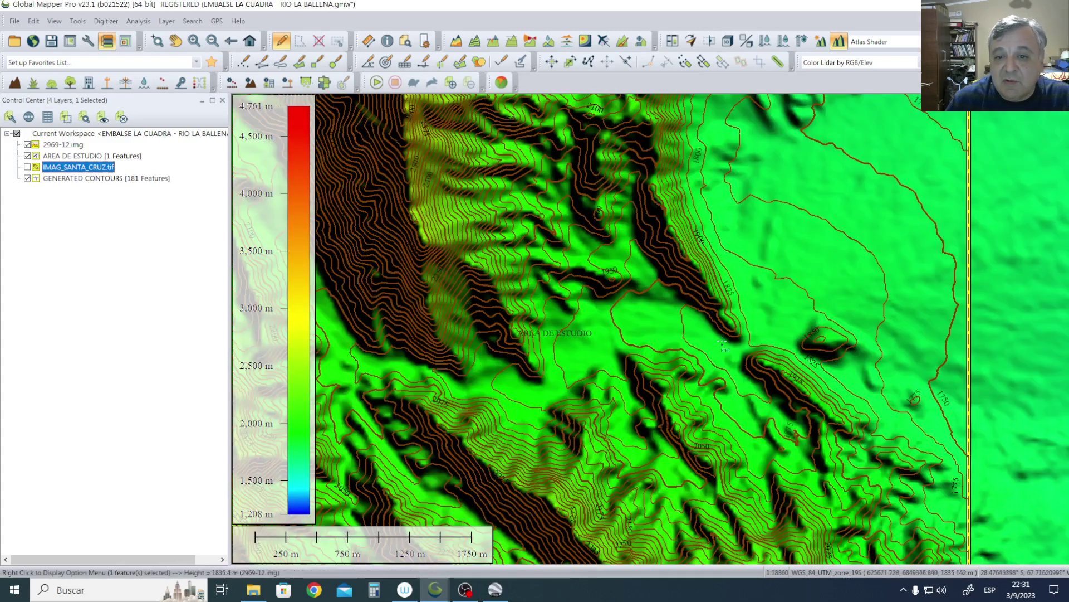
scroll(745, 345, "up", 2)
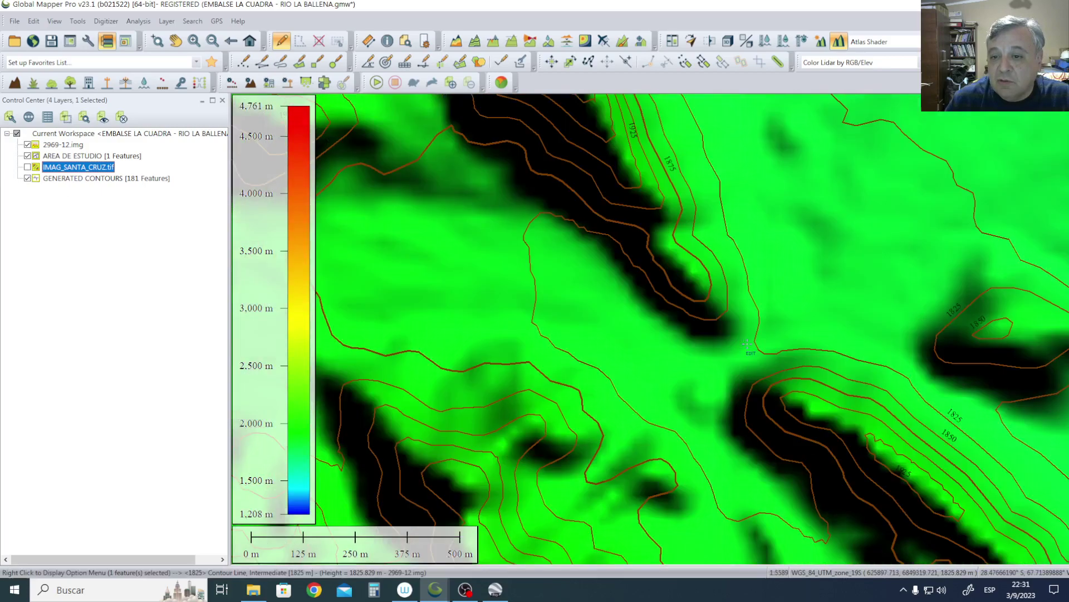
scroll(745, 344, "down", 2)
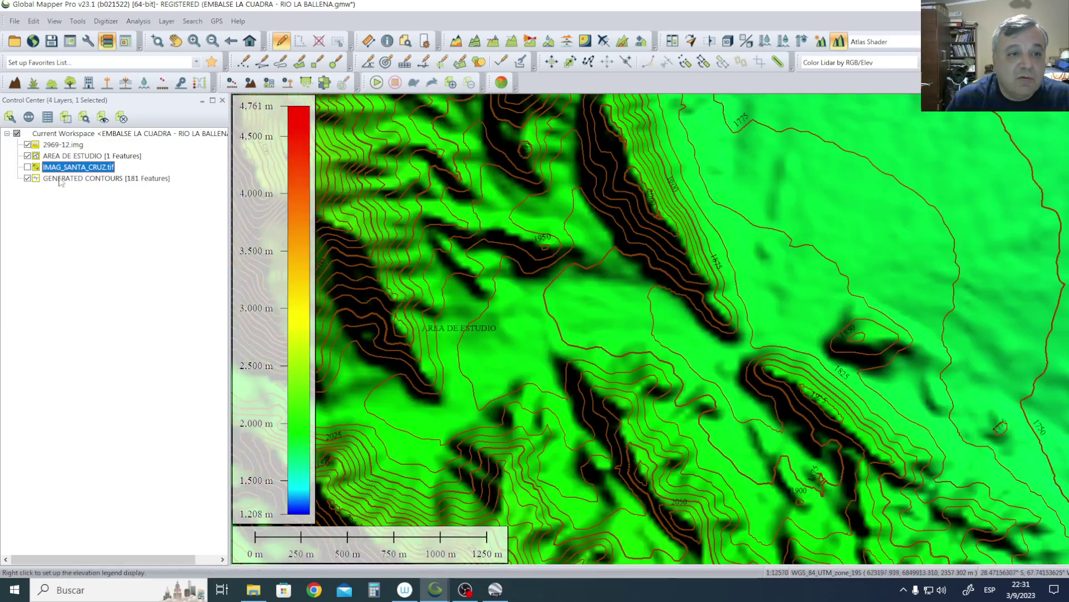
left_click(27, 167)
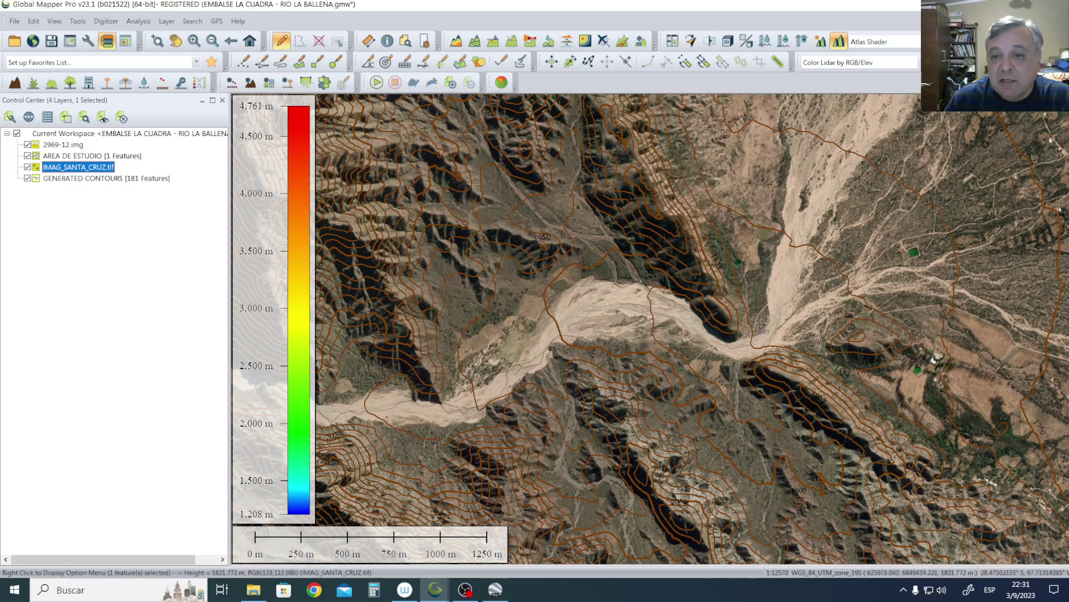
scroll(769, 343, "up", 1)
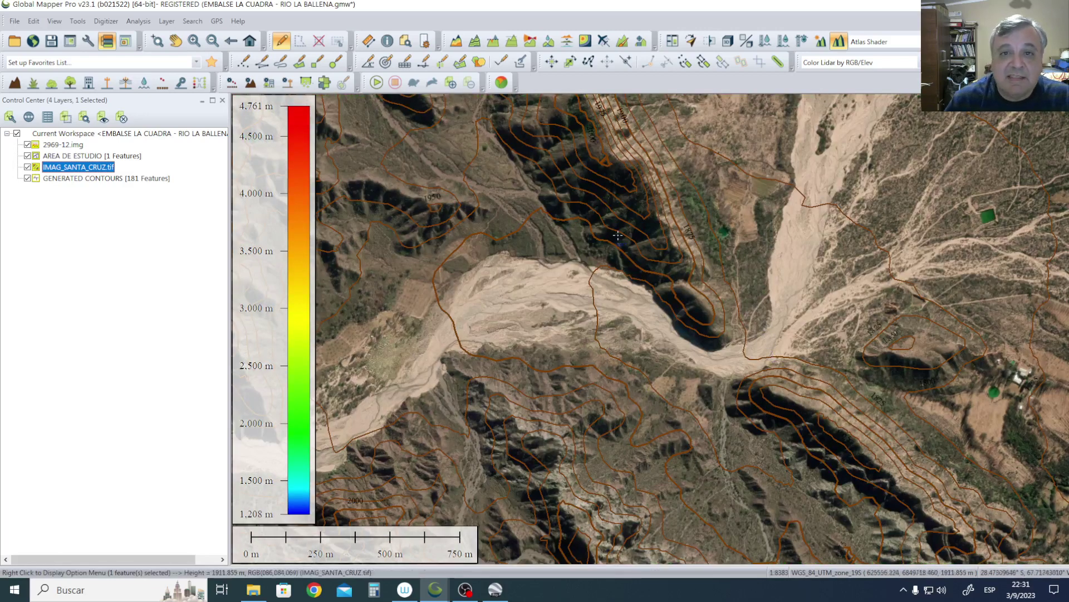
left_click(261, 61)
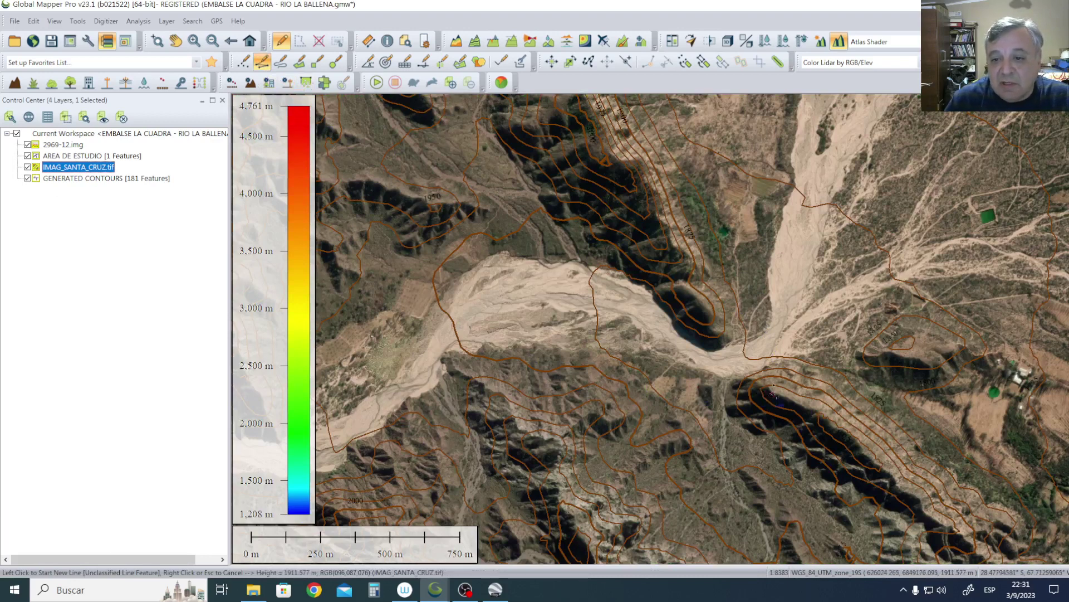
scroll(772, 400, "up", 3)
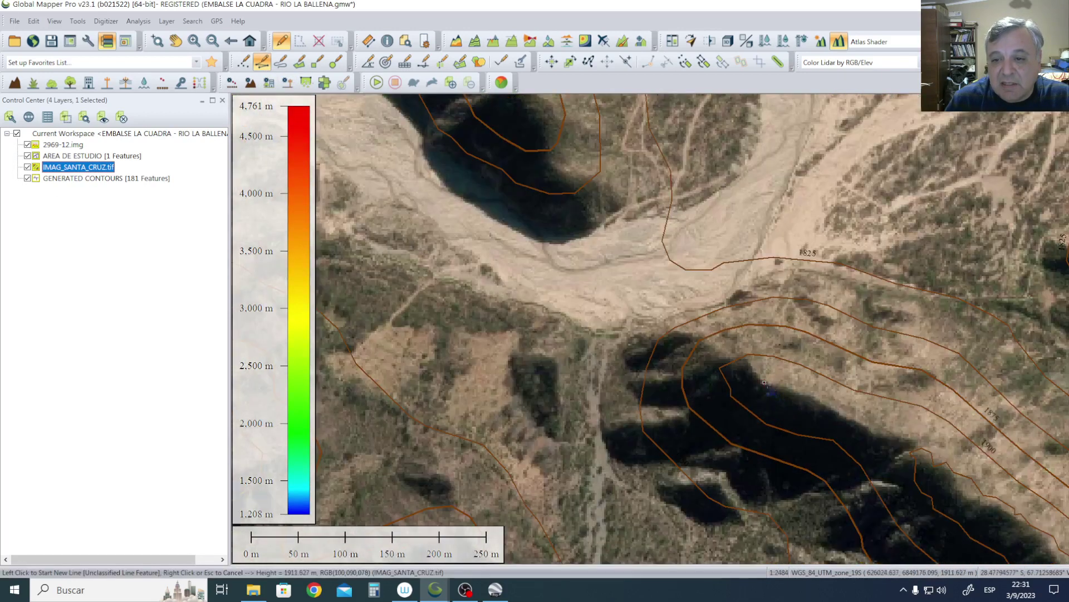
left_click(765, 384)
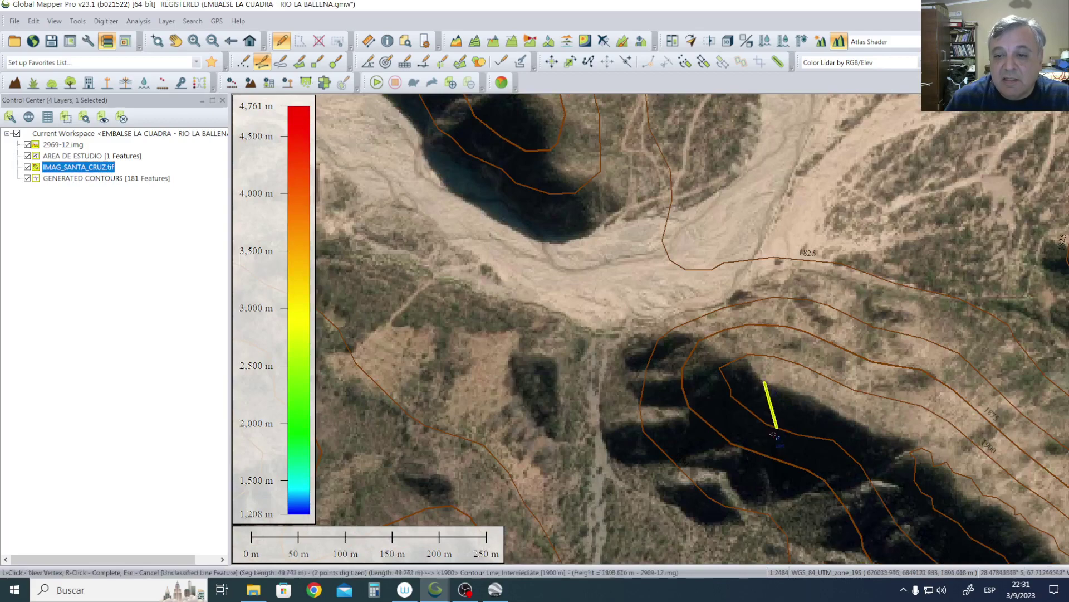
scroll(758, 426, "down", 4)
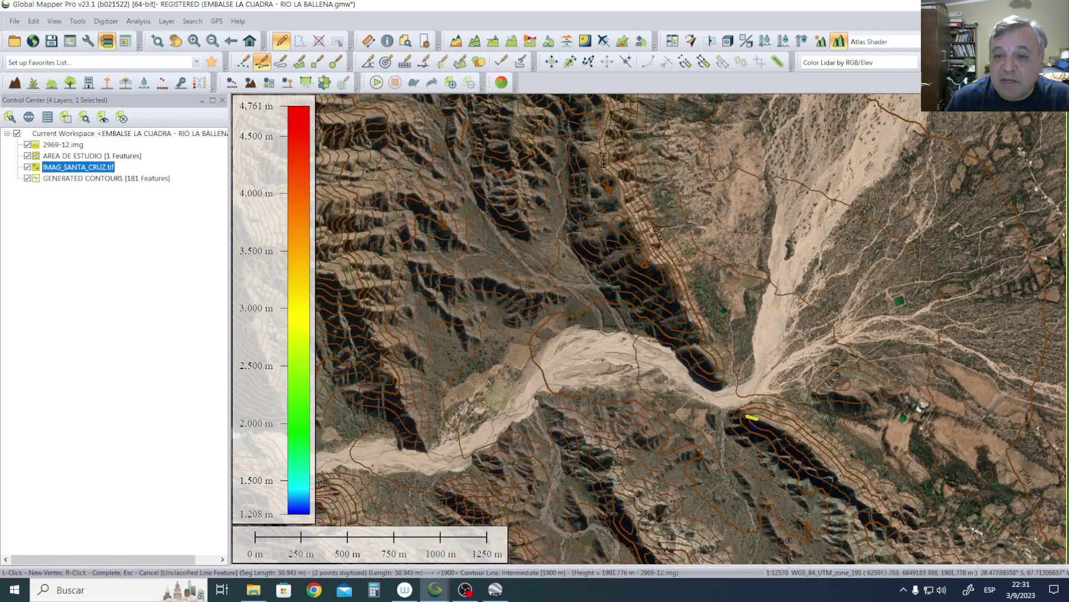
scroll(697, 362, "up", 2)
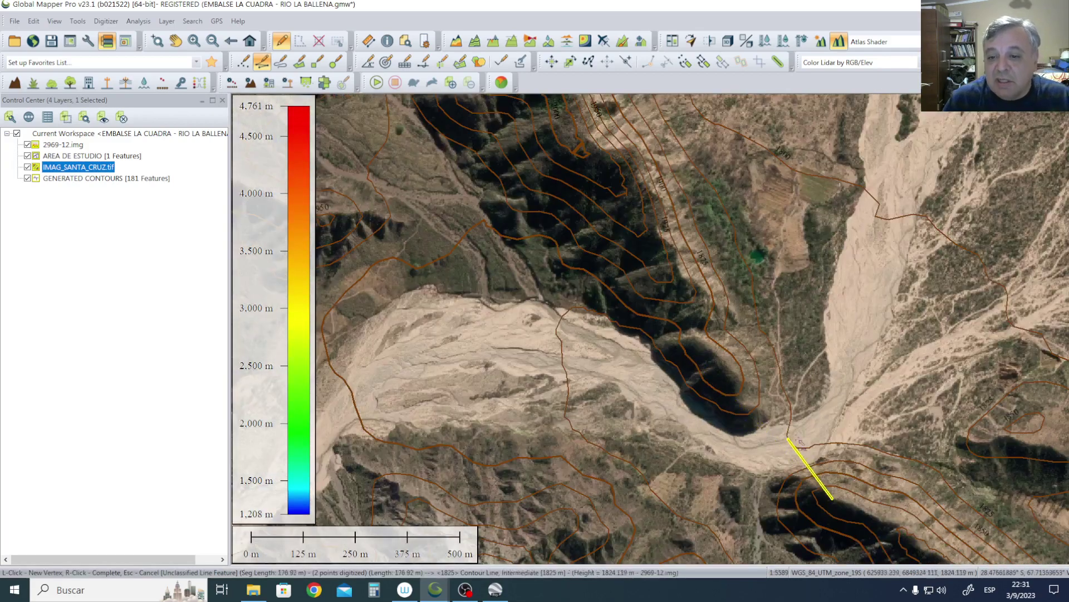
key("Escape")
scroll(827, 422, "down", 2)
scroll(827, 422, "up", 1)
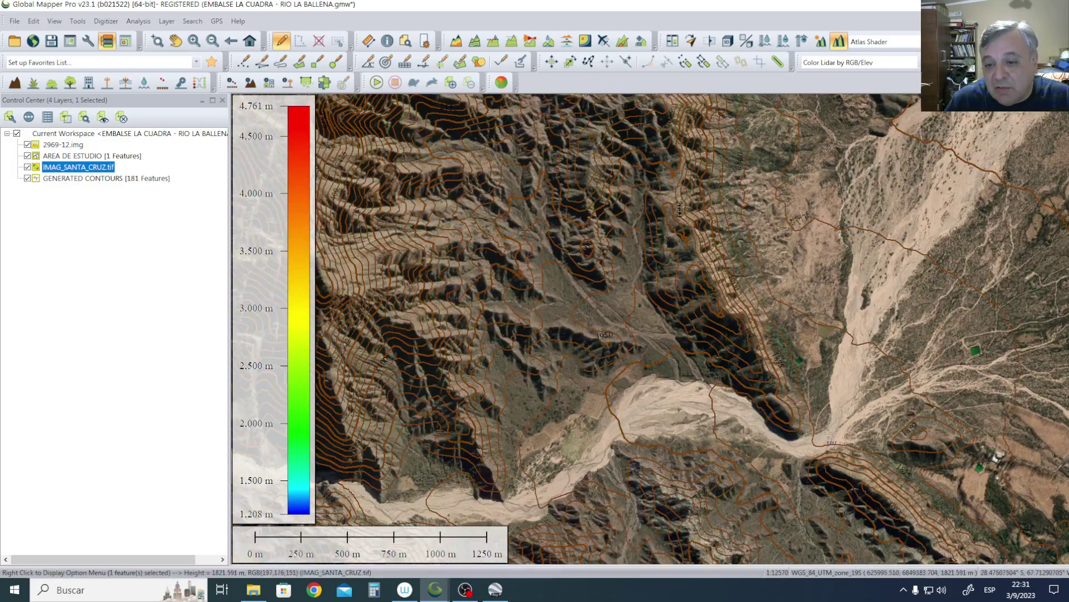
Give the 1900 m contour around the river narrows a custom style with a solid blue line 4 pixels wide.
scroll(834, 460, "up", 2)
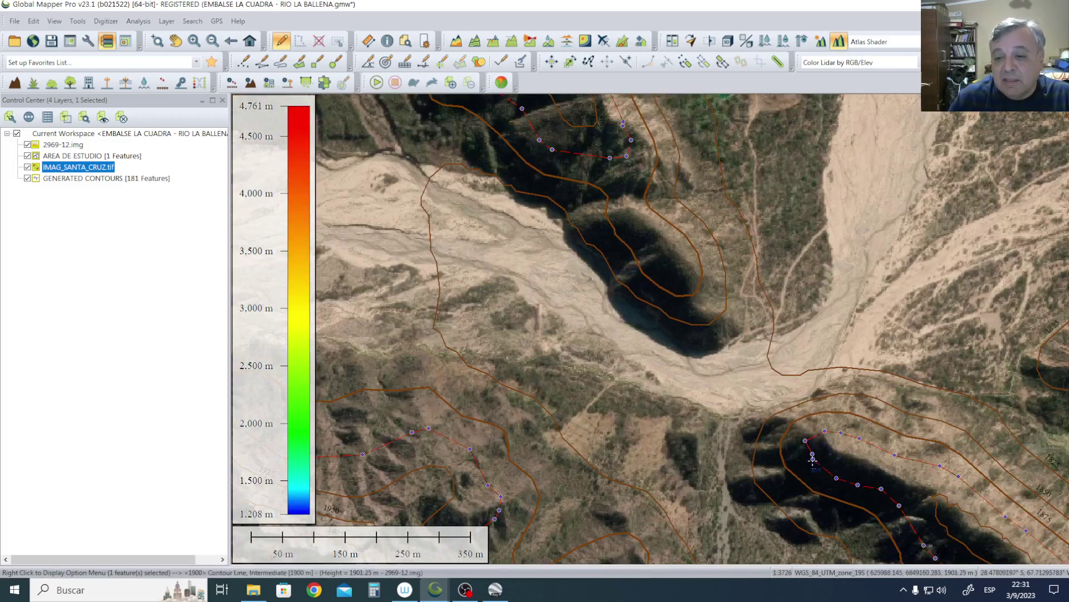
scroll(817, 437, "down", 3)
scroll(816, 429, "down", 1)
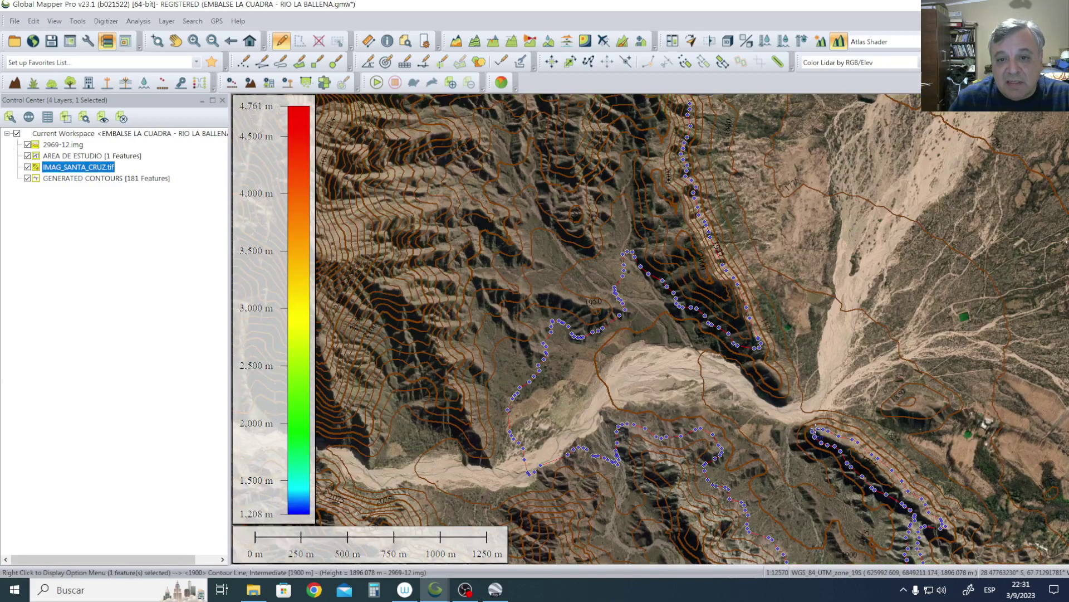
scroll(816, 427, "up", 3)
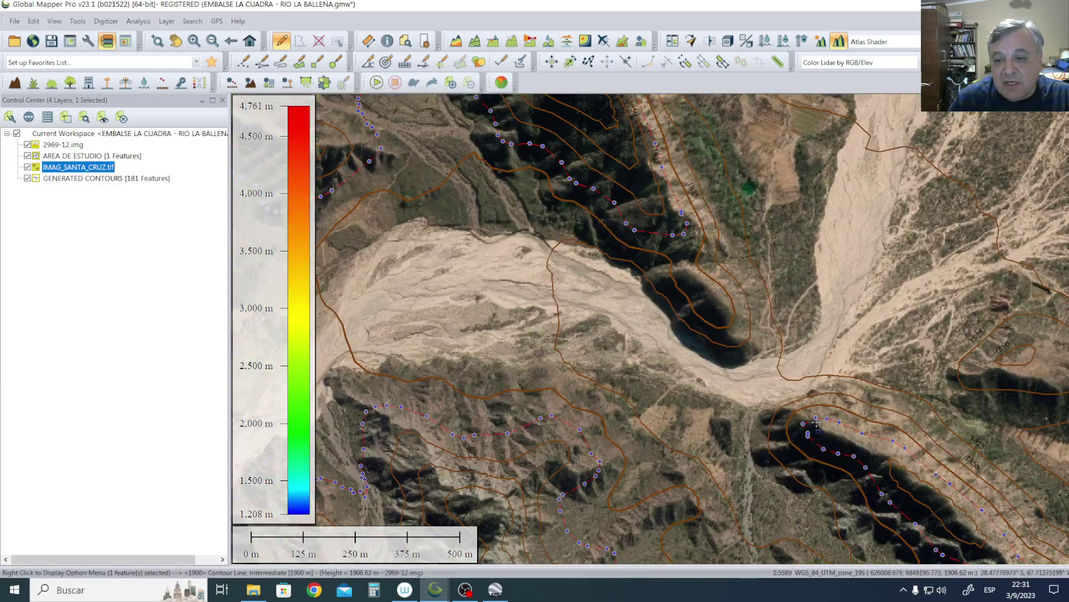
double_click(815, 423)
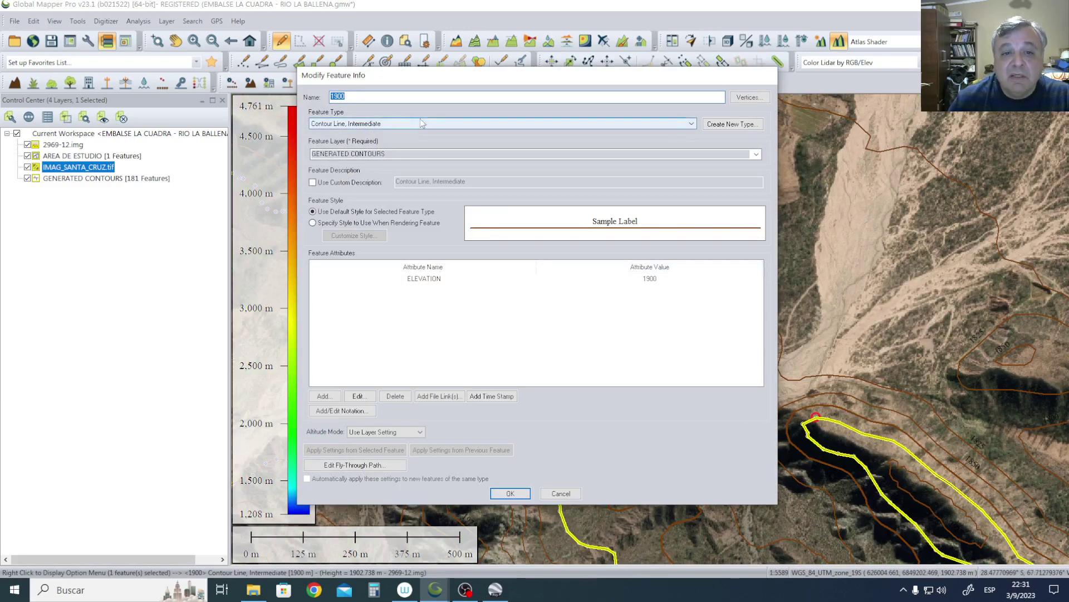
left_click(334, 222)
left_click(353, 235)
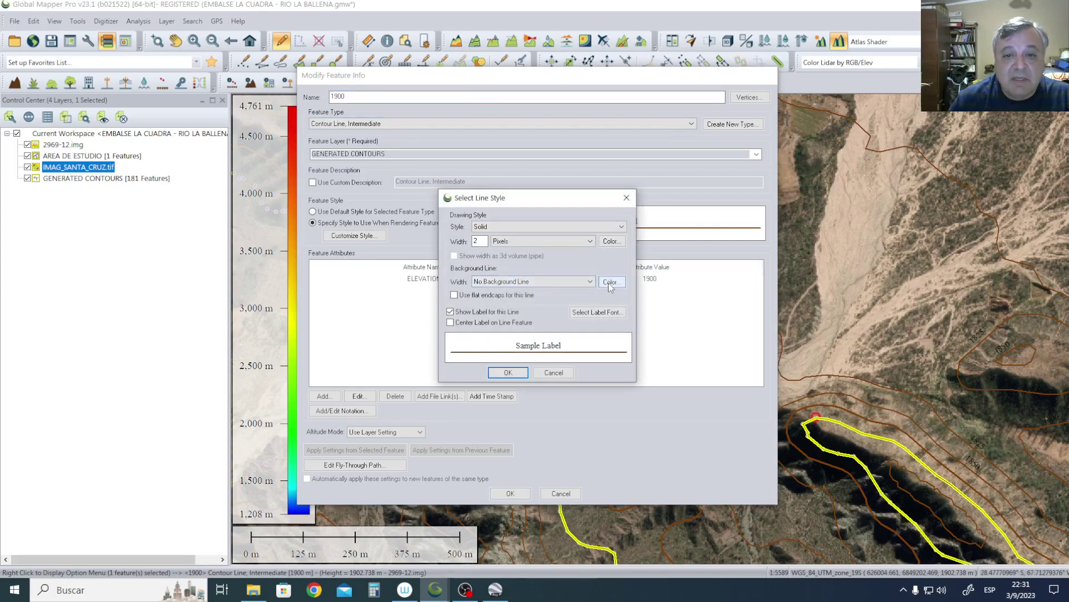
left_click(617, 242)
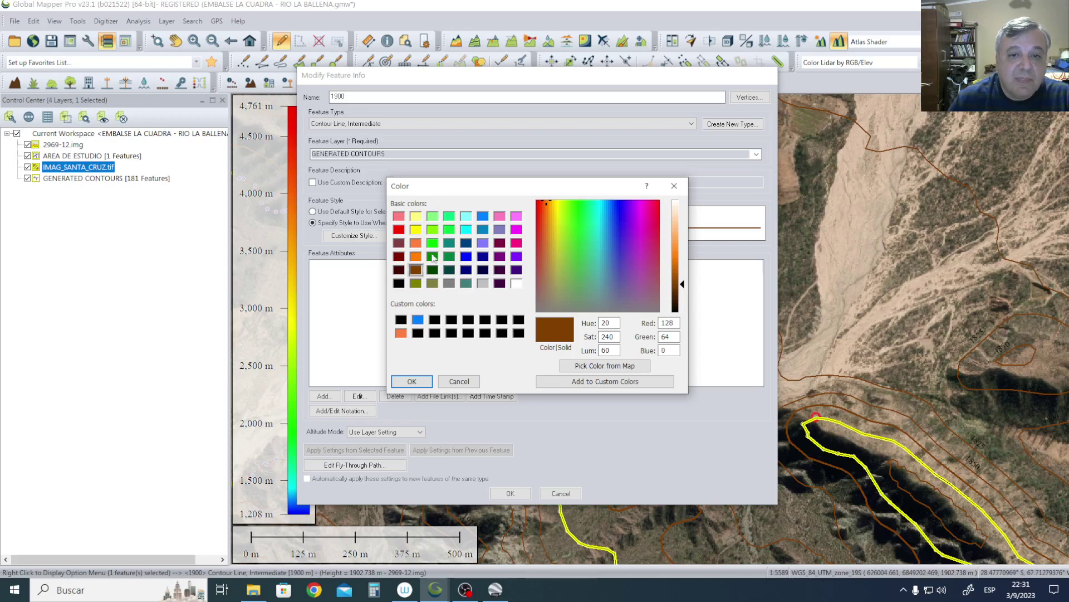
left_click(467, 257)
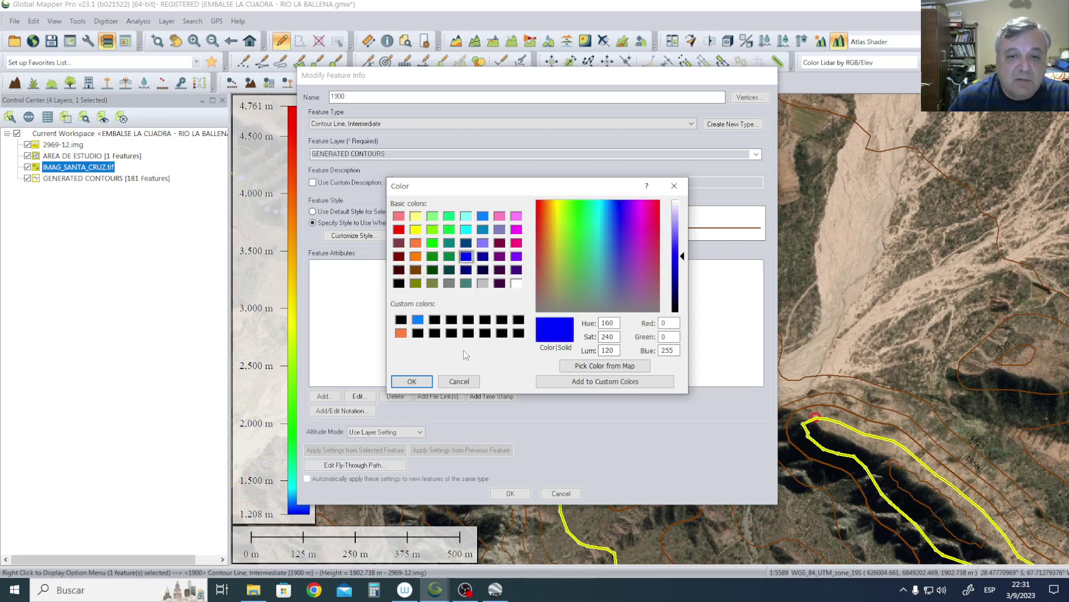
left_click(412, 381)
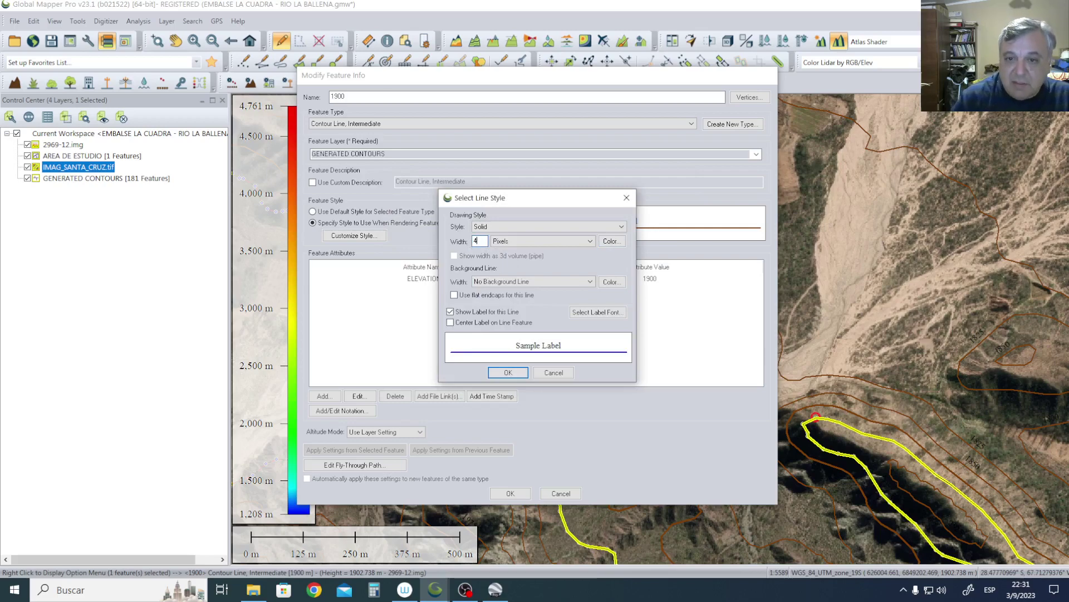
left_click(508, 372)
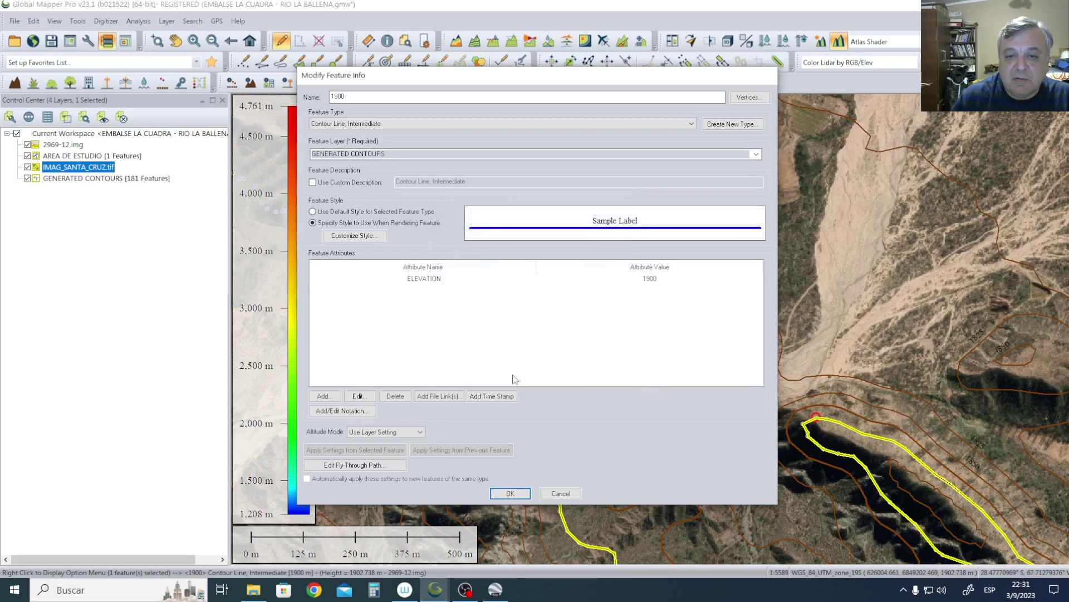
left_click(511, 494)
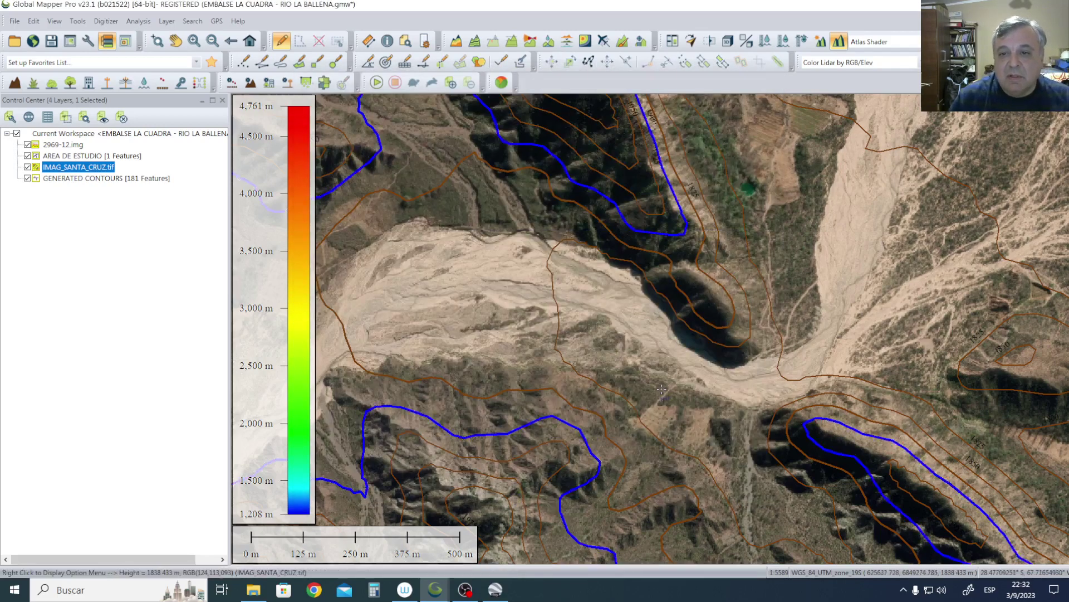
scroll(759, 310, "down", 1)
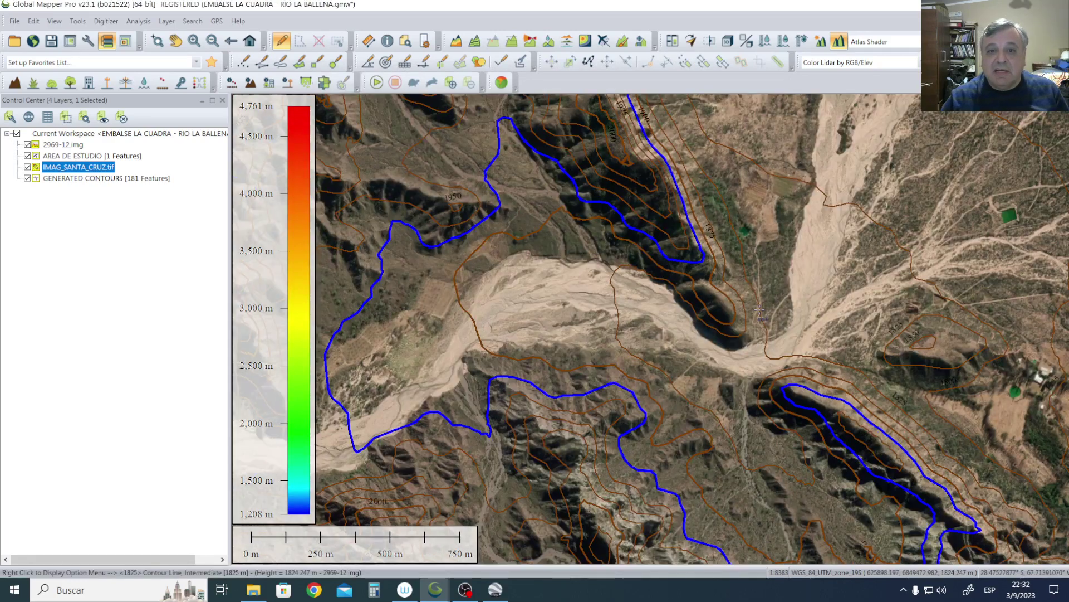
scroll(759, 310, "down", 1)
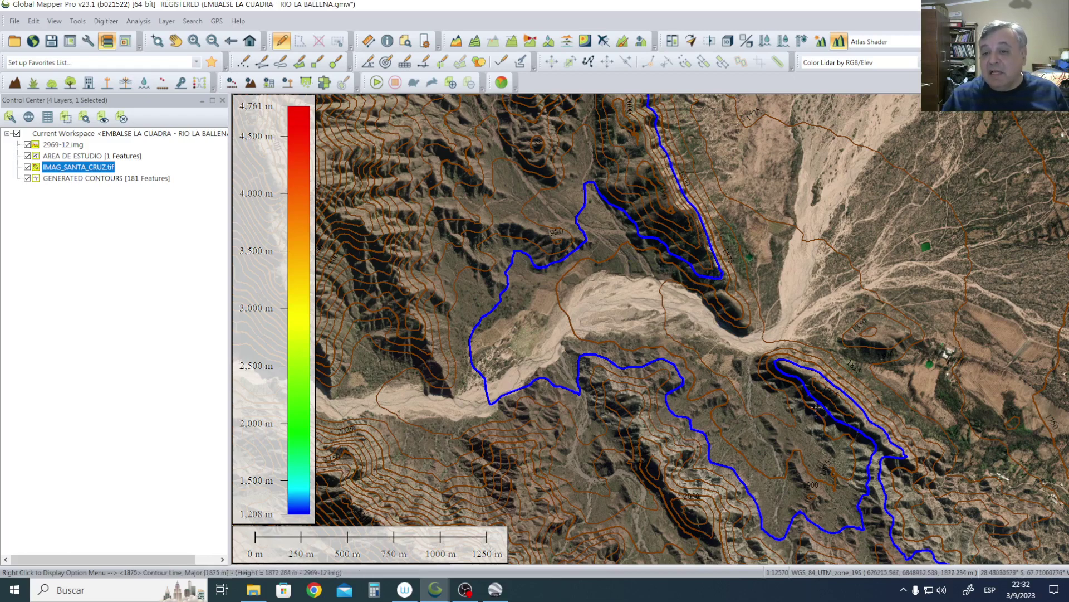
Draw a straight line about 619 m long across the river narrows, joining the 1900 m contours on both banks, and name it CIERRE 1.
scroll(790, 378, "down", 1)
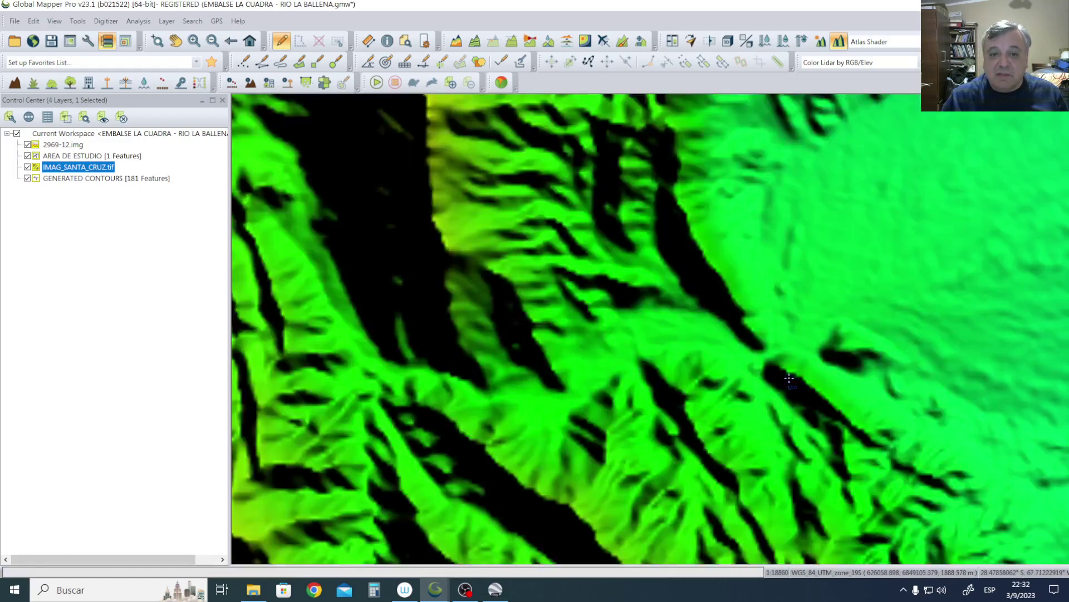
scroll(789, 378, "up", 2)
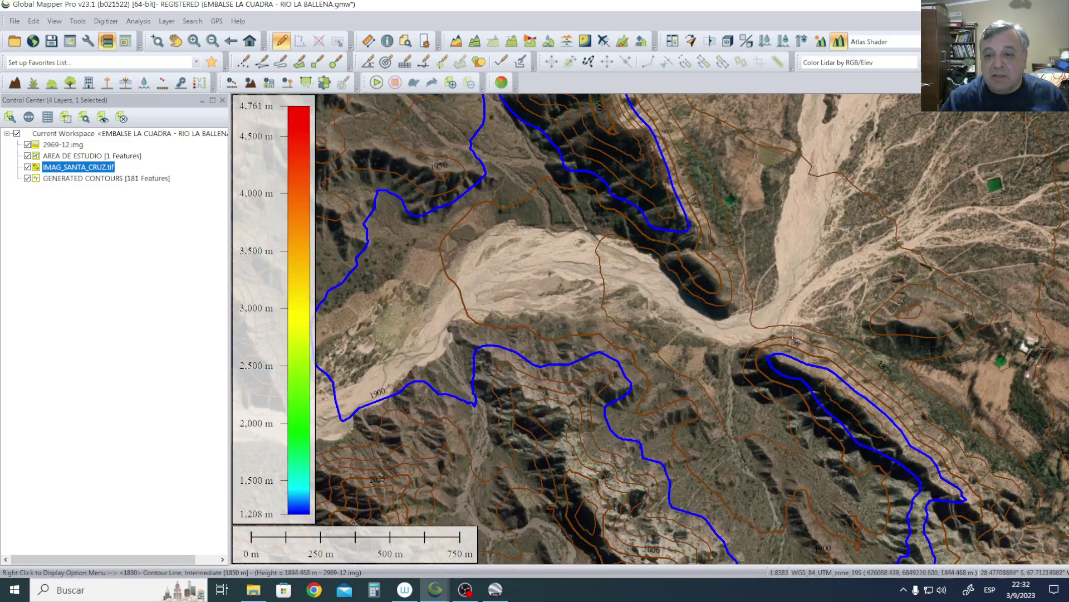
scroll(792, 334, "up", 1)
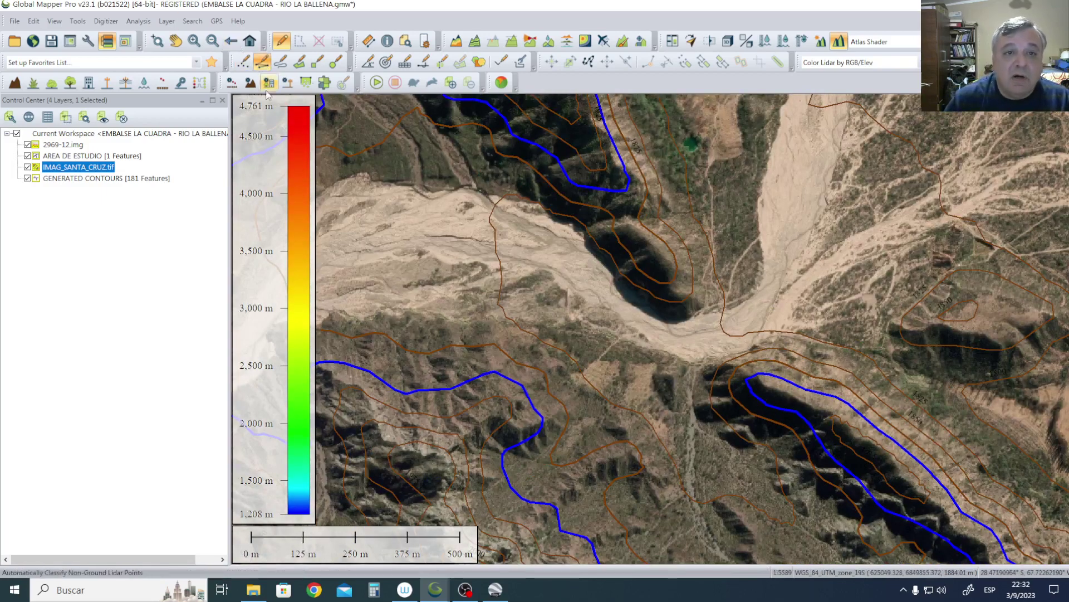
left_click(764, 385)
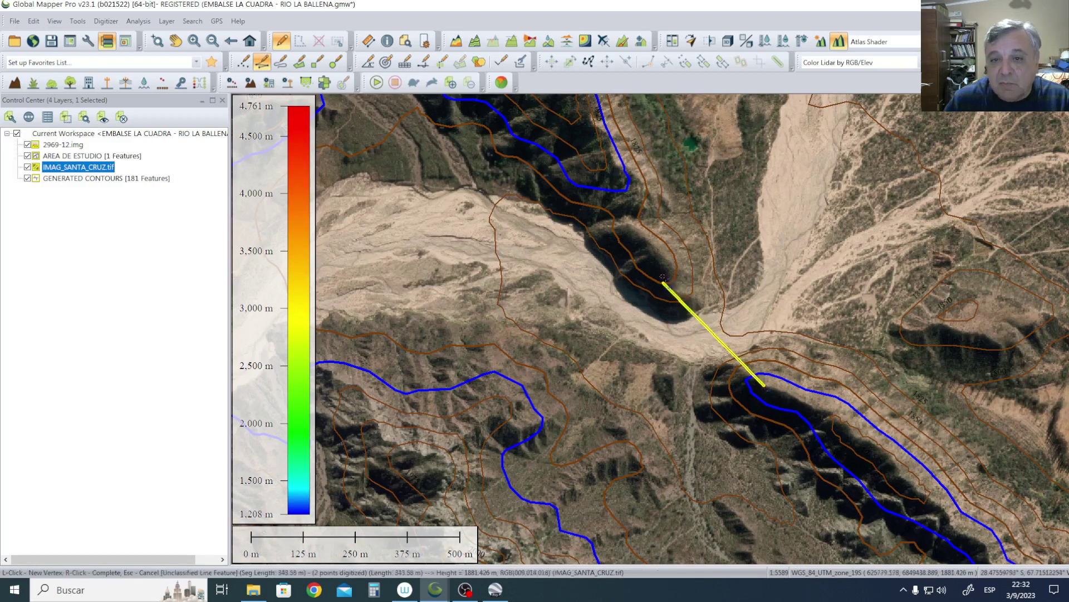
scroll(622, 199, "up", 2)
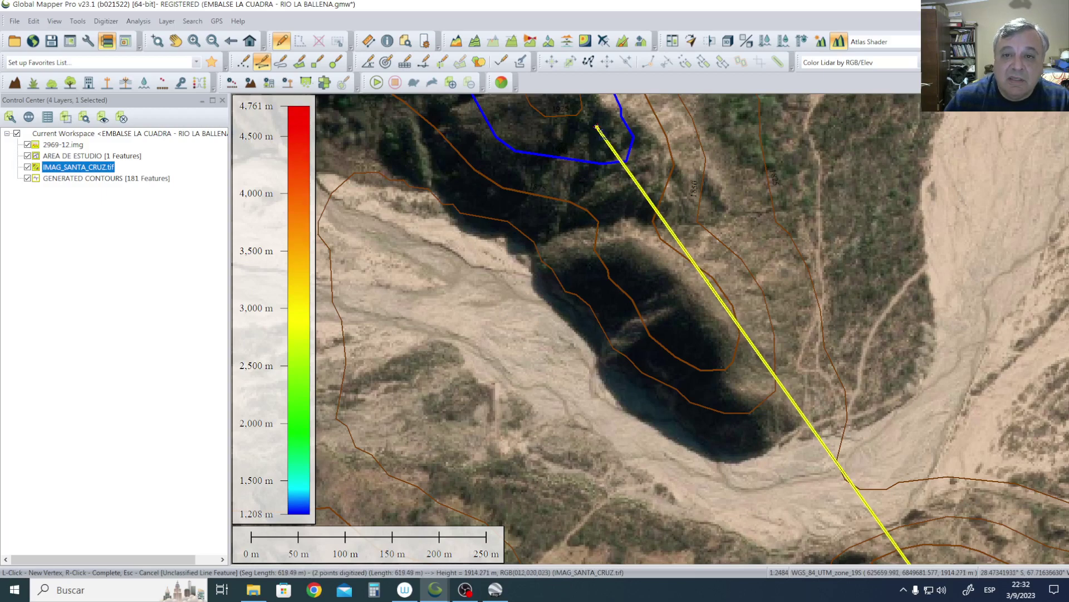
left_click(597, 128)
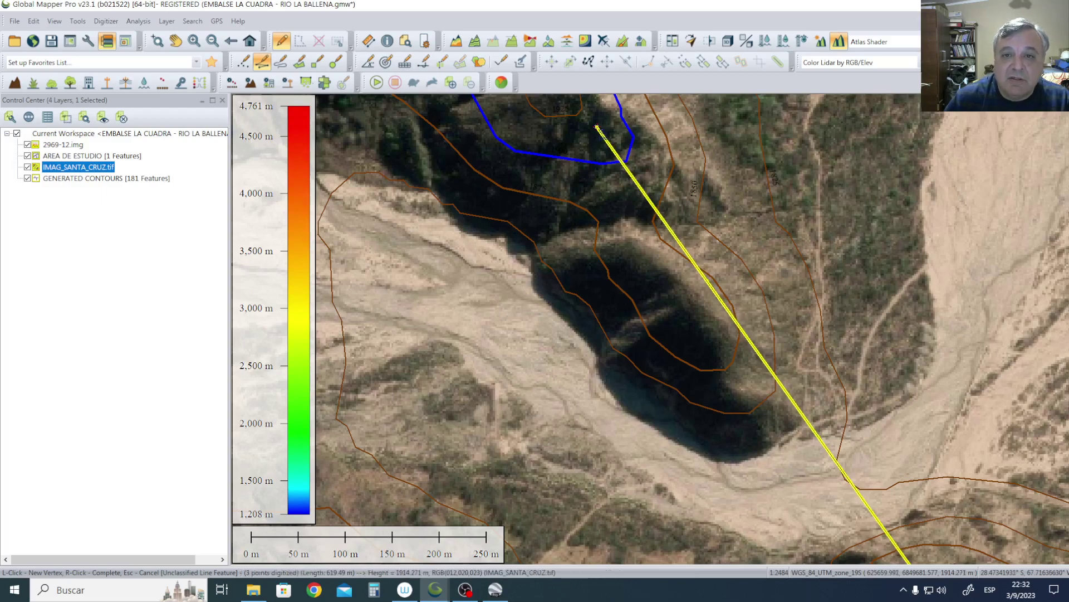
right_click(597, 128)
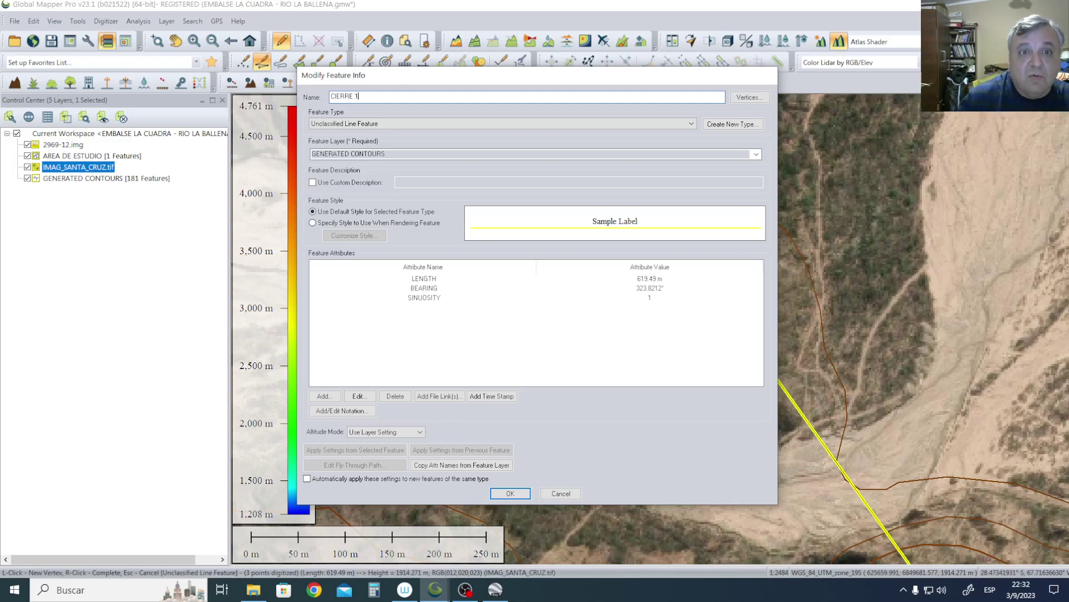
Keep the line as an Unclassified Line Feature and assign it to a new layer named EJES TENTATIVOS.
left_click(415, 128)
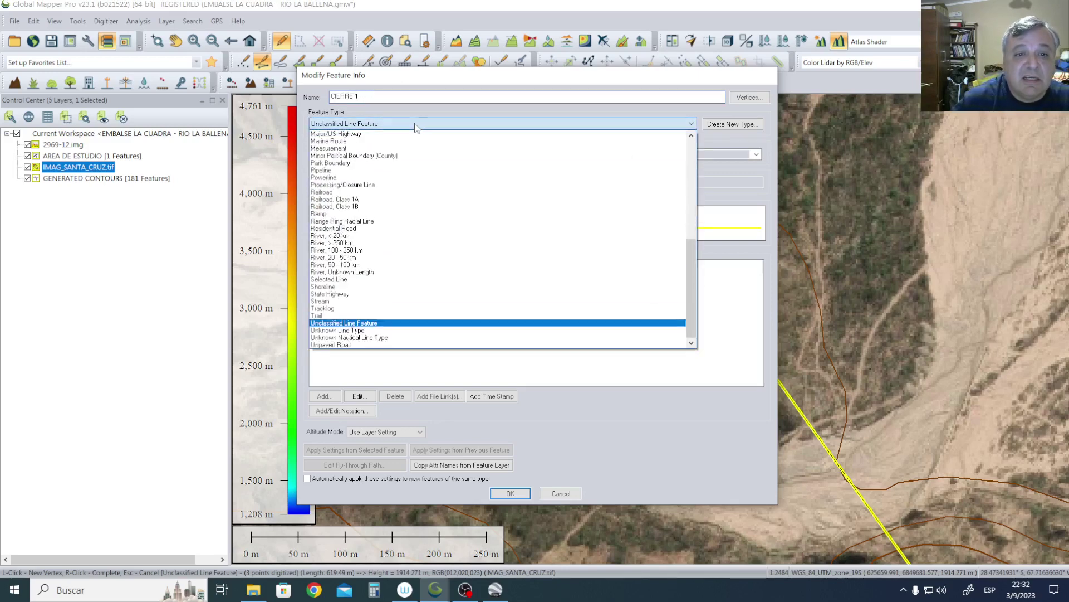
left_click(415, 128)
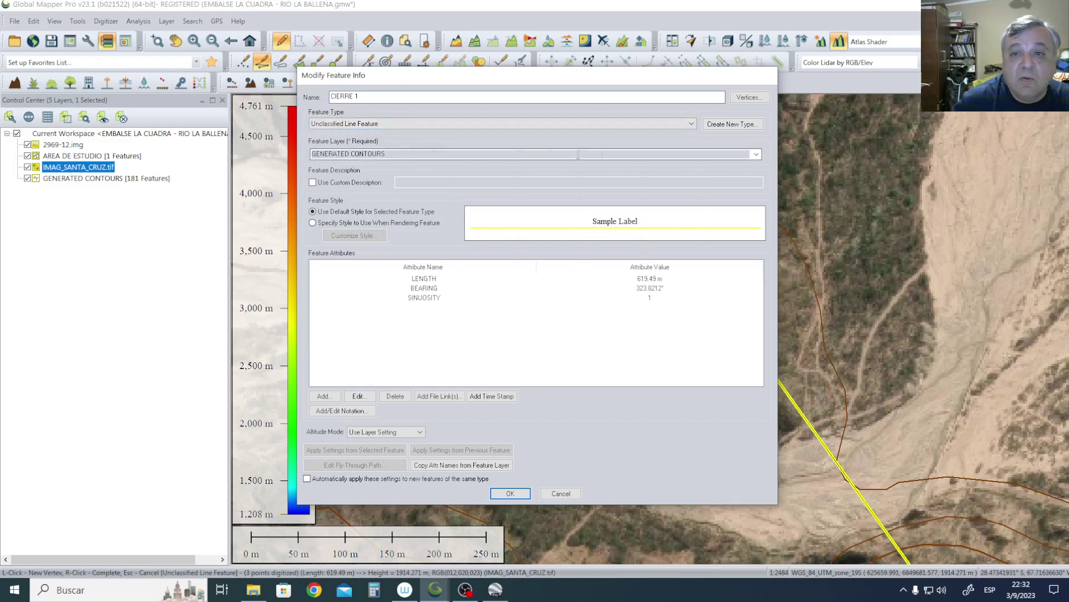
left_click(755, 154)
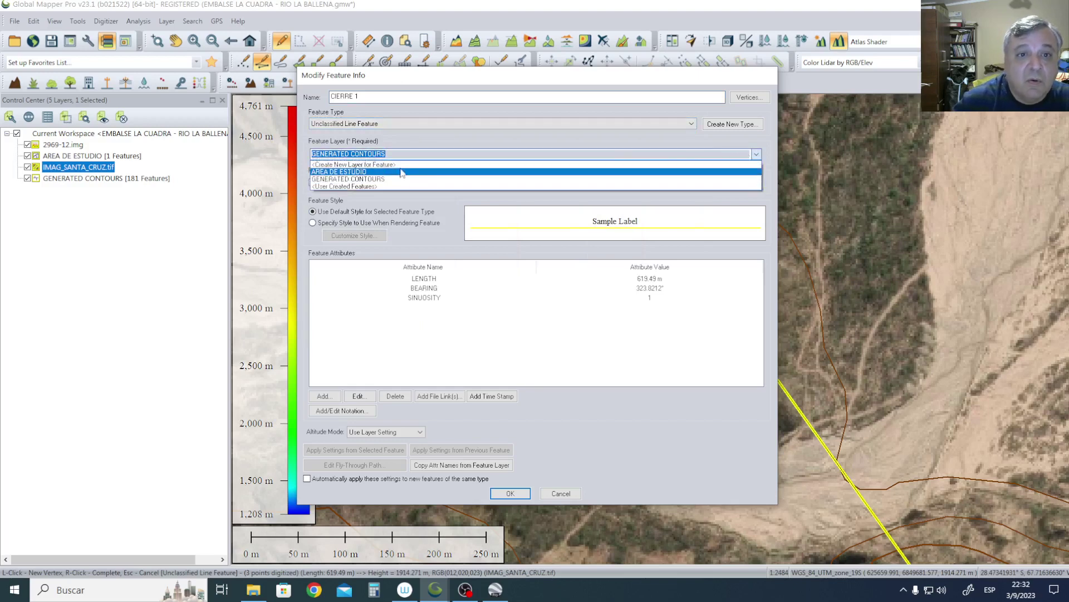
key("Up")
key("Return")
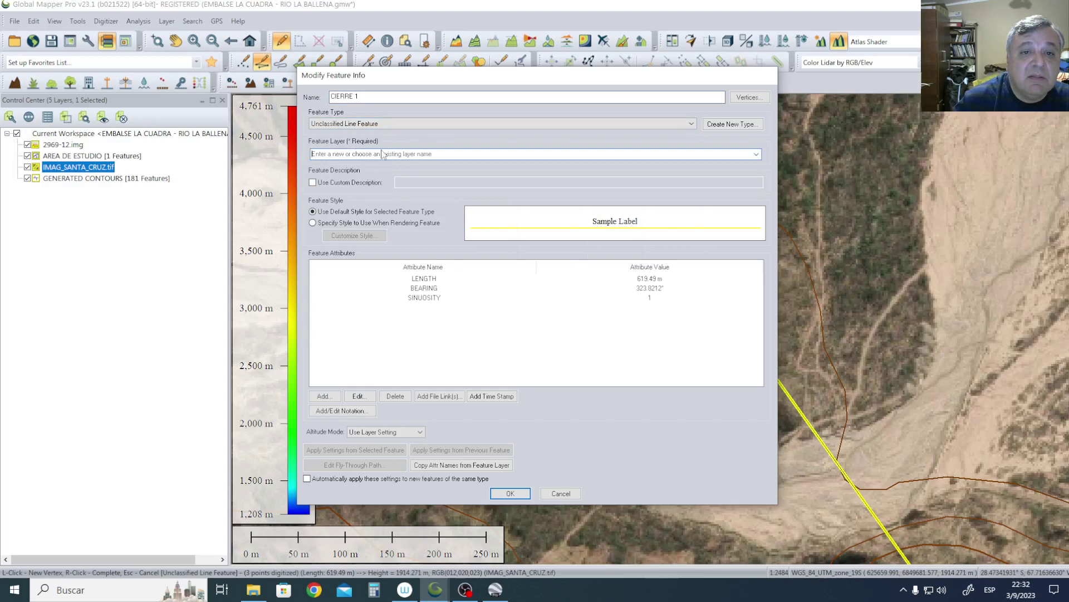
left_click(354, 154)
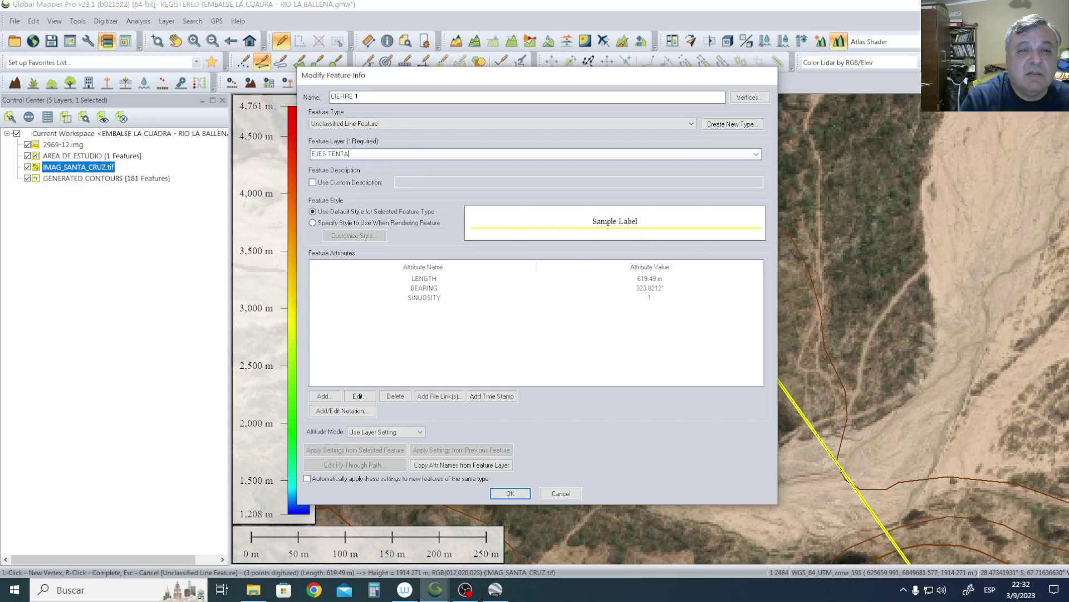
type("EJES TENTATIVOS")
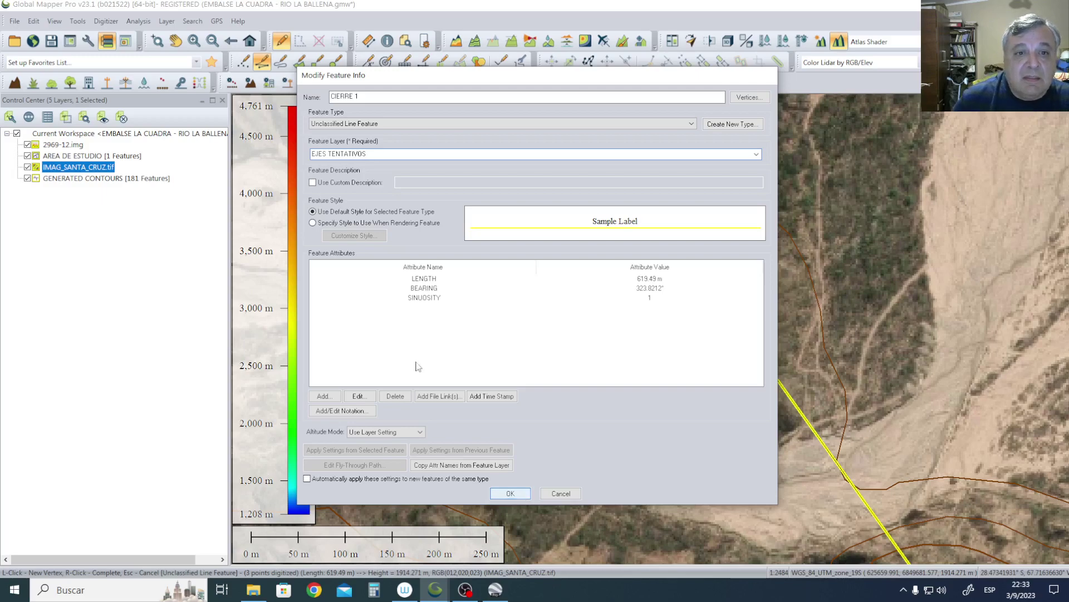
Give the CIERRE 1 line a custom solid red style 4 pixels wide and accept the feature settings.
left_click(329, 224)
left_click(354, 235)
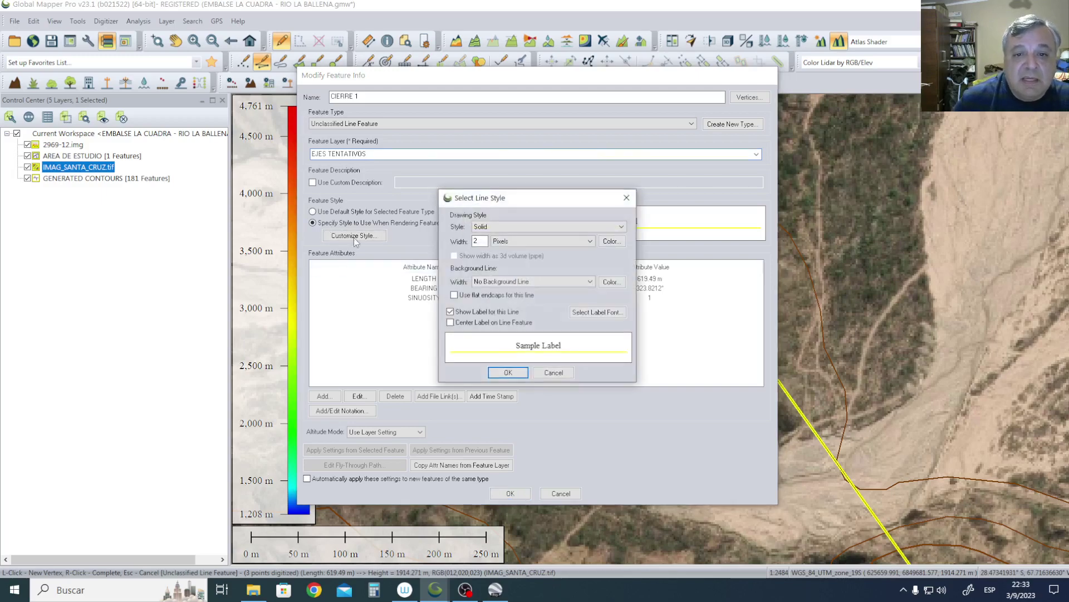
left_click(613, 243)
left_click(399, 229)
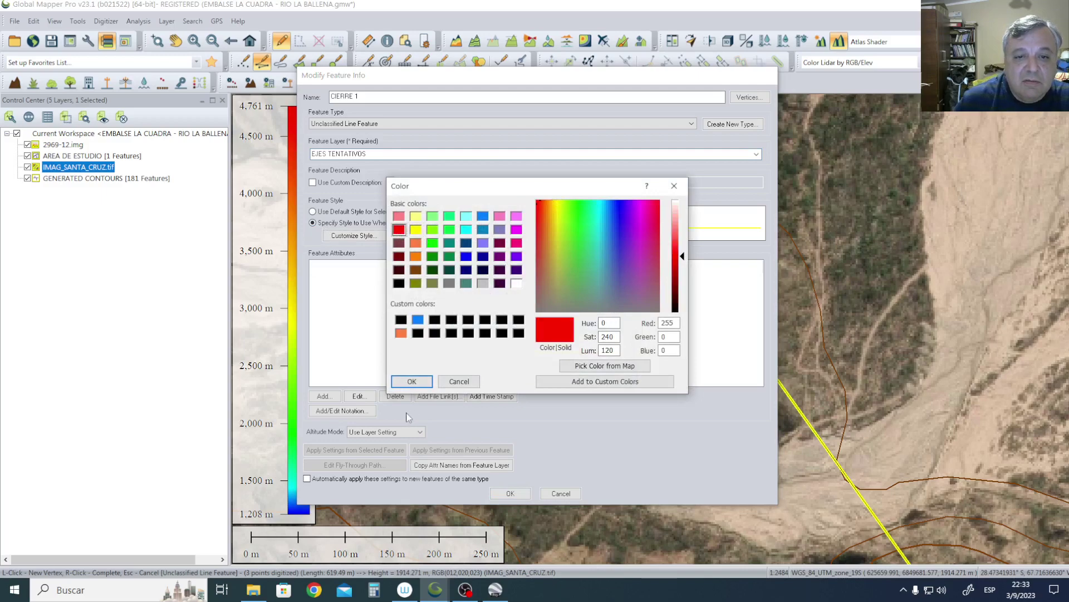
left_click(411, 381)
double_click(478, 241)
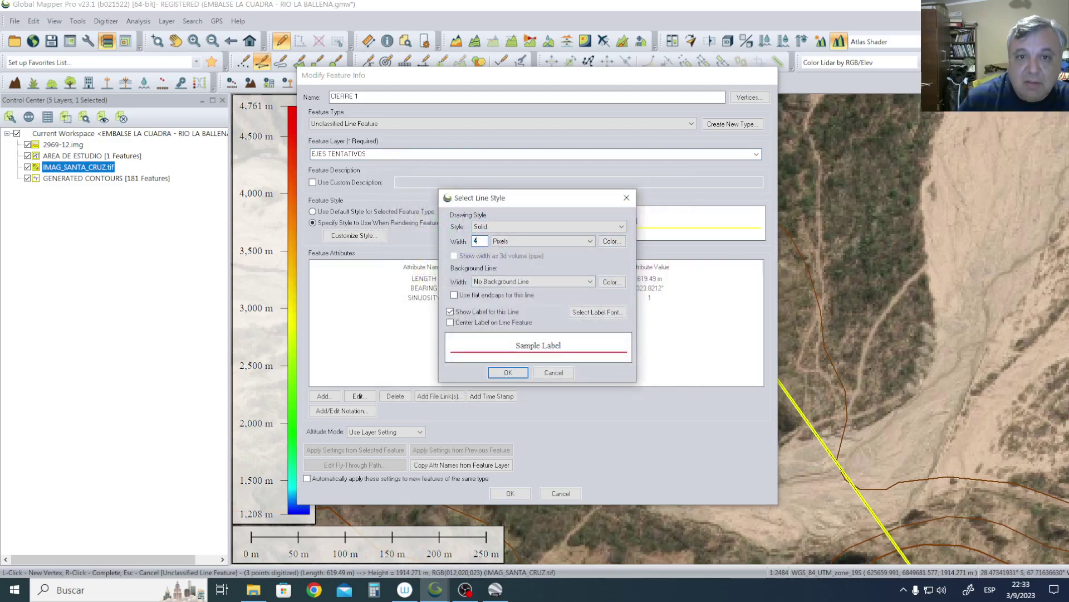
type("4")
left_click(508, 372)
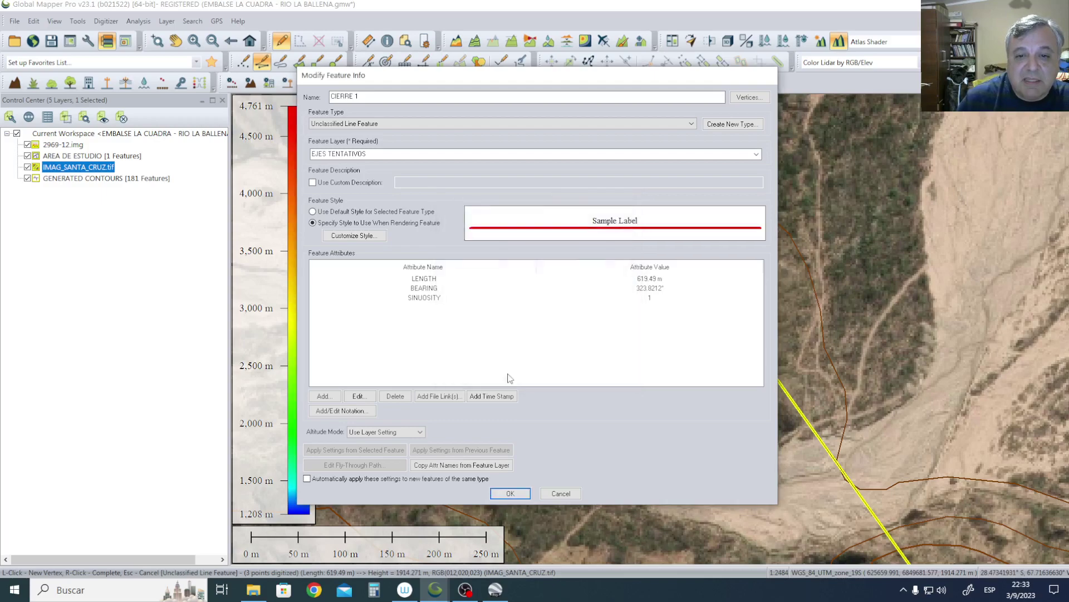
left_click(510, 493)
Select the CIERRE 1 line across the narrows and generate the terrain path profile along it.
scroll(580, 268, "down", 2)
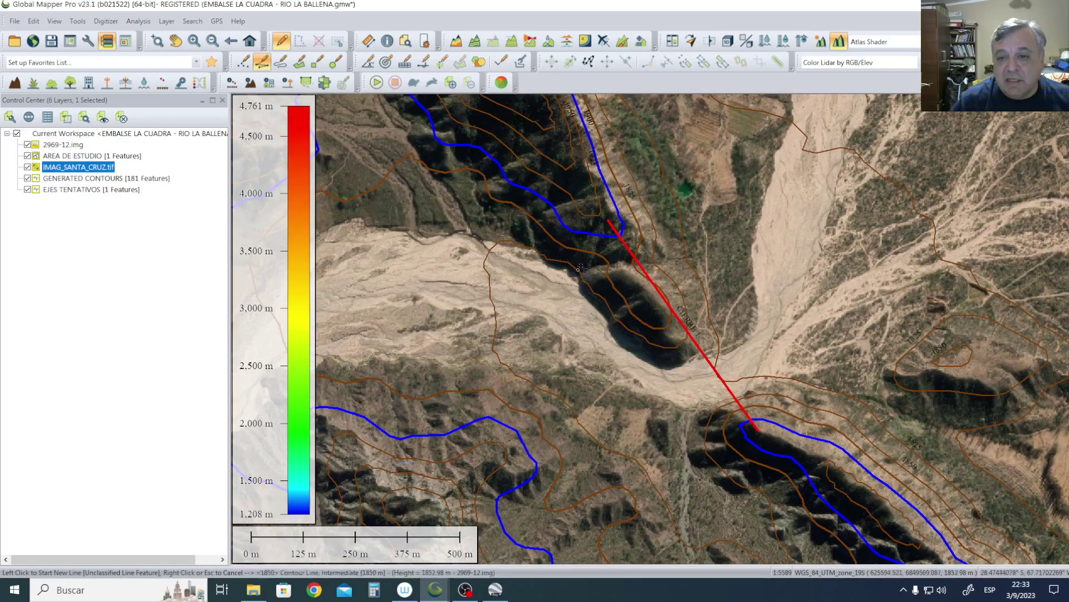
scroll(580, 267, "down", 1)
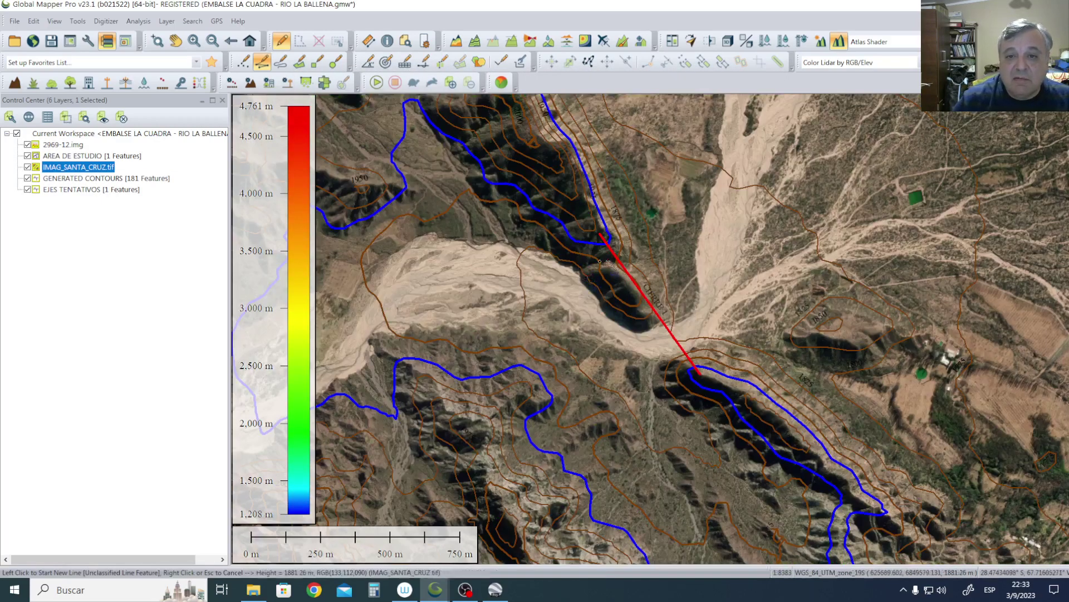
scroll(607, 262, "up", 2)
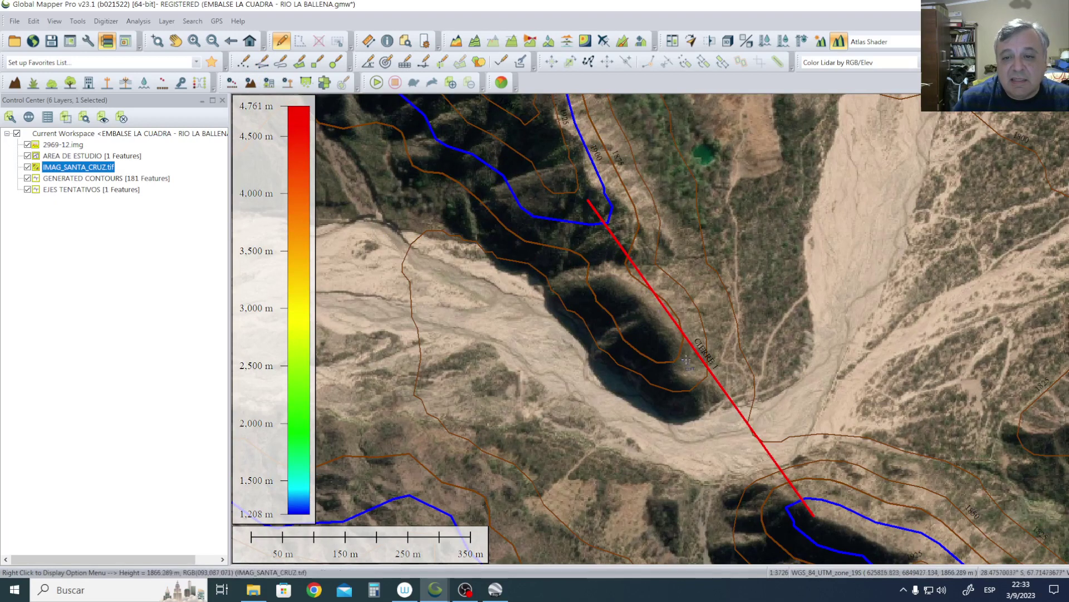
left_click(731, 404)
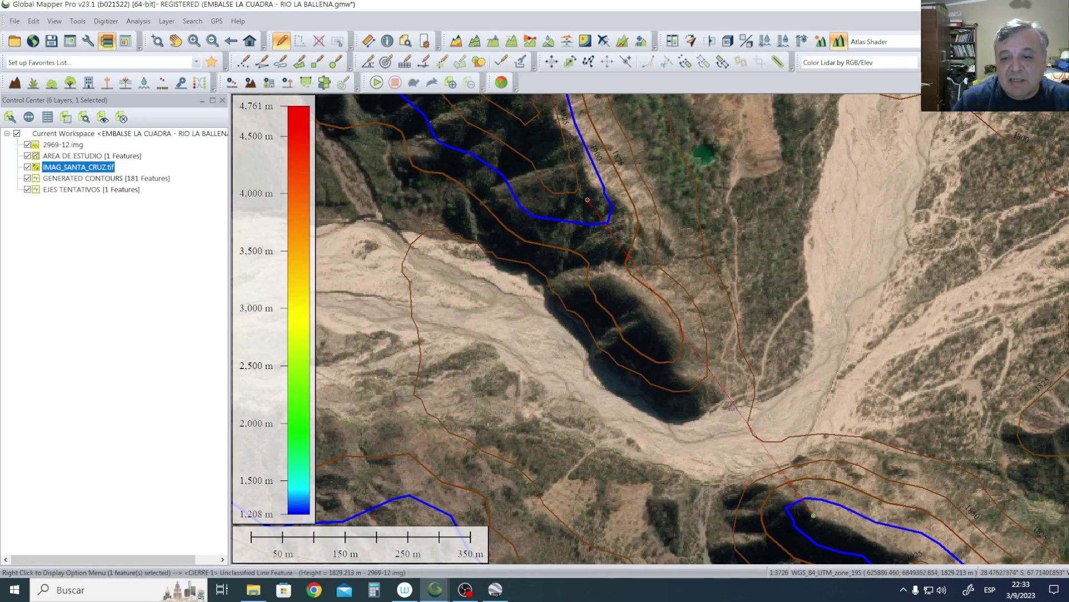
right_click(729, 400)
mouse_move(791, 370)
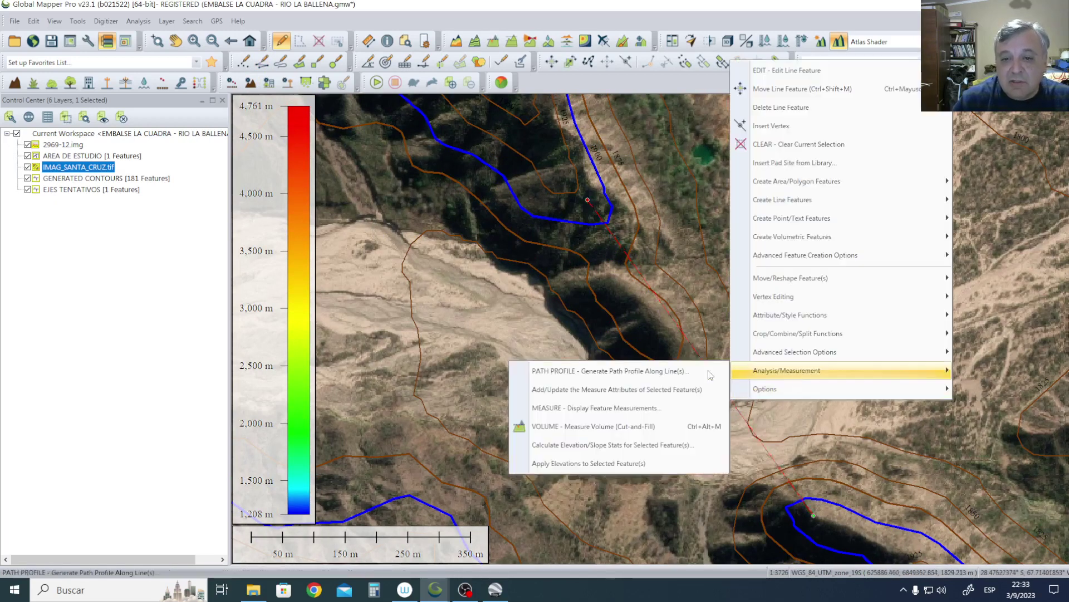
left_click(636, 369)
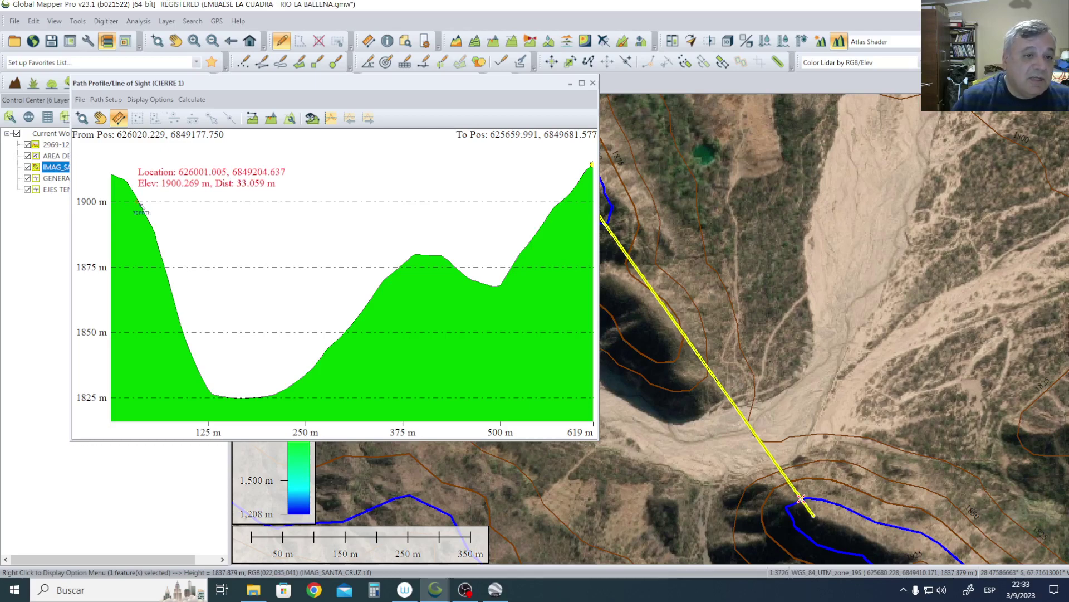
Measure the distance between both slopes at the 1900 m level in the path profile, and close the profile without saving it.
left_click_drag(141, 206, 566, 206)
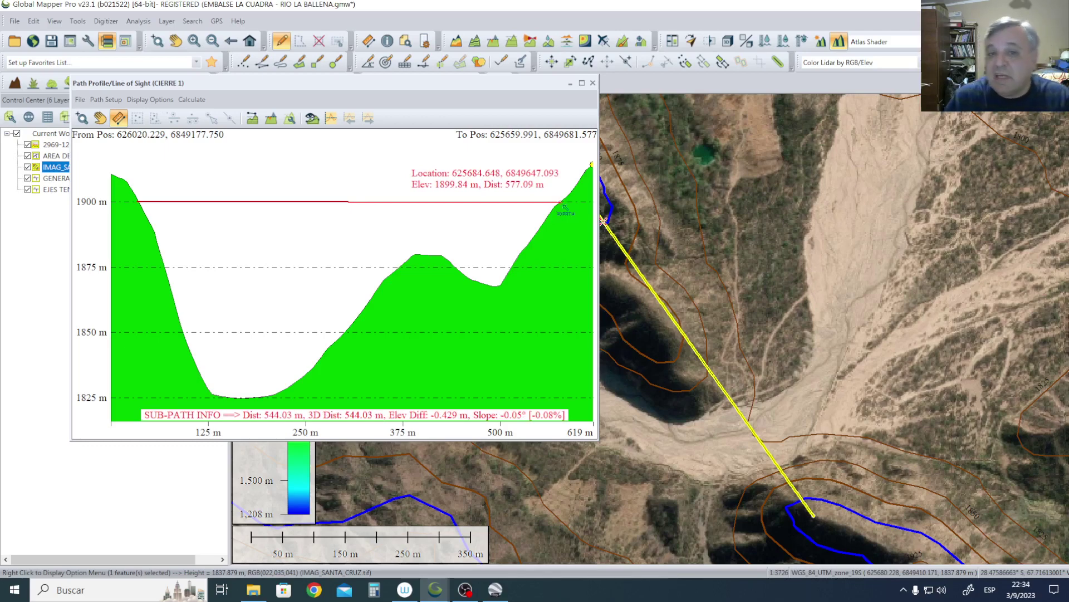
left_click(564, 206)
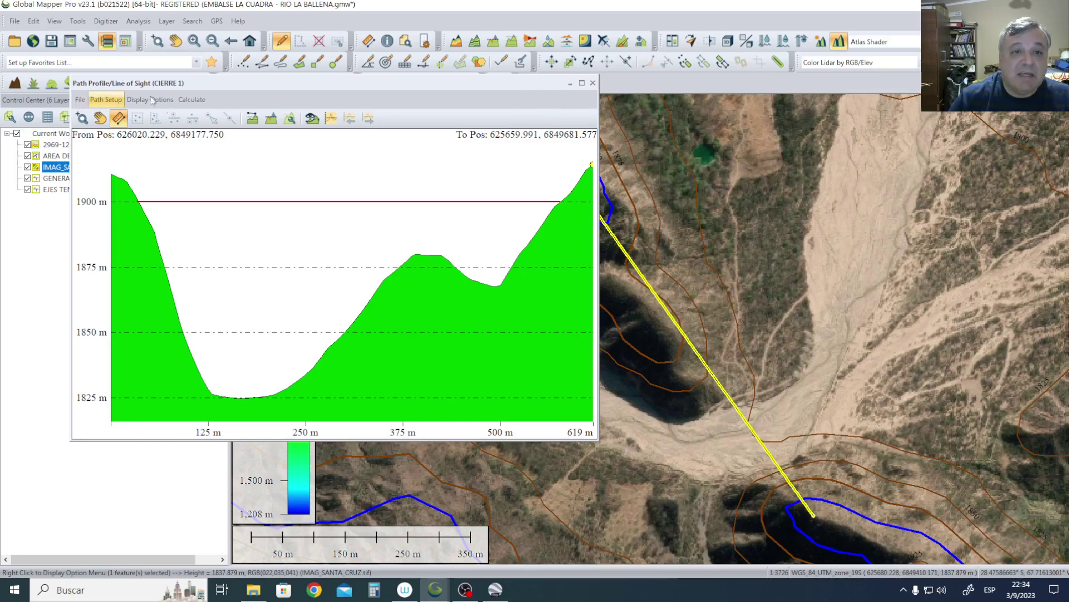
left_click(78, 100)
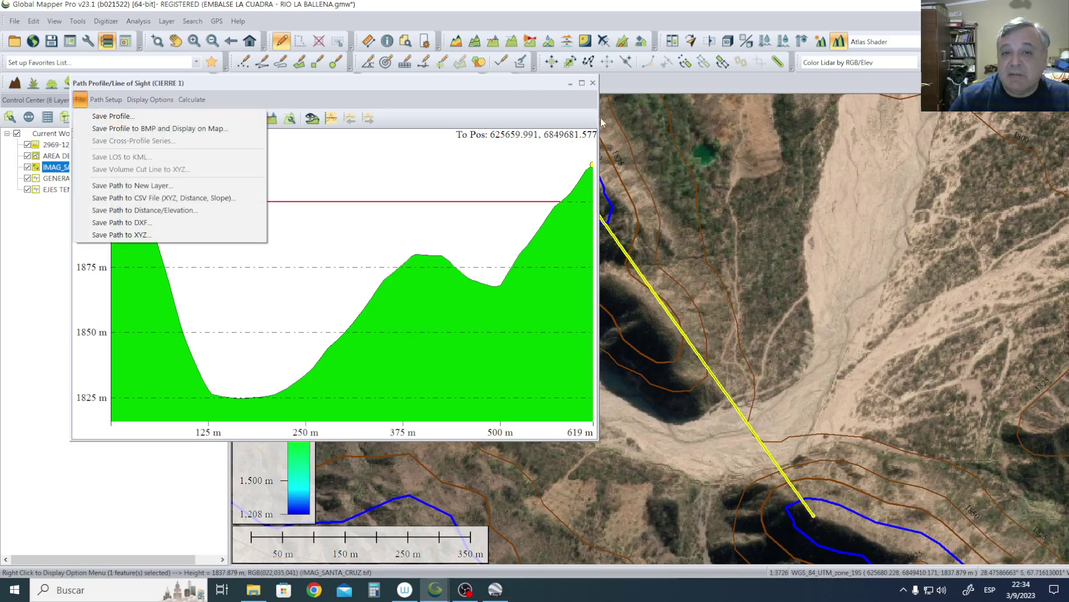
key("Escape")
left_click(592, 83)
left_click(518, 146)
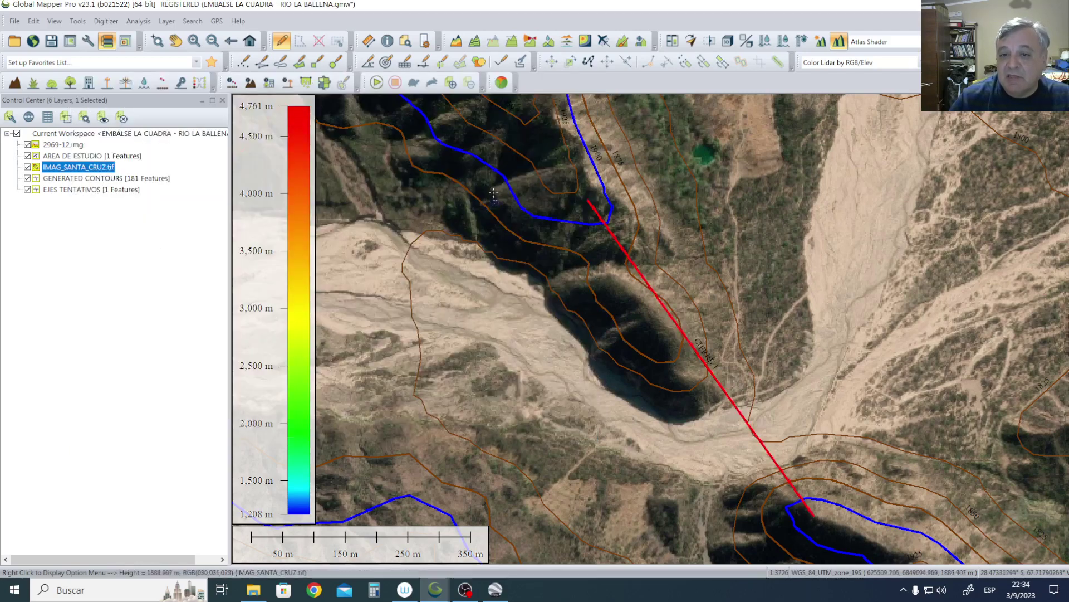
Create one fixed 10-metre buffer on both sides of the CIERRE 1 line, stored in the EJES TENTATIVOS layer.
scroll(605, 327, "down", 1)
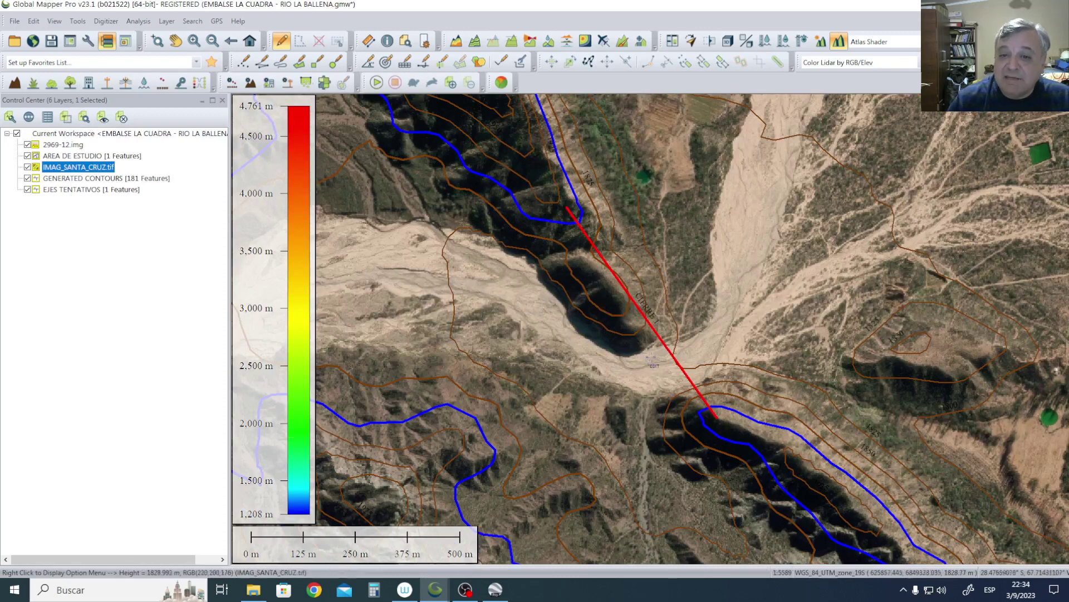
left_click(662, 340)
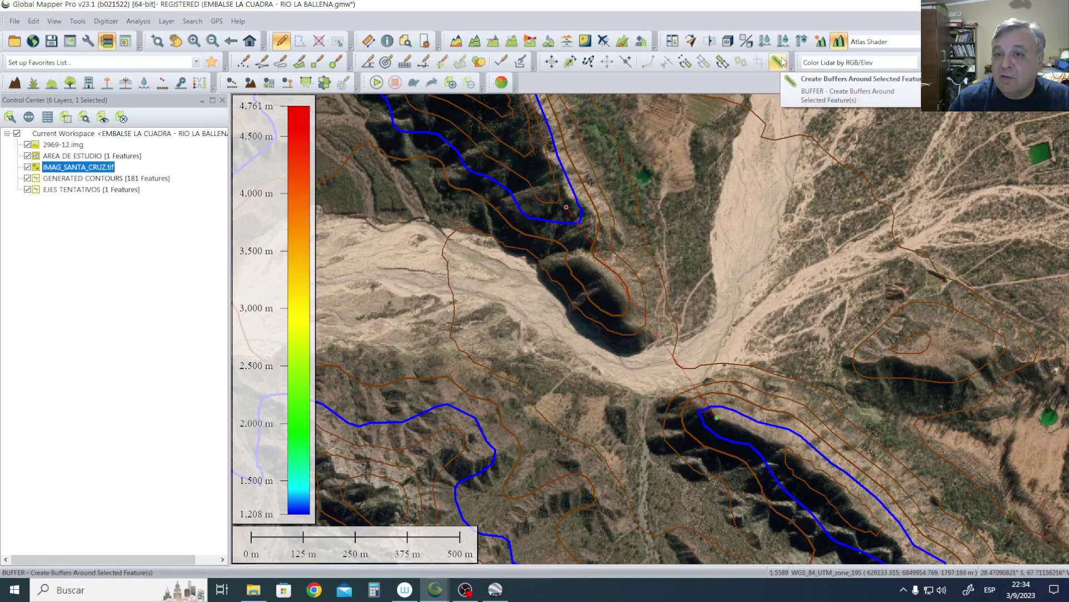
right_click(659, 340)
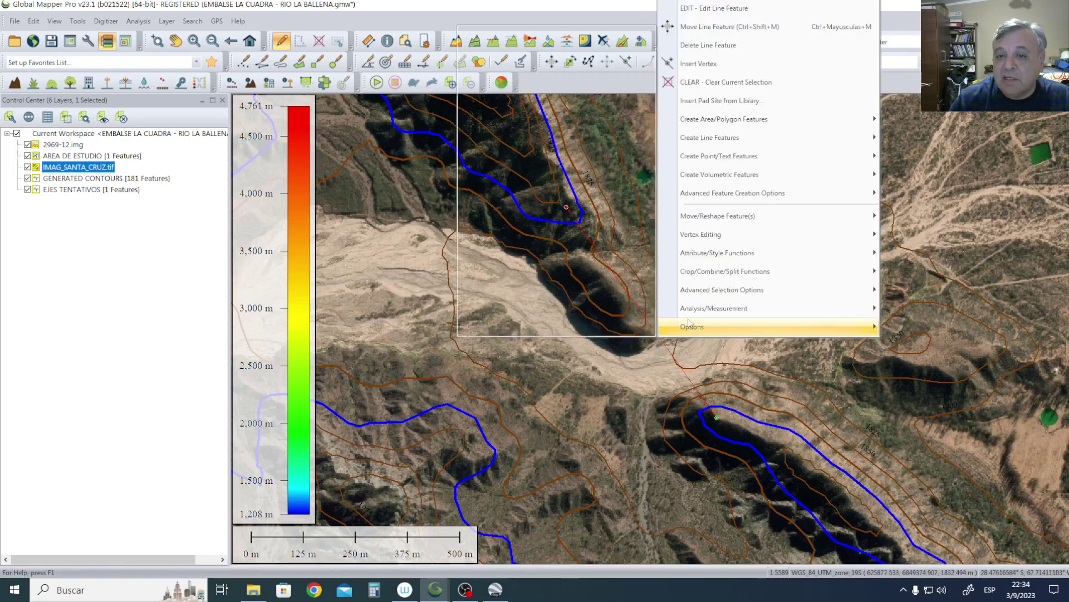
mouse_move(735, 200)
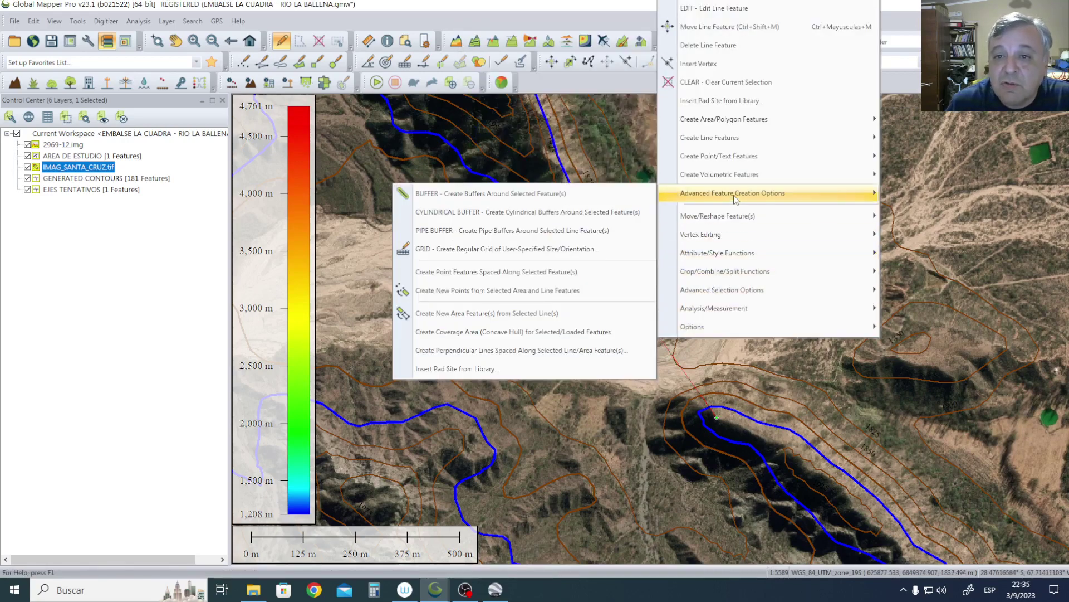
left_click(575, 196)
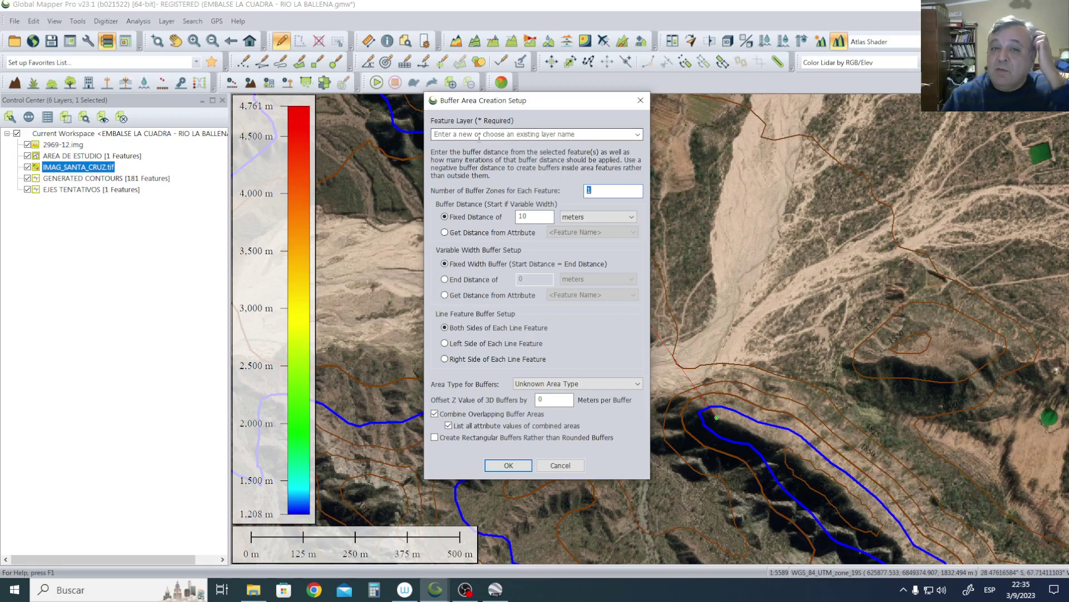
left_click(636, 135)
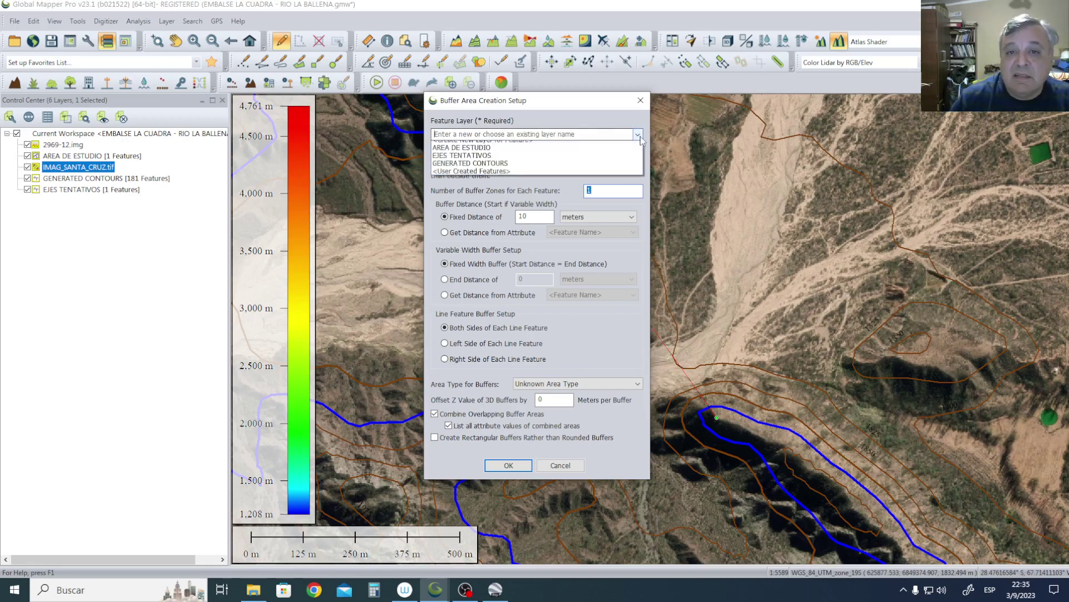
left_click(499, 161)
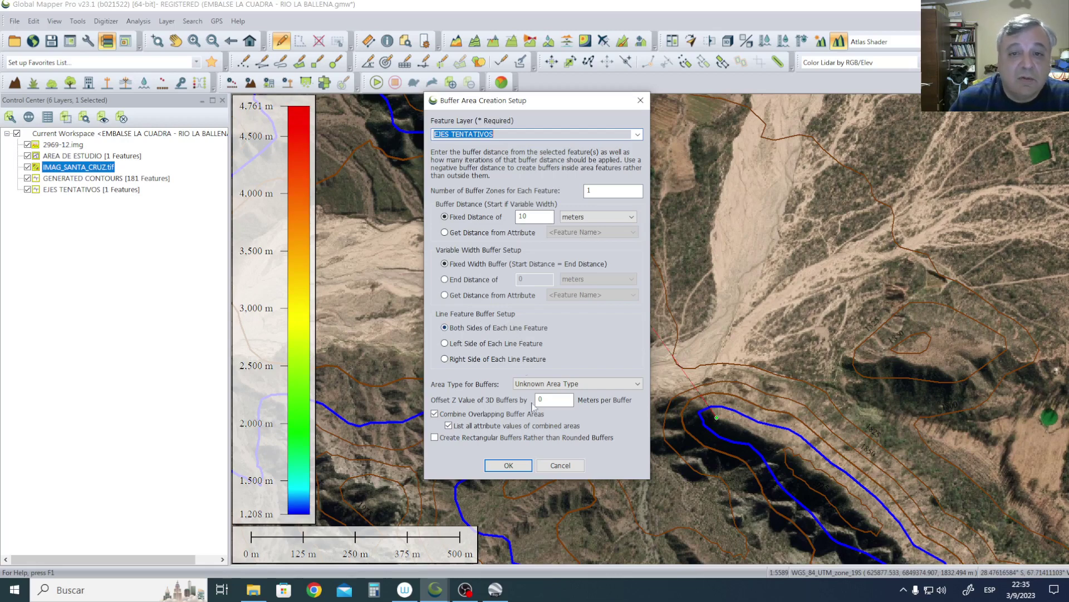
left_click(517, 469)
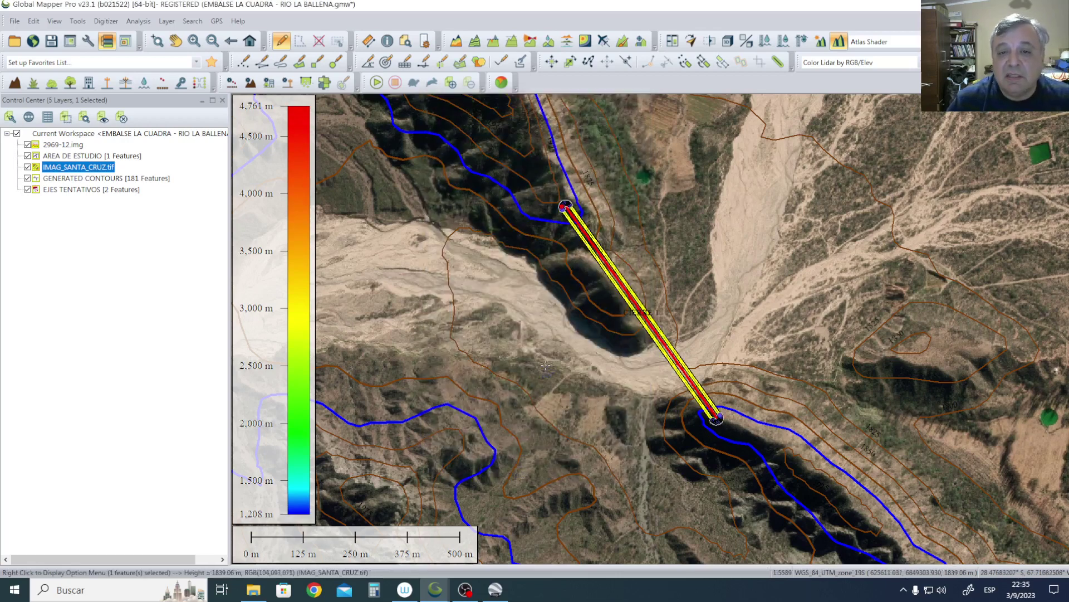
Select the buffer area around the CIERRE 1 line and check its extent across the narrows.
left_click(545, 366)
scroll(663, 334, "up", 5)
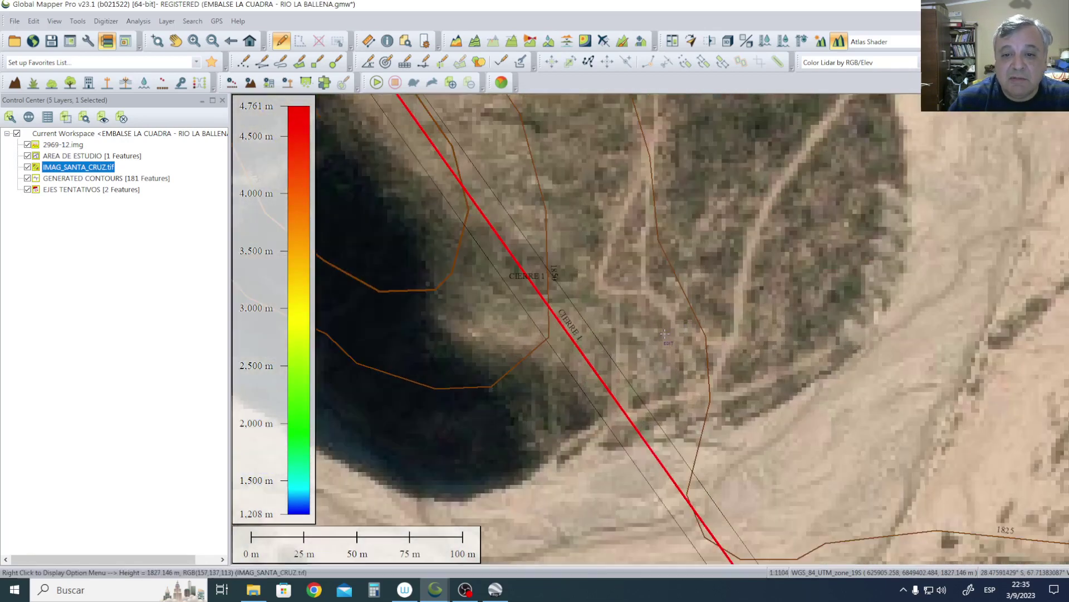
left_click(626, 391)
scroll(663, 354, "down", 5)
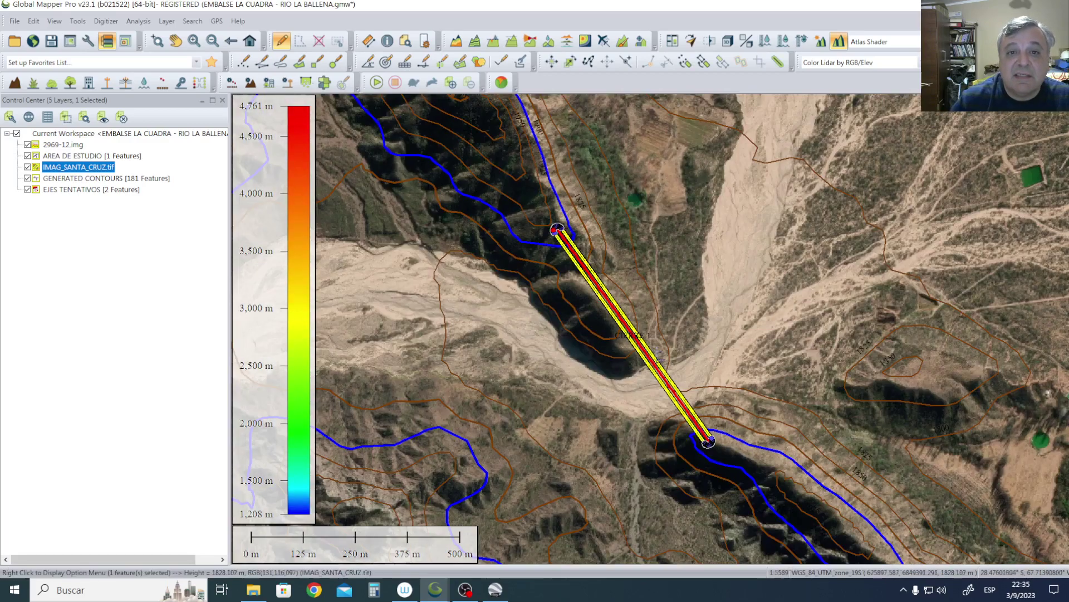
scroll(659, 366, "up", 1)
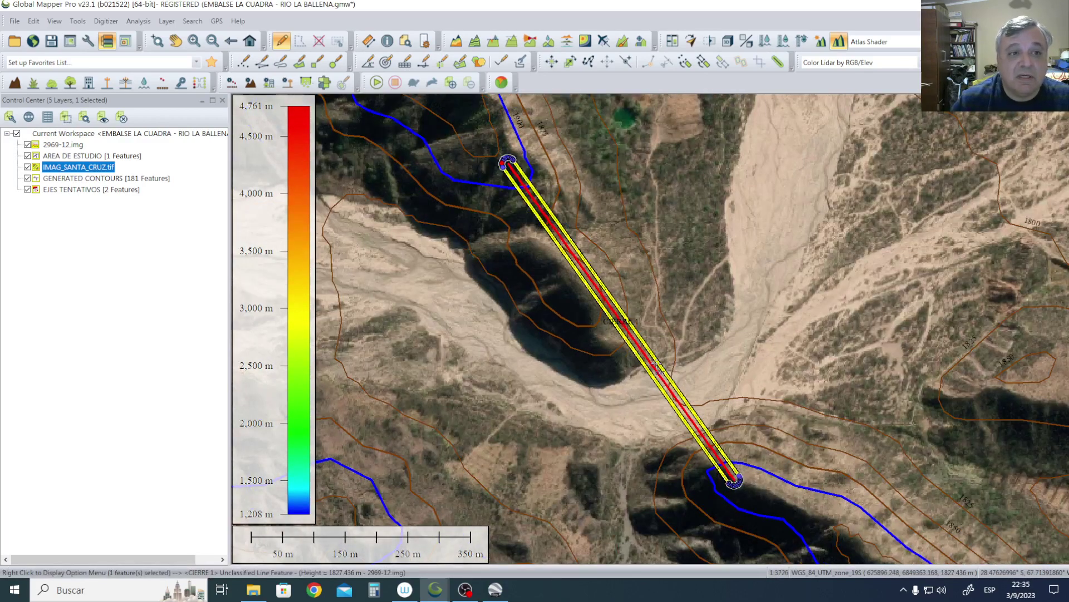
scroll(658, 365, "up", 1)
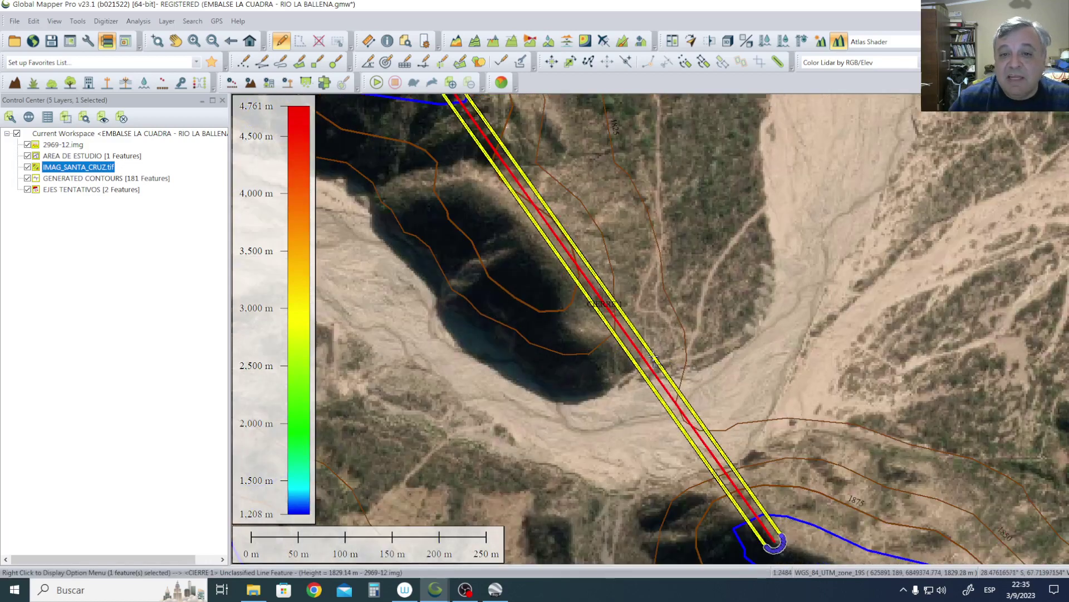
scroll(653, 359, "down", 1)
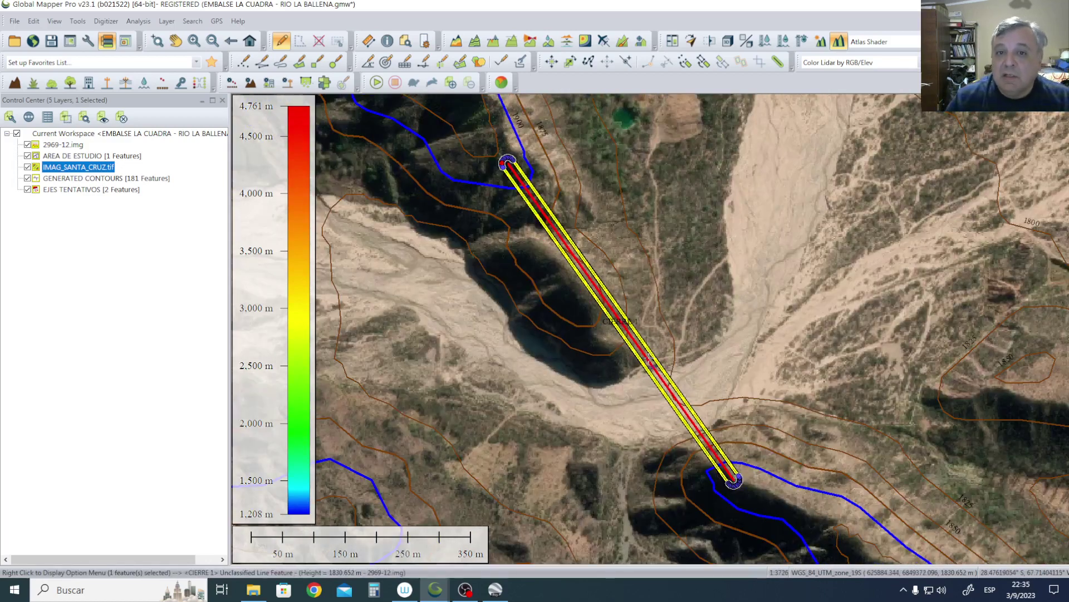
scroll(650, 359, "up", 1)
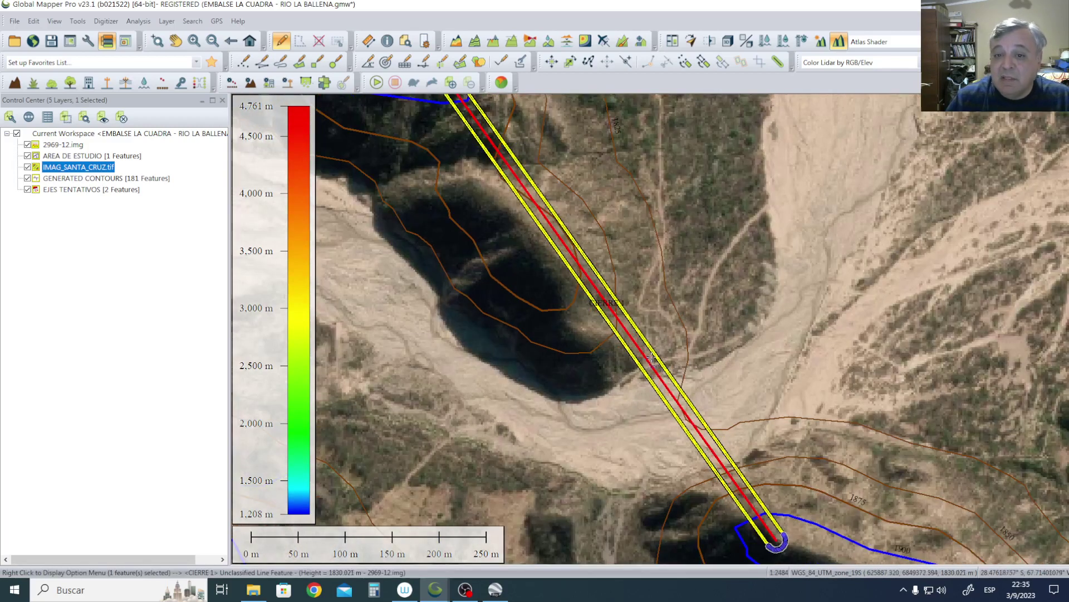
scroll(651, 359, "up", 3)
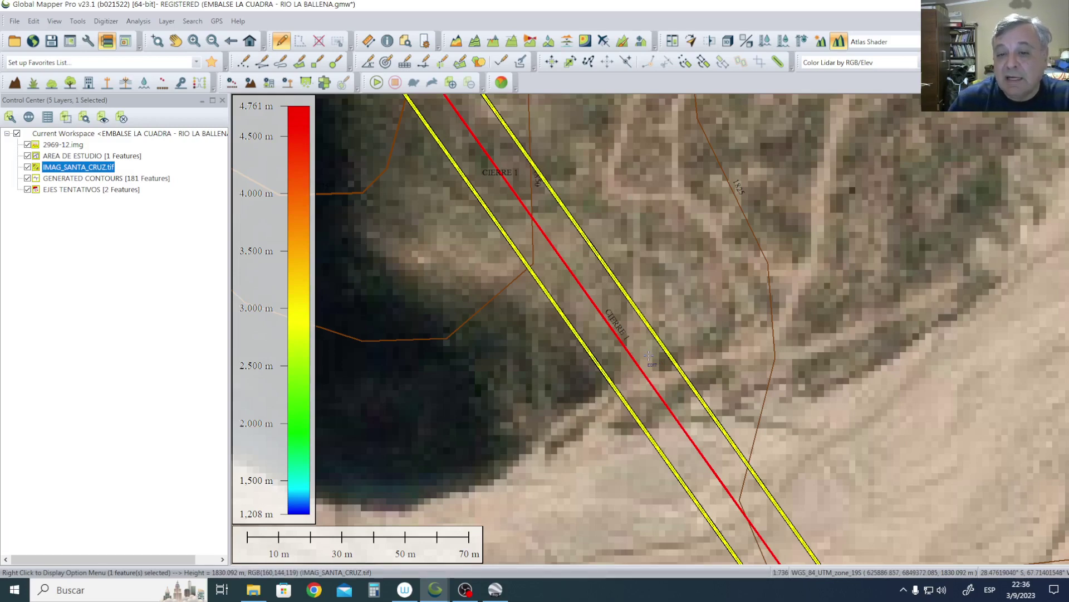
Set up a flattened site plan grid from the selected buffer, with a fixed height of 1900 meters and layer description TALUDES CIERRE 1.
right_click(648, 356)
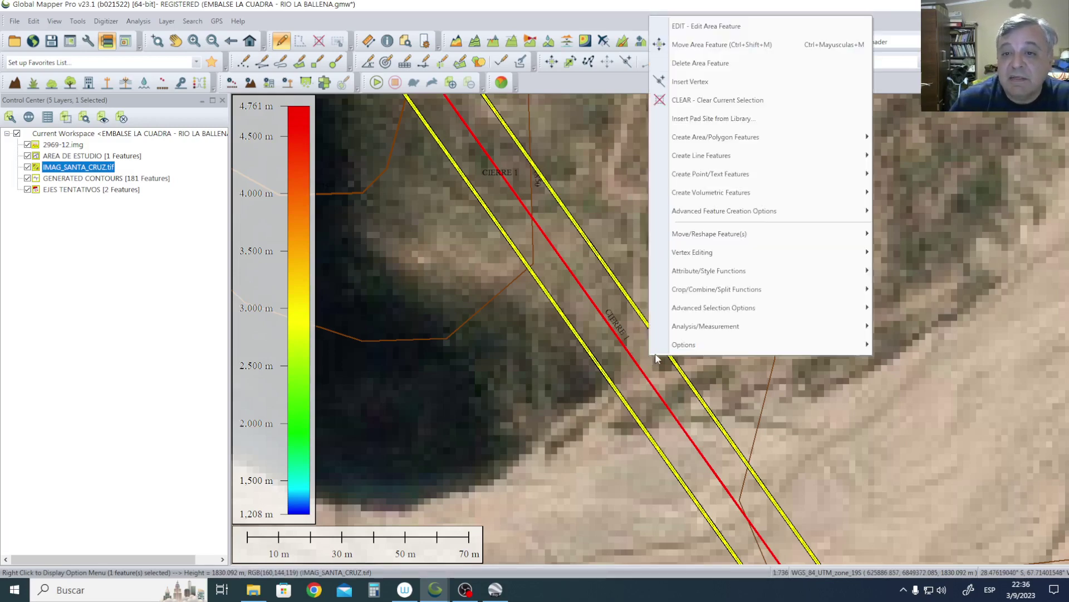
mouse_move(738, 215)
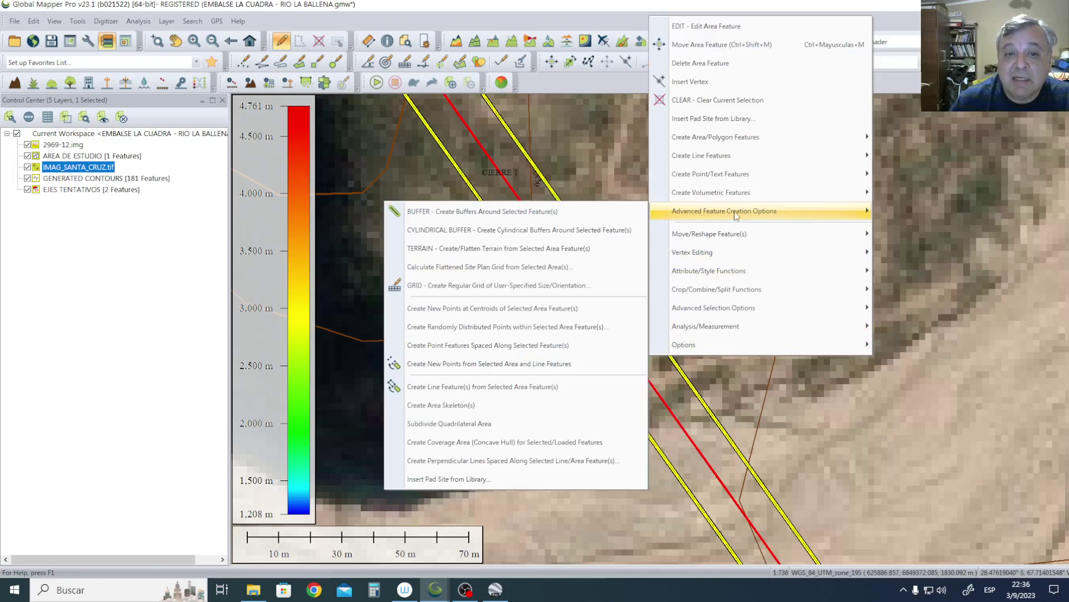
left_click(474, 268)
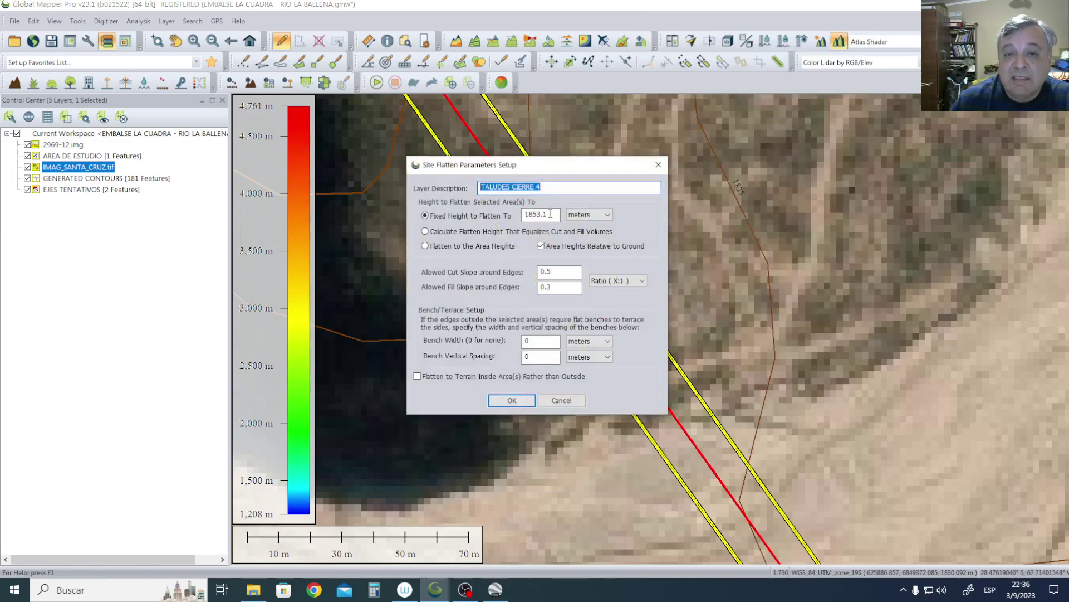
left_click_drag(554, 214, 509, 216)
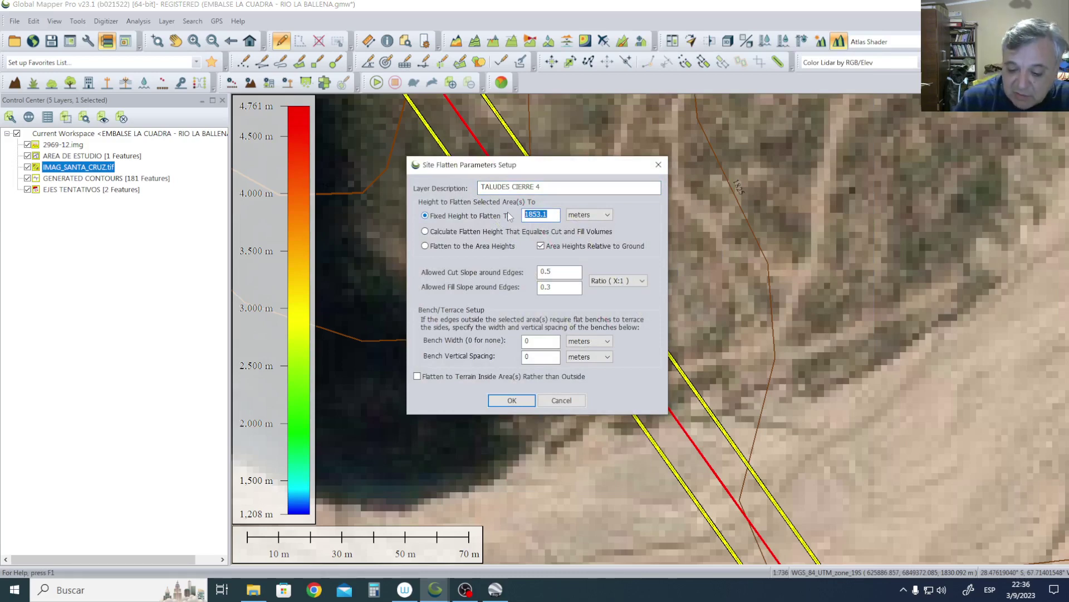
type("1900")
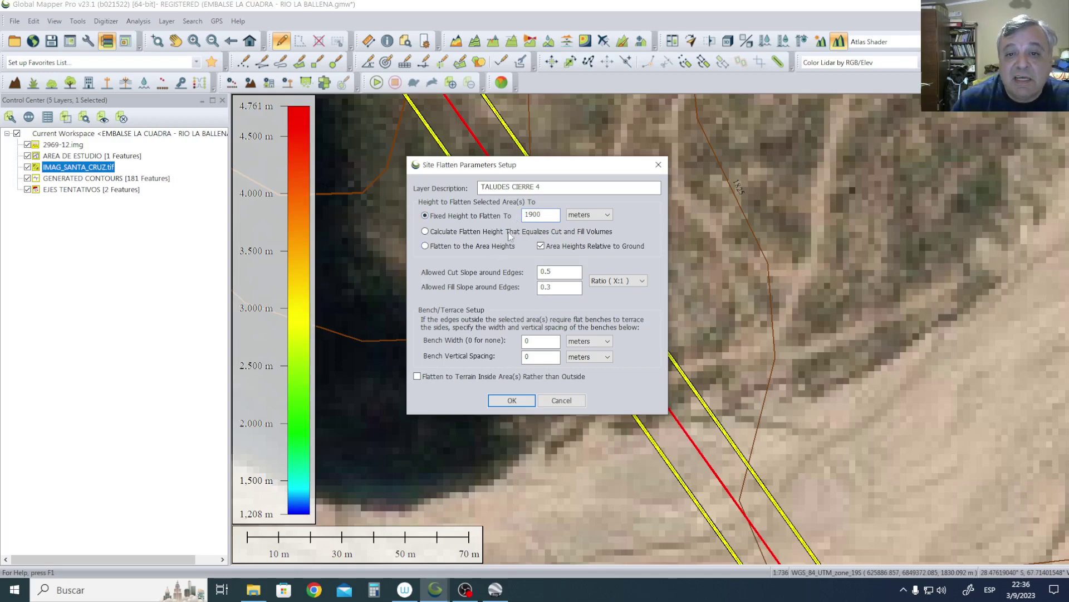
left_click(548, 187)
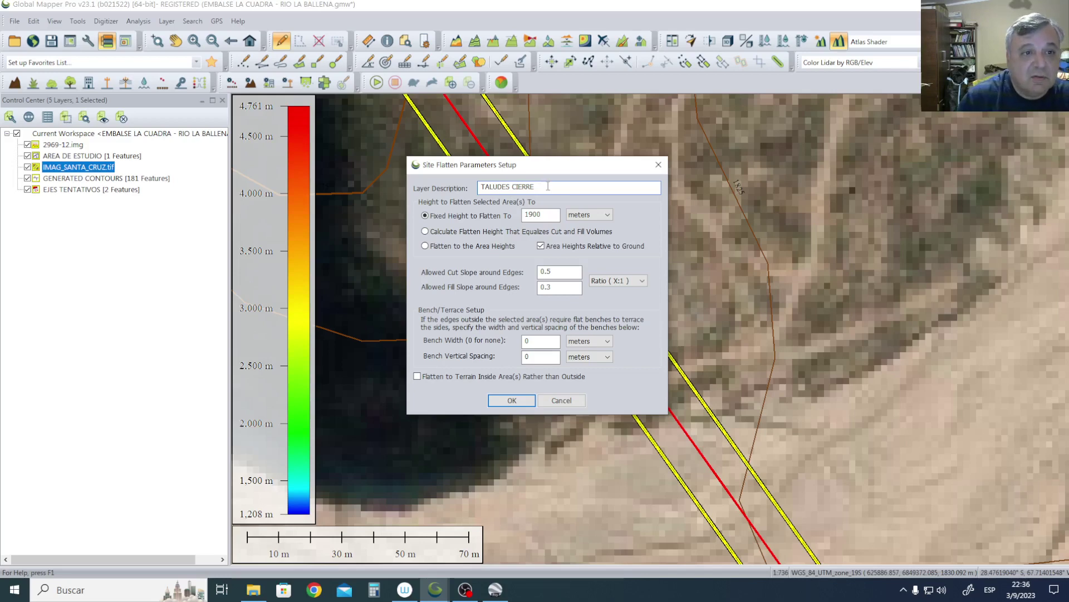
type("1")
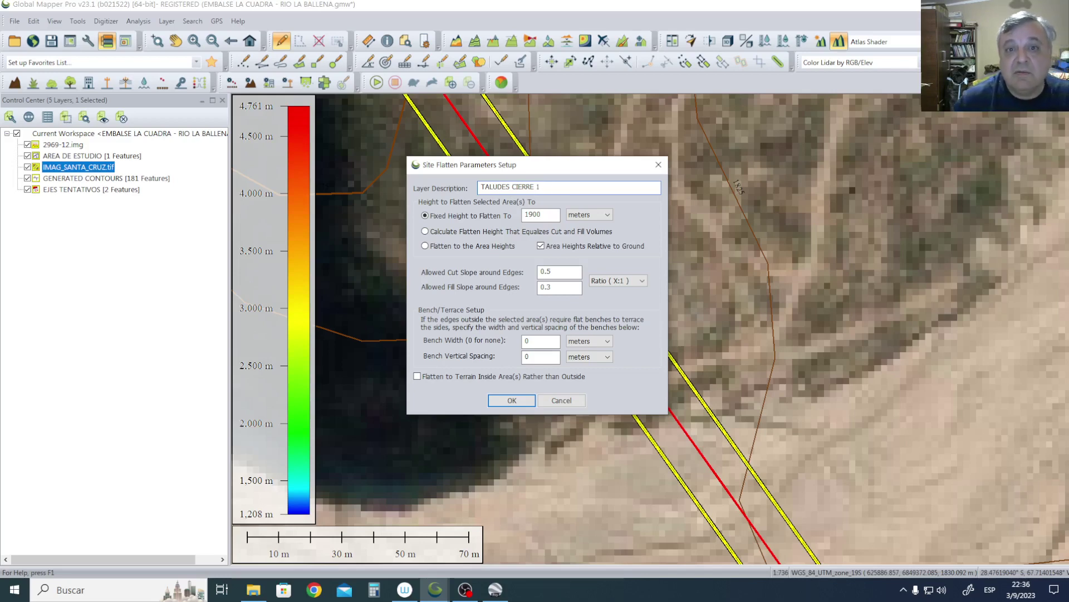
Set the allowed fill slope around the edges to 0.33 as an X:1 ratio and calculate the flattened site plan.
left_click(559, 289)
type("3")
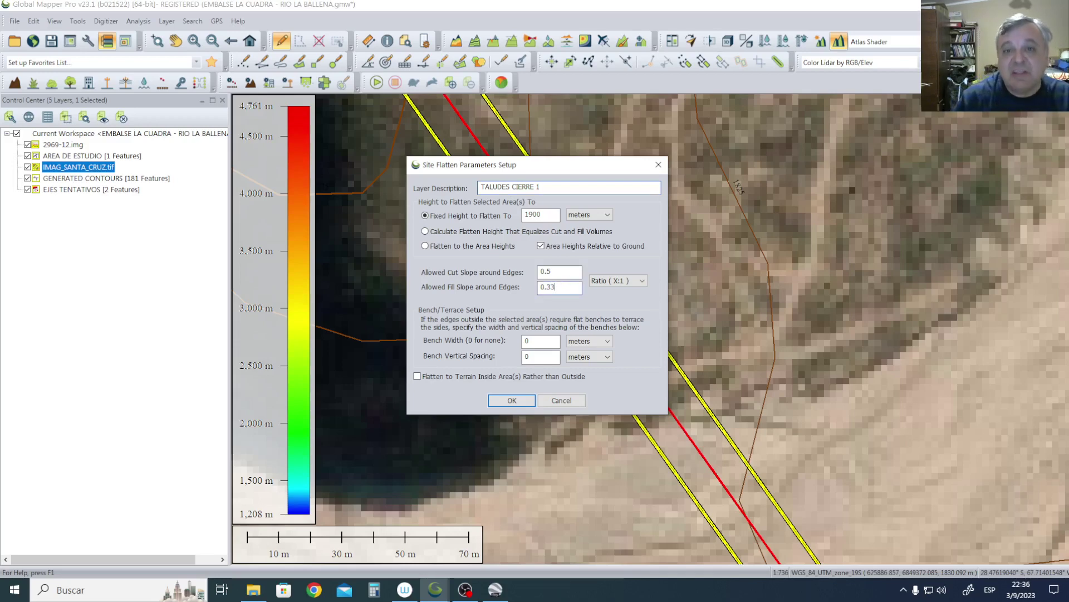
left_click(555, 272)
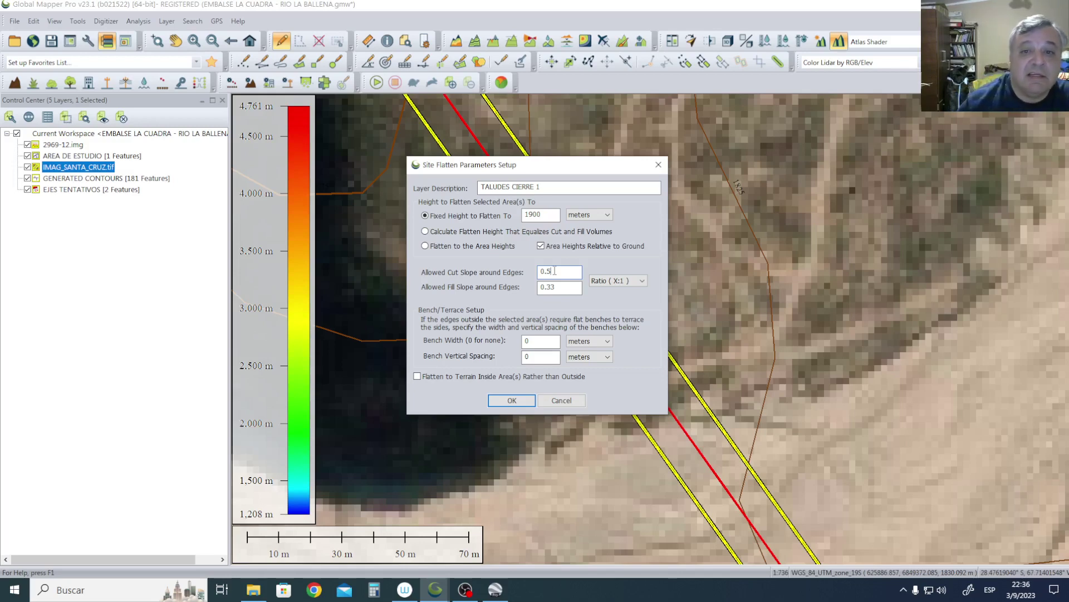
left_click(560, 288)
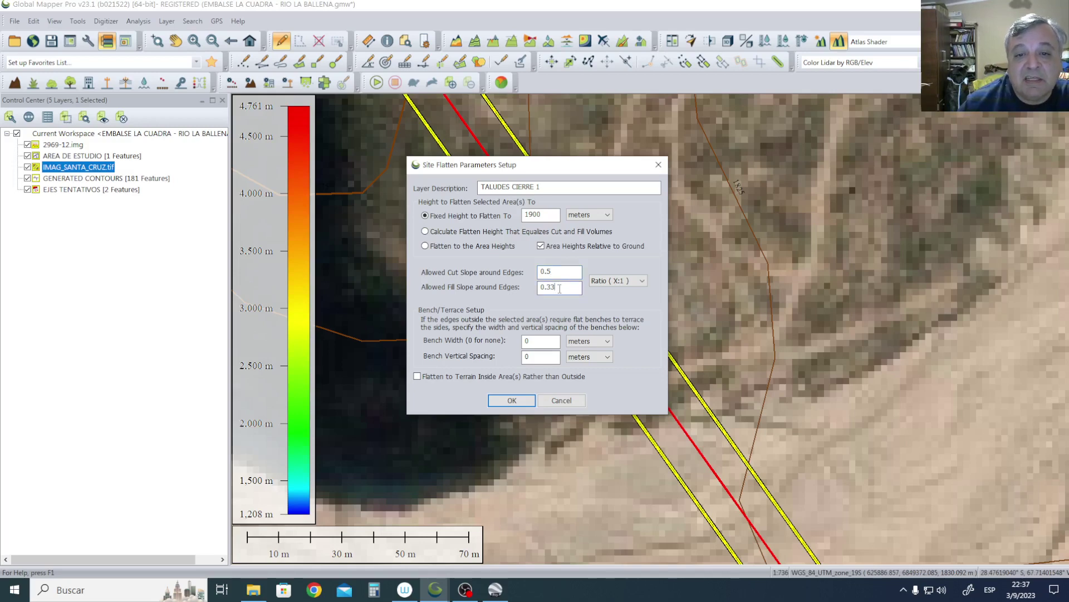
left_click(513, 401)
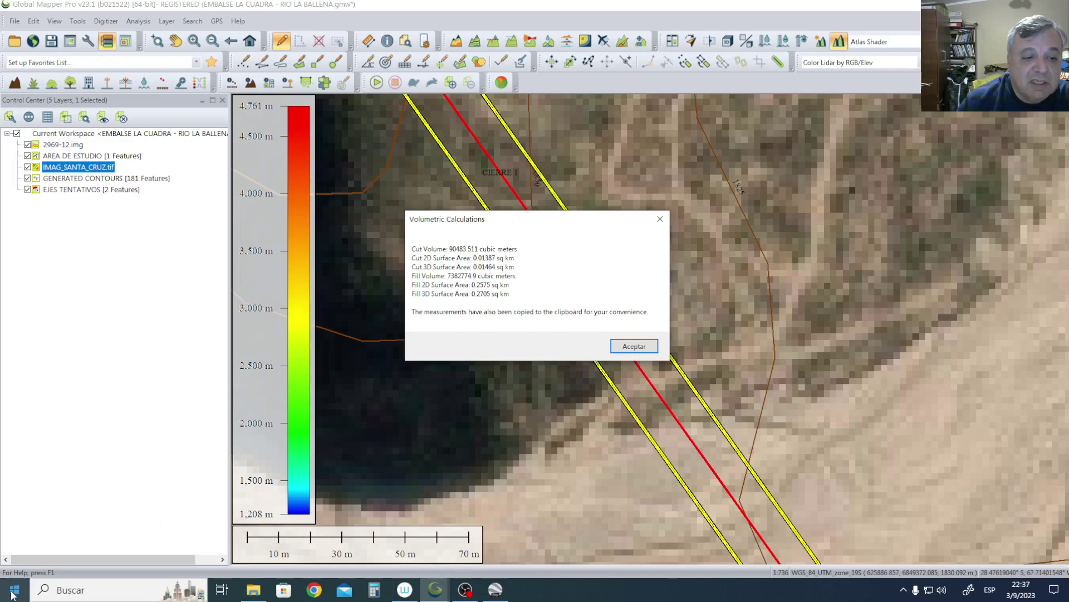
Paste the cut and fill volume results into a new Notepad document, return to Global Mapper and dismiss the volumetric calculations.
key("super")
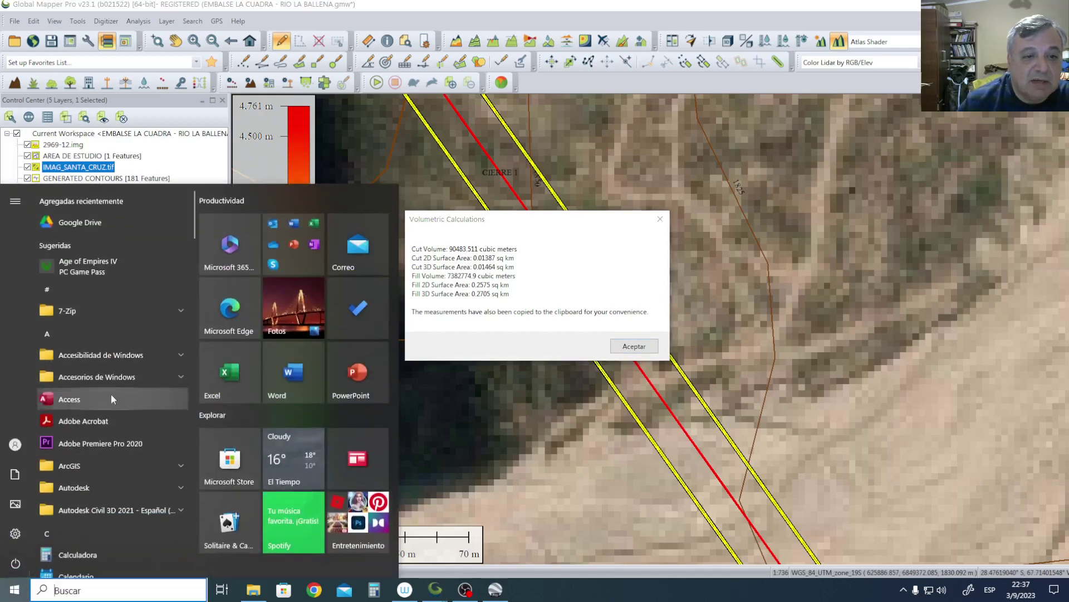
left_click(107, 375)
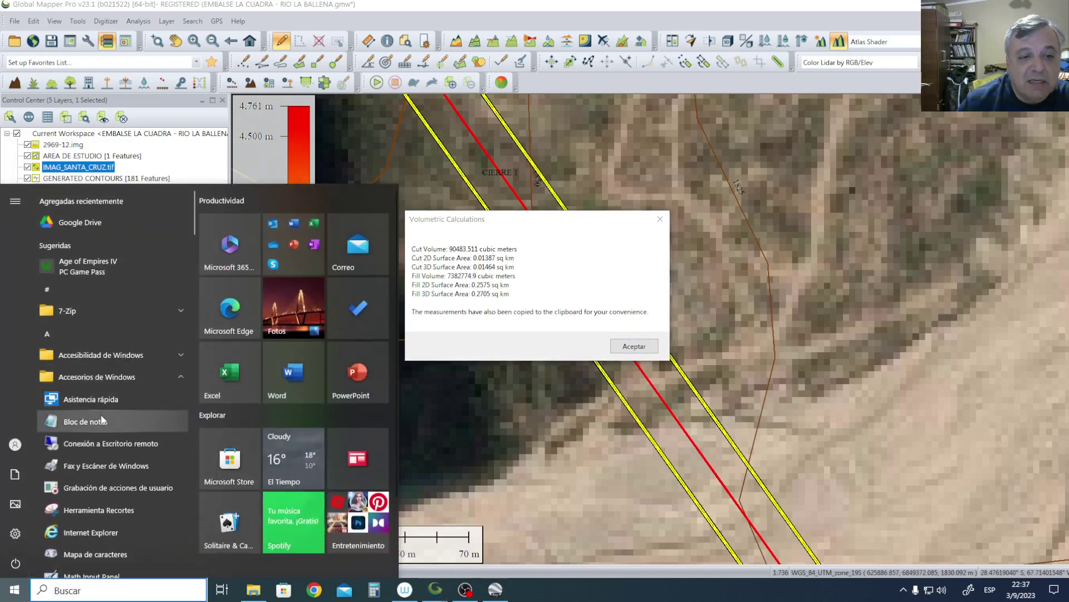
left_click(104, 417)
right_click(268, 156)
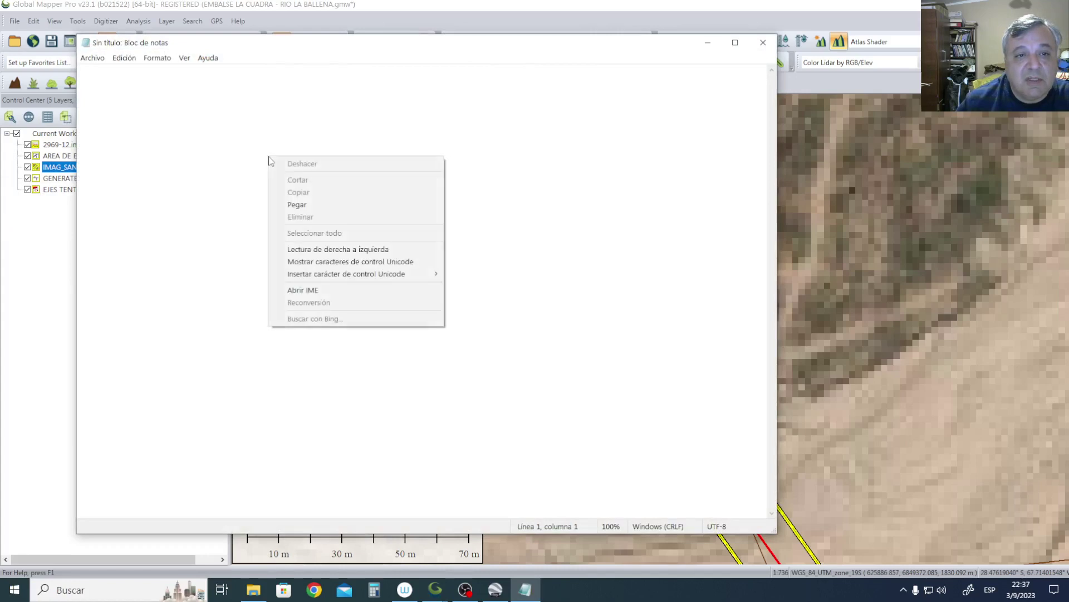
left_click(299, 207)
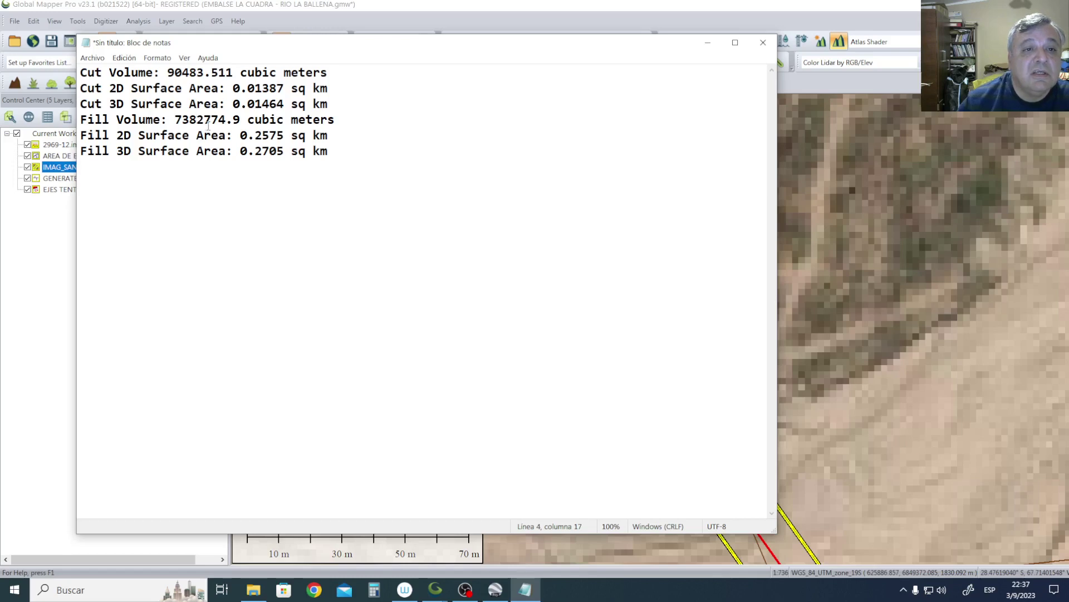
left_click(206, 121)
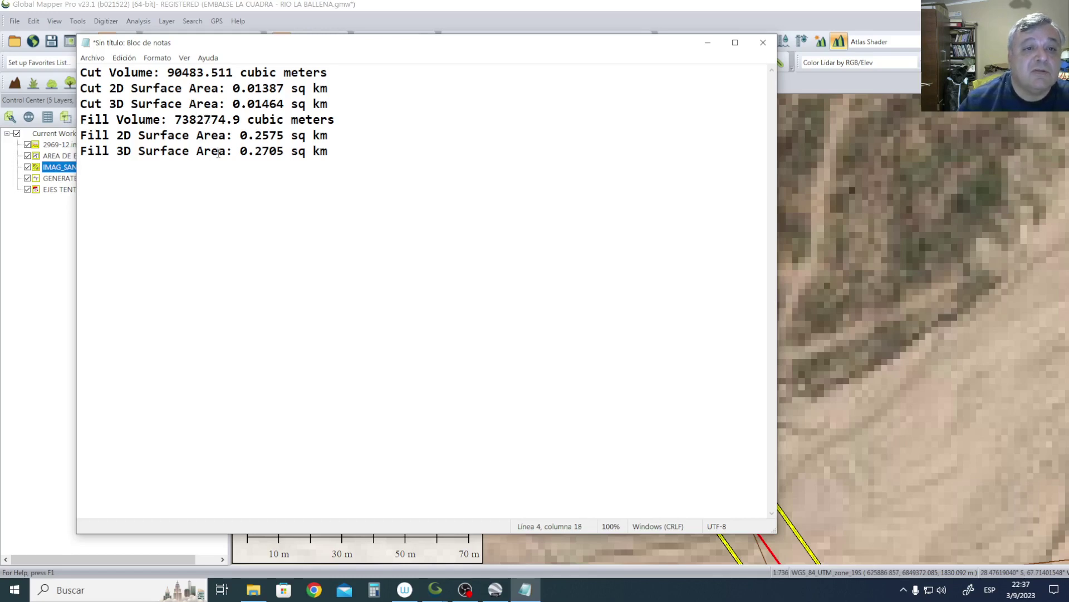
left_click(707, 44)
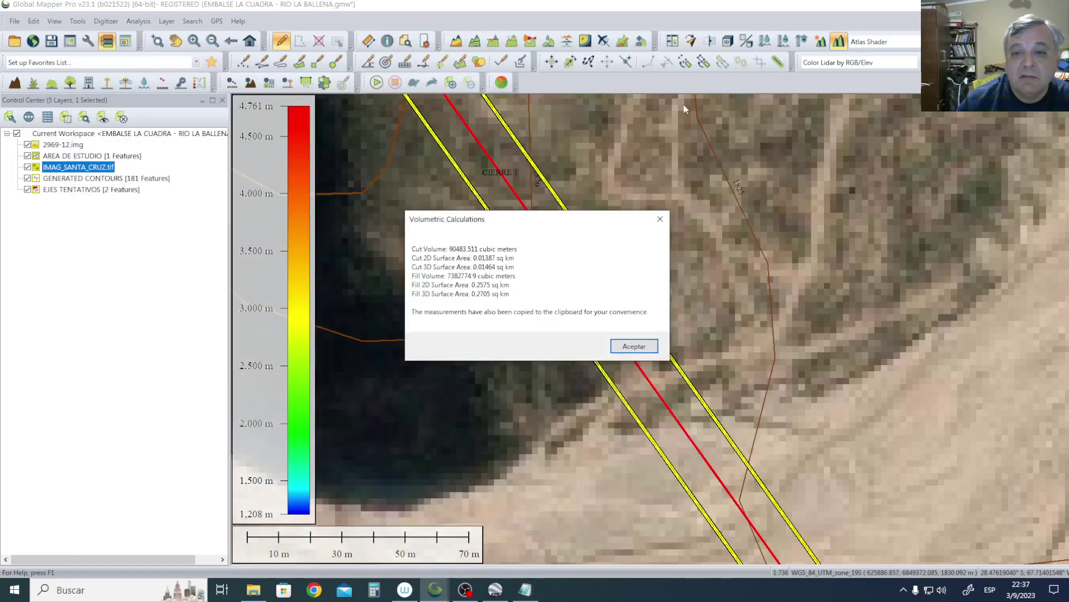
left_click(634, 345)
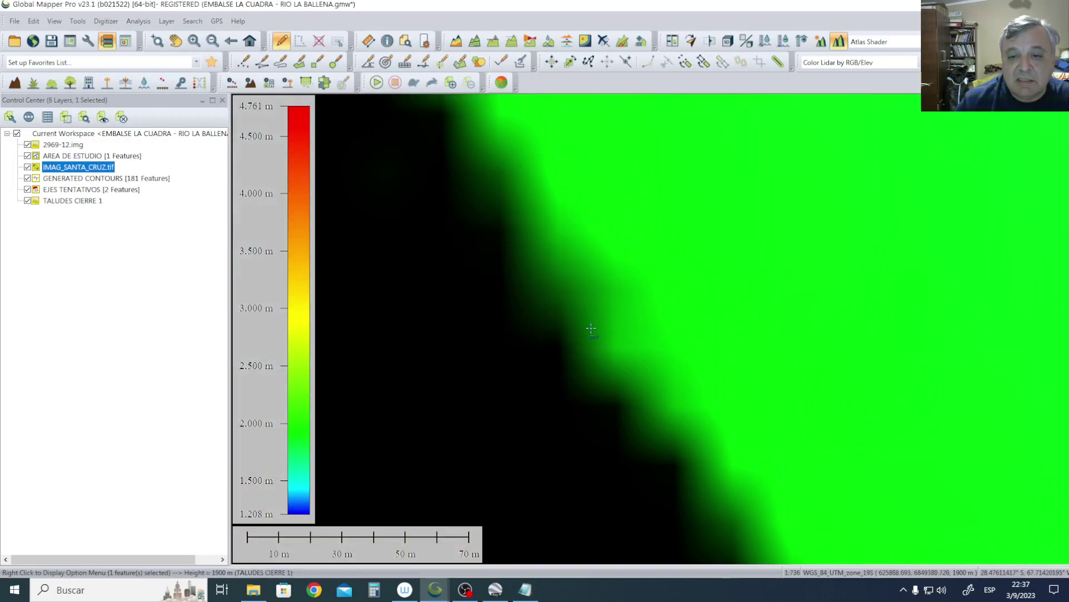
Generate a path profile about 597 m long crosswise through the TALUDES CIERRE 1 embankment, examine its section and close the profile.
scroll(629, 276, "down", 4)
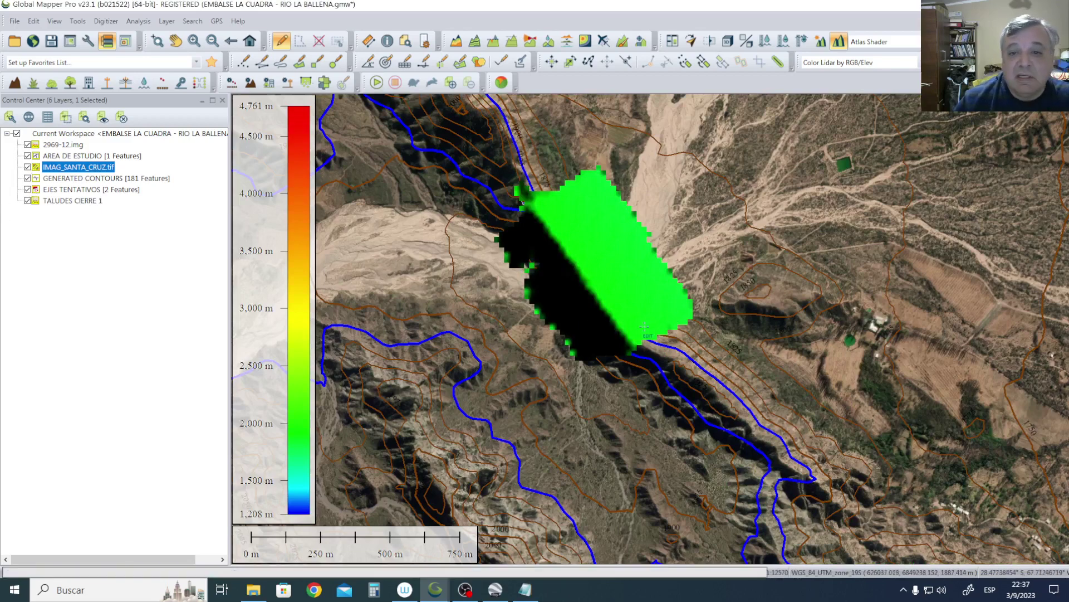
scroll(645, 326, "down", 1)
scroll(628, 288, "up", 1)
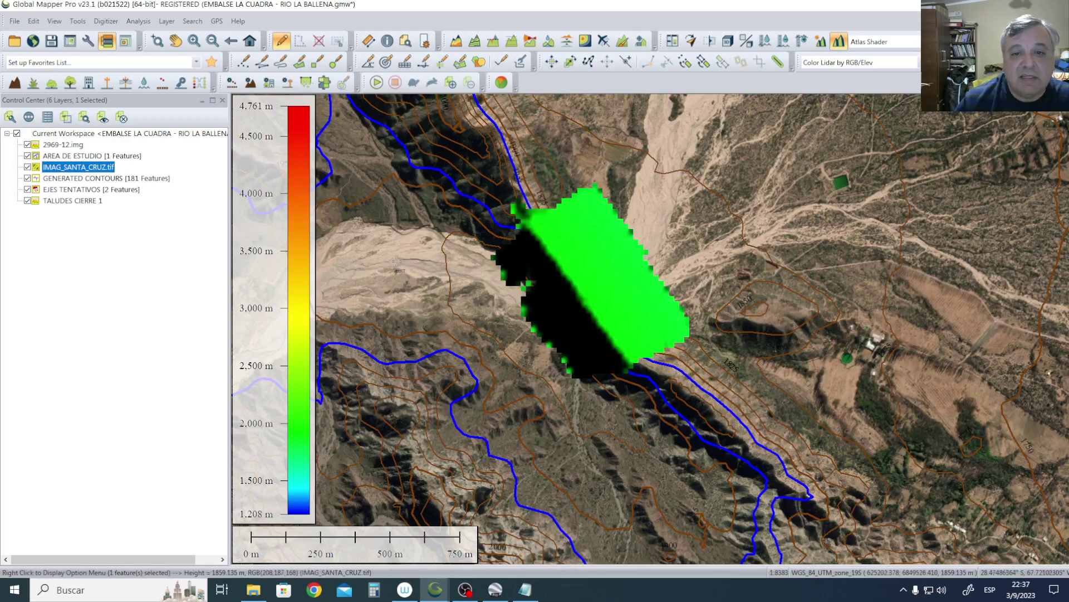
left_click(512, 42)
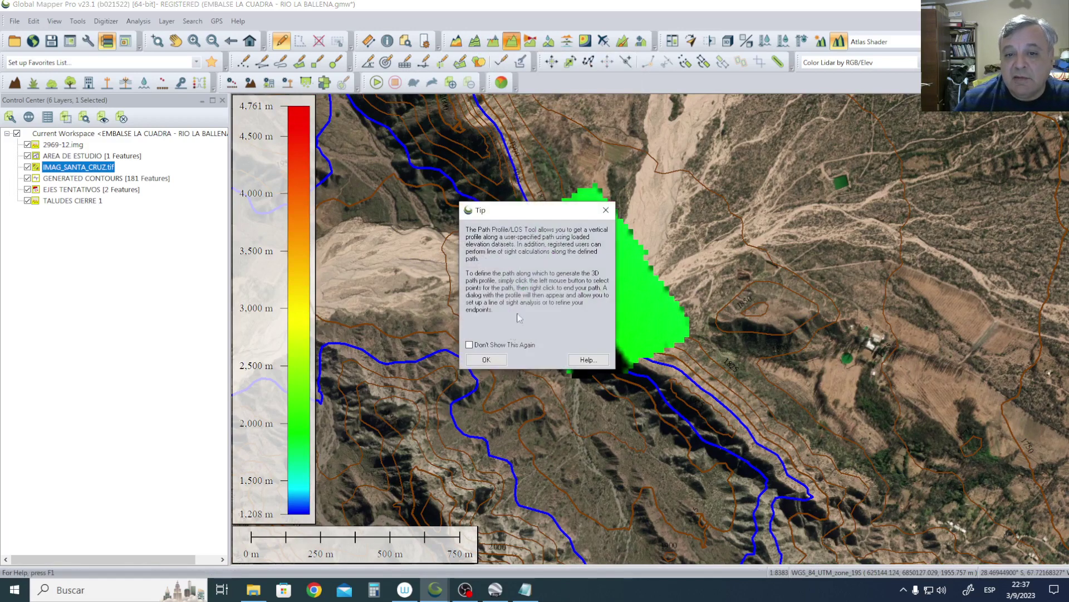
left_click(497, 359)
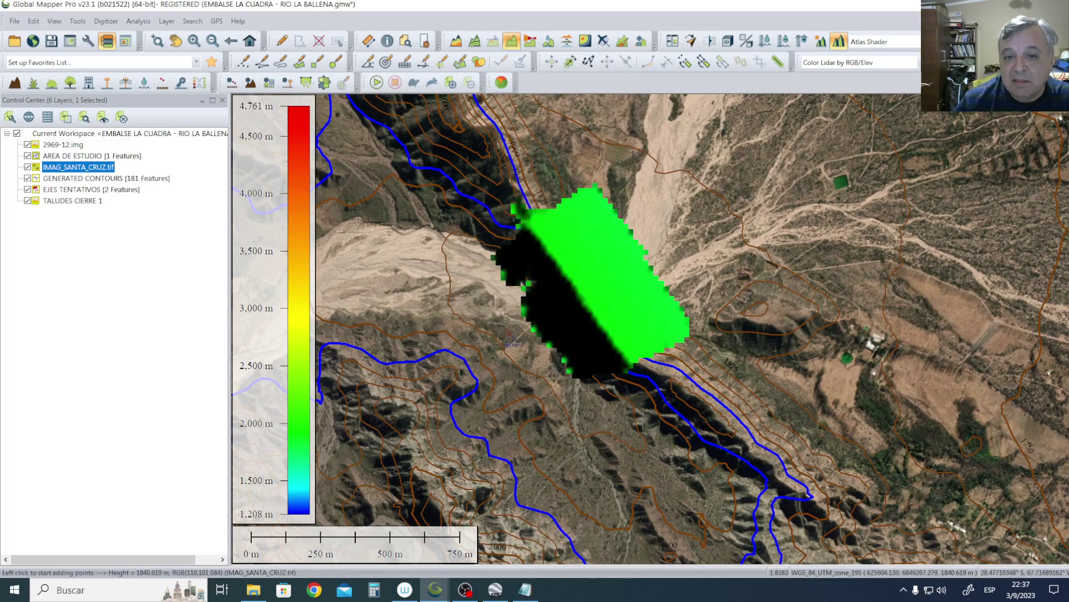
left_click(513, 335)
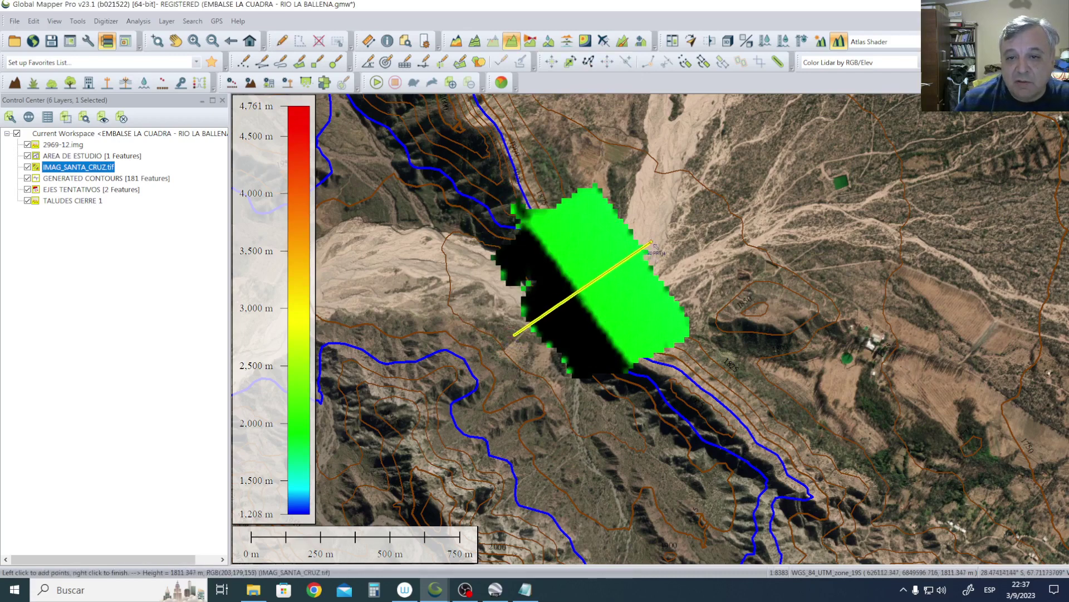
right_click(651, 242)
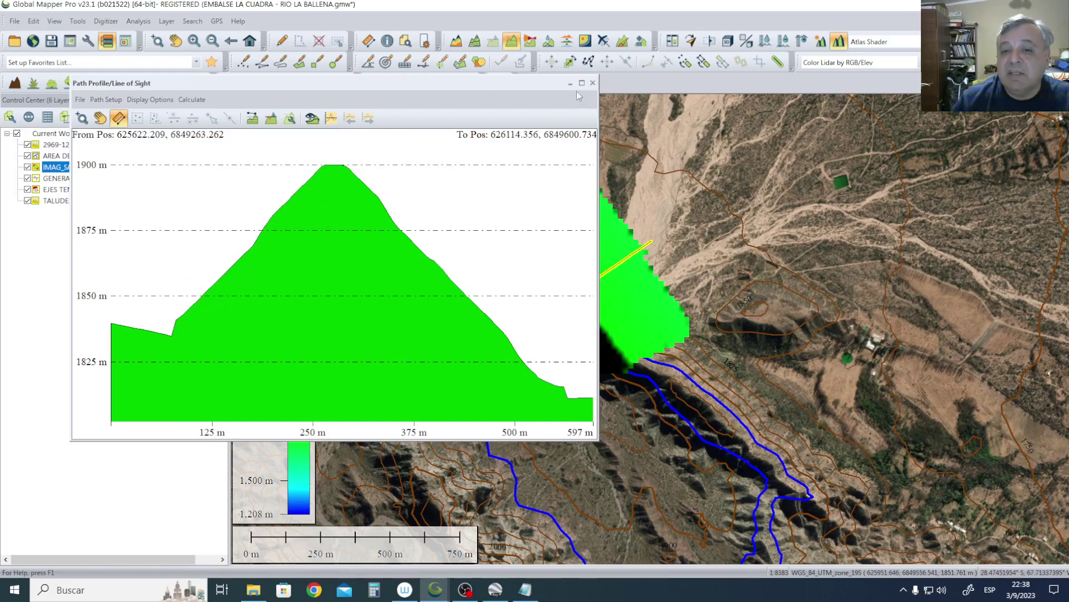
left_click(592, 84)
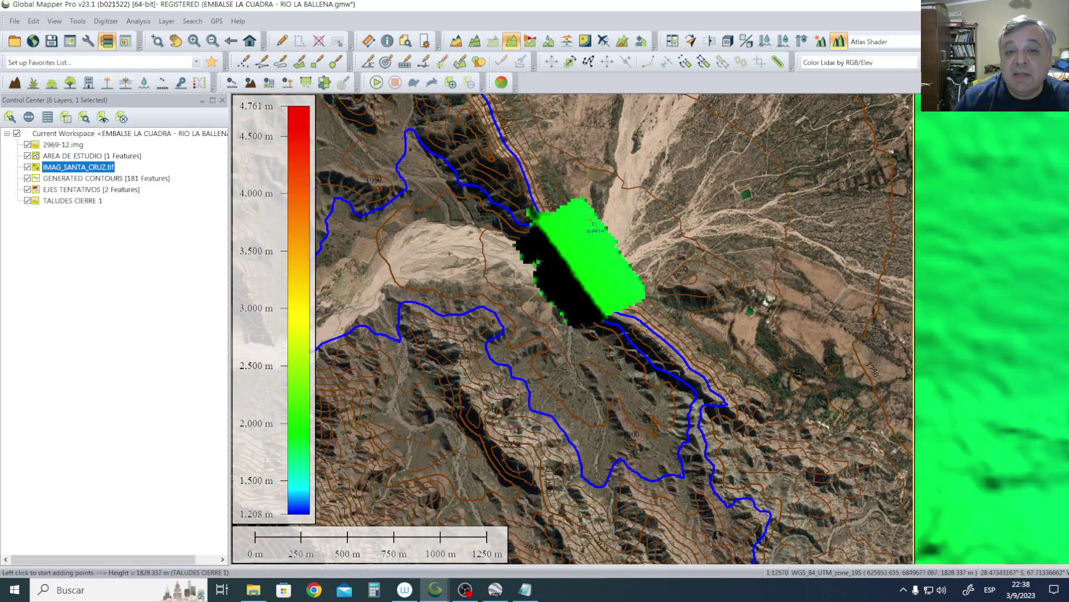
scroll(595, 224, "down", 1)
scroll(592, 222, "down", 1)
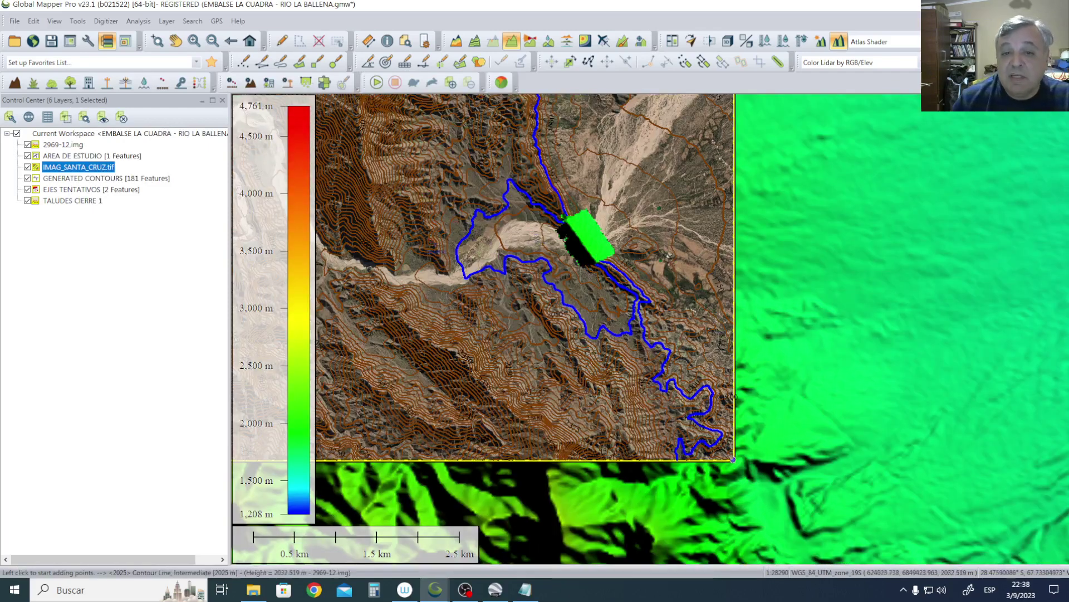
scroll(556, 225, "up", 2)
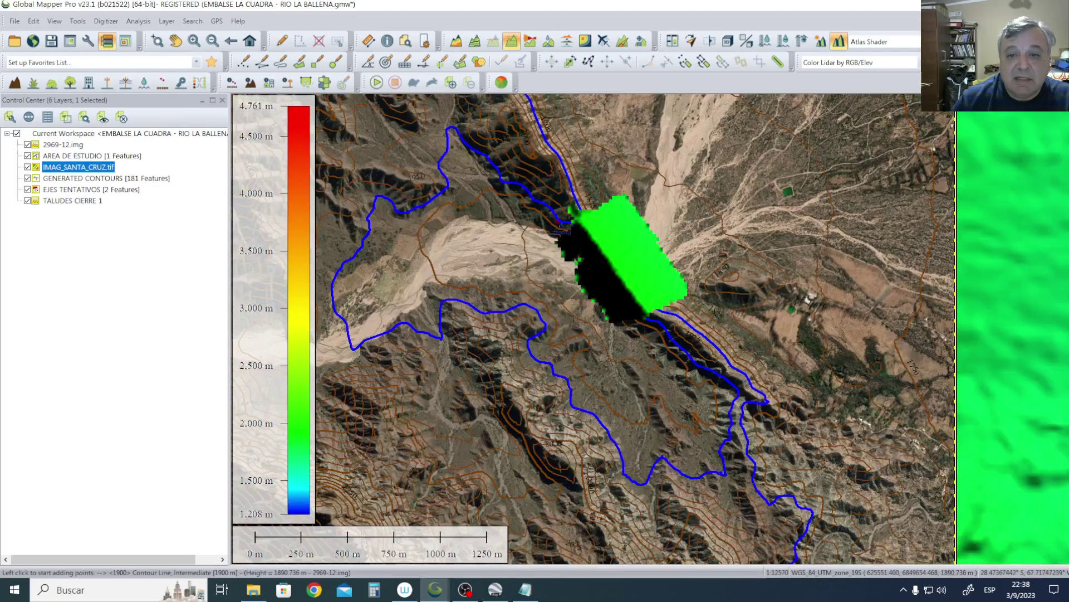
scroll(561, 230, "up", 1)
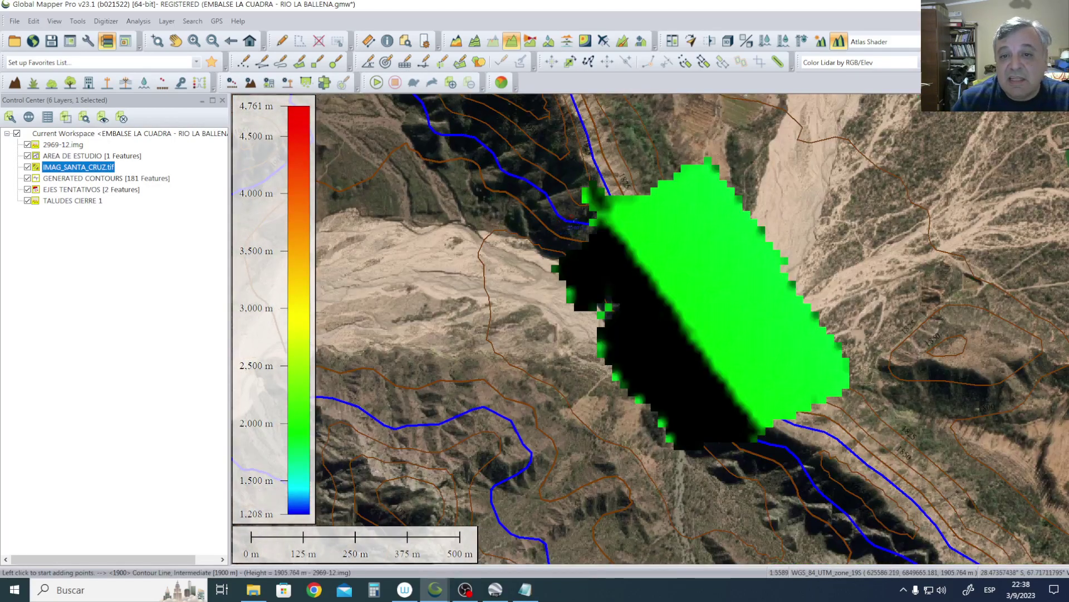
Generate a path profile about 502 m long across the TALUDES CIERRE 1 embankment, examine the section and close it.
scroll(565, 211, "down", 1)
scroll(568, 233, "down", 1)
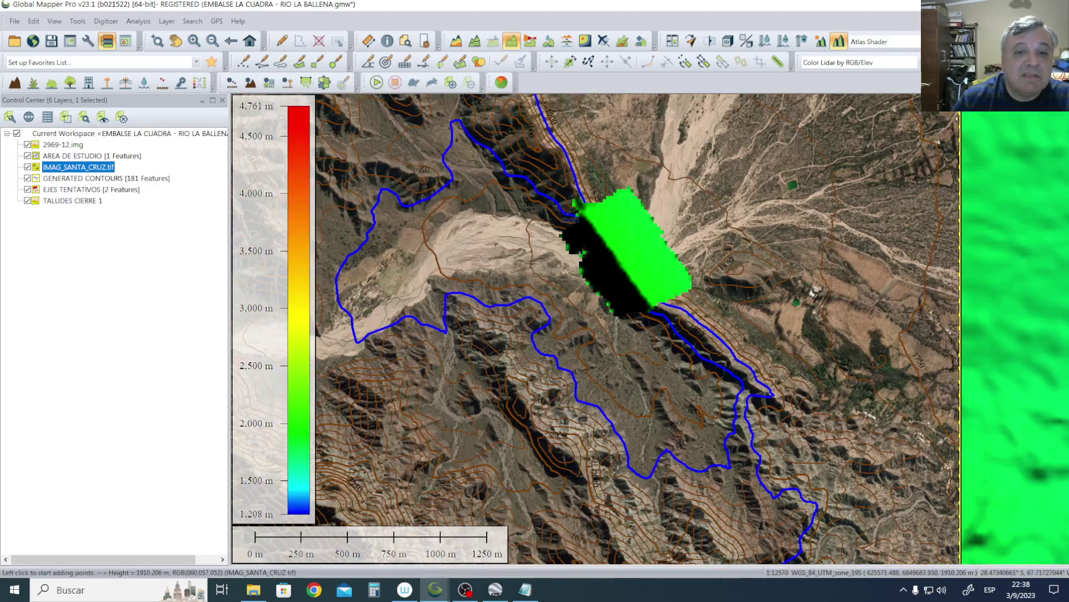
scroll(572, 248, "up", 1)
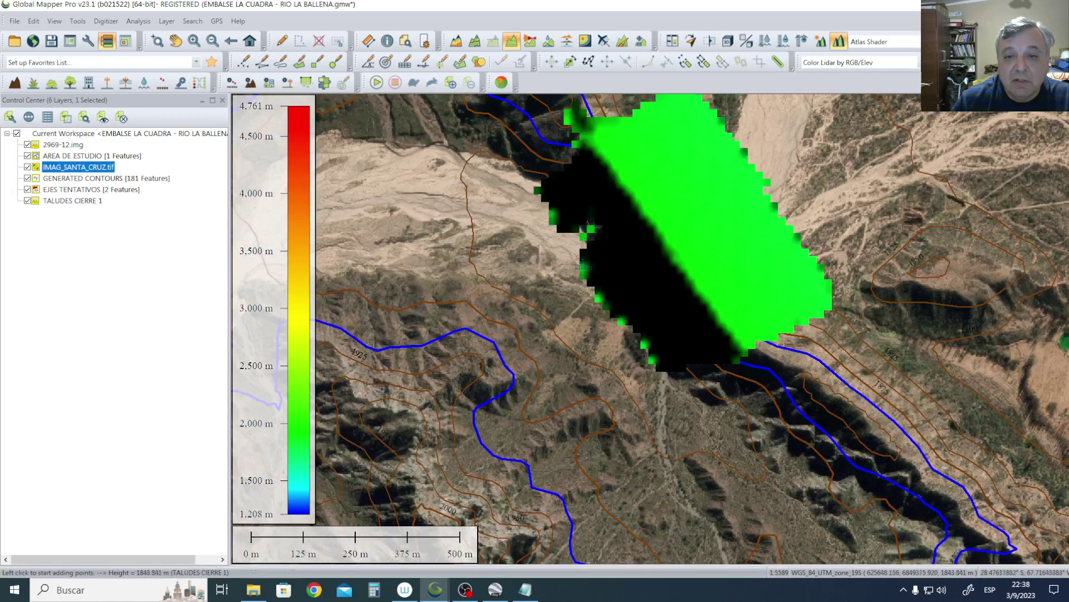
left_click(568, 236)
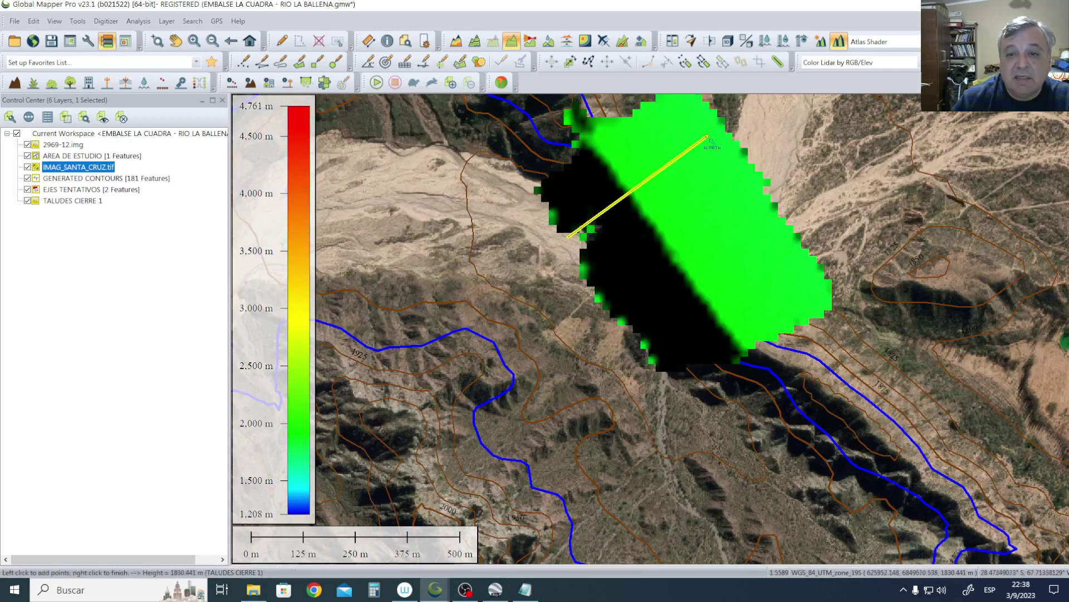
right_click(744, 123)
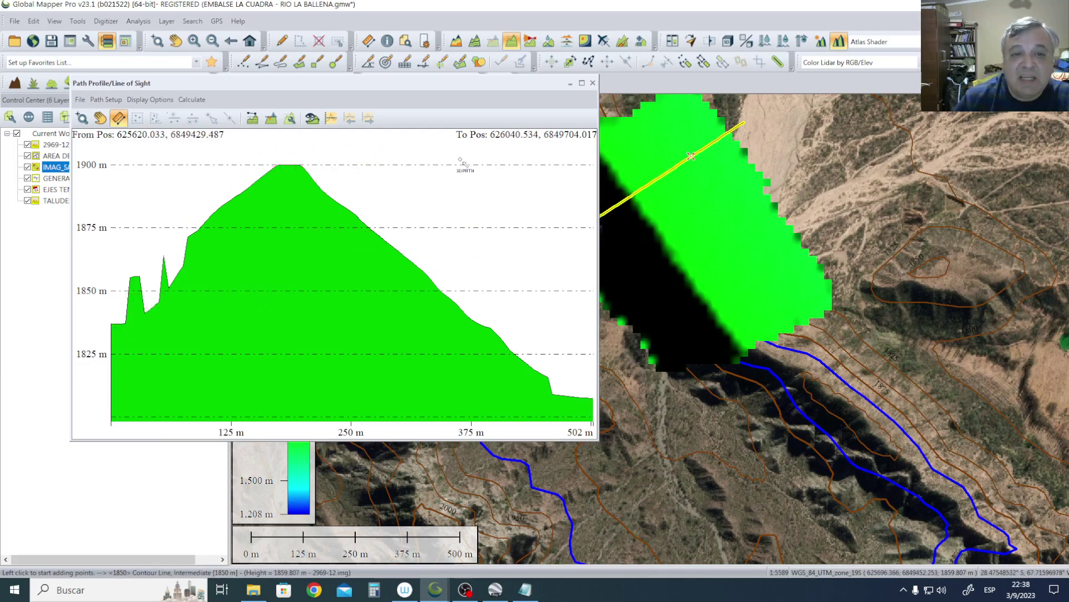
left_click(593, 83)
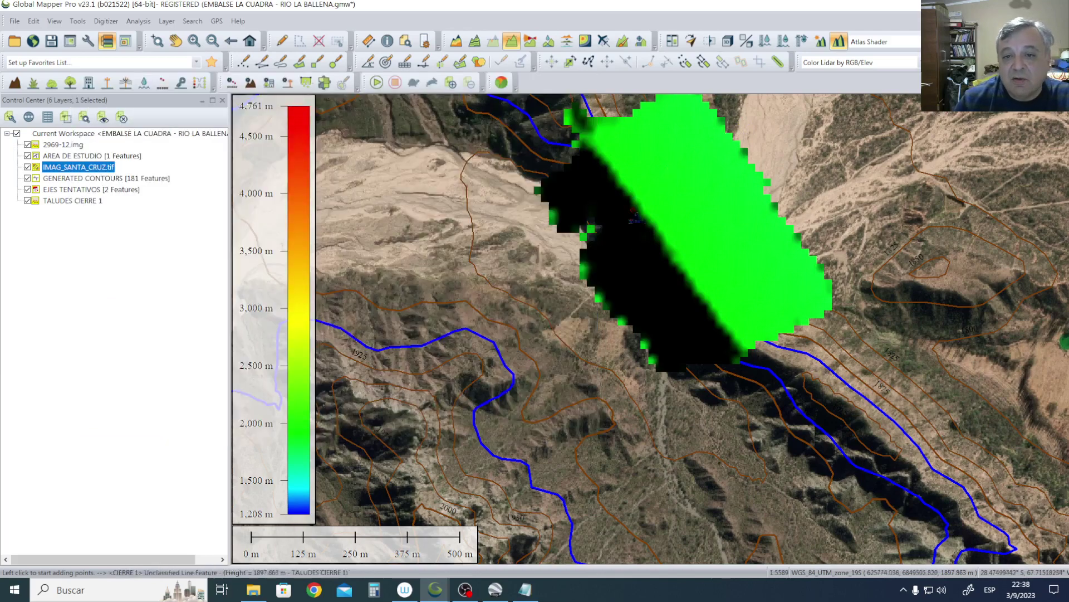
Generate another cross-section profile about 482 m long through the embankment, examine its slopes and crest, and close it.
left_click(573, 236)
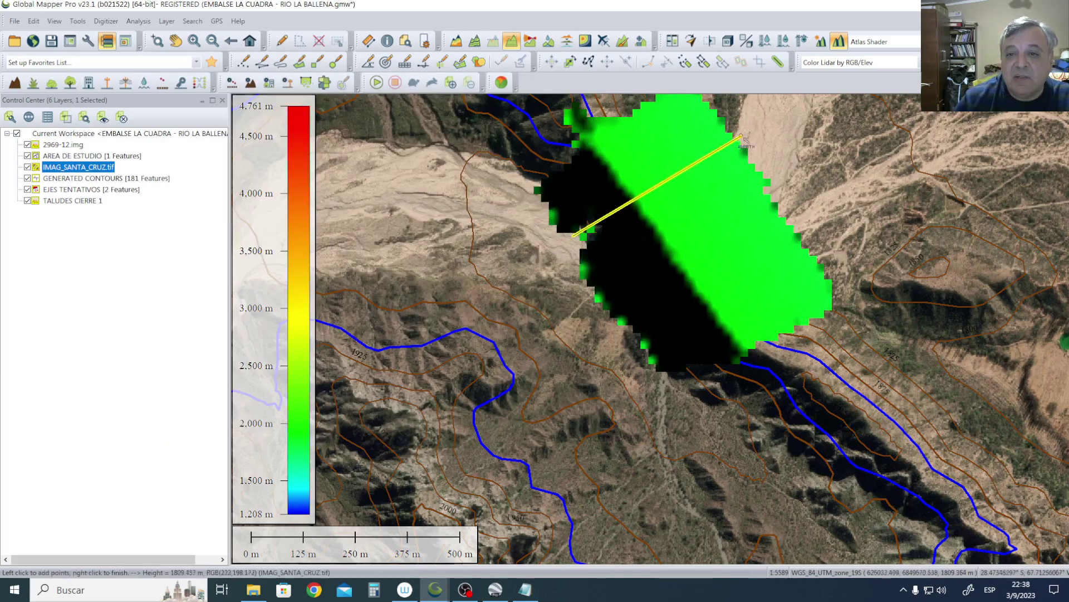
right_click(747, 133)
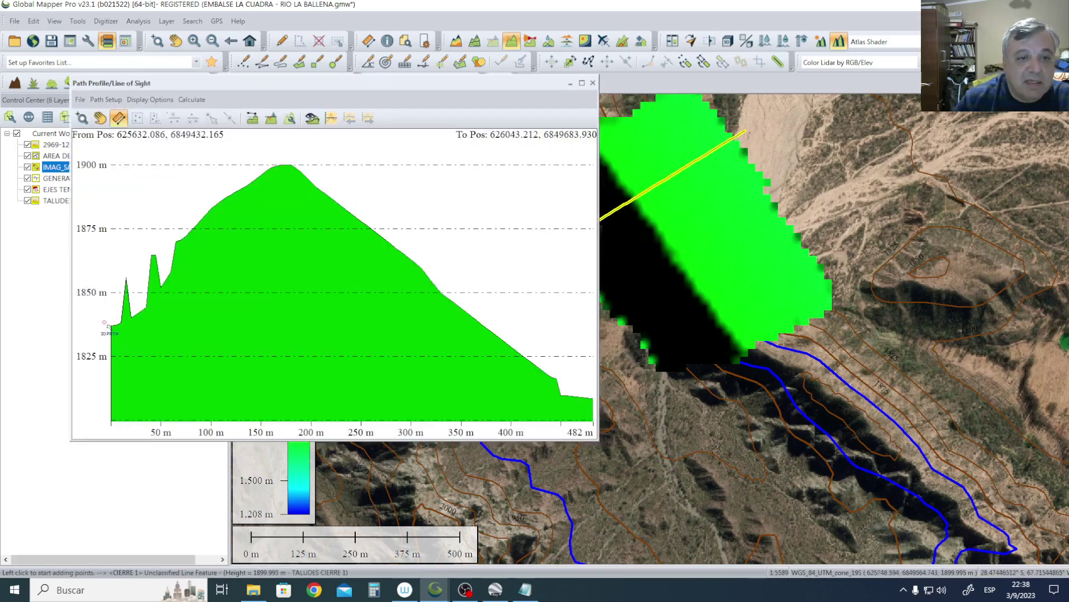
left_click(593, 83)
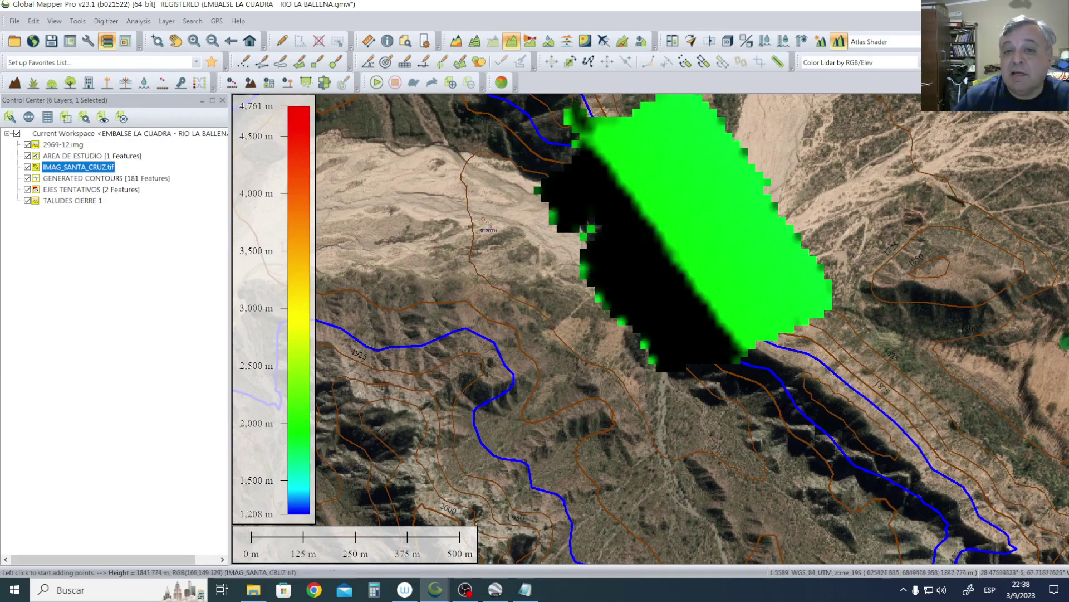
Hide the GENERATED CONTOURS and IMAG_SANTA_CRUZ.tif layers to examine the embankment on the terrain, and show the contours again.
scroll(600, 254, "down", 1)
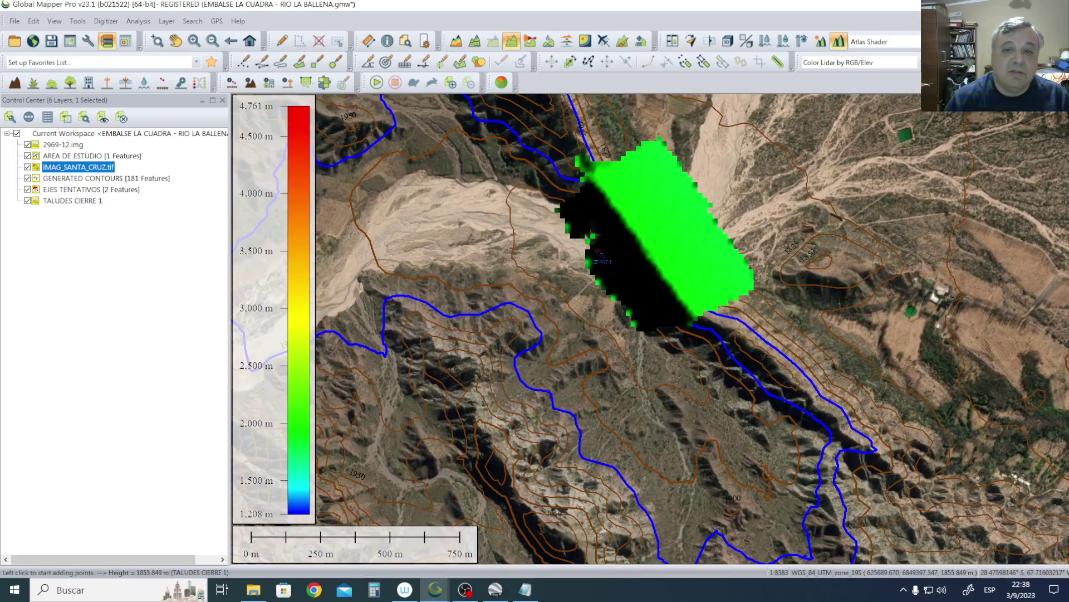
left_click(28, 178)
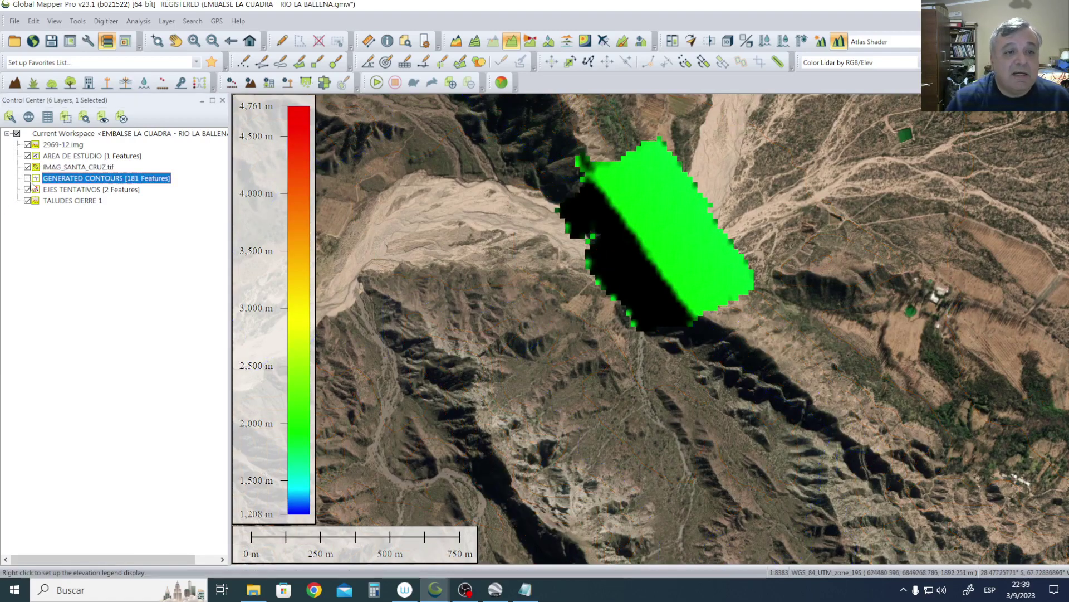
scroll(823, 290, "down", 1)
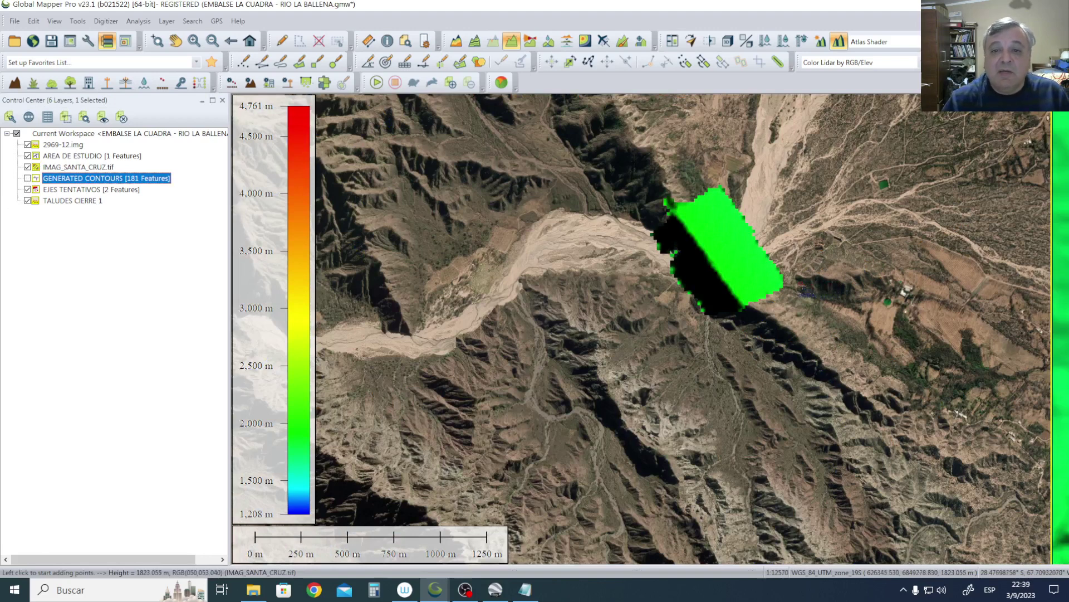
left_click(27, 167)
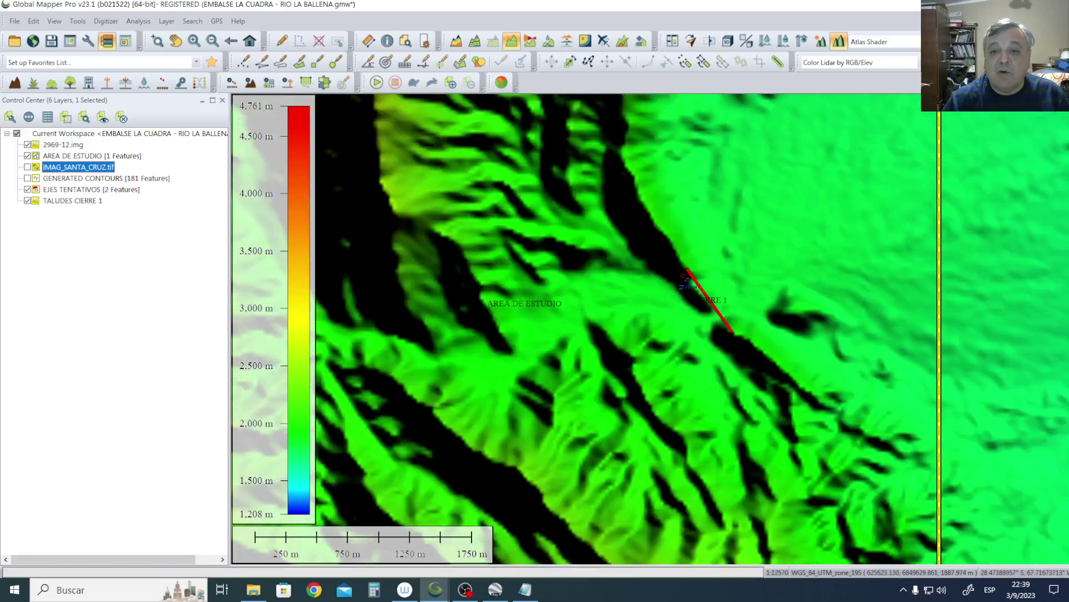
scroll(682, 286, "down", 2)
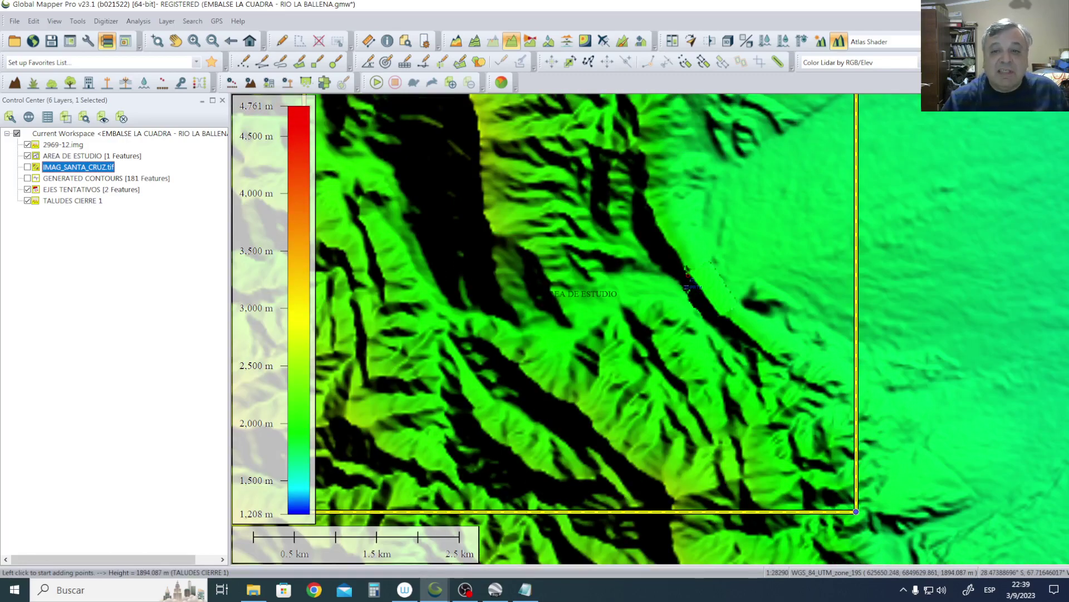
scroll(690, 286, "up", 1)
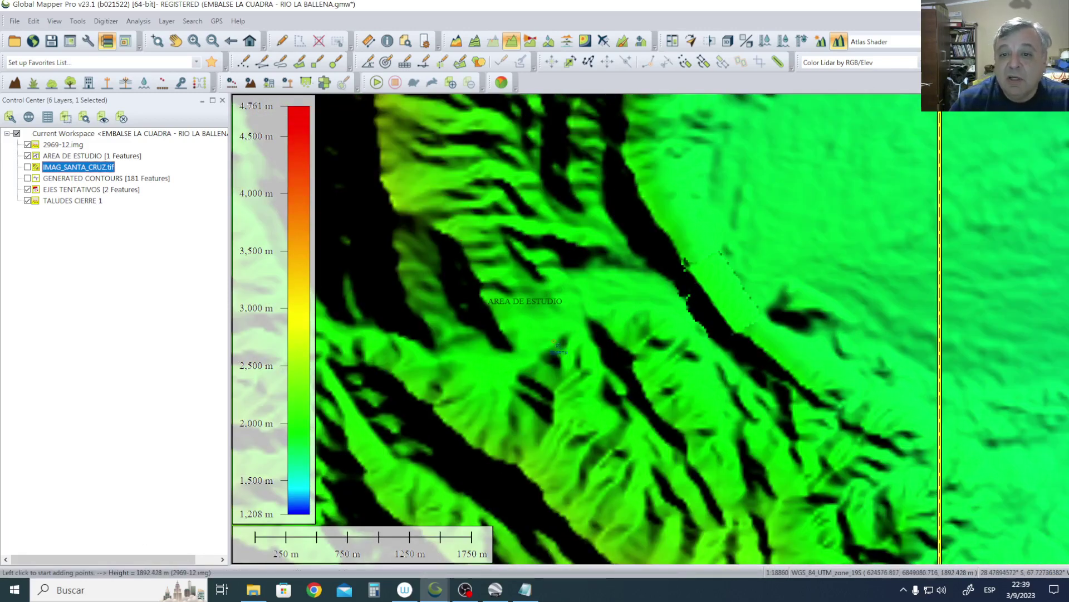
left_click(27, 178)
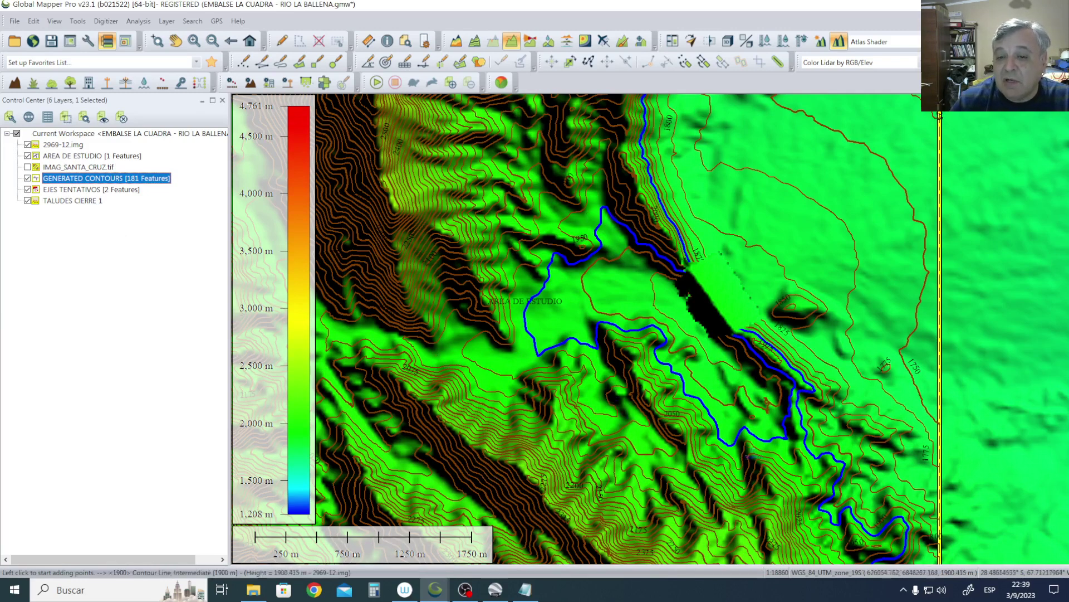
Start generating contours from the 2969-12.img and TALUDES CIERRE 1 terrain layers together.
left_click(140, 280)
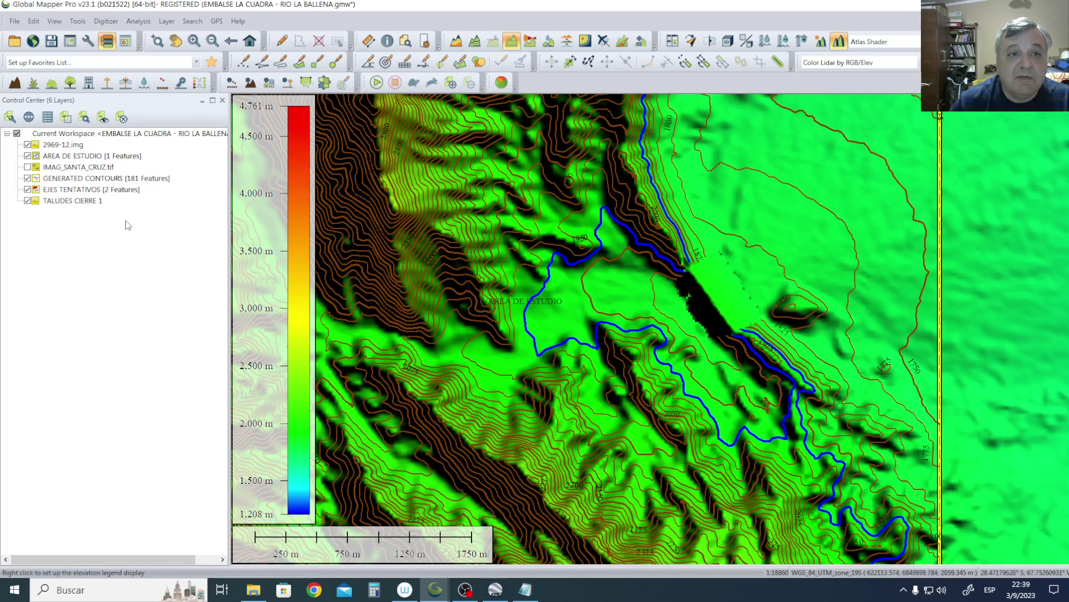
left_click(140, 28)
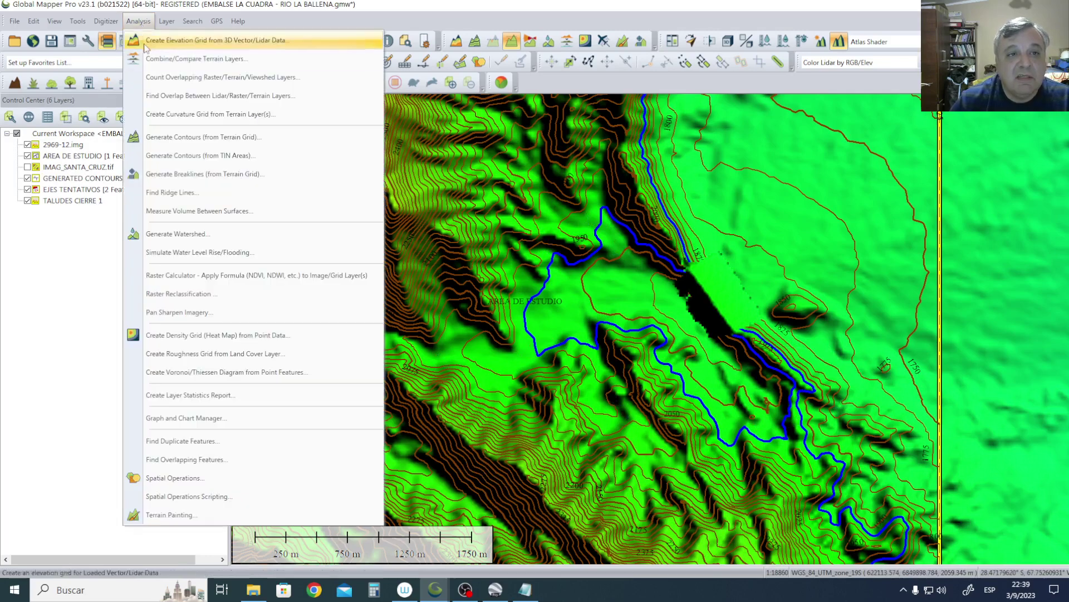
left_click(199, 146)
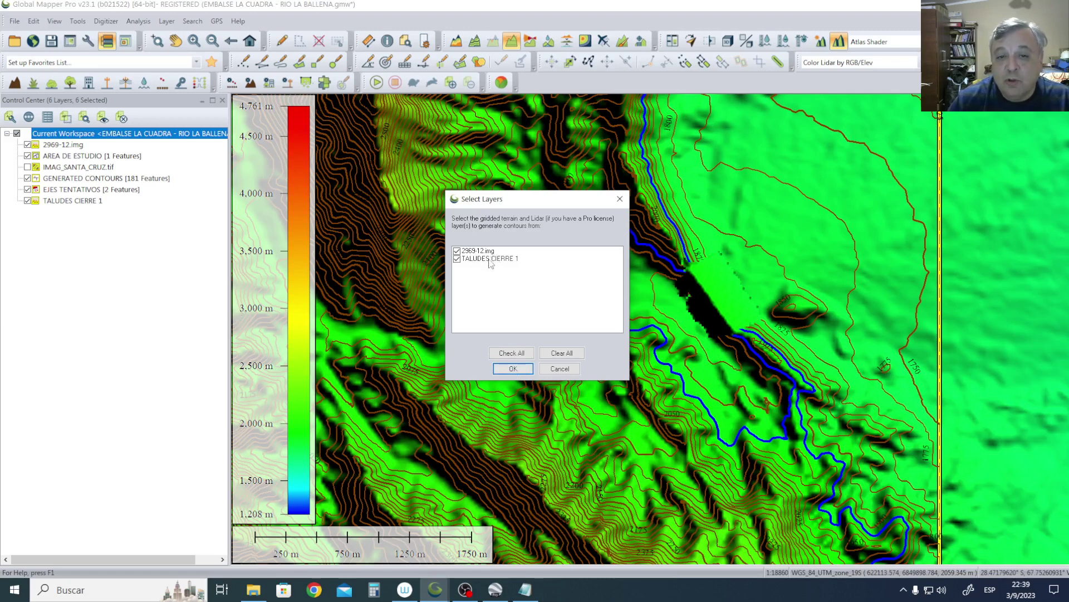
left_click(513, 368)
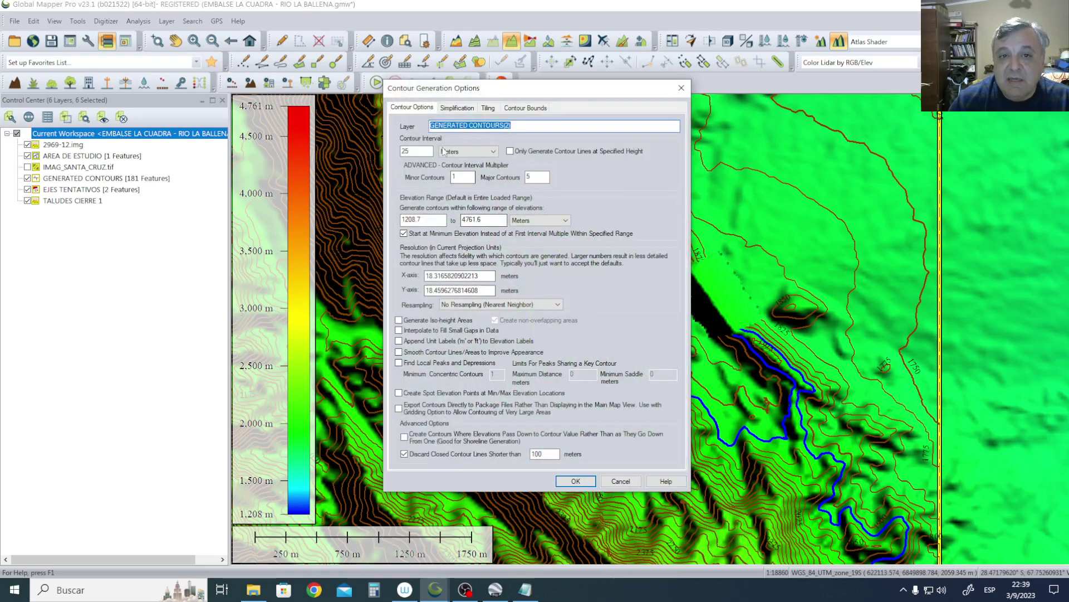
Name the new contour layer 1845-1995 and set the contour interval to 5 meters.
left_click(522, 128)
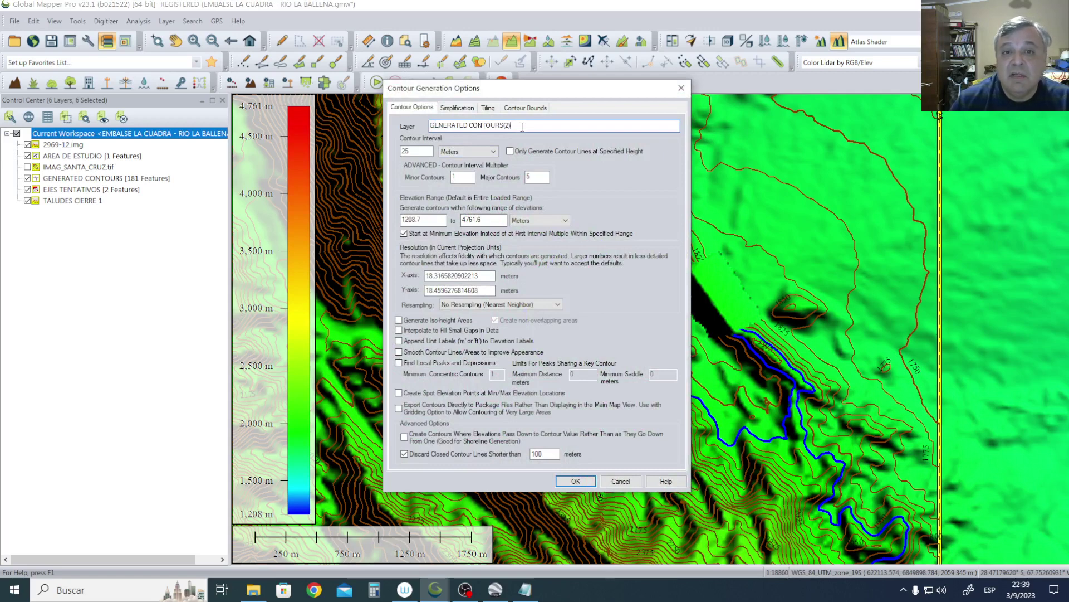
left_click_drag(522, 127, 413, 127)
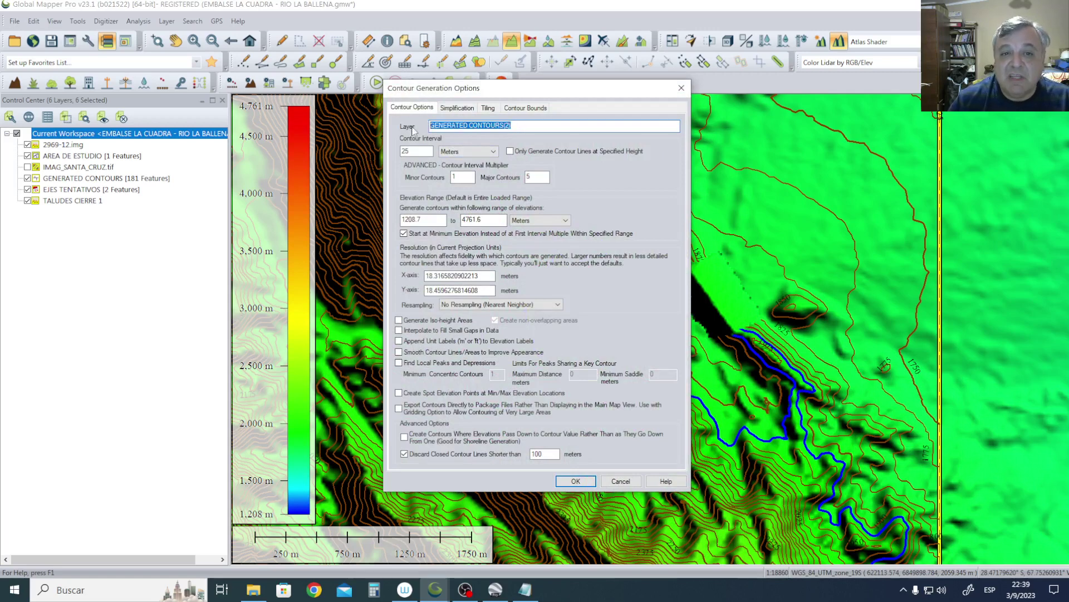
type("1845-1995")
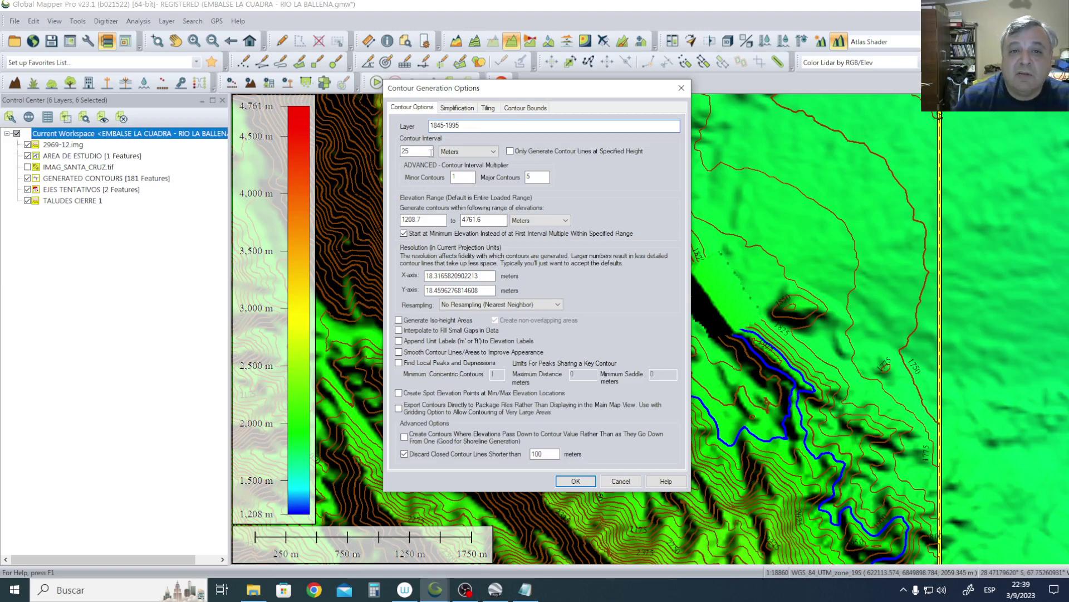
double_click(412, 152)
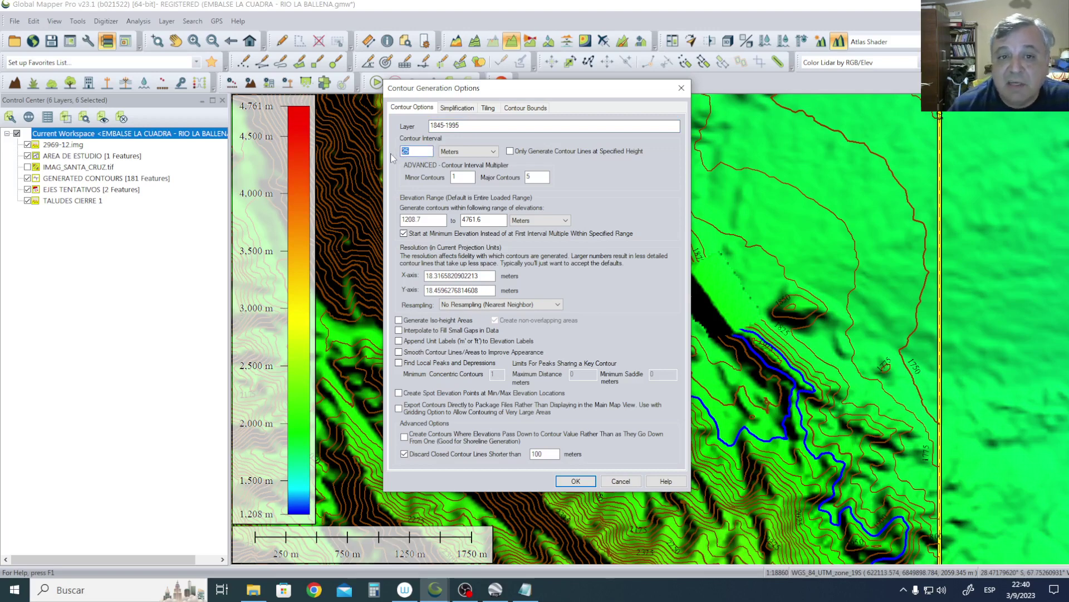
type("5")
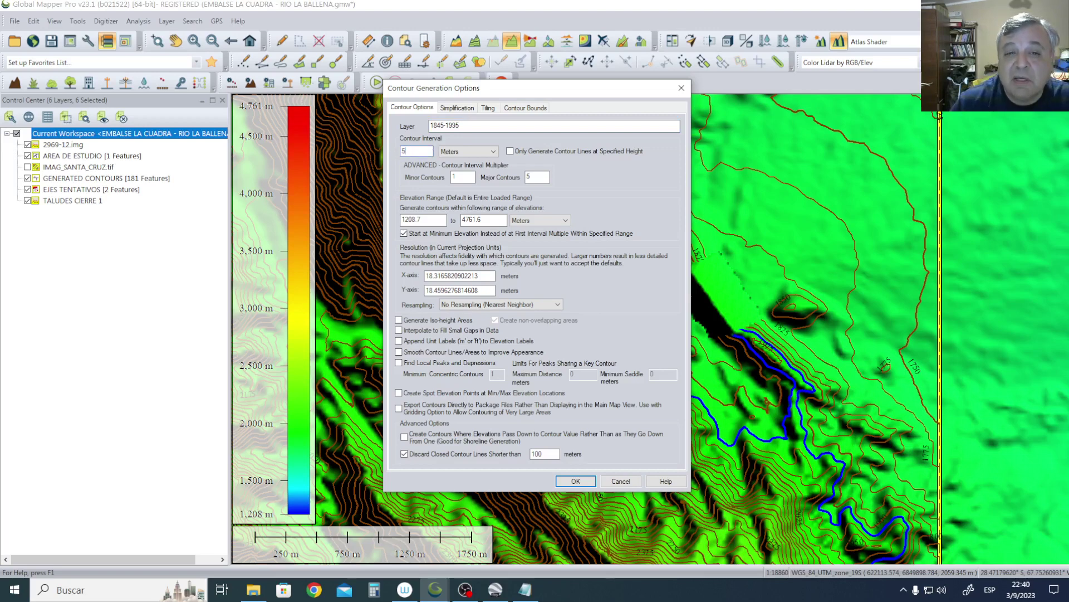
Set the minimum contour elevation to 1845 meters and correct the contour layer name to 1845-1895.
double_click(426, 219)
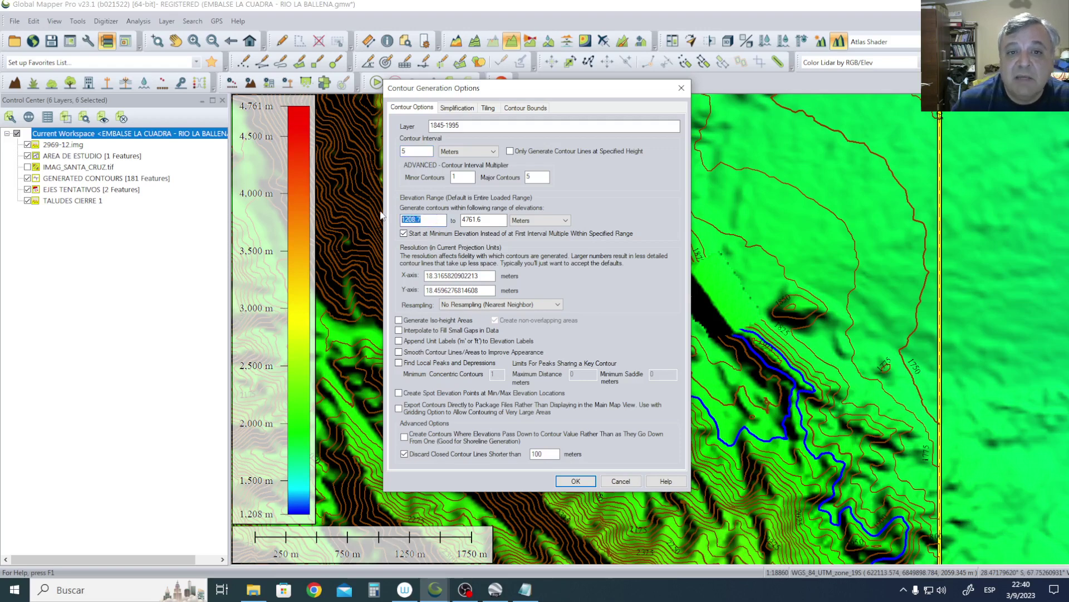
type("1845")
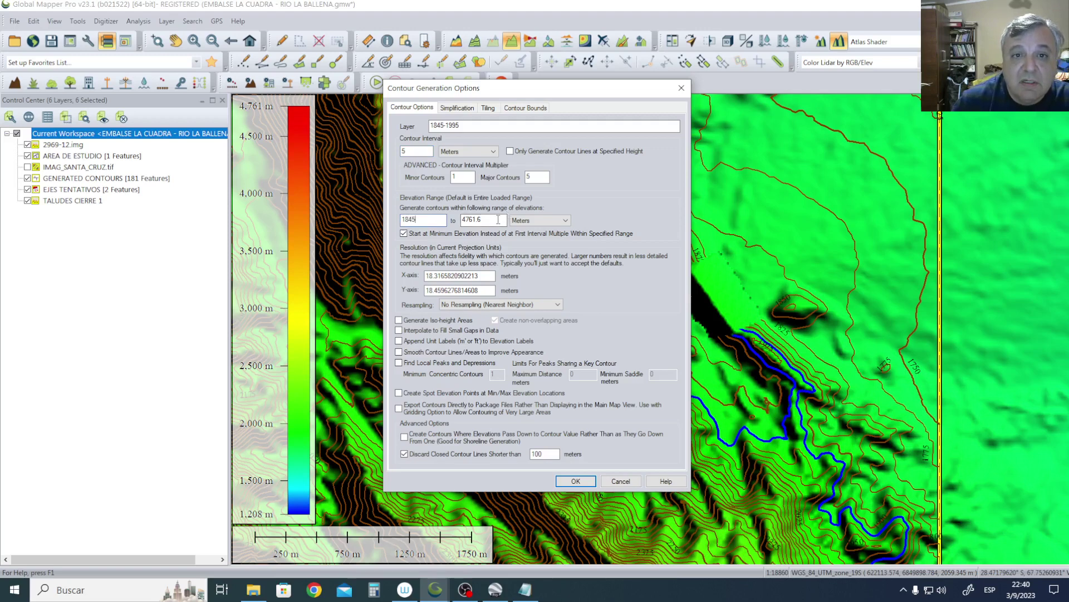
left_click(471, 124)
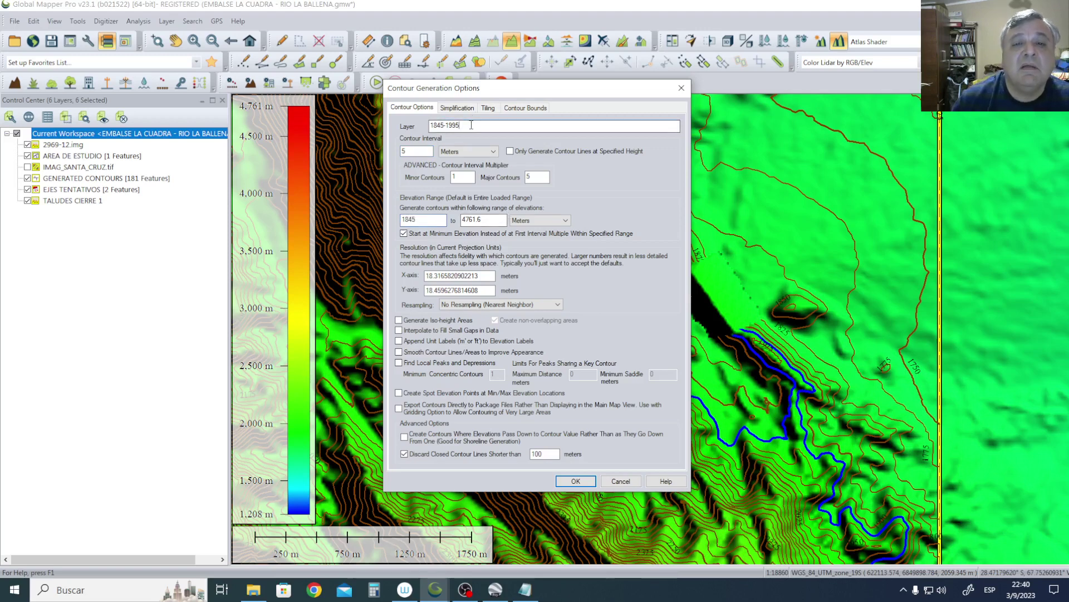
left_click_drag(472, 124, 453, 124)
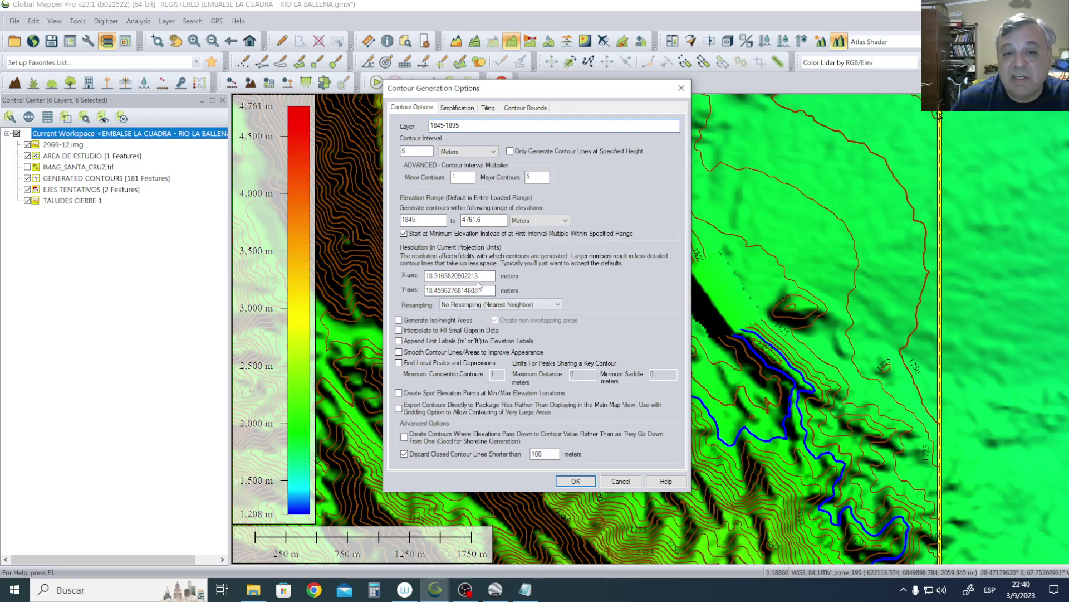
Set the contour grid resolution to 30 meters on both the X-axis and the Y-axis.
left_click(482, 275)
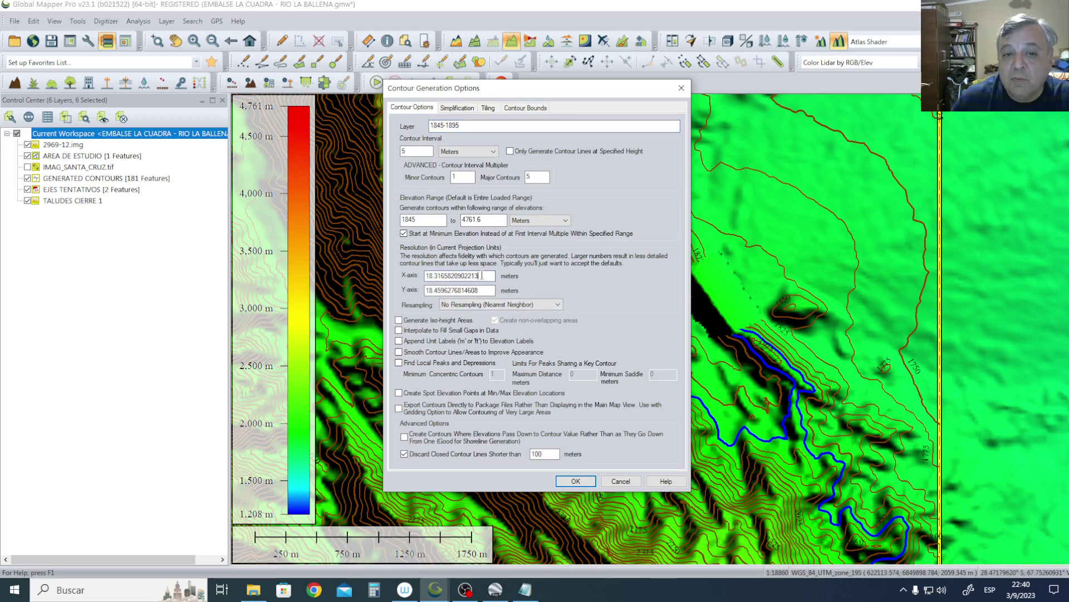
left_click_drag(482, 275, 426, 276)
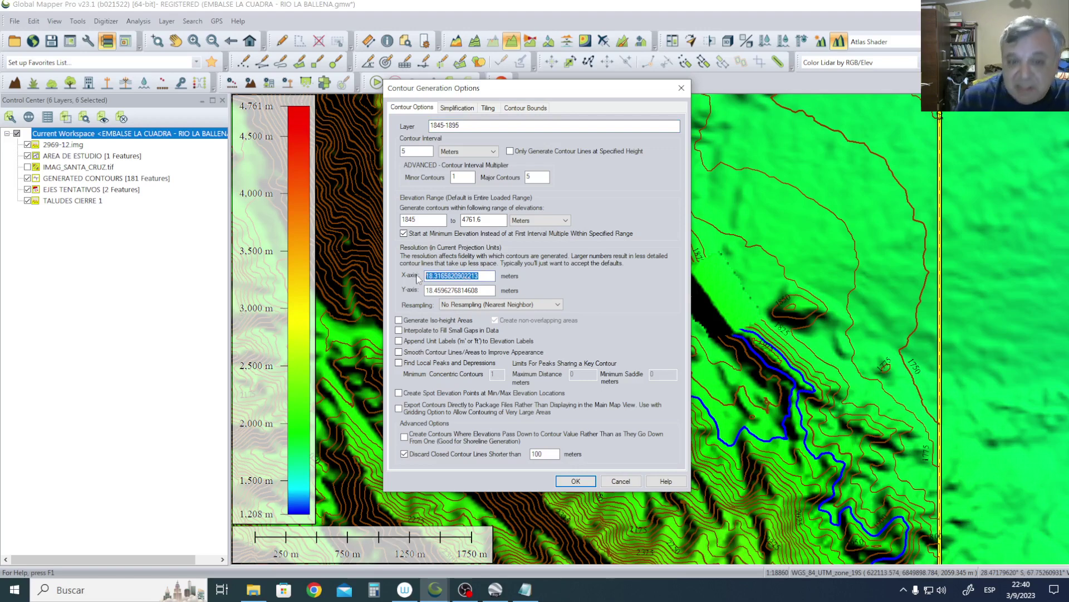
type("30")
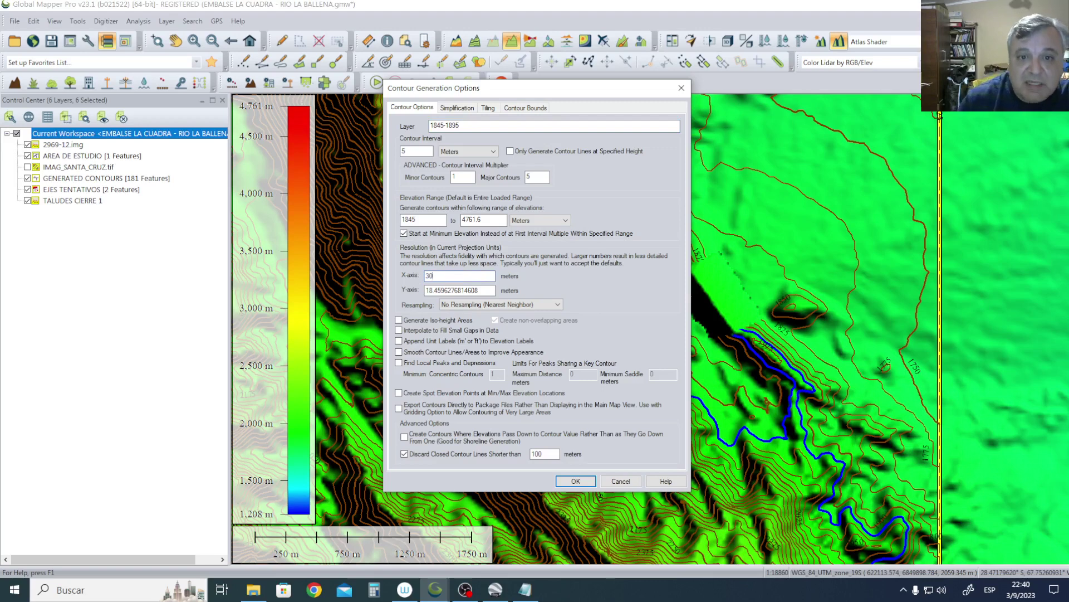
left_click_drag(485, 290, 396, 298)
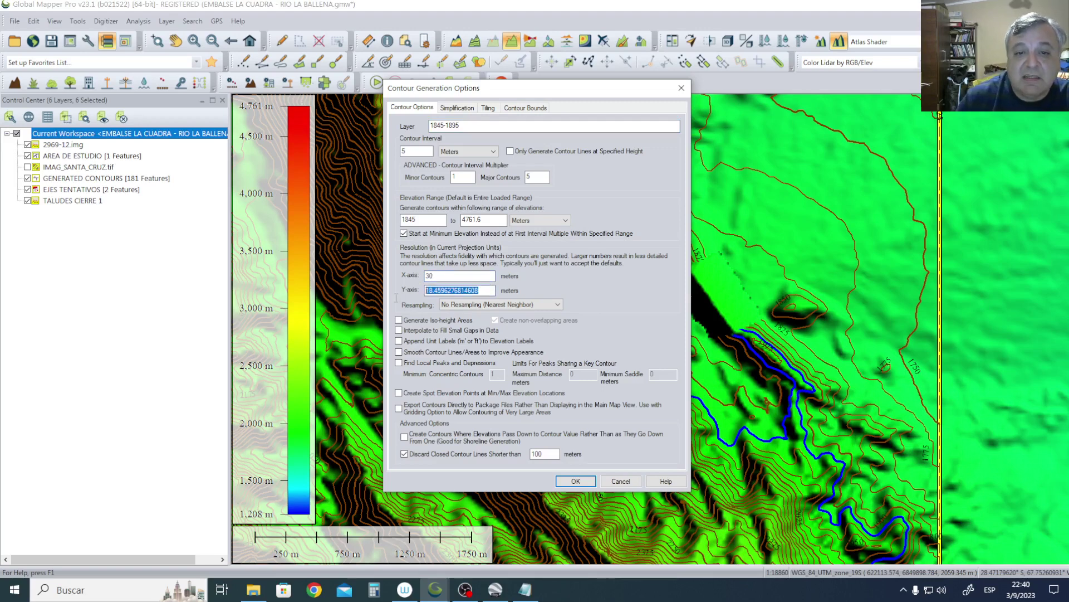
type("30")
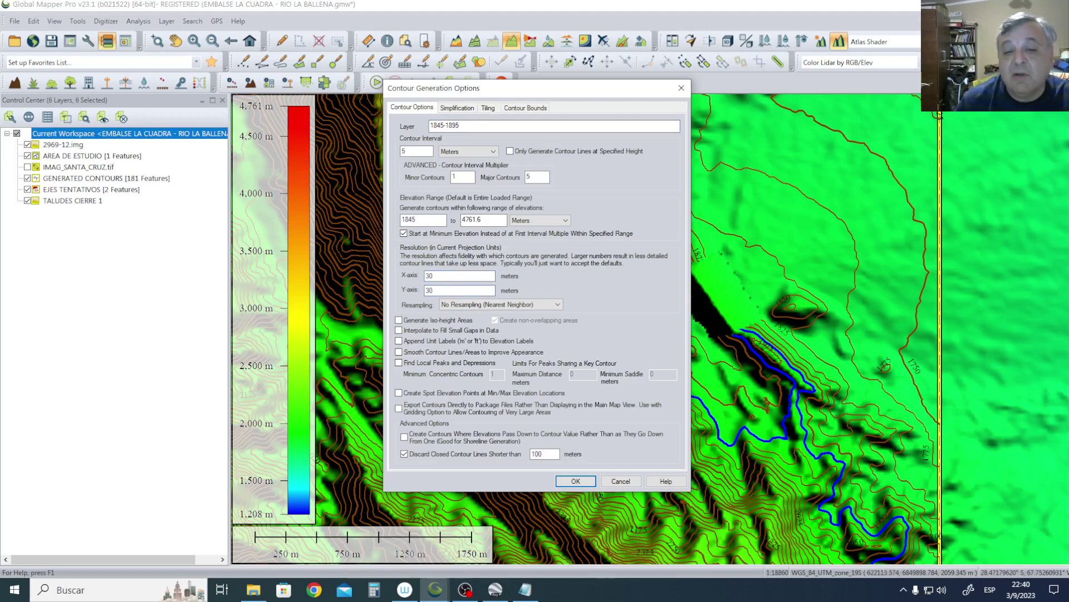
Limit the contour bounds to a drawn box around the study area and closure embankment, and generate the 1845-1895 contours.
left_click(526, 108)
left_click(534, 125)
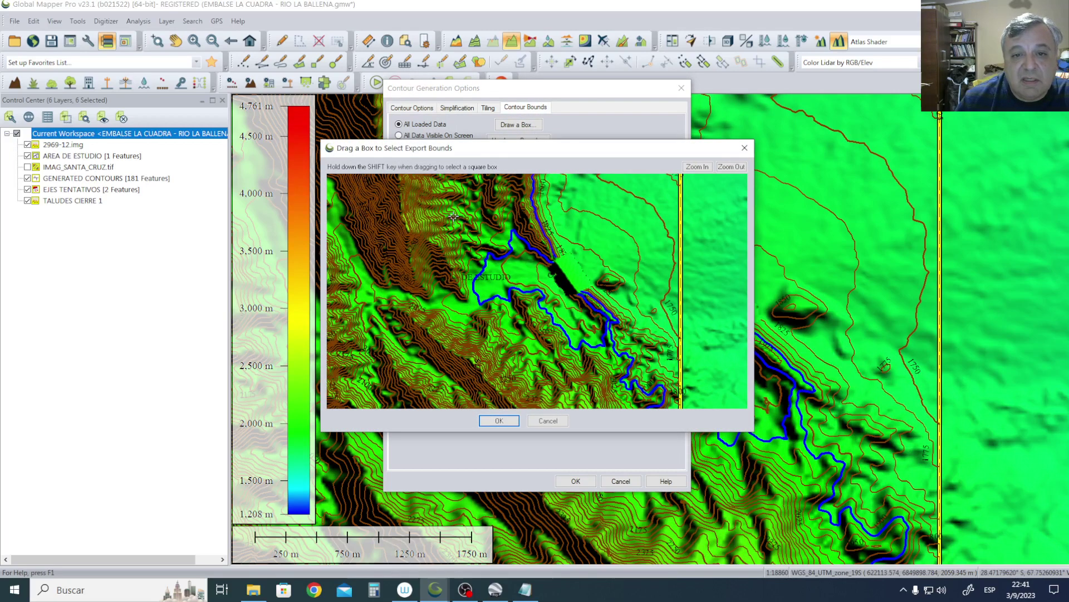
left_click_drag(454, 217, 621, 363)
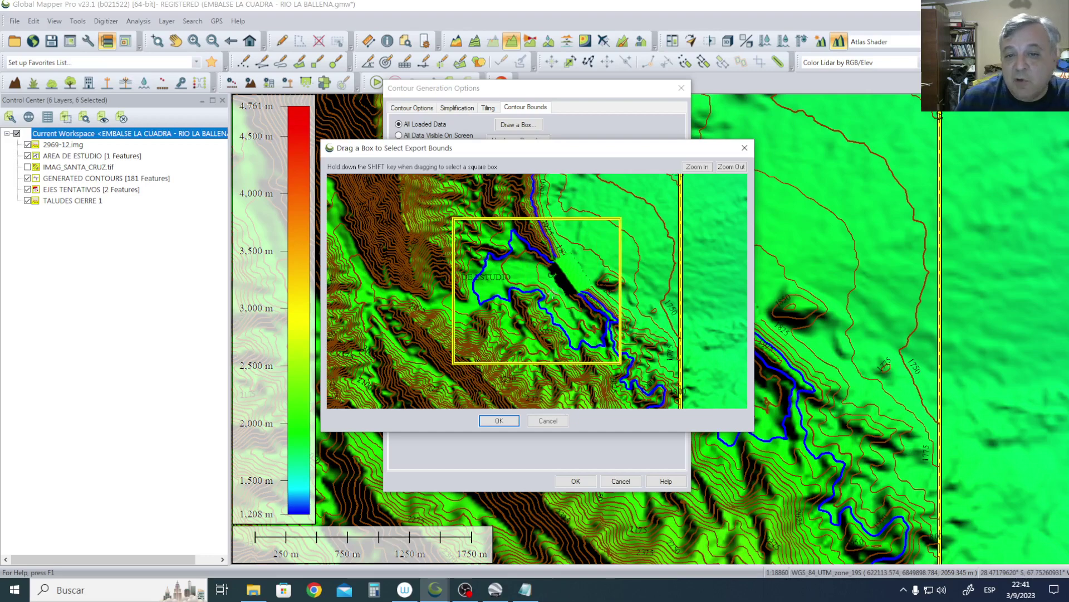
left_click(514, 422)
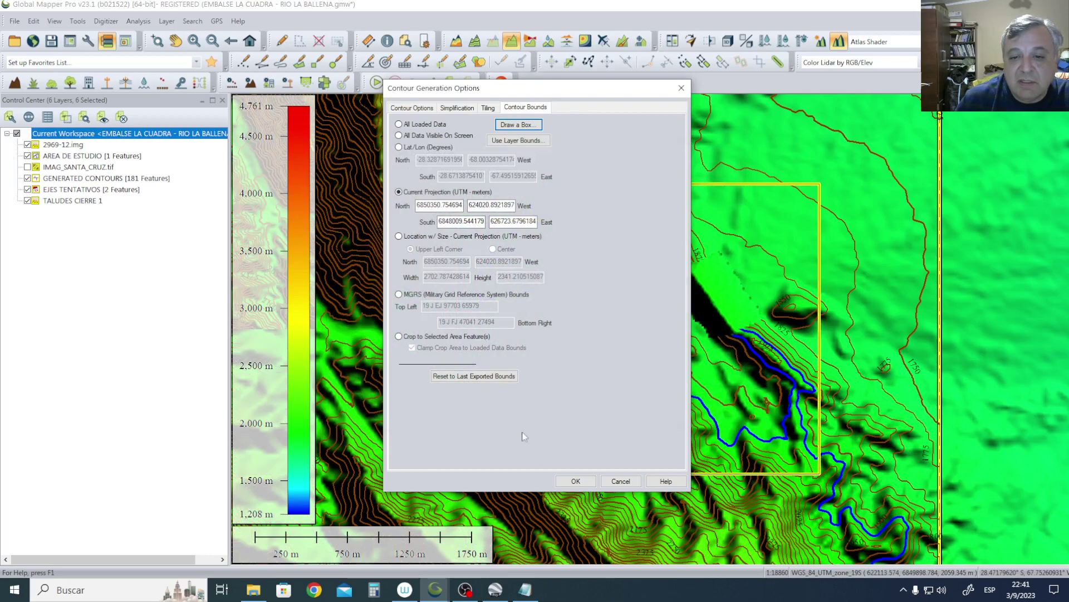
left_click(574, 482)
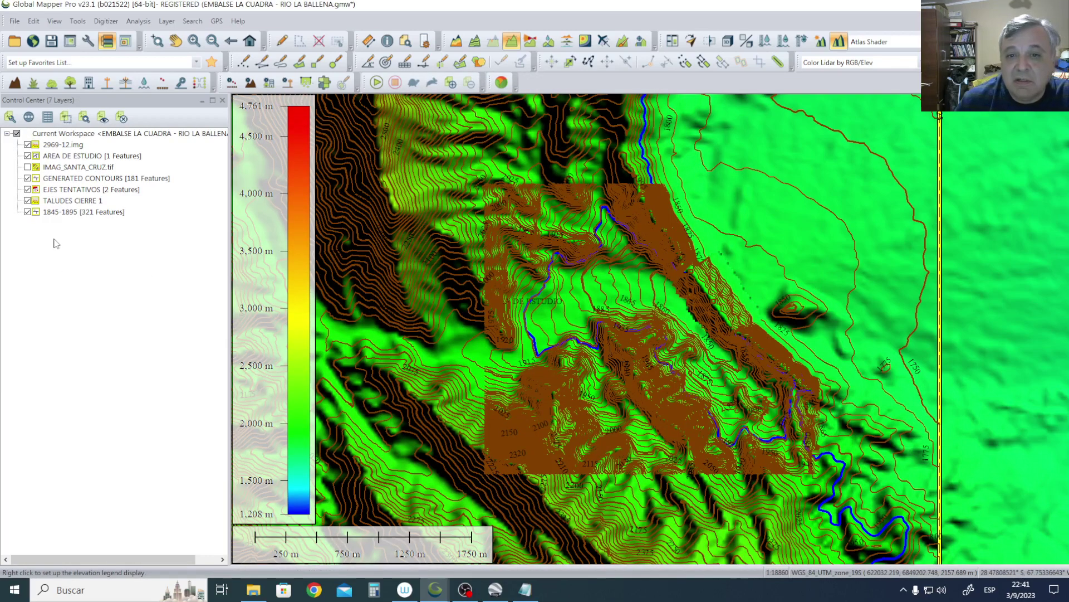
Temporarily hide the GENERATED CONTOURS layer to examine the 1845-1895 contours over the reservoir basin, and show it again.
left_click(28, 178)
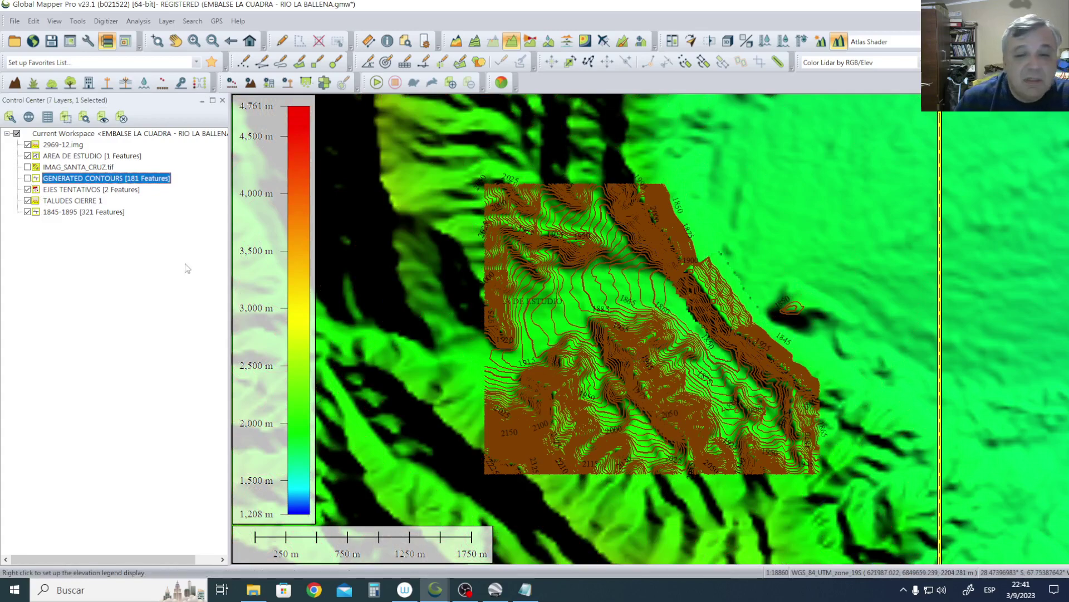
scroll(704, 348, "up", 2)
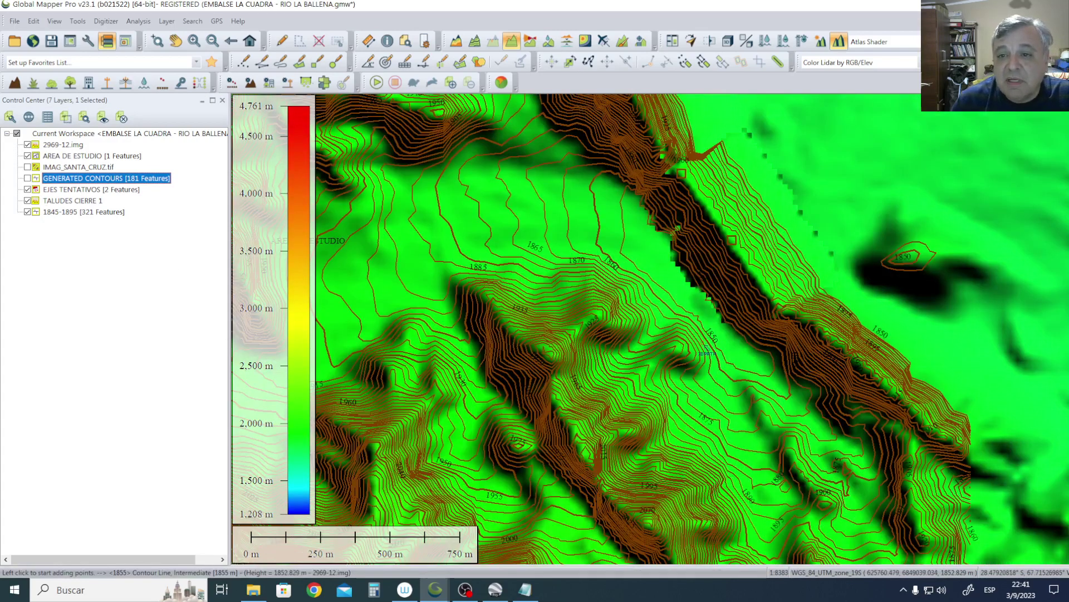
scroll(703, 349, "down", 1)
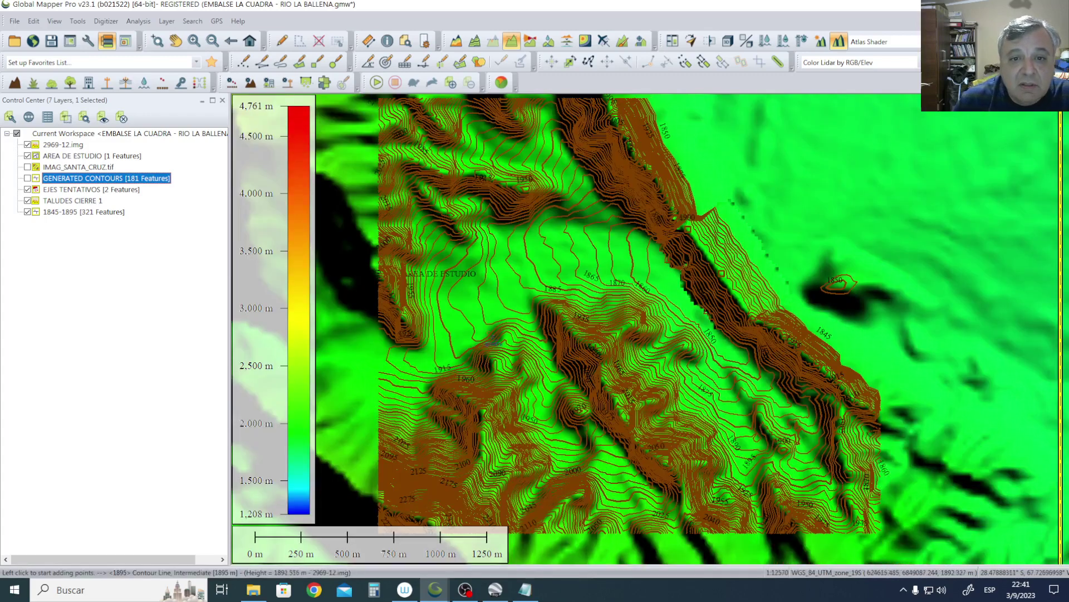
scroll(492, 342, "up", 1)
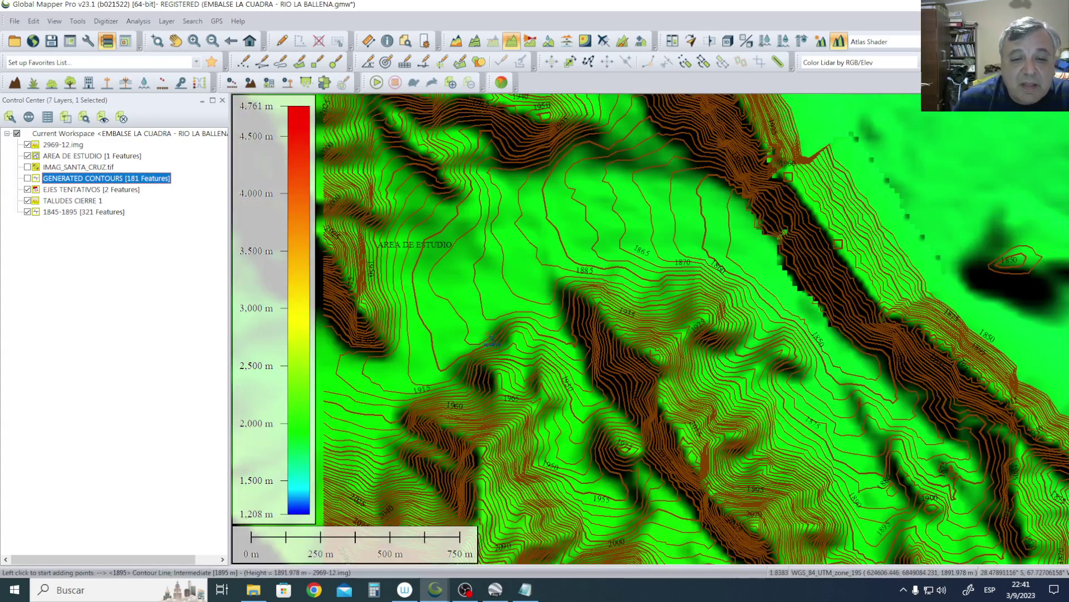
scroll(492, 342, "down", 1)
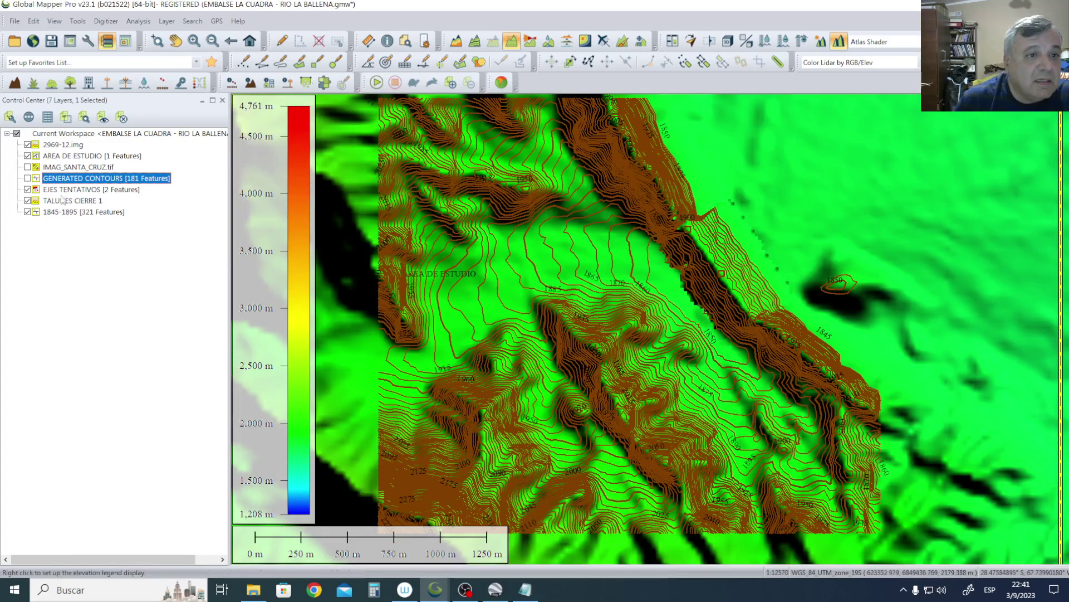
left_click(67, 215)
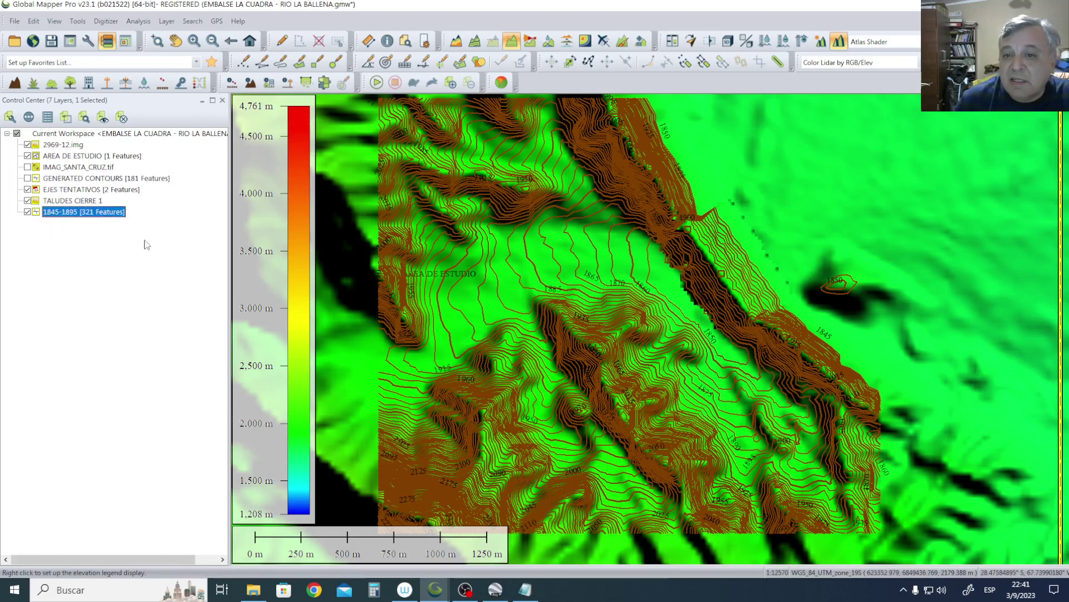
scroll(160, 253, "right", 1)
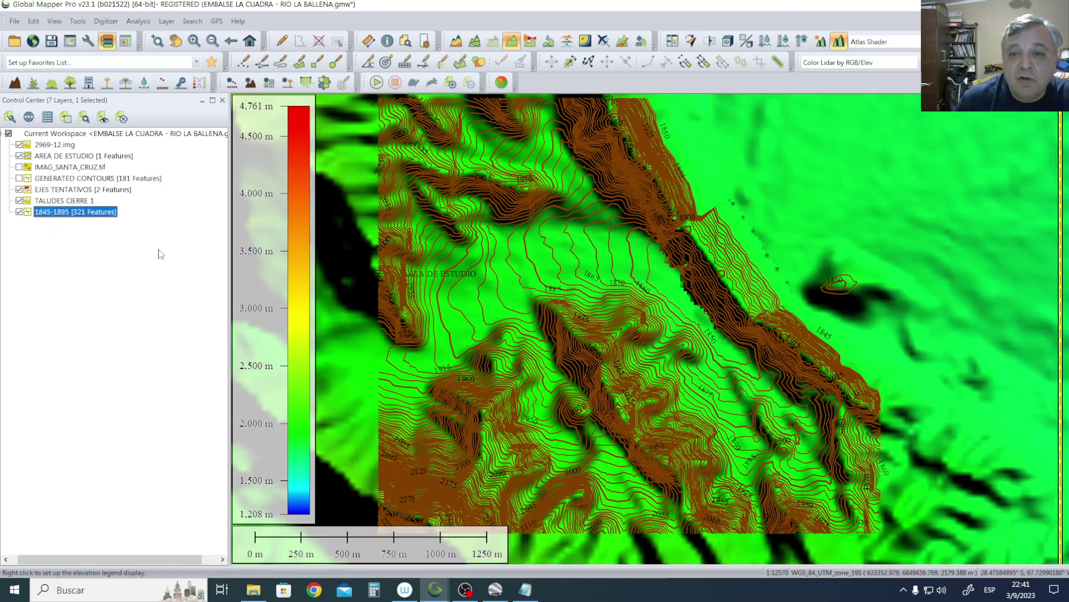
left_click(20, 179)
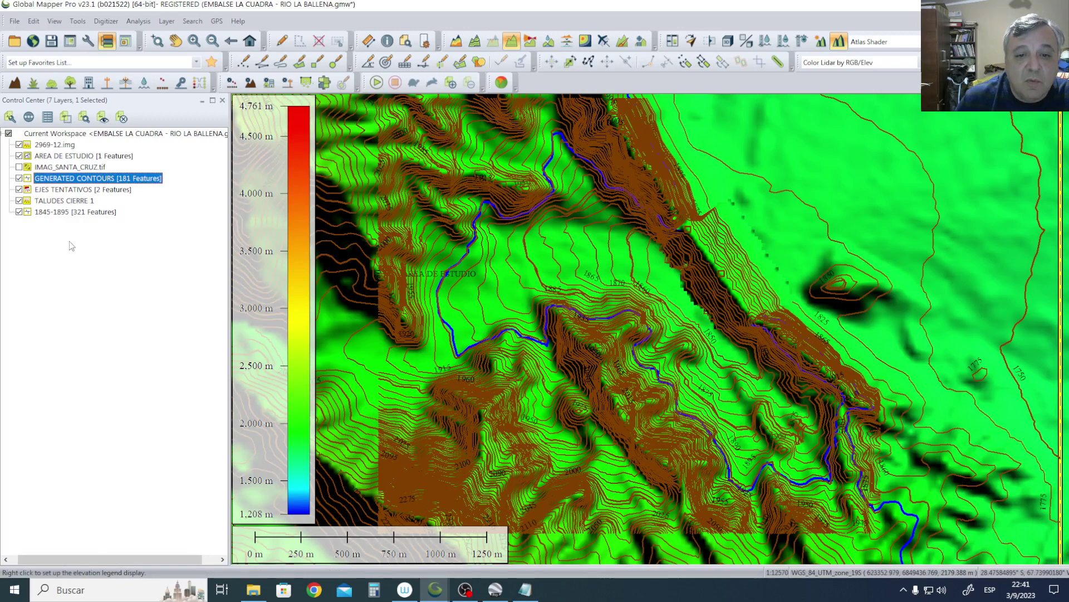
Unload the 1845-1895 contour layer, choosing to save the workspace changes.
left_click(63, 212)
right_click(62, 212)
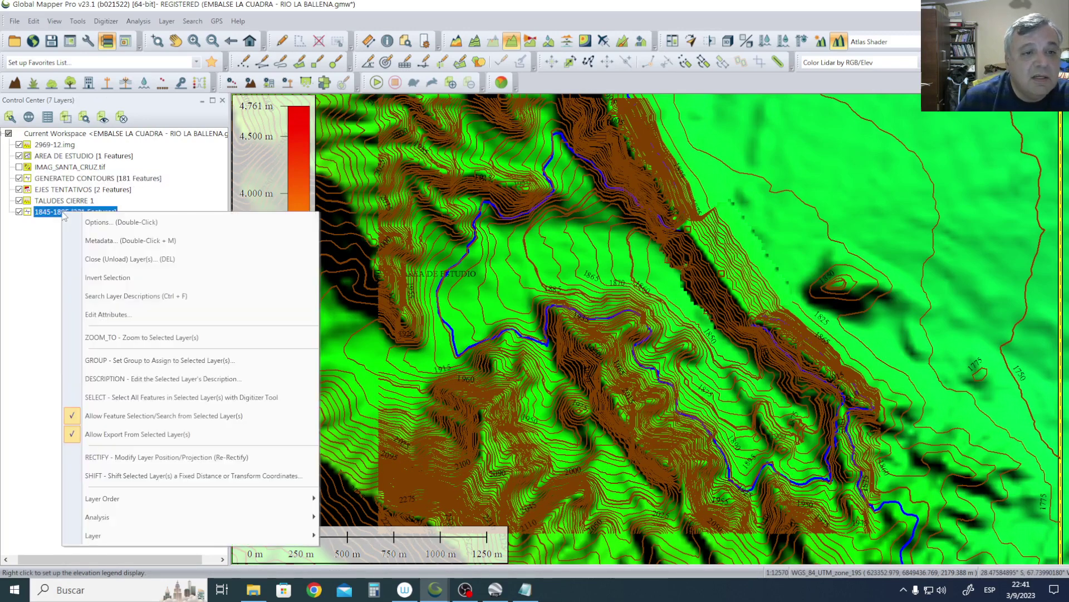
left_click(118, 260)
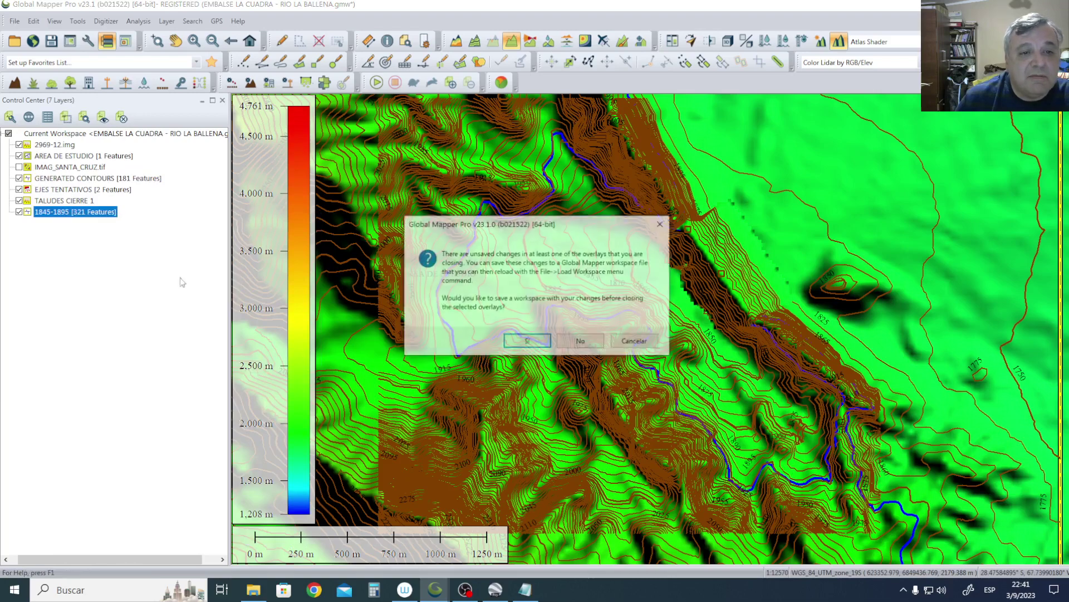
left_click(527, 342)
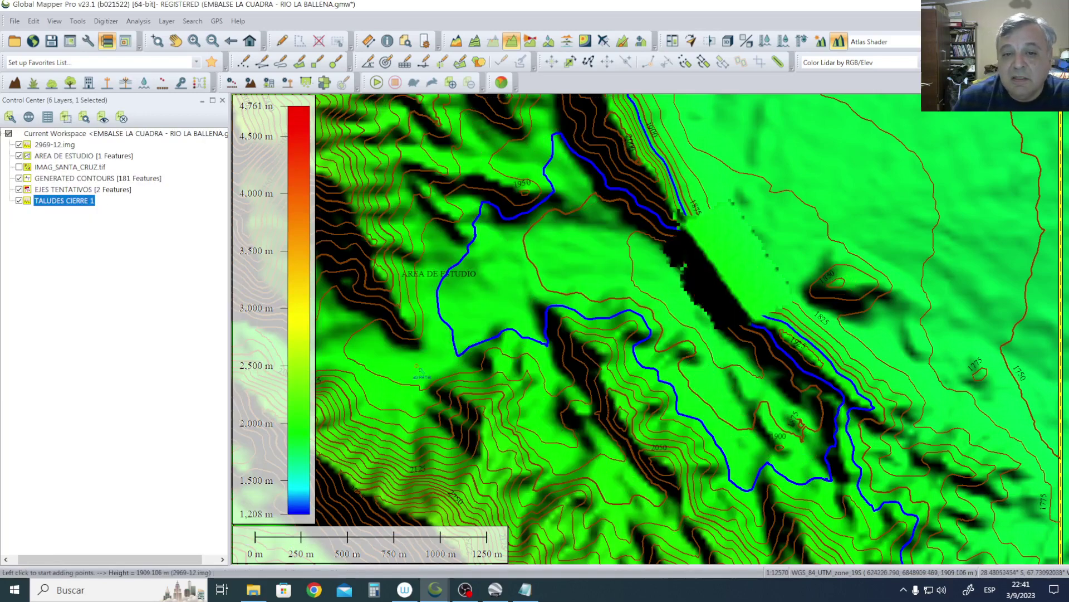
Start a new contour generation and limit the elevation range to 1845 to 1895 meters.
scroll(614, 334, "down", 1)
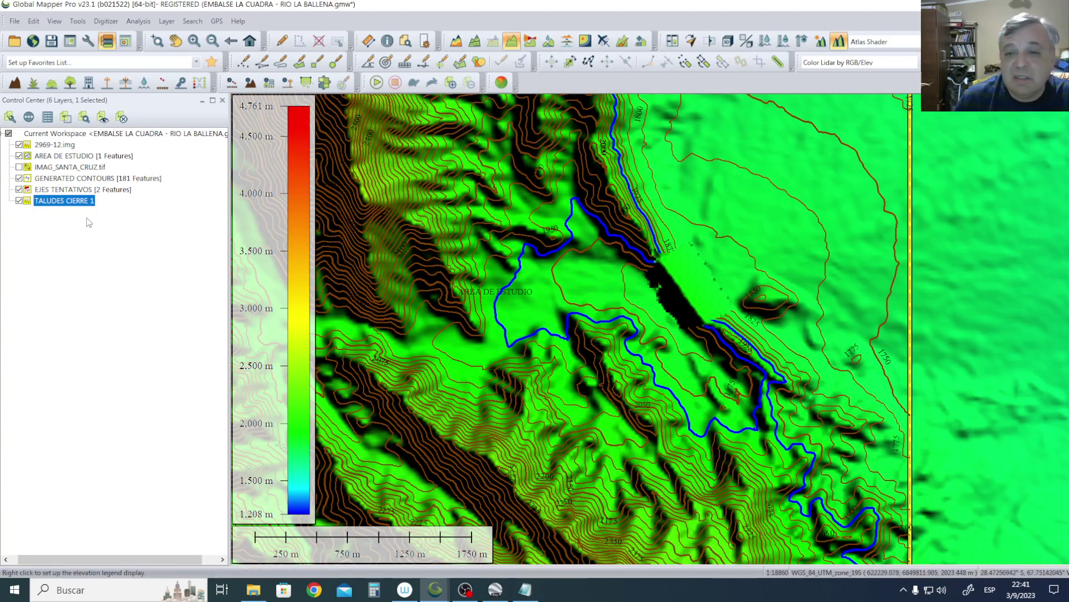
left_click(475, 44)
left_click(512, 368)
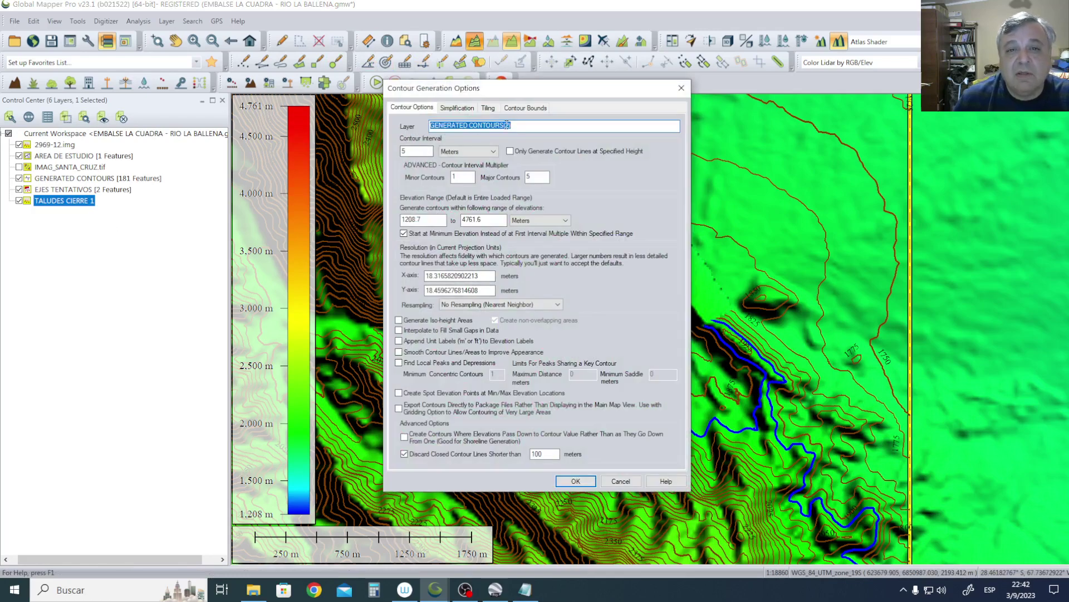
left_click_drag(435, 221, 383, 224)
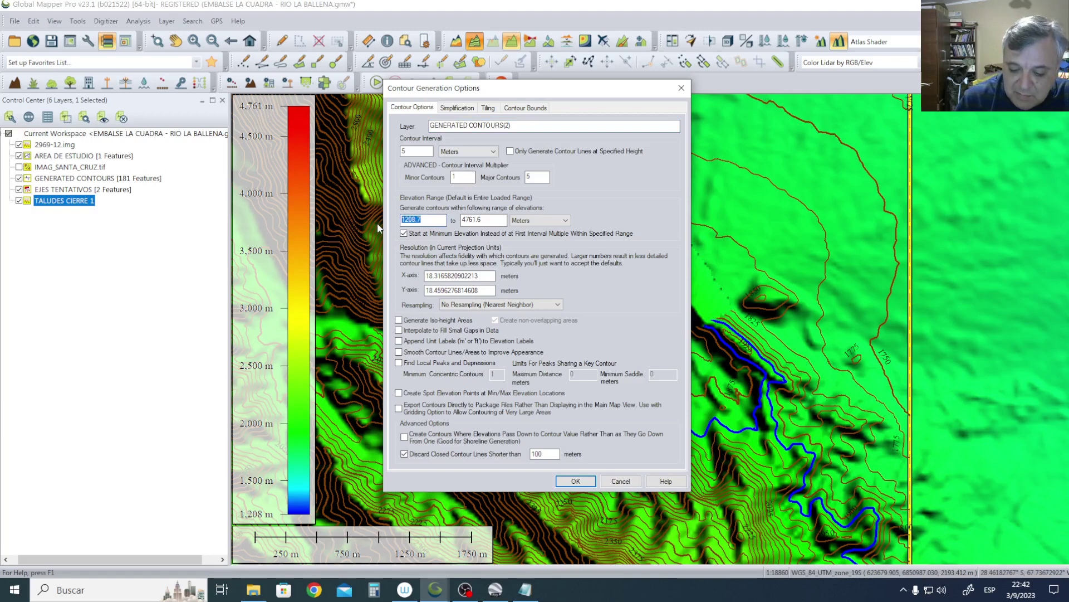
type("1845")
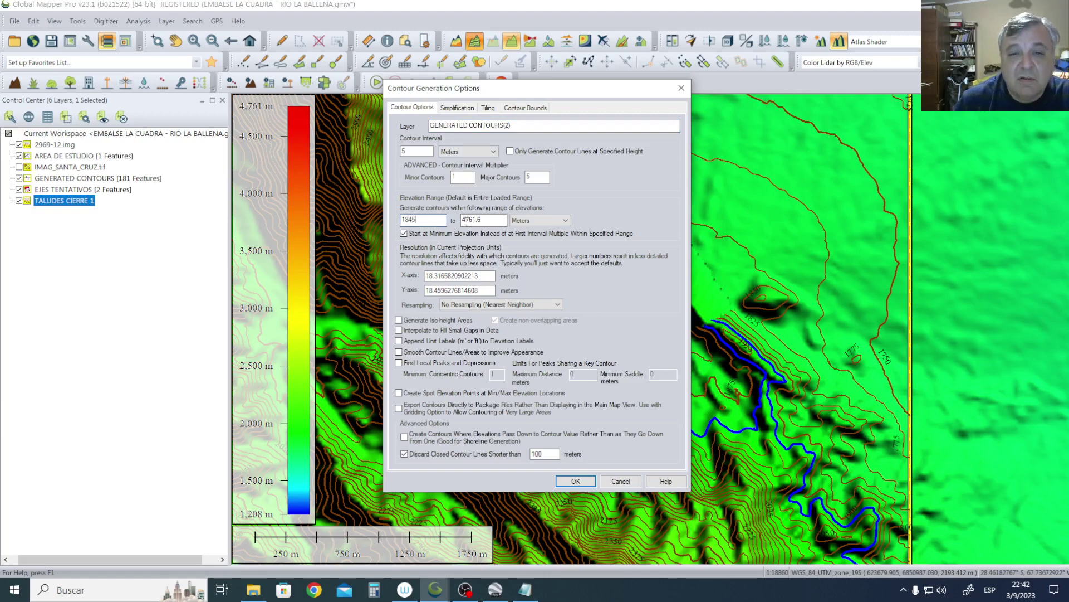
left_click_drag(494, 220, 461, 220)
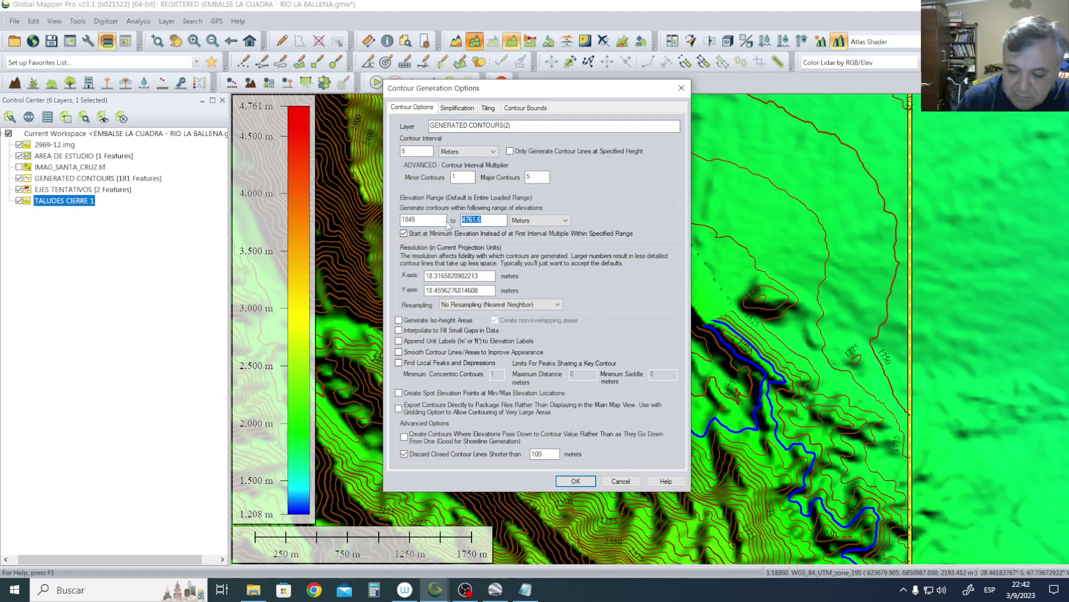
type("1895")
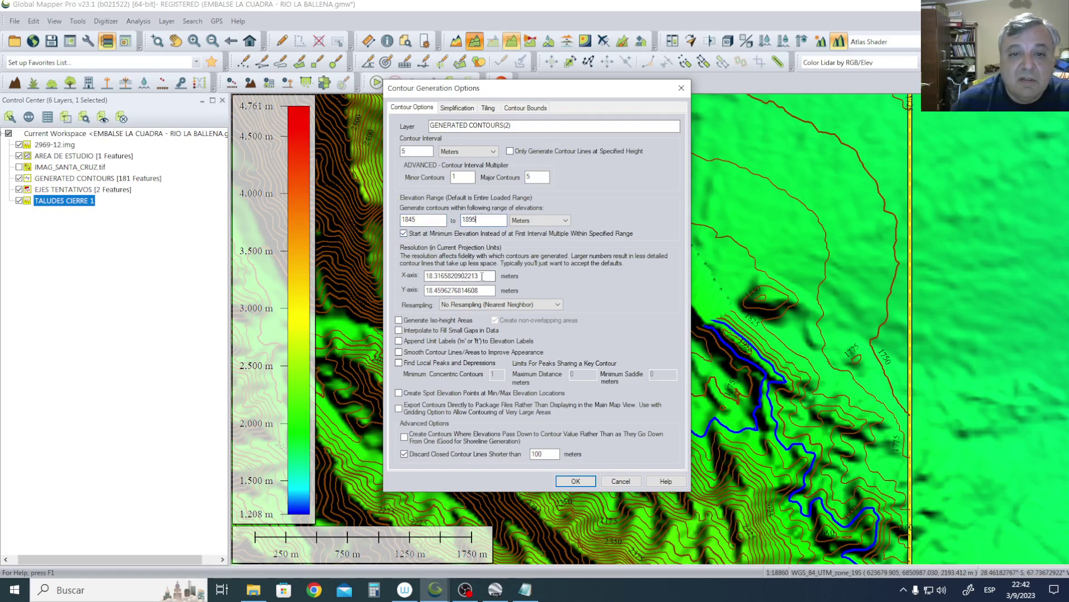
Set the new contours' grid resolution to 30 meters on both the X-axis and Y-axis.
left_click_drag(482, 275, 423, 276)
type("30")
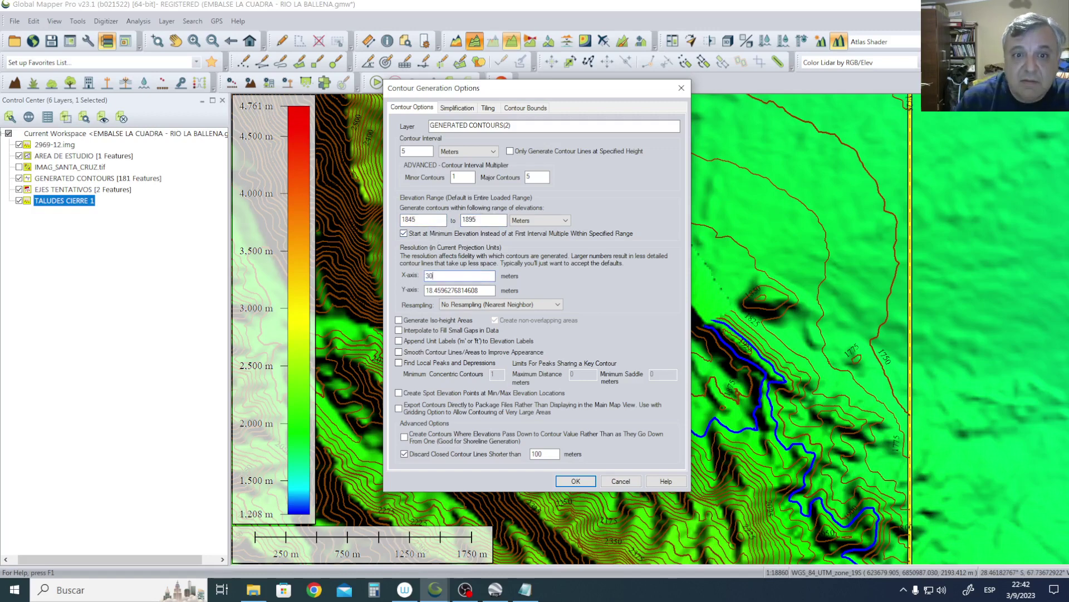
left_click_drag(483, 291, 396, 293)
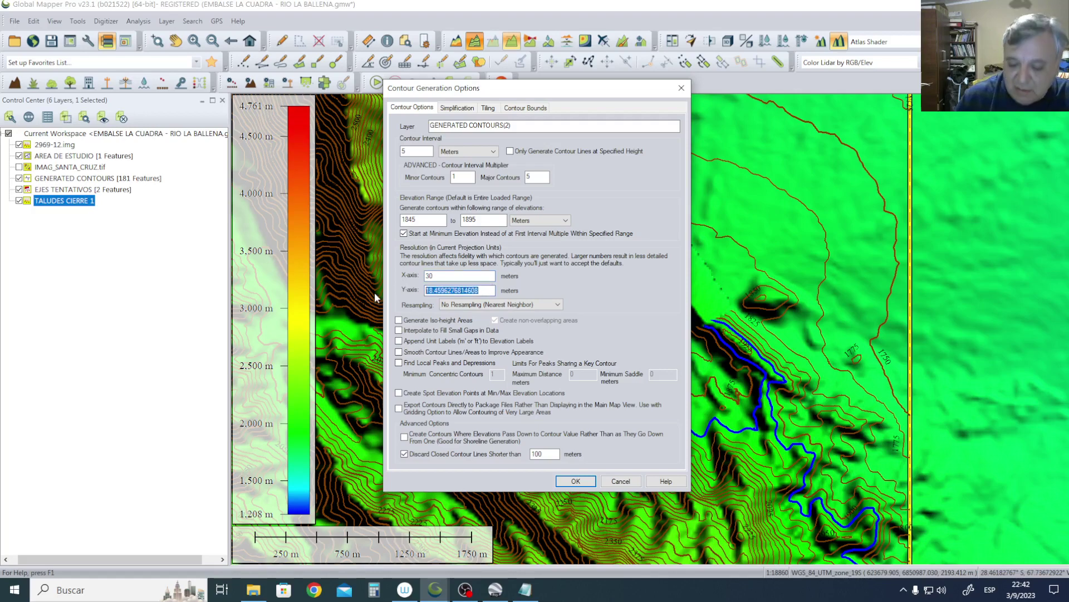
type("30")
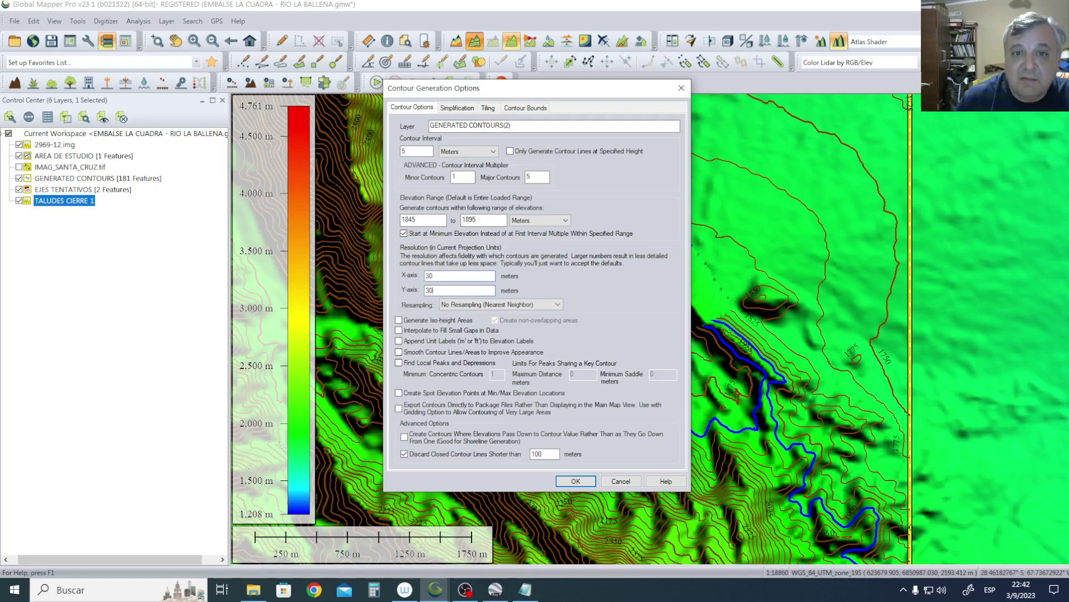
Draw a bounds box enclosing the reservoir outline and embankment, and generate the contours within it.
left_click(525, 108)
left_click(528, 125)
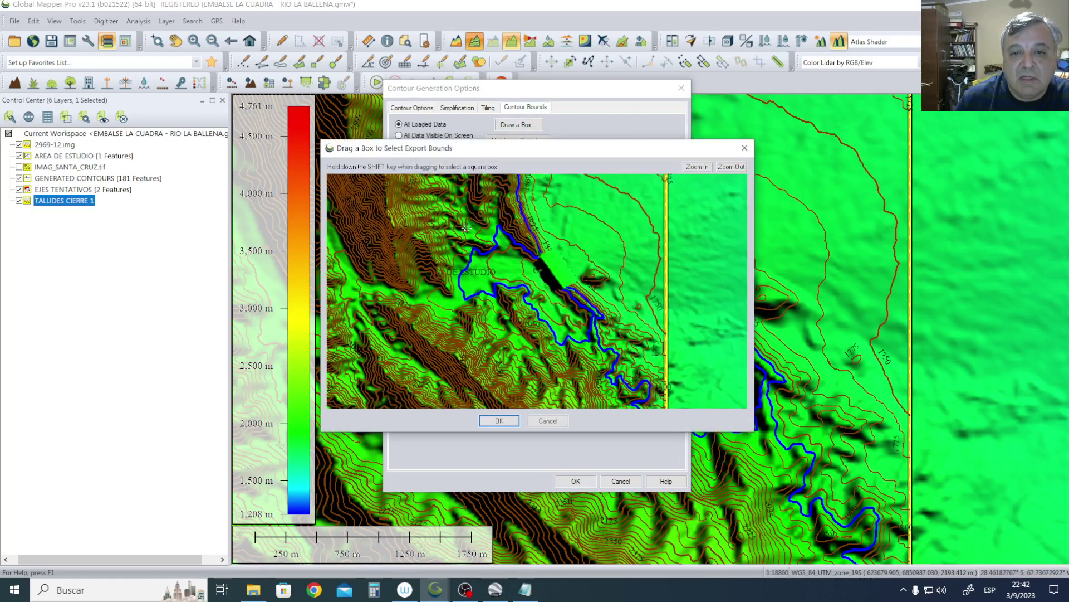
left_click_drag(447, 219, 619, 357)
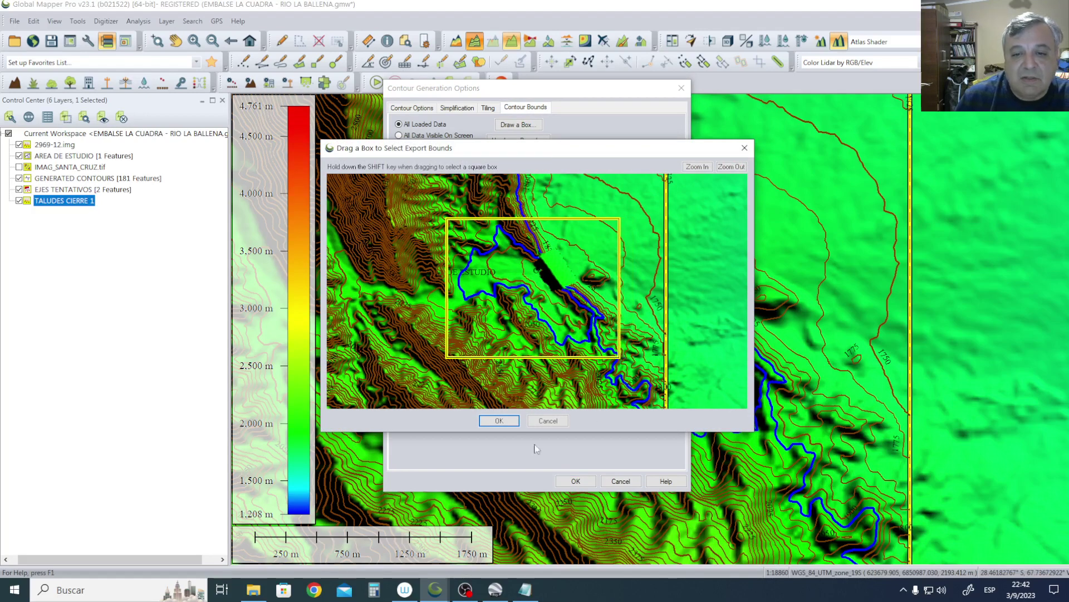
left_click(499, 420)
left_click(582, 483)
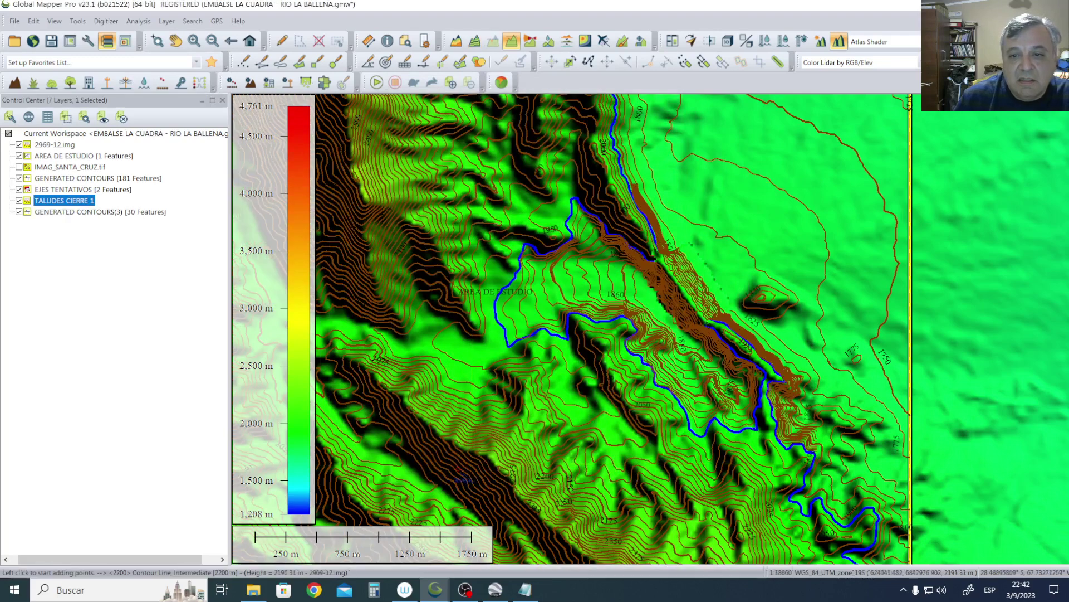
Hide the GENERATED CONTOURS layer and delete the new contour lines along the outer slope northeast of the embankment and ridge.
left_click(20, 179)
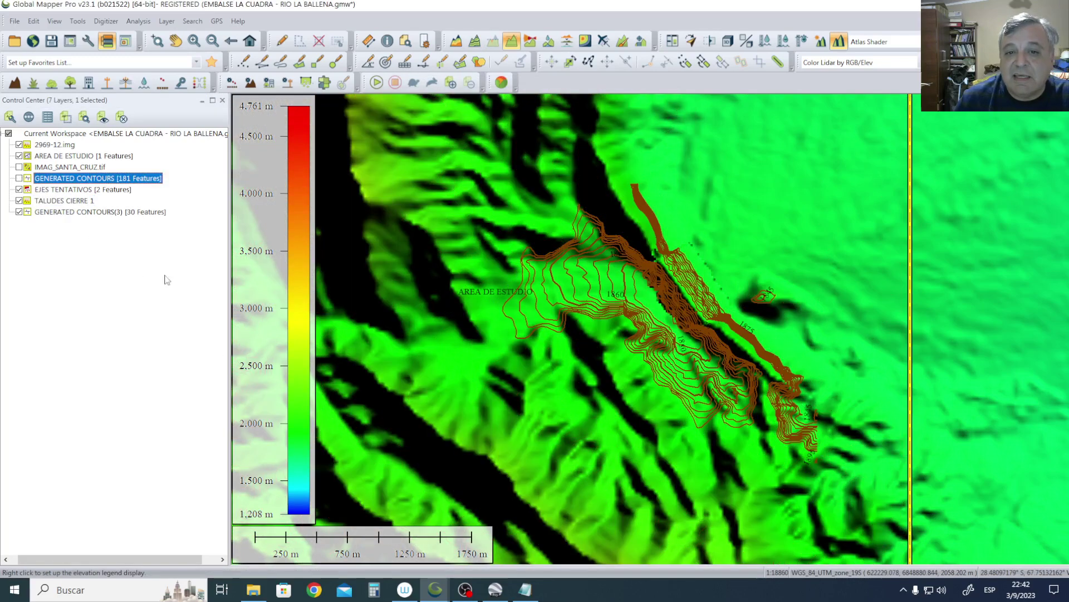
scroll(798, 346, "up", 2)
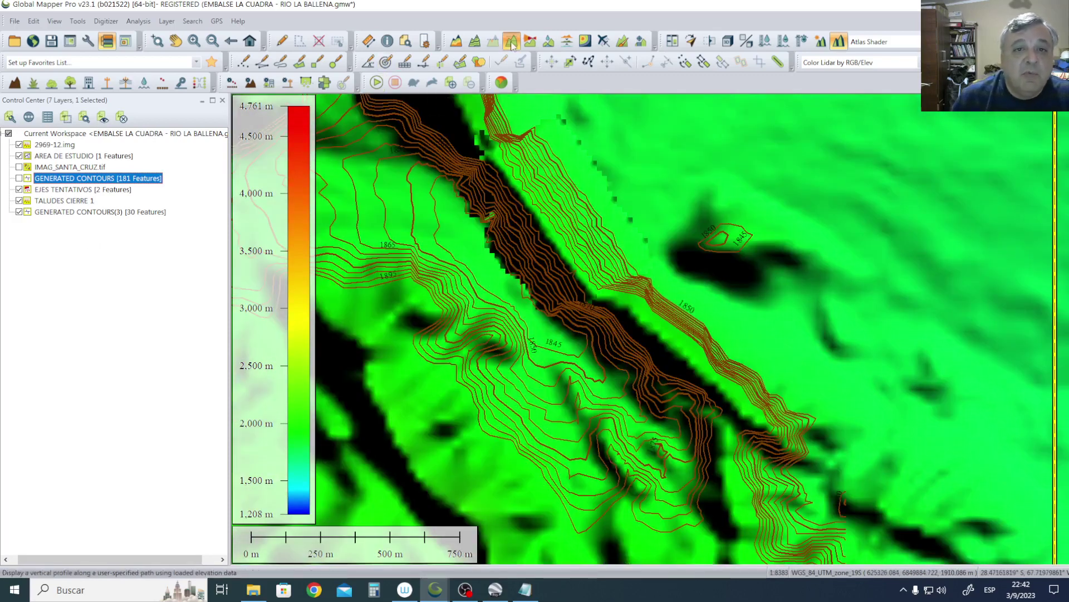
left_click(282, 41)
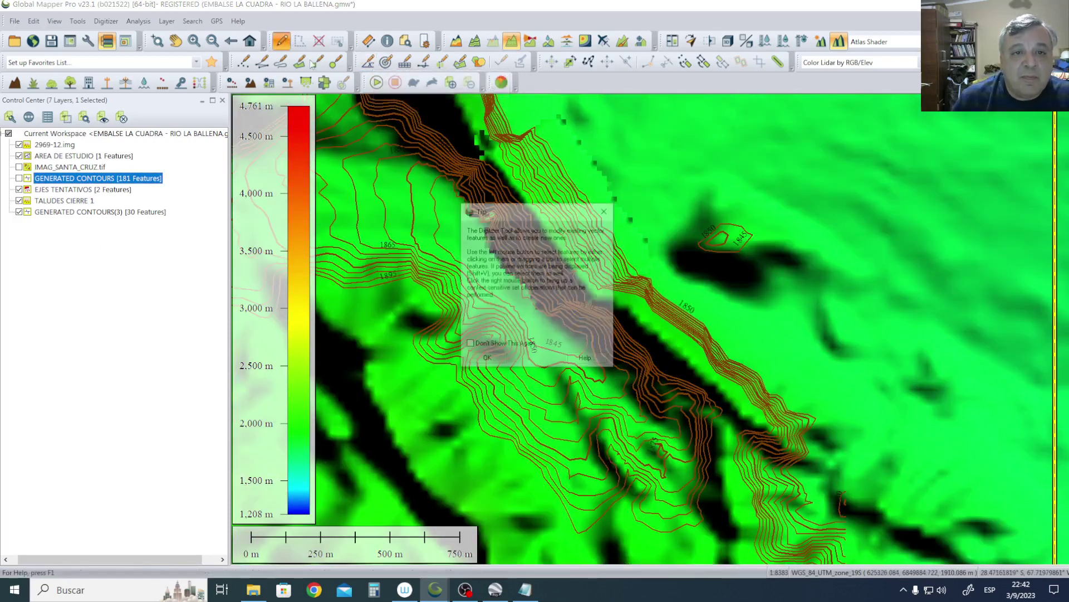
left_click(487, 360)
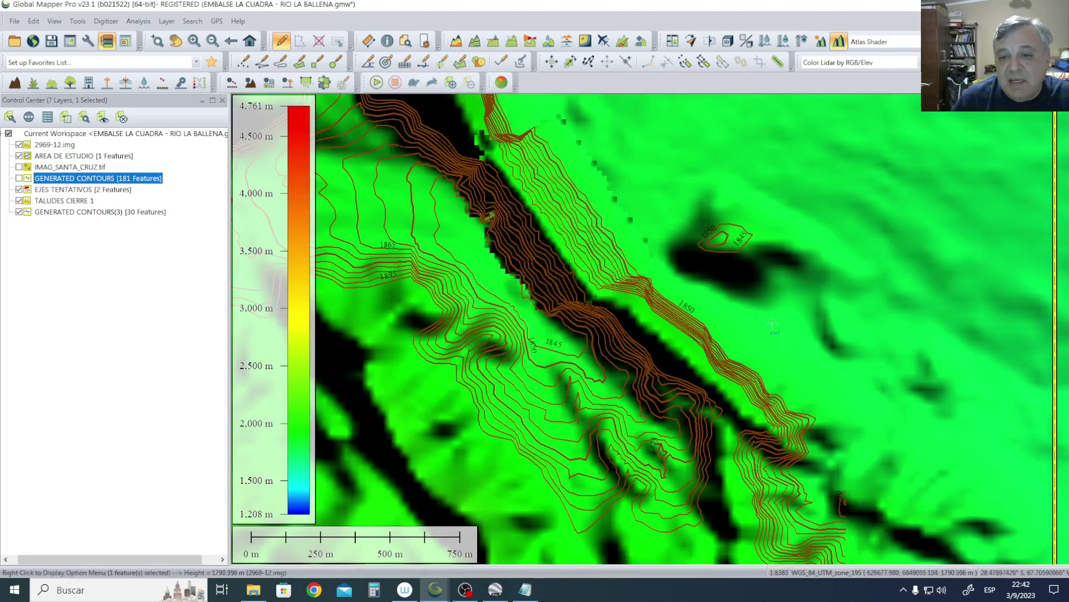
left_click(694, 362)
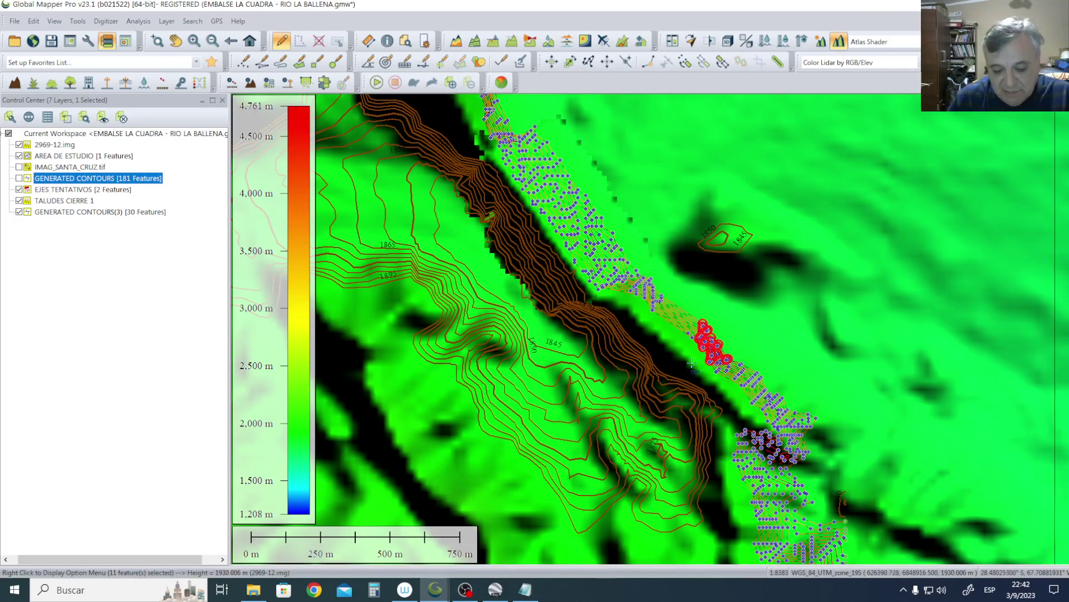
key("Delete")
left_click(486, 360)
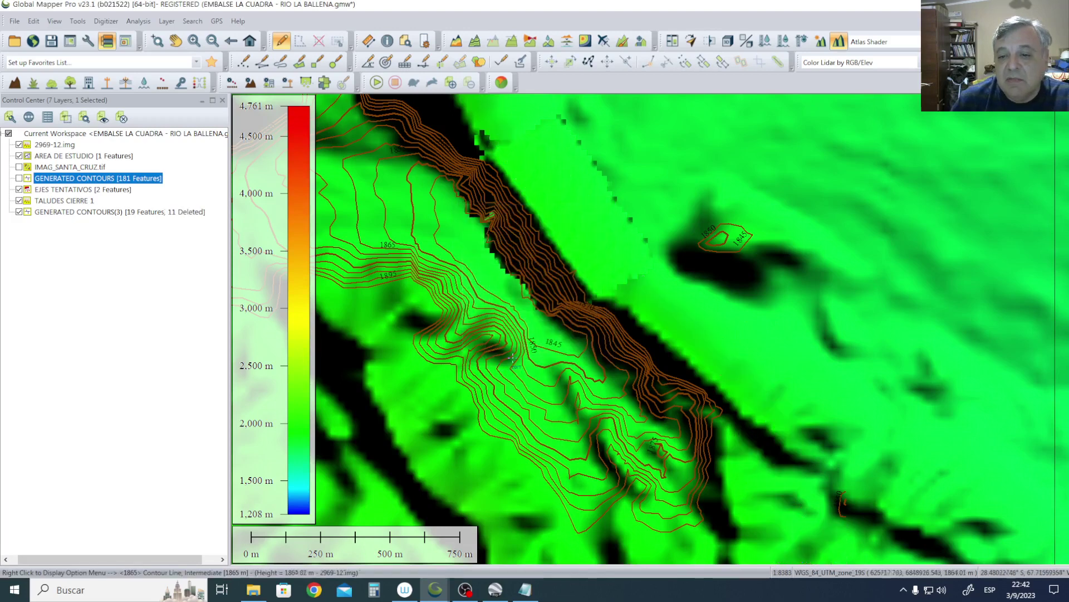
Delete the closed contour lines around the isolated hill east of the embankment.
left_click(745, 237)
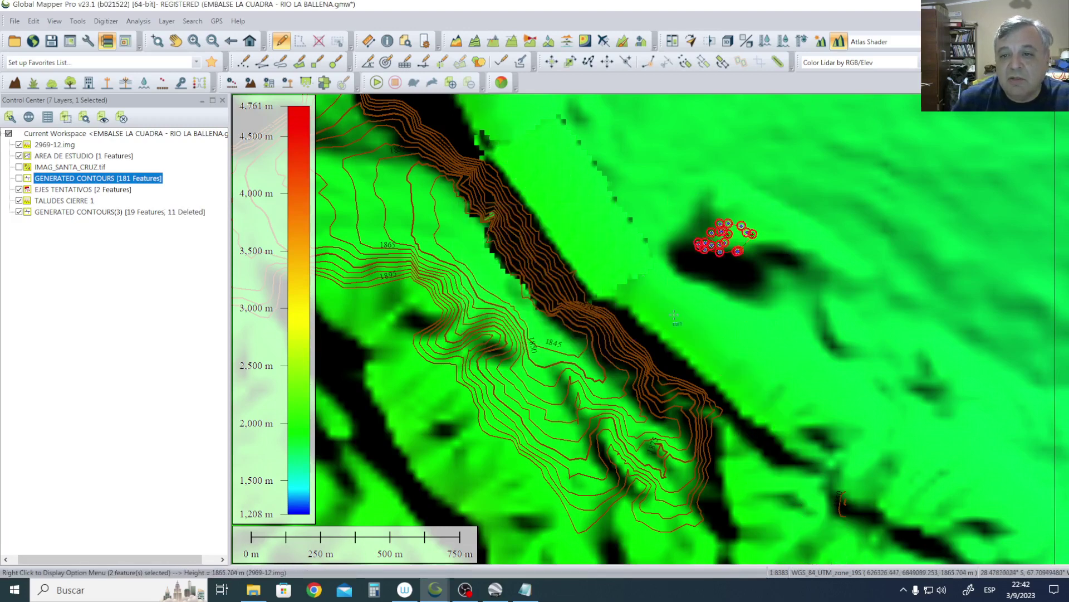
key("Delete")
left_click(497, 365)
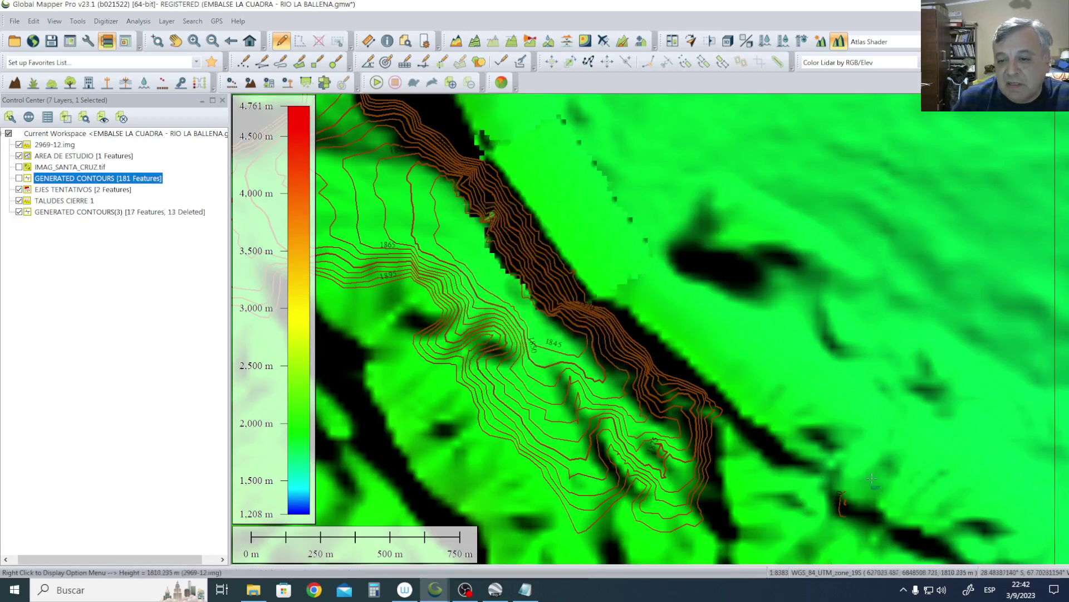
Delete the two small stray contour lines southeast of the reservoir basin.
left_click(807, 527)
key("Delete")
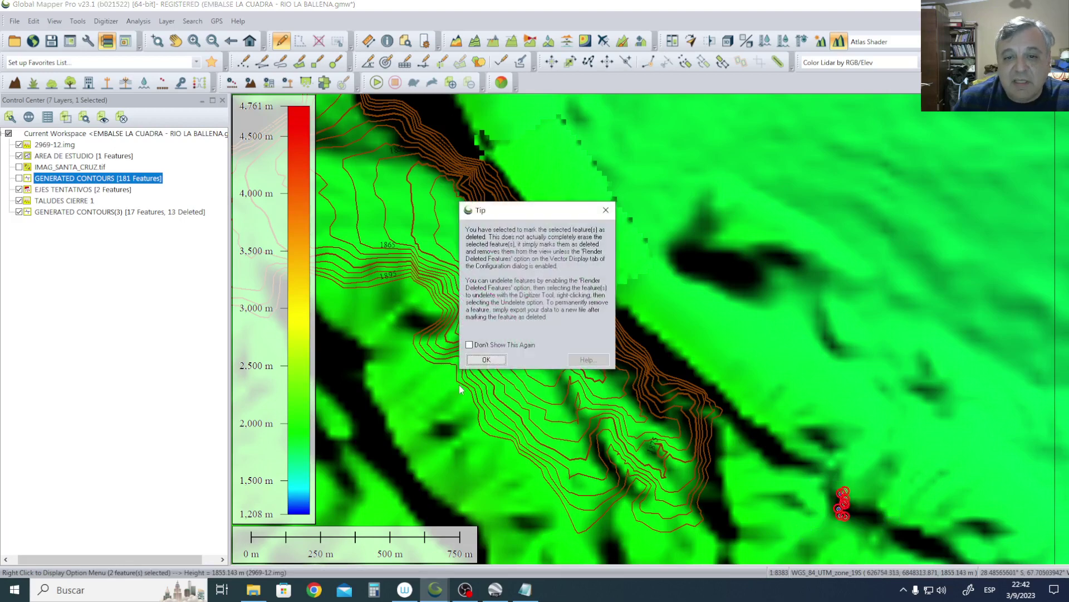
left_click(490, 362)
Examine the remaining contours around the whole basin and along the embankment for leftover stray lines.
scroll(707, 318, "down", 1)
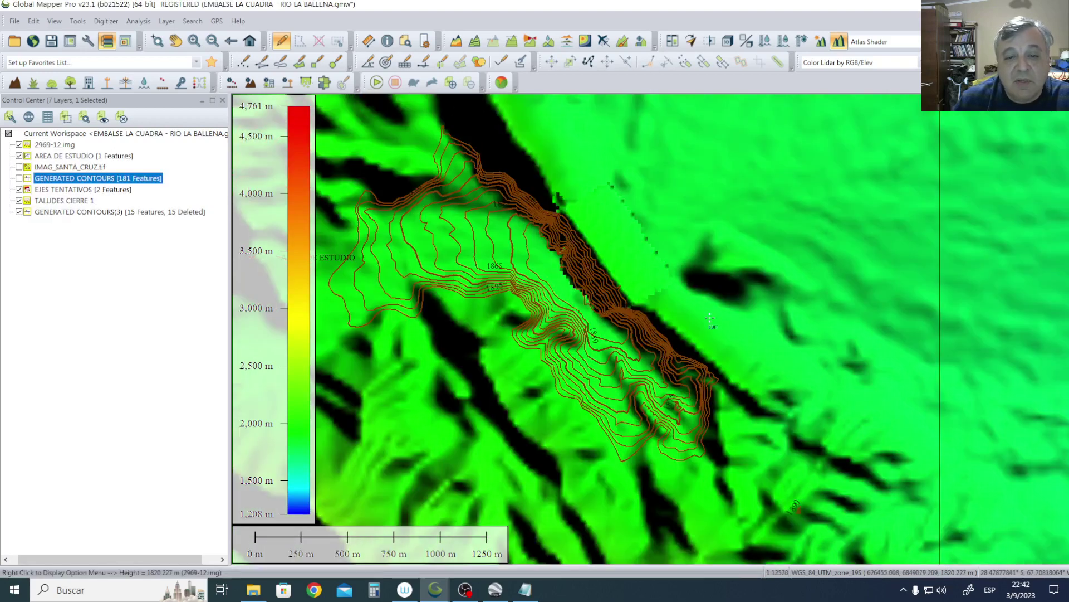
scroll(710, 319, "down", 1)
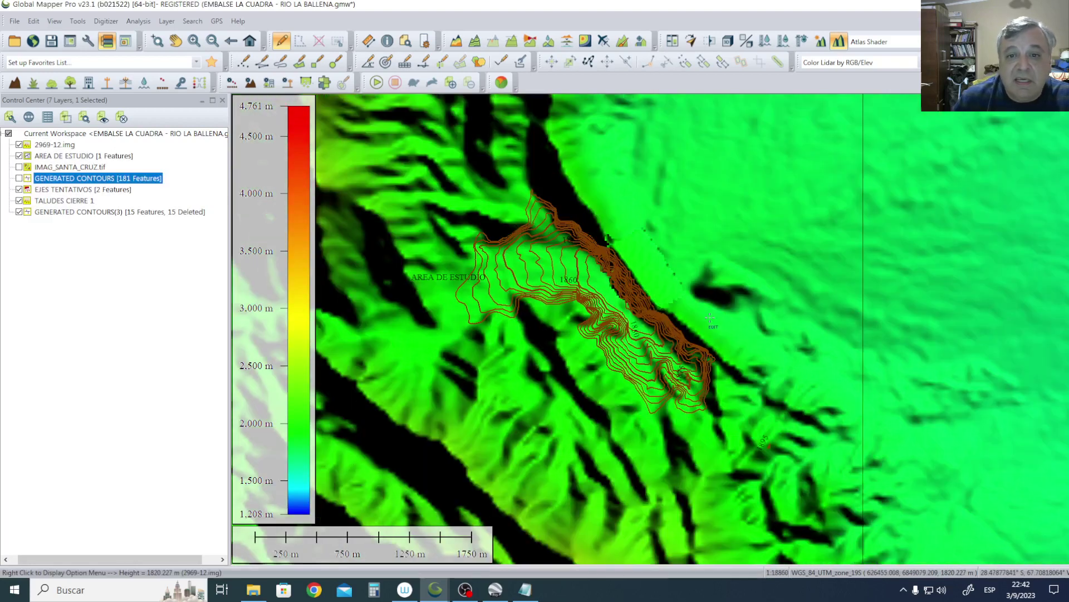
scroll(672, 269, "up", 3)
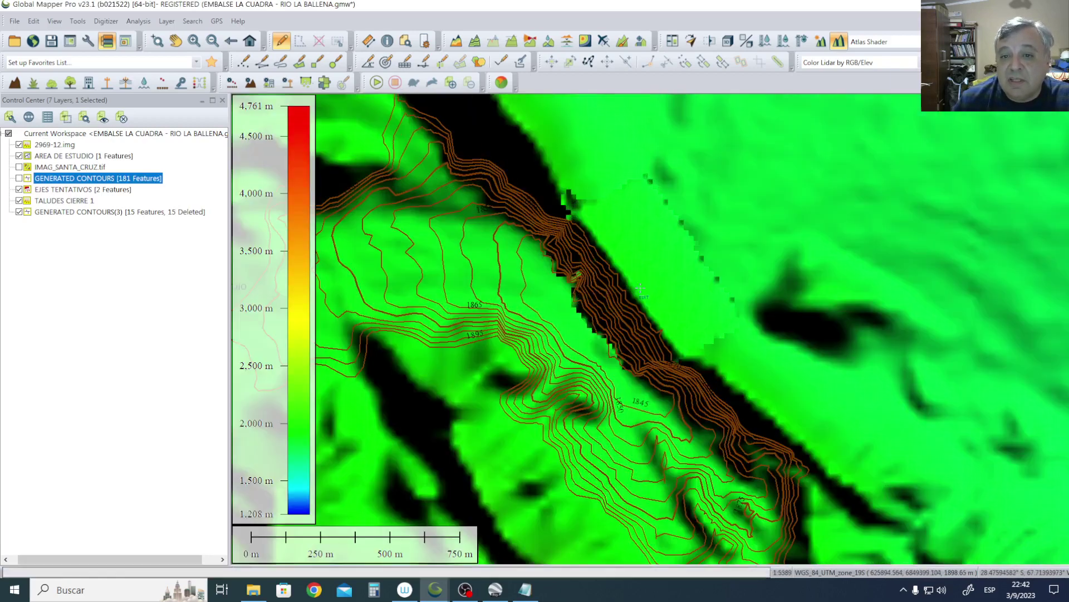
scroll(674, 259, "down", 2)
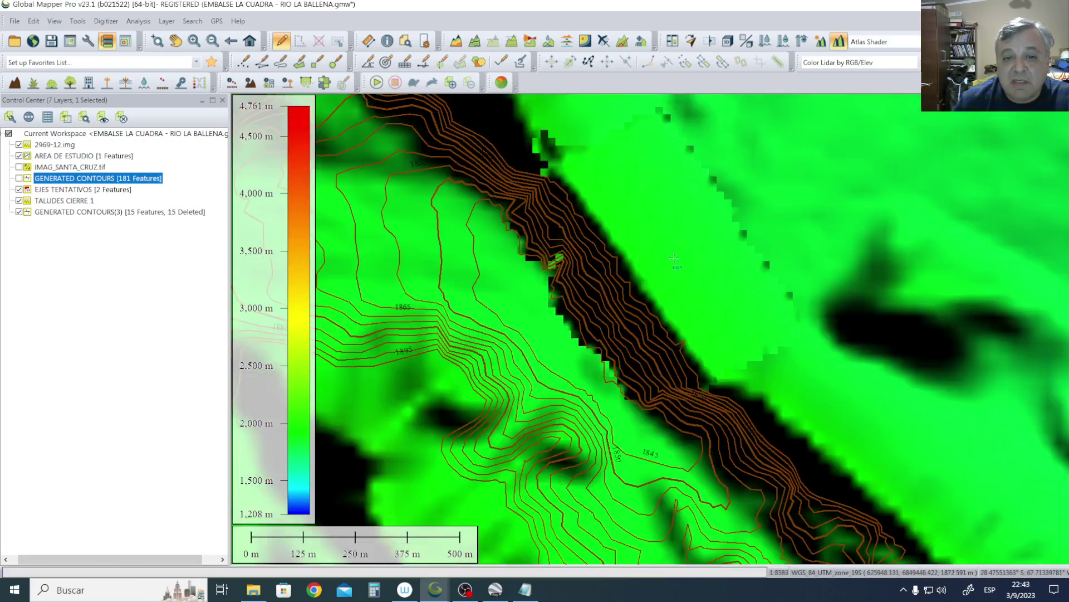
scroll(674, 259, "down", 1)
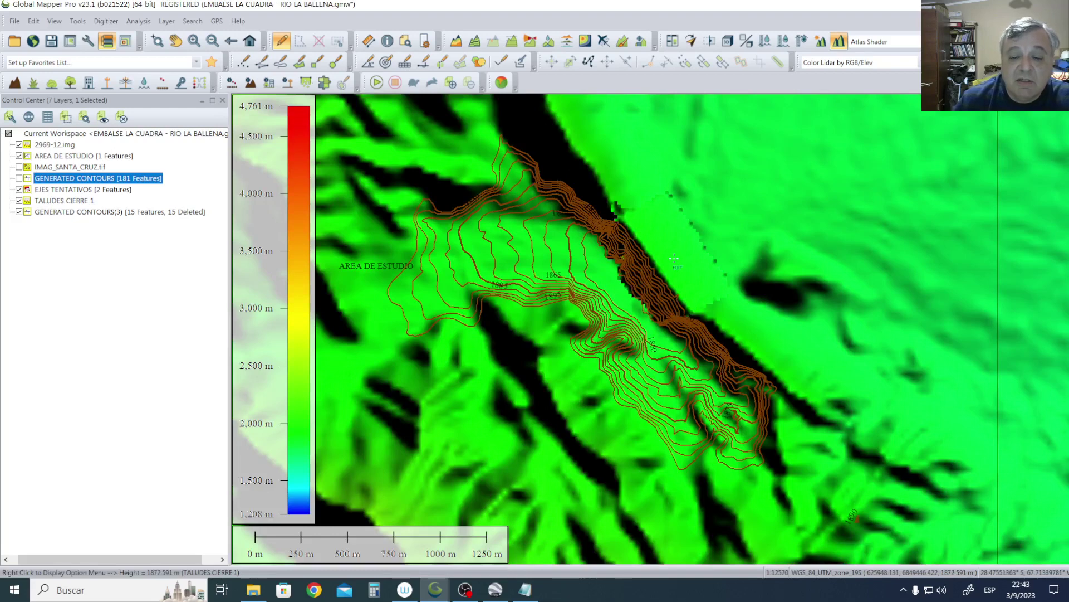
scroll(674, 292, "up", 2)
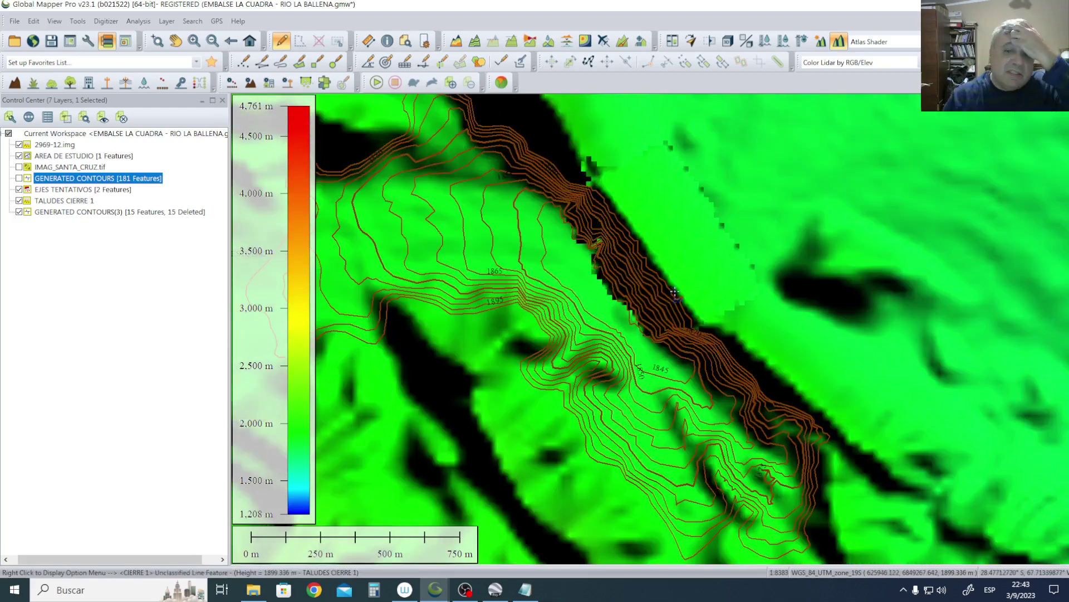
scroll(708, 262, "down", 1)
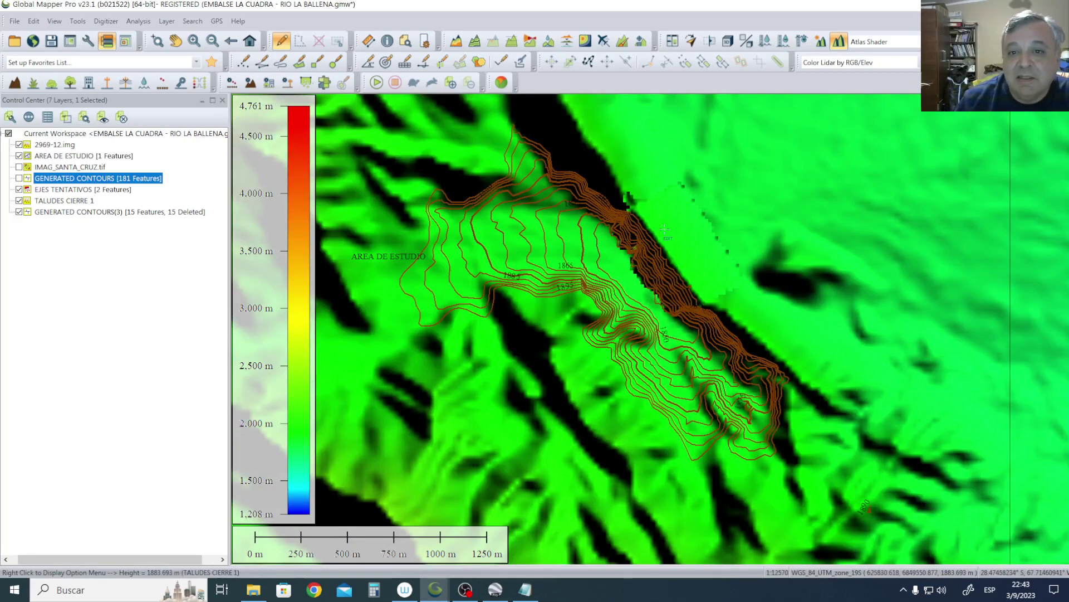
scroll(696, 271, "up", 1)
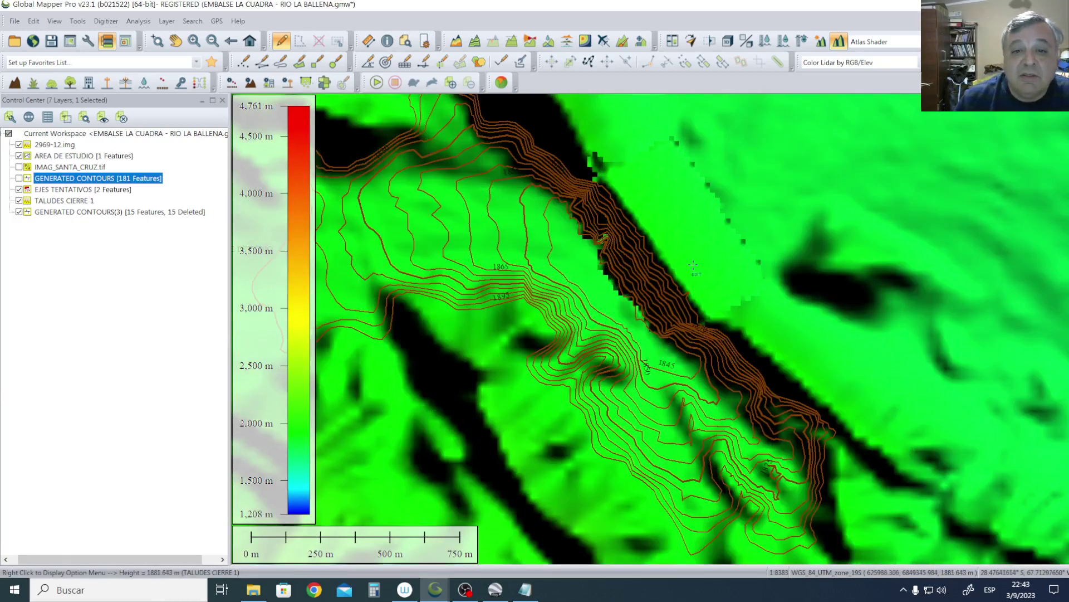
Use the same line style for all features of the GENERATED CONTOURS(3) layer and choose a light cyan line color.
left_click(95, 213)
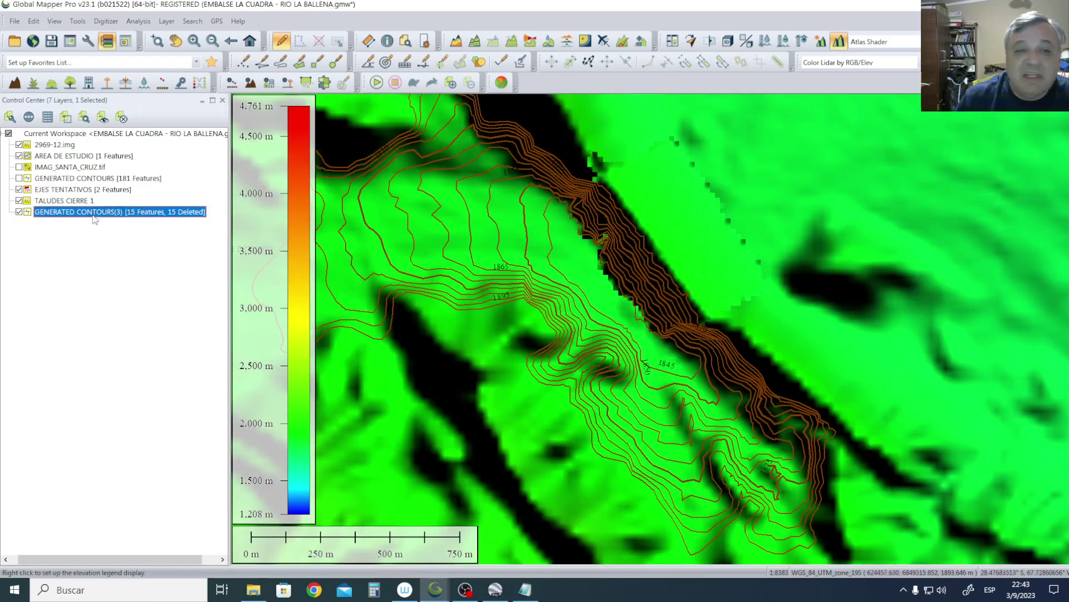
right_click(94, 219)
left_click(97, 221)
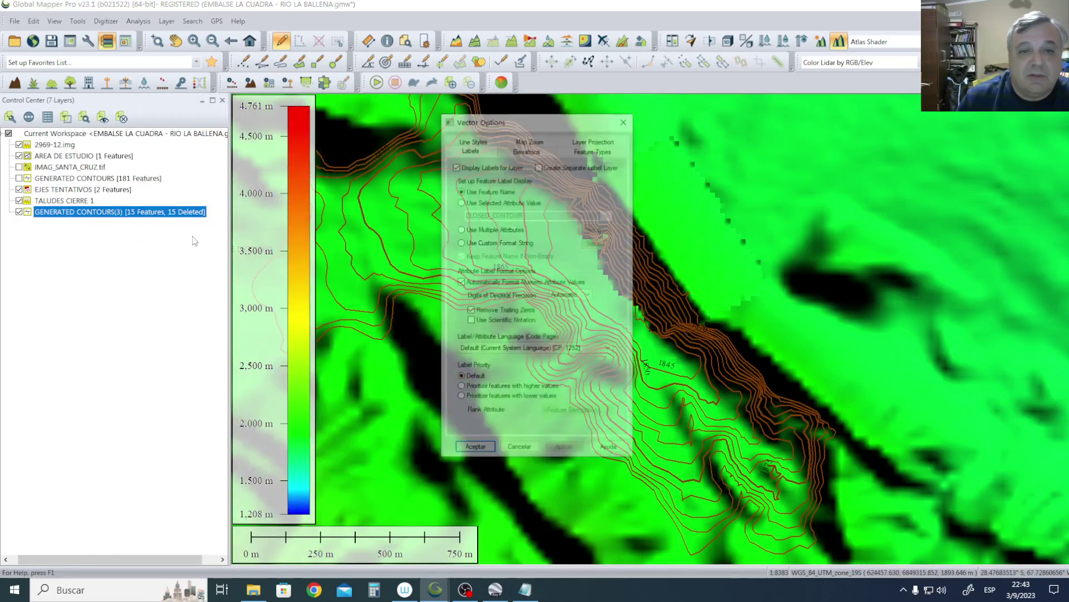
left_click(472, 140)
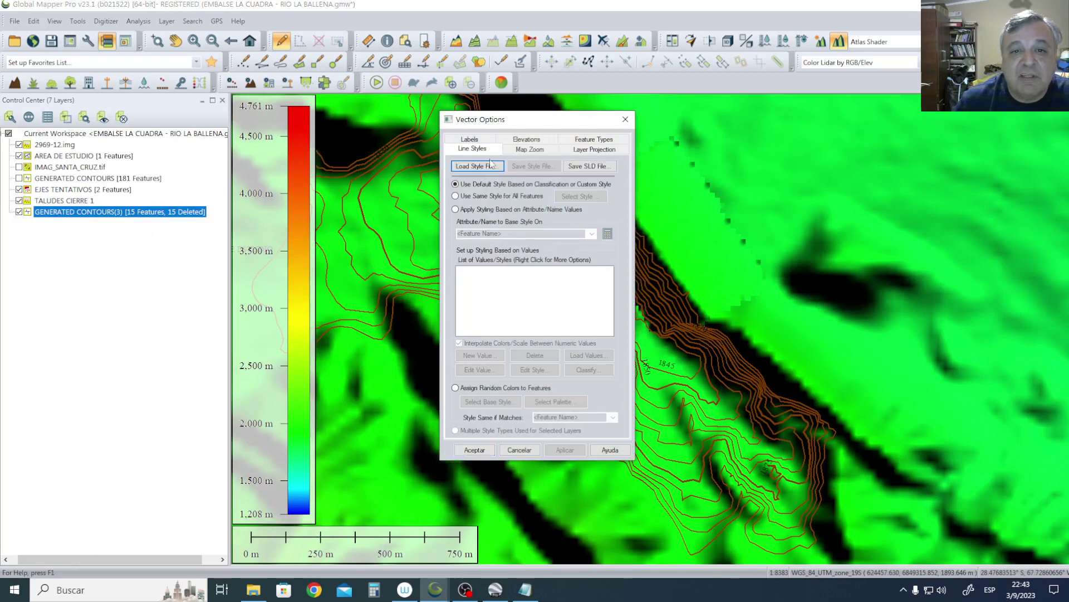
left_click(484, 198)
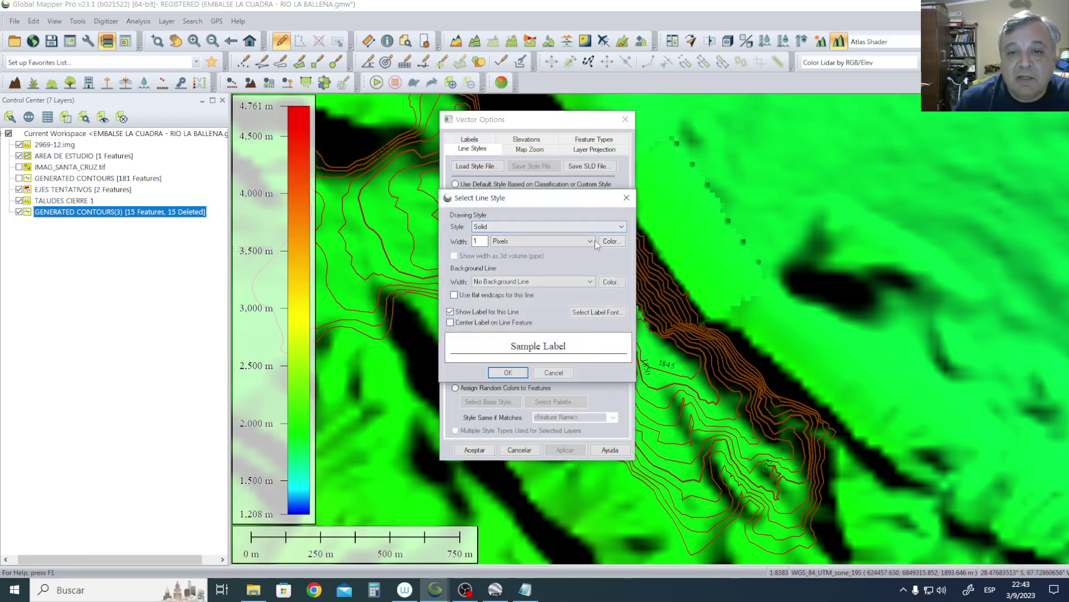
left_click(609, 242)
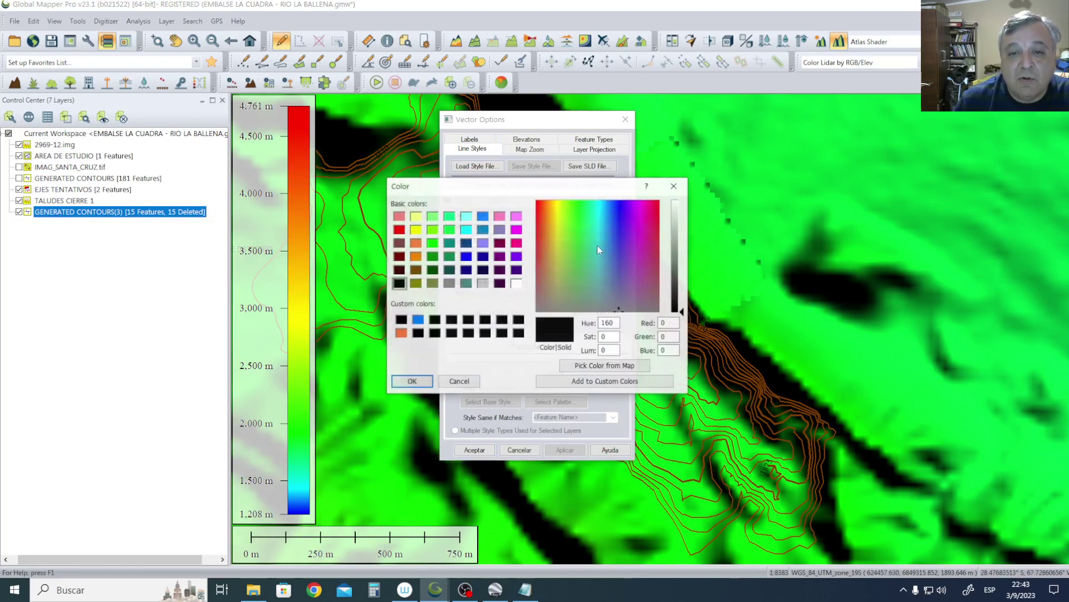
left_click(472, 224)
left_click(412, 381)
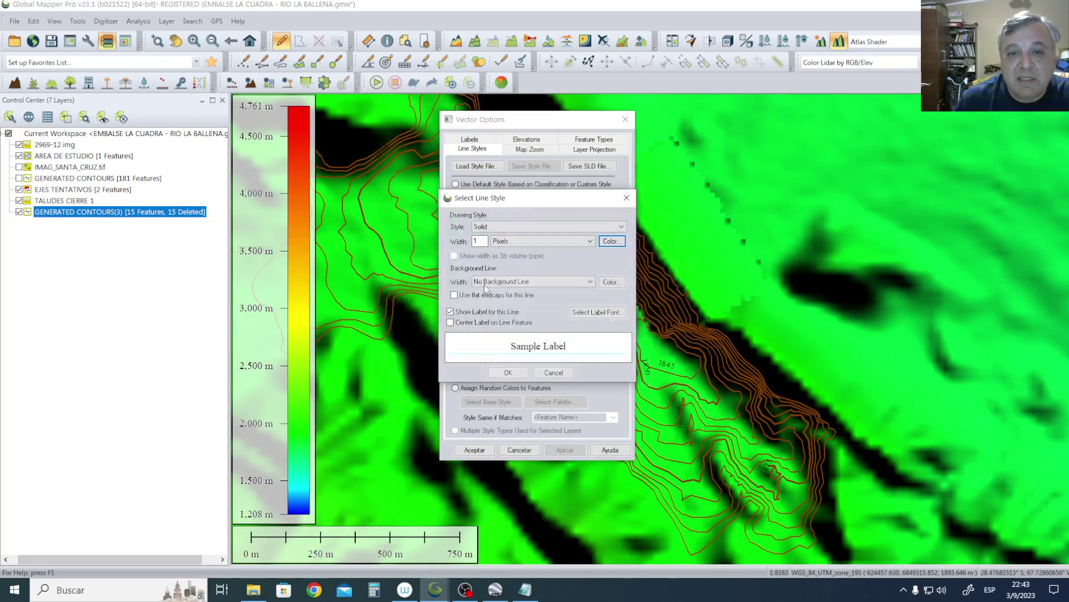
Set the contour line width to 2 pixels and apply the style to the layer.
double_click(482, 242)
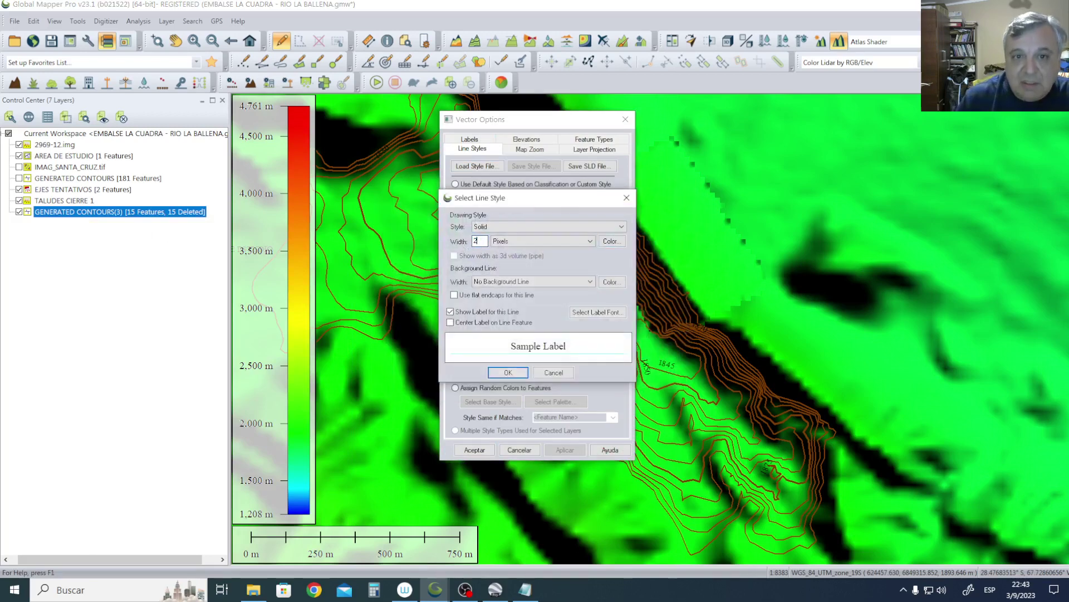
left_click(508, 373)
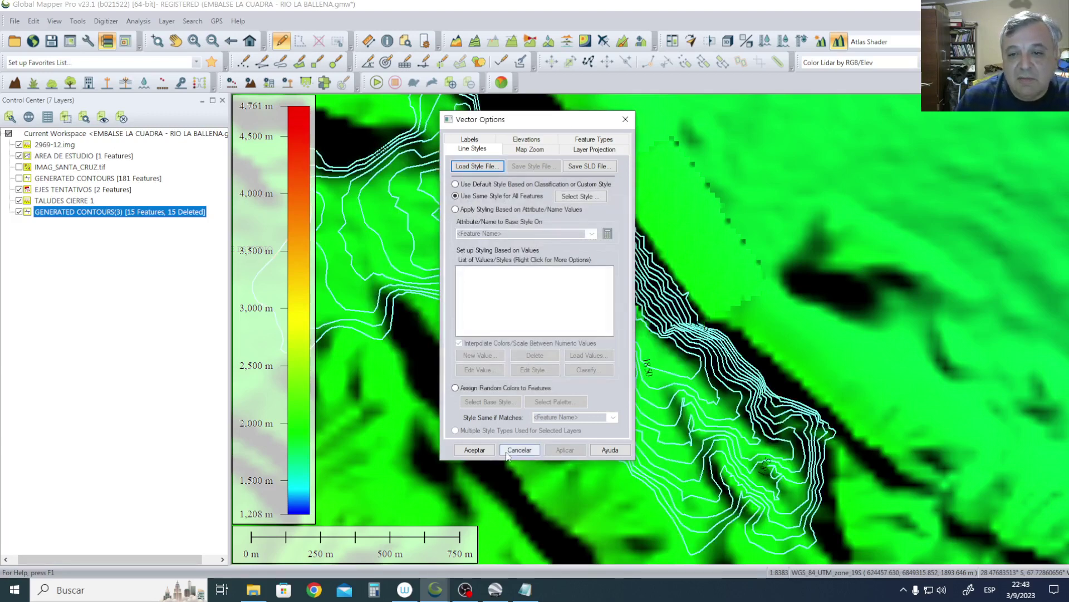
left_click(474, 450)
Compare the basin contours with the IMAG_SANTA_CRUZ.tif imagery by showing that layer briefly and hiding it again.
scroll(576, 267, "down", 1)
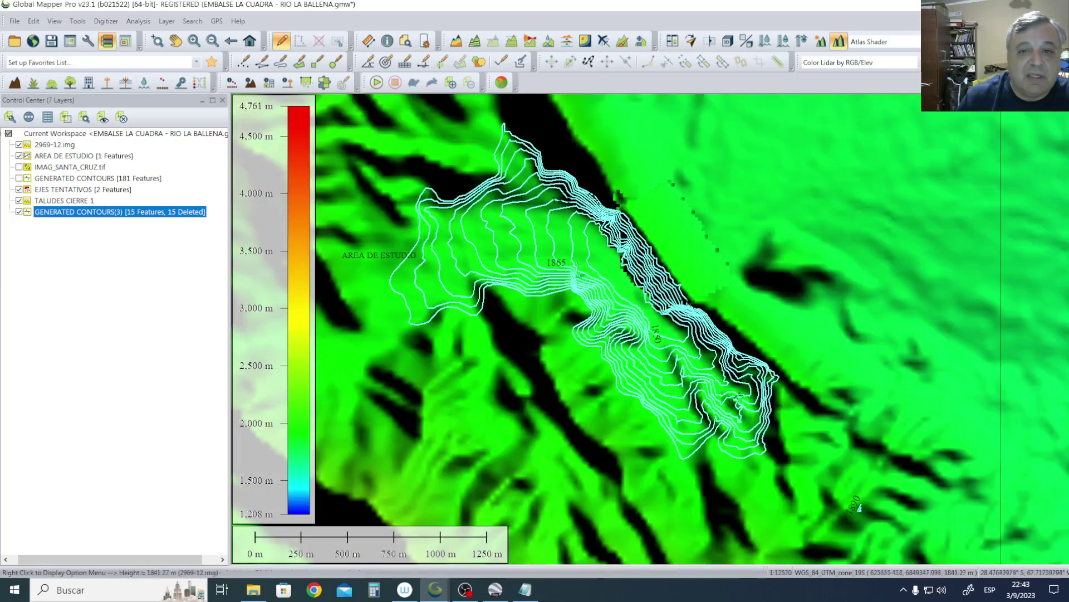
left_click(20, 167)
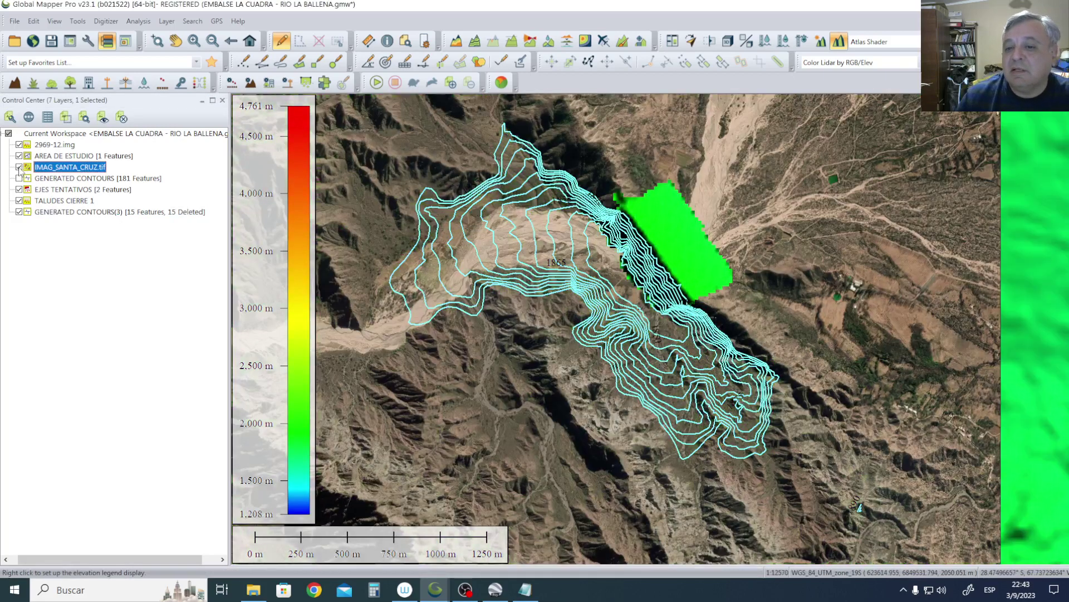
left_click(20, 167)
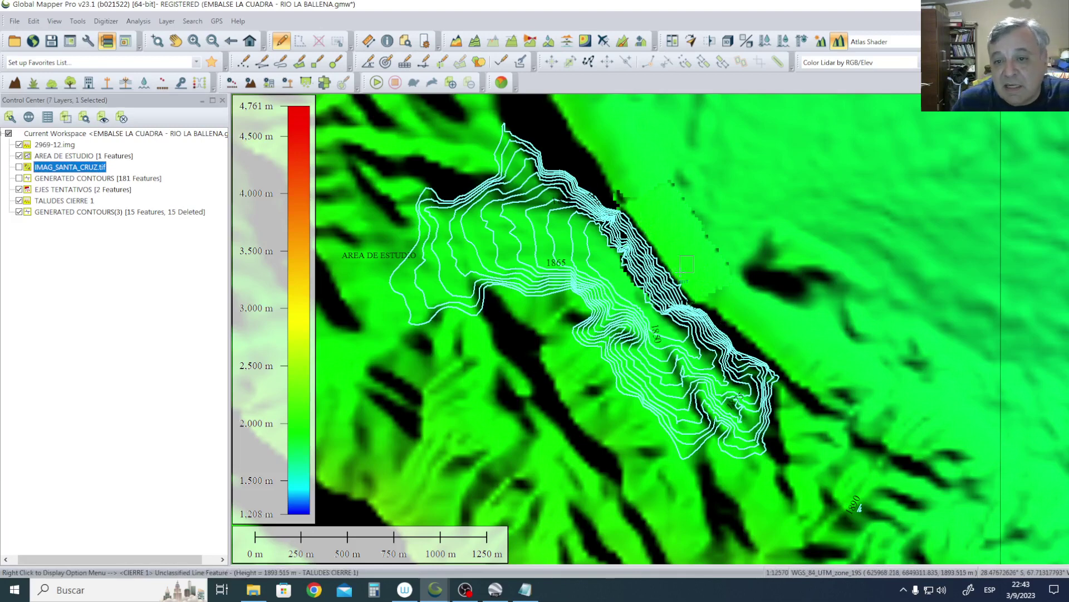
left_click_drag(674, 254, 627, 282)
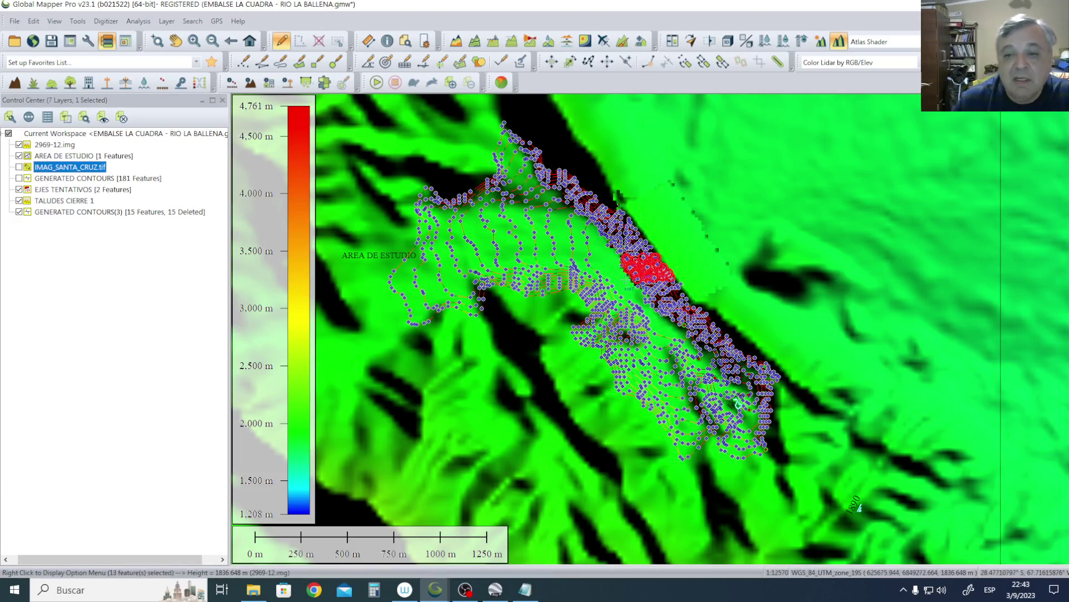
right_click(645, 280)
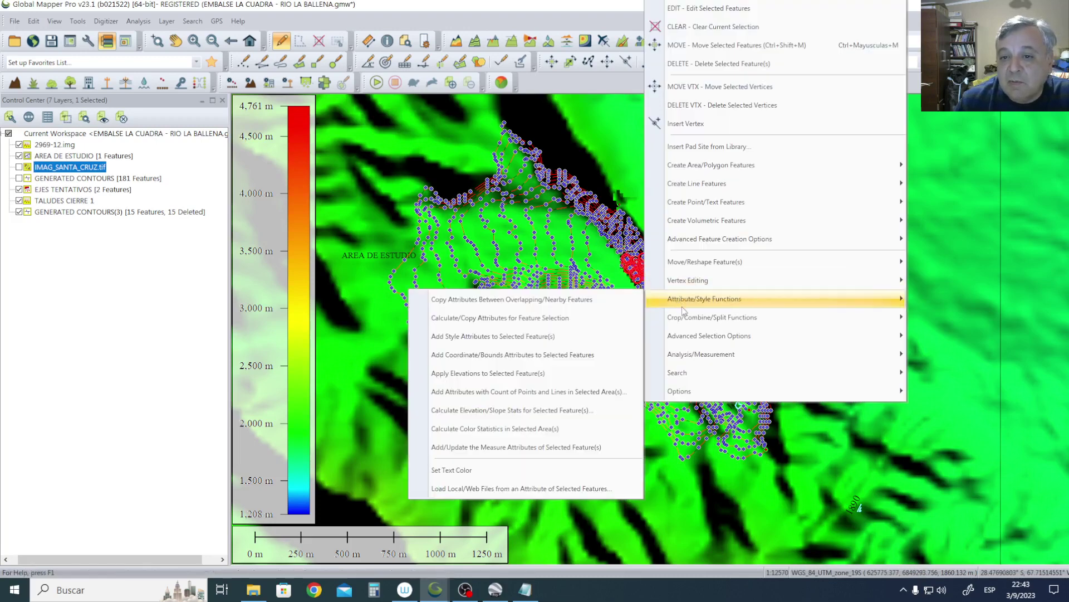
mouse_move(702, 354)
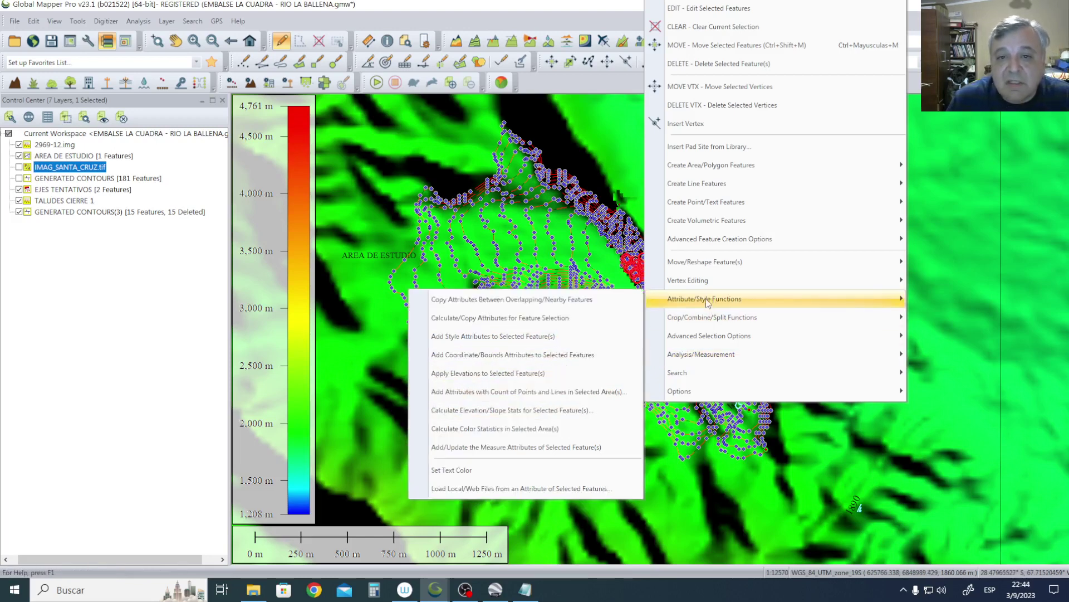
left_click(714, 26)
Select the GENERATED CONTOURS(3) lines crossing the lower embankment area and calculate their pile volumes.
scroll(743, 368, "up", 1)
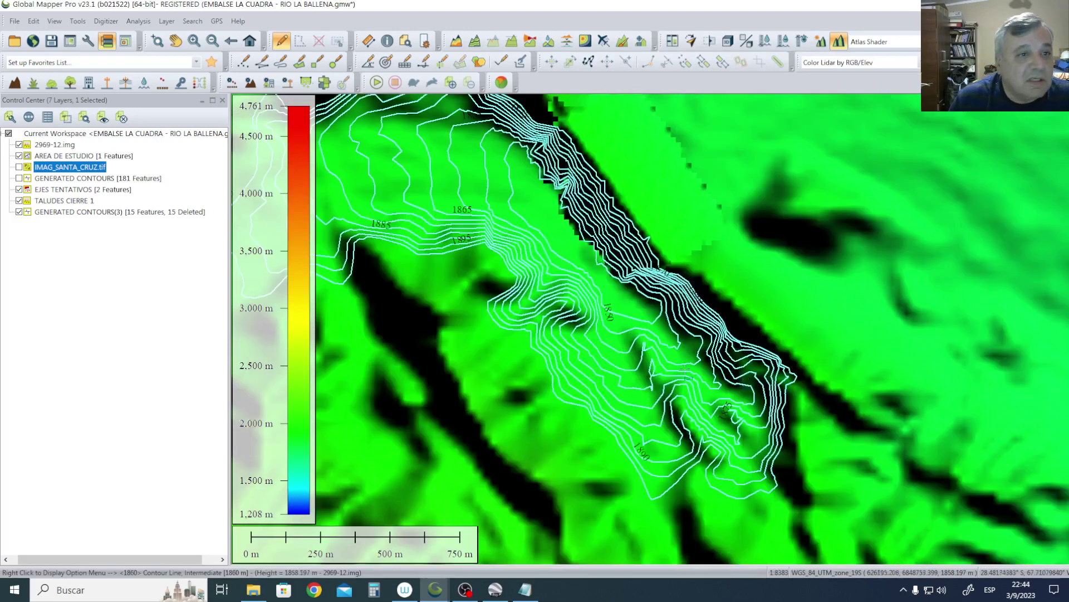
left_click(75, 214)
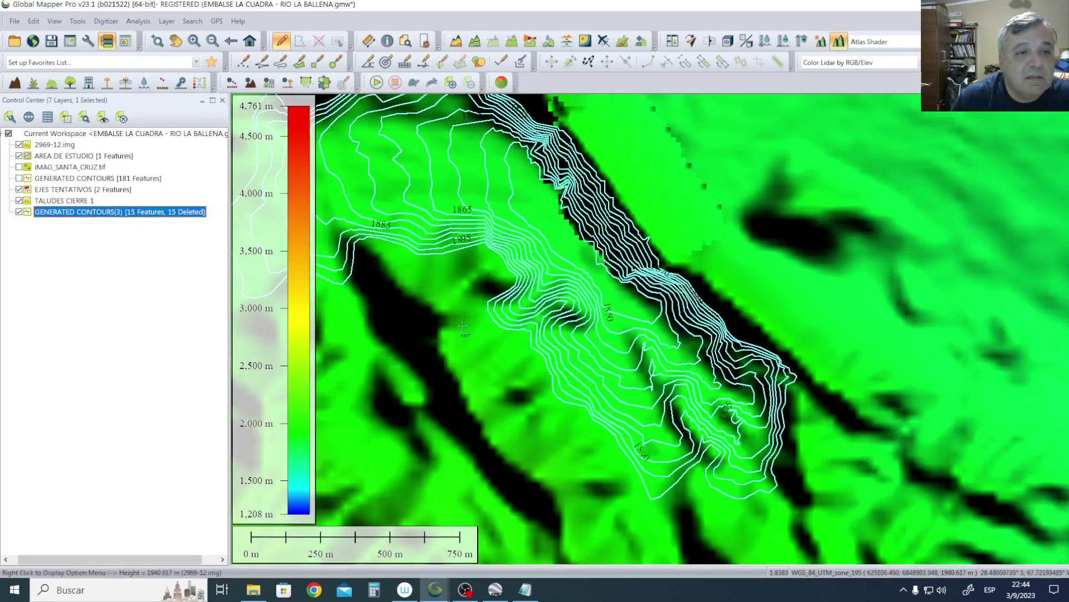
left_click_drag(691, 272, 633, 307)
right_click(651, 289)
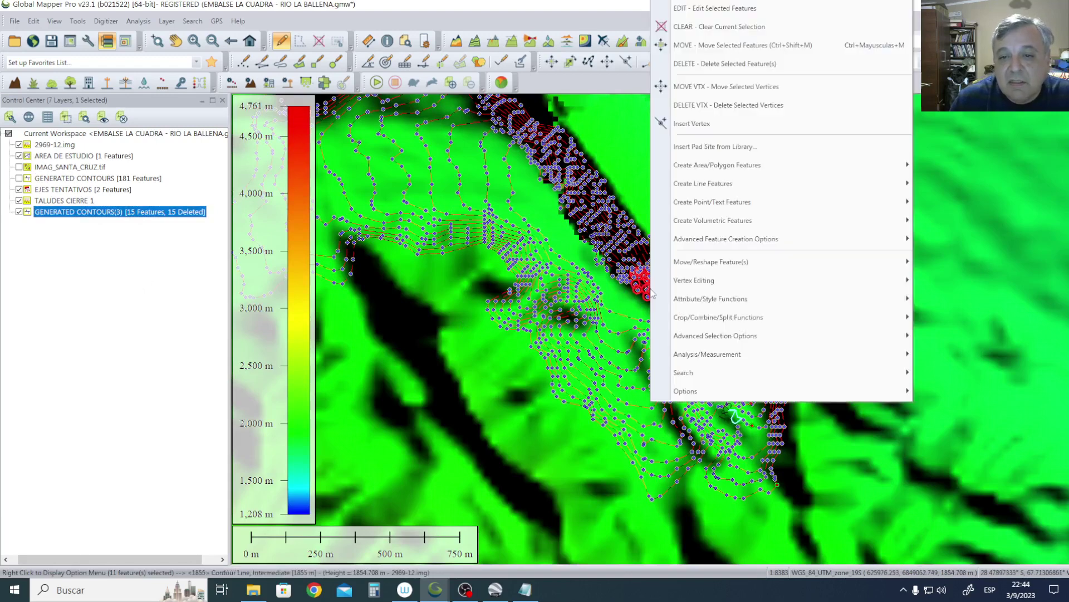
mouse_move(701, 336)
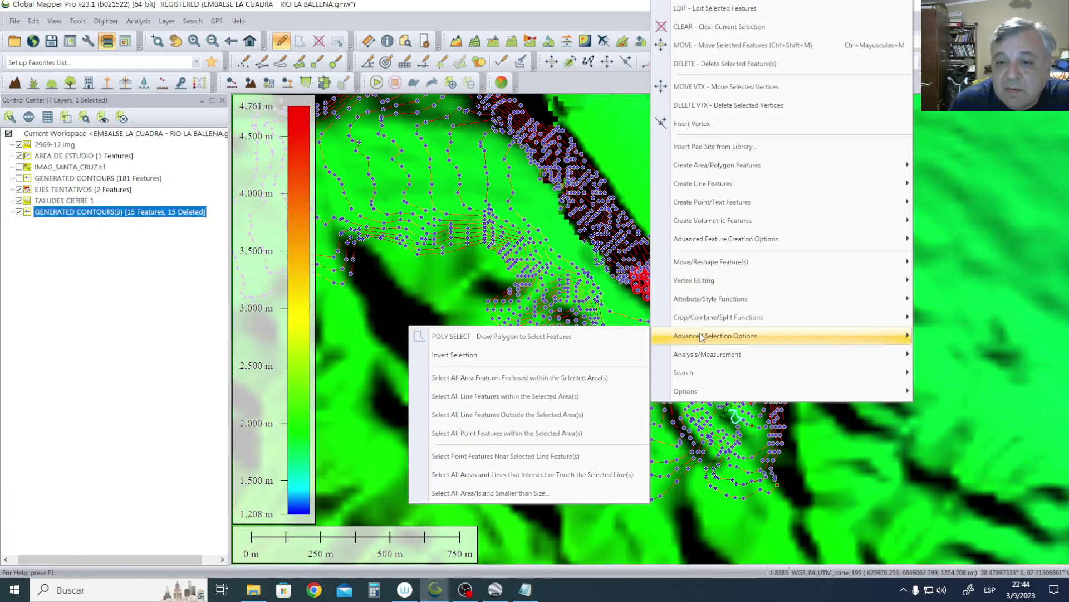
mouse_move(712, 361)
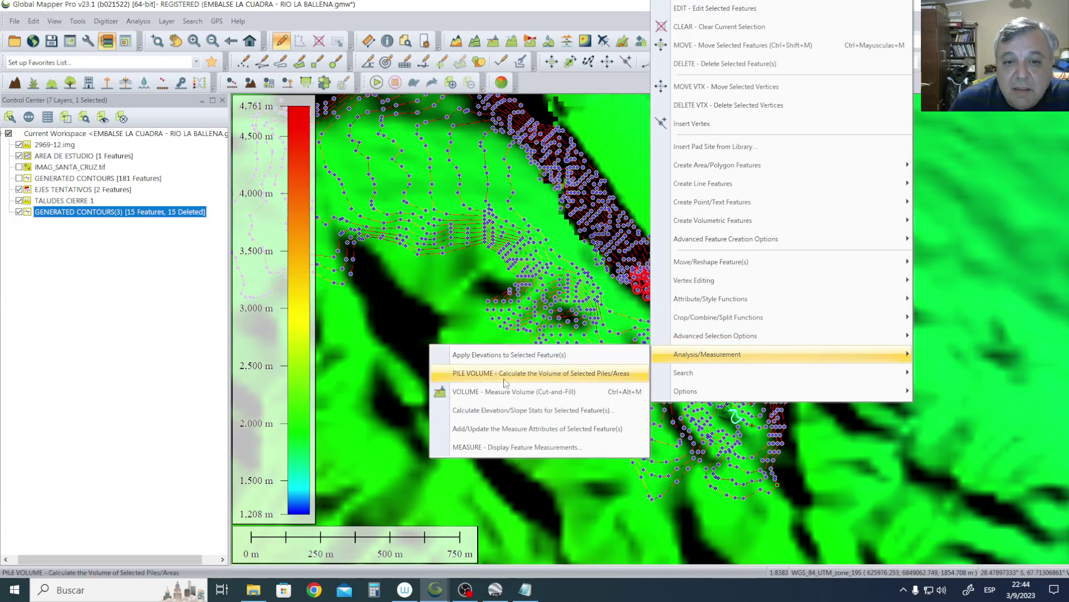
left_click(470, 373)
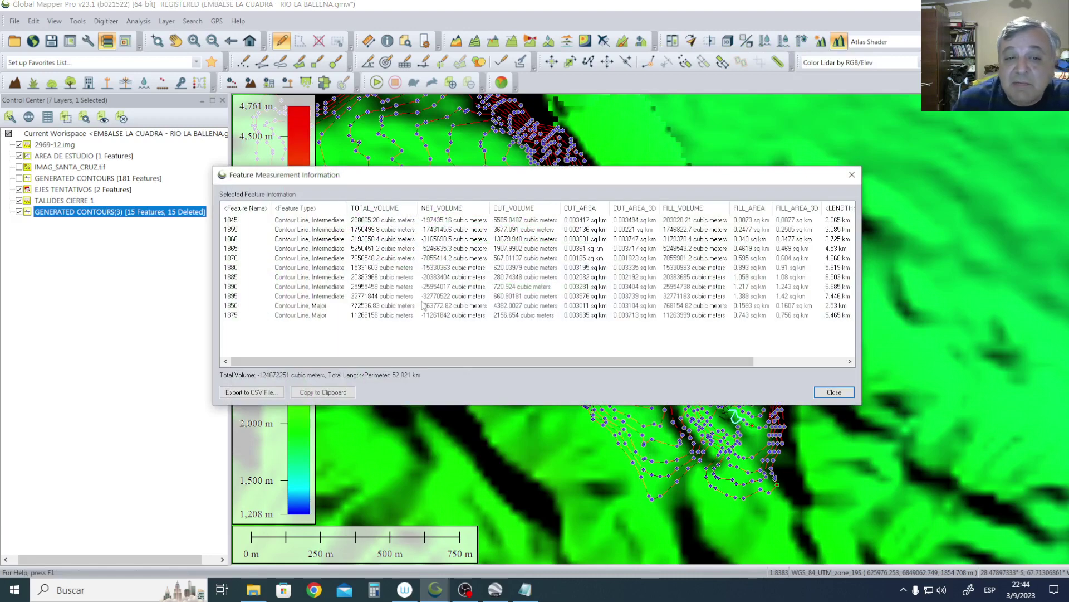
Copy the feature measurement table to the clipboard and paste it into cell A1 of a new blank Excel workbook.
left_click(328, 391)
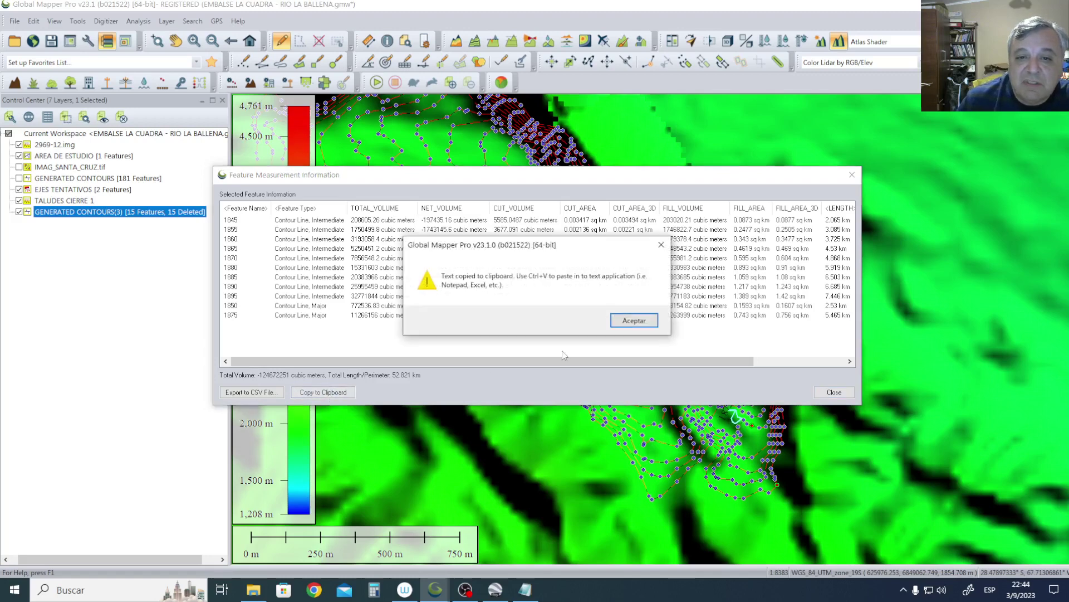
left_click(617, 322)
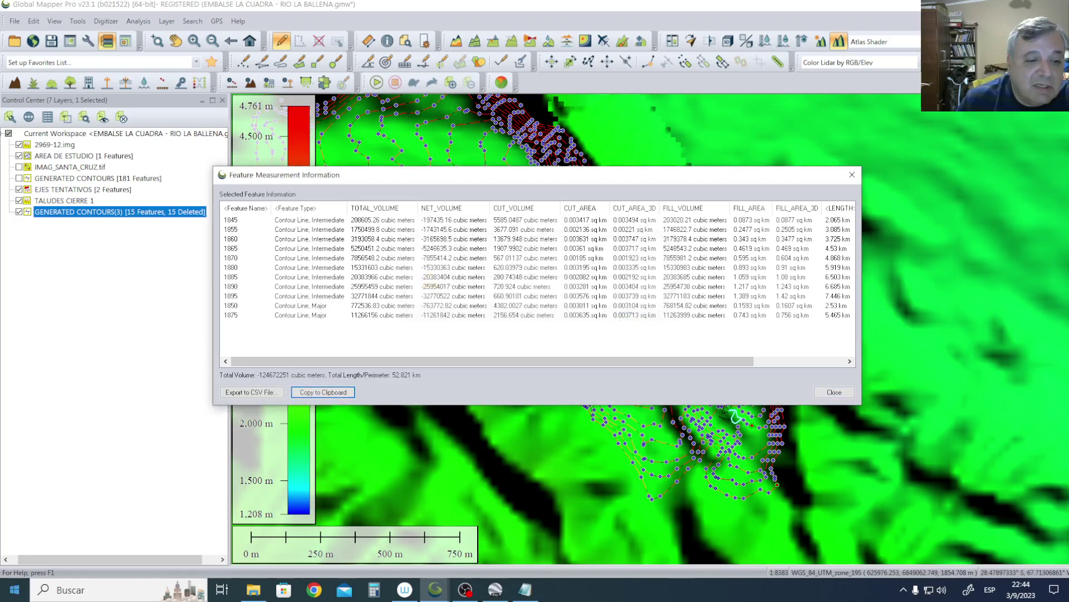
left_click(15, 589)
left_click(233, 379)
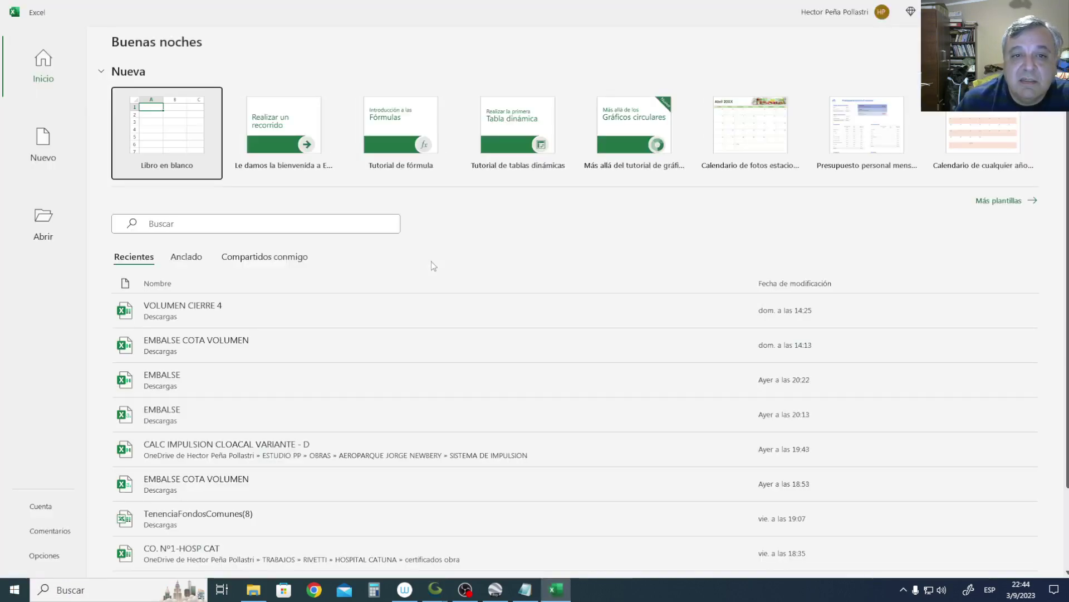
left_click(182, 148)
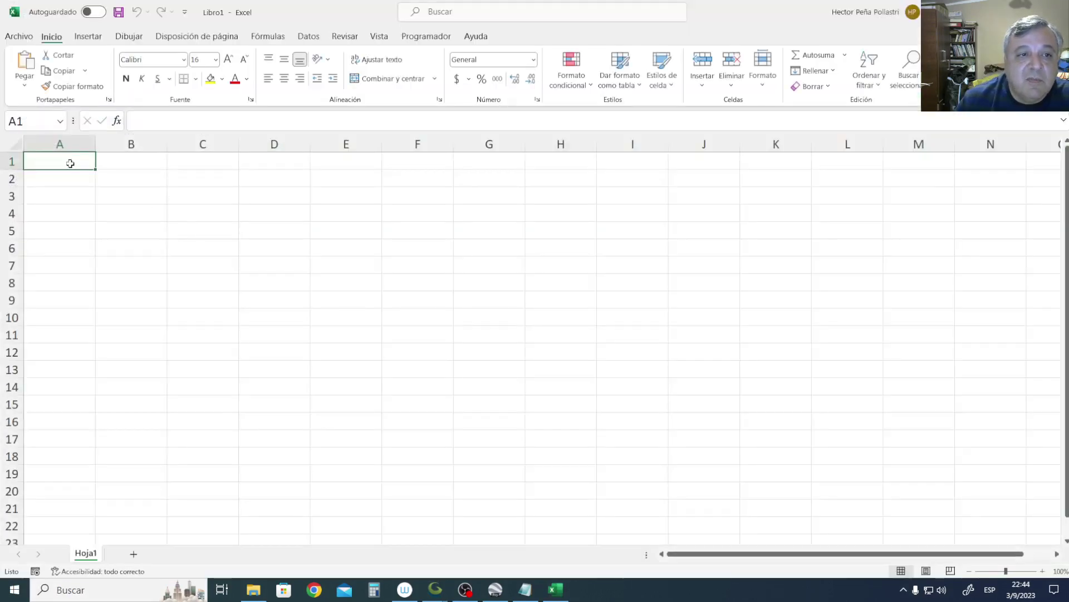
right_click(69, 163)
left_click(96, 249)
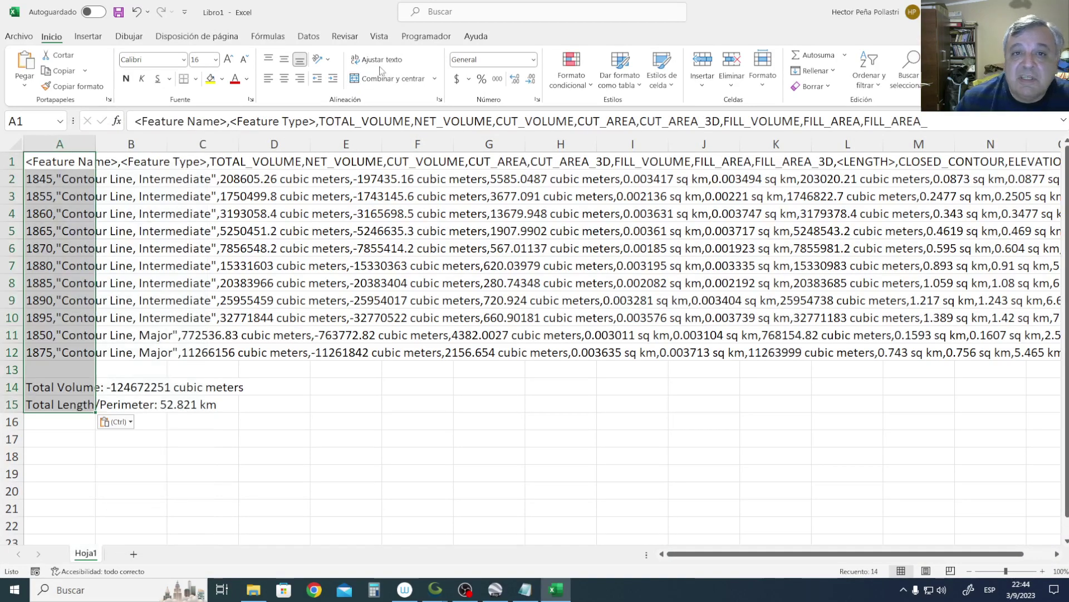
Split the pasted measurement data in column A into separate columns, using tab and comma as delimiters.
left_click(308, 37)
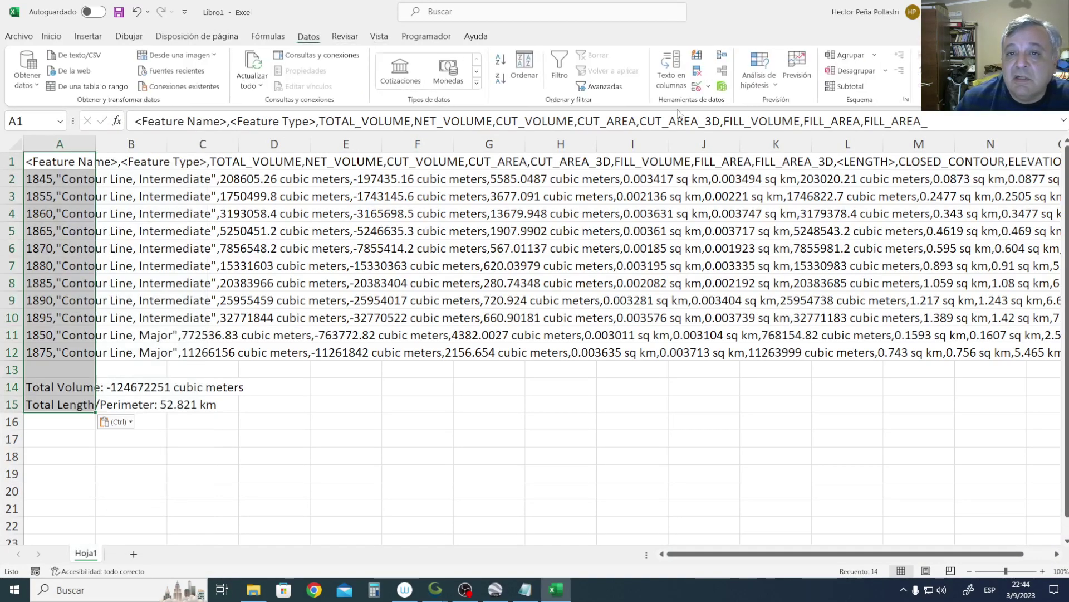
left_click(671, 72)
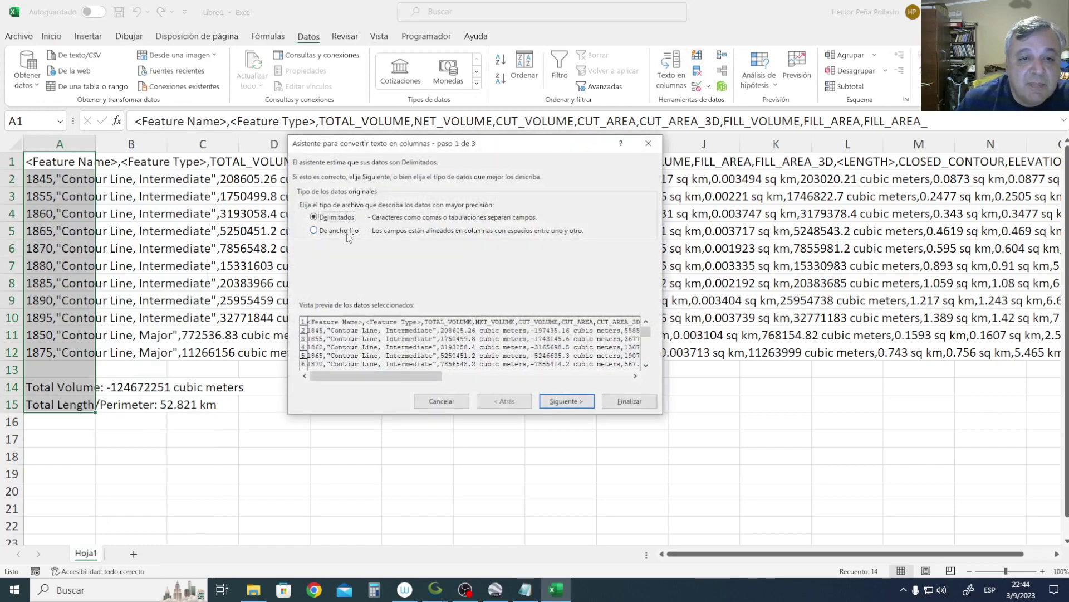
left_click(561, 406)
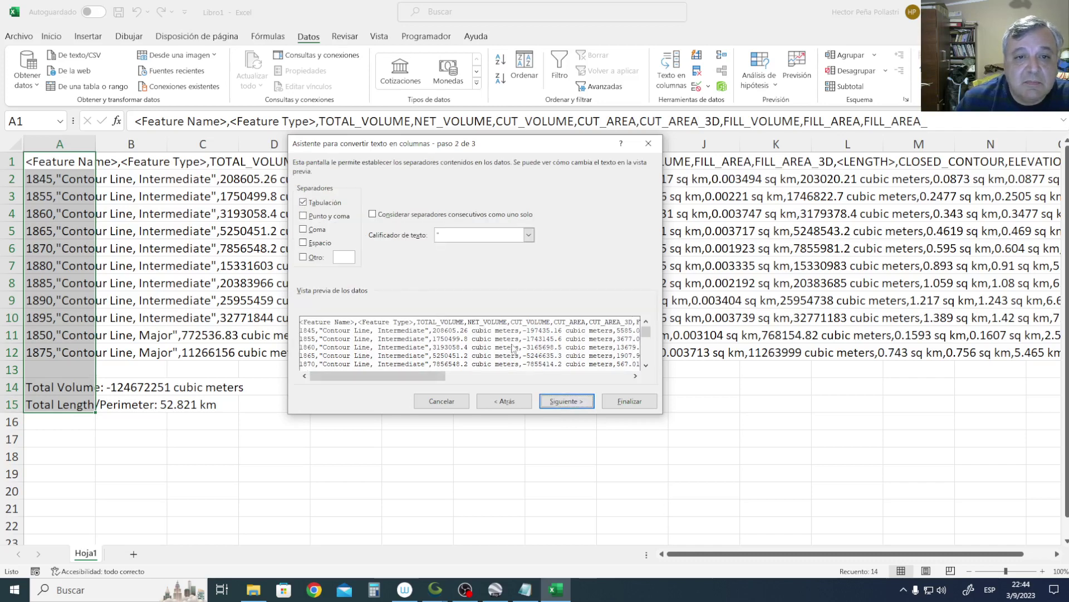
left_click(314, 234)
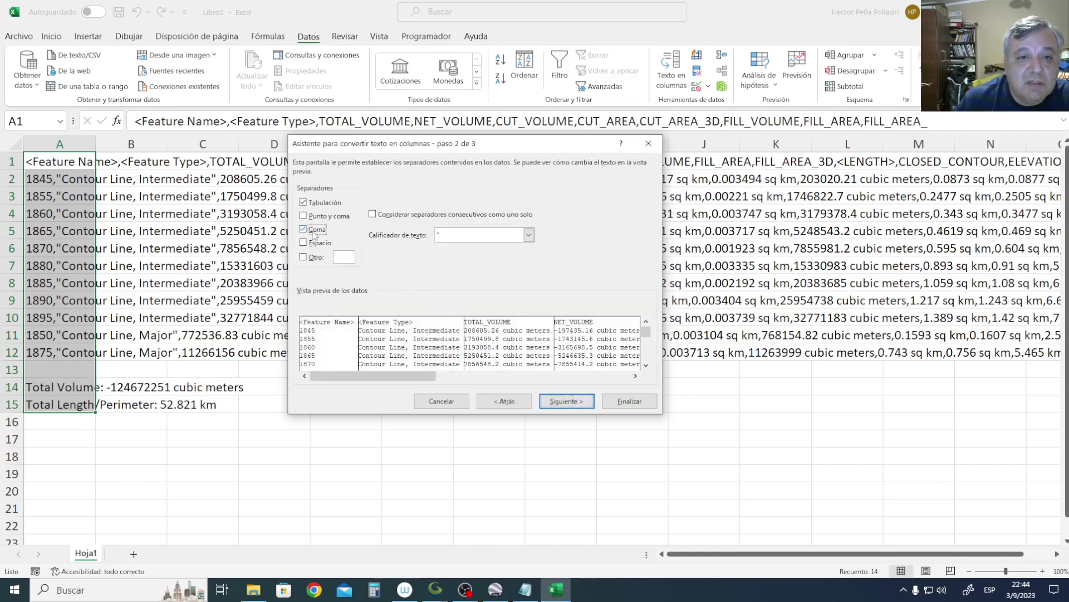
left_click(558, 403)
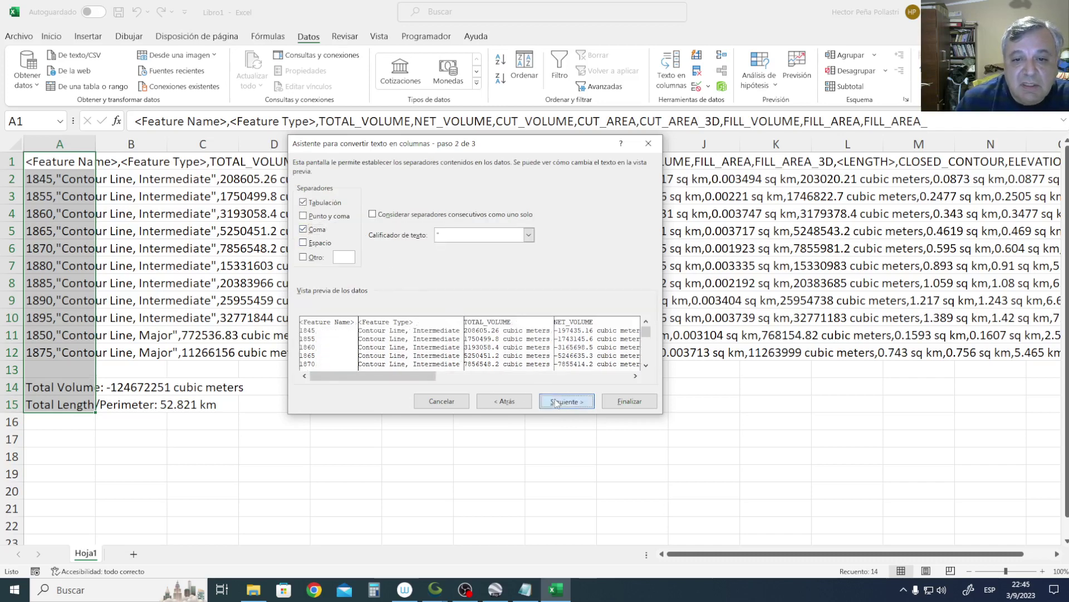
left_click(620, 404)
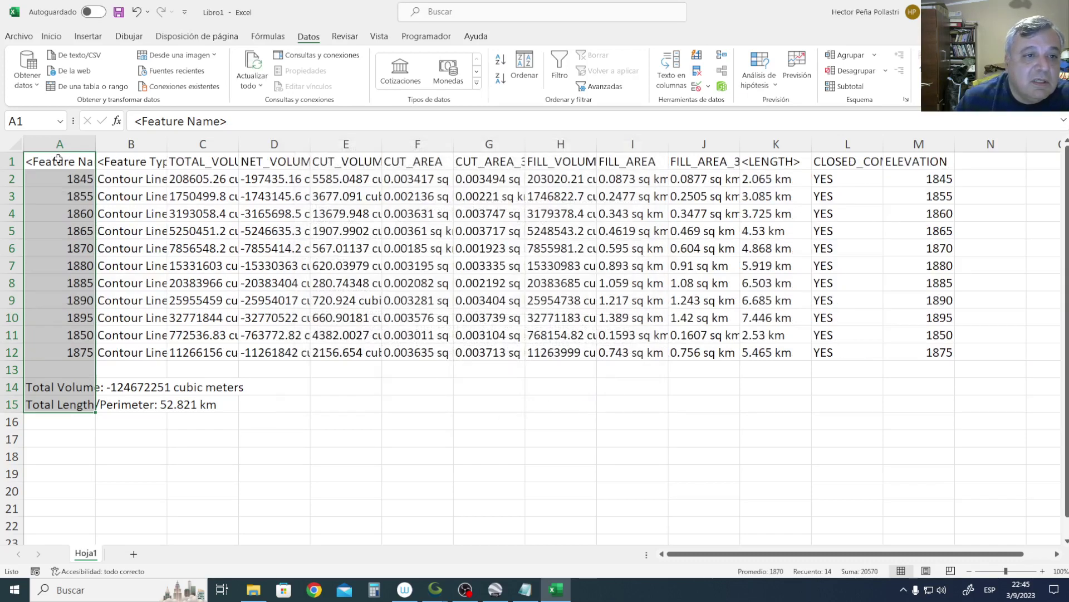
Wrap the text of the header cells A1:M1 and centre it horizontally and vertically.
left_click(58, 159)
left_click_drag(42, 161, 932, 160)
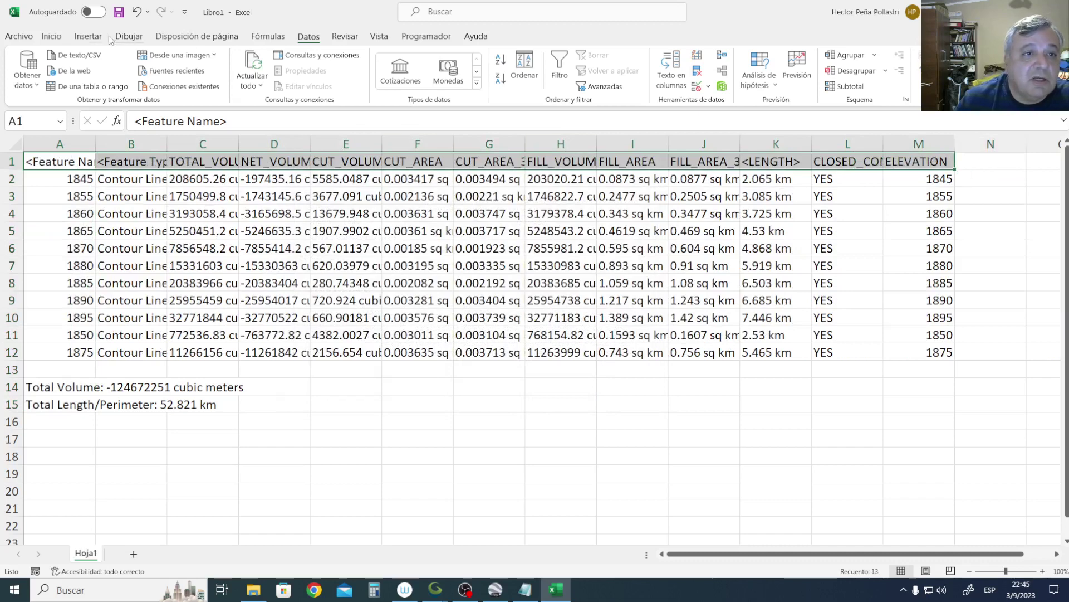
left_click(52, 38)
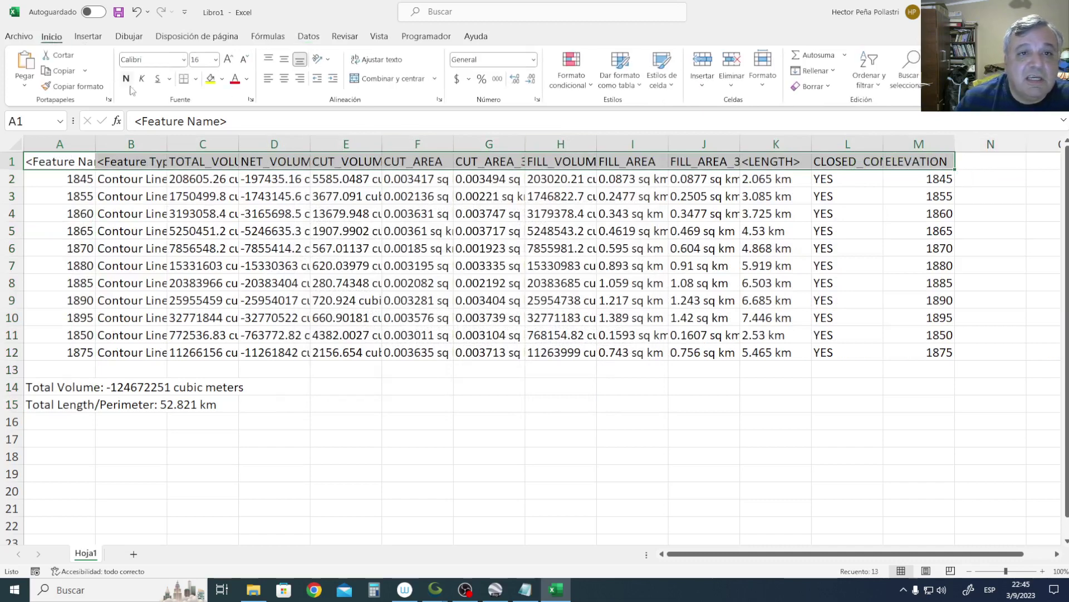
left_click(383, 60)
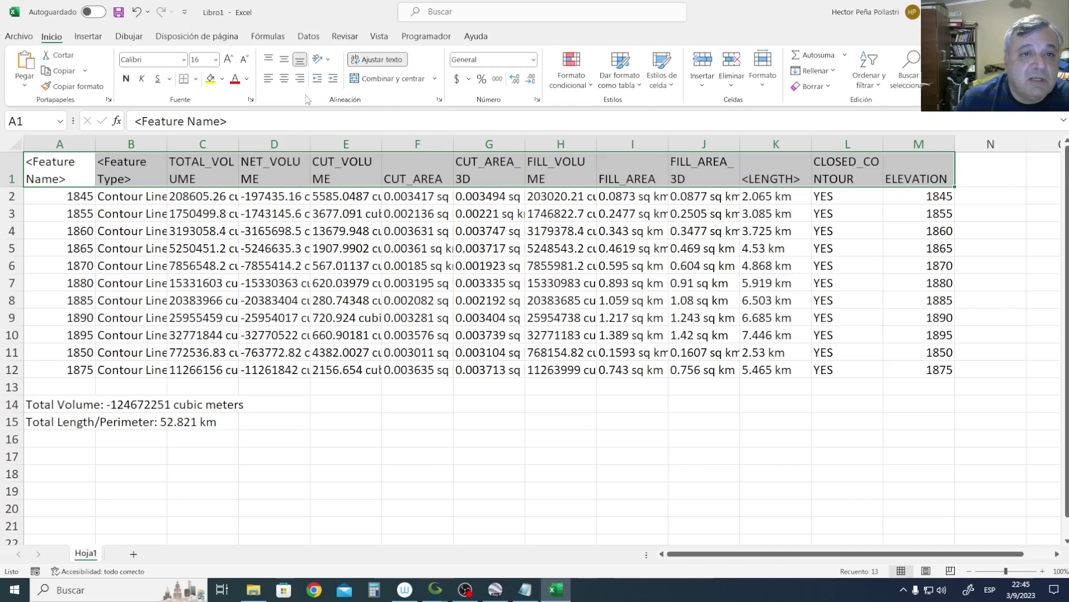
left_click(284, 79)
left_click(285, 60)
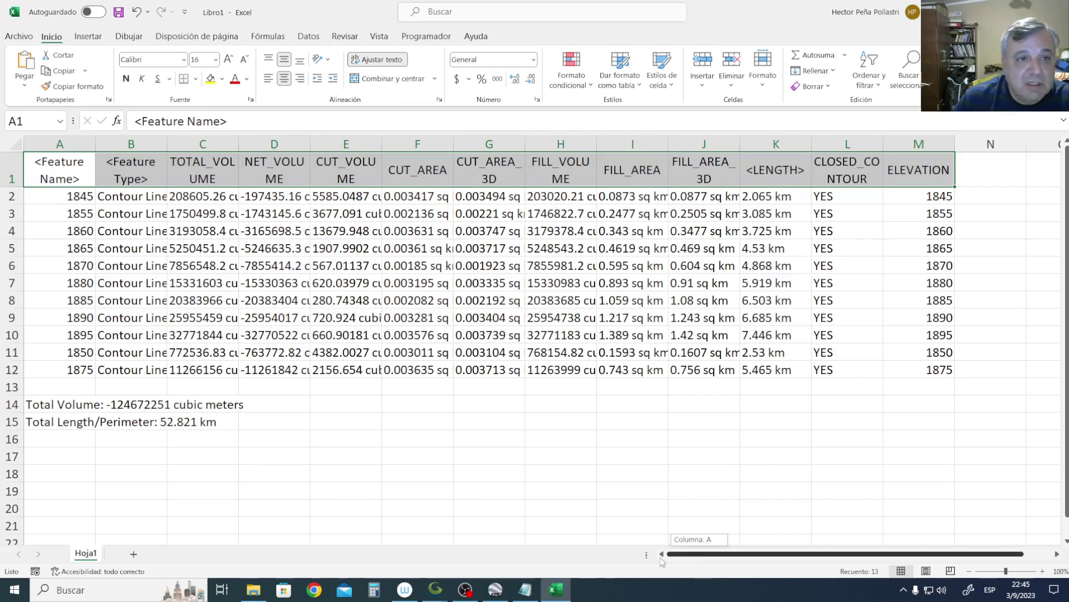
Sort the contour data rows A2:M12 from smallest to largest by feature name.
left_click_drag(73, 199, 909, 365)
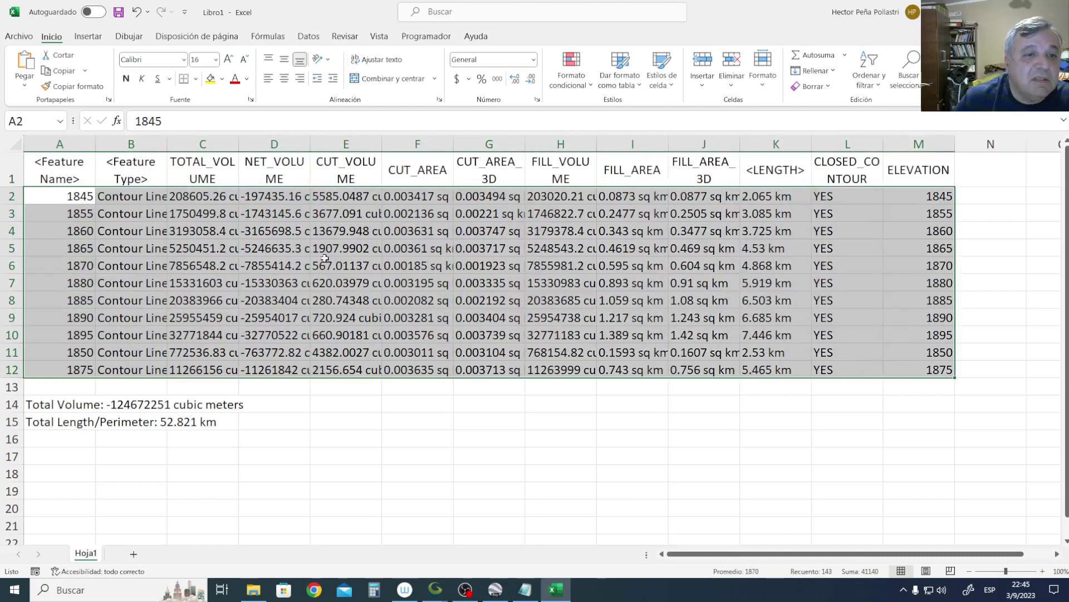
right_click(107, 240)
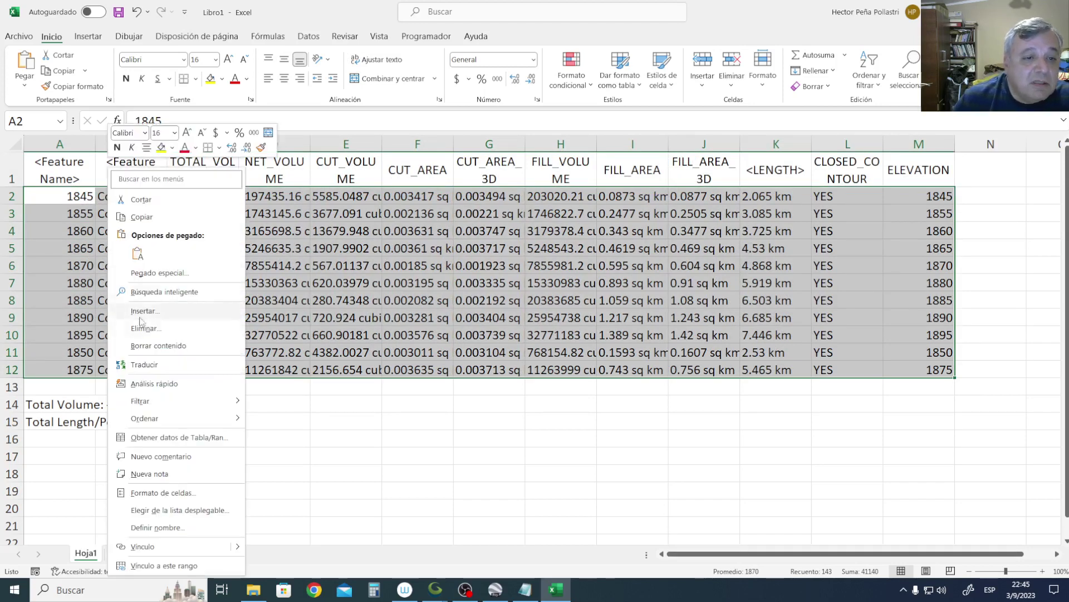
mouse_move(181, 422)
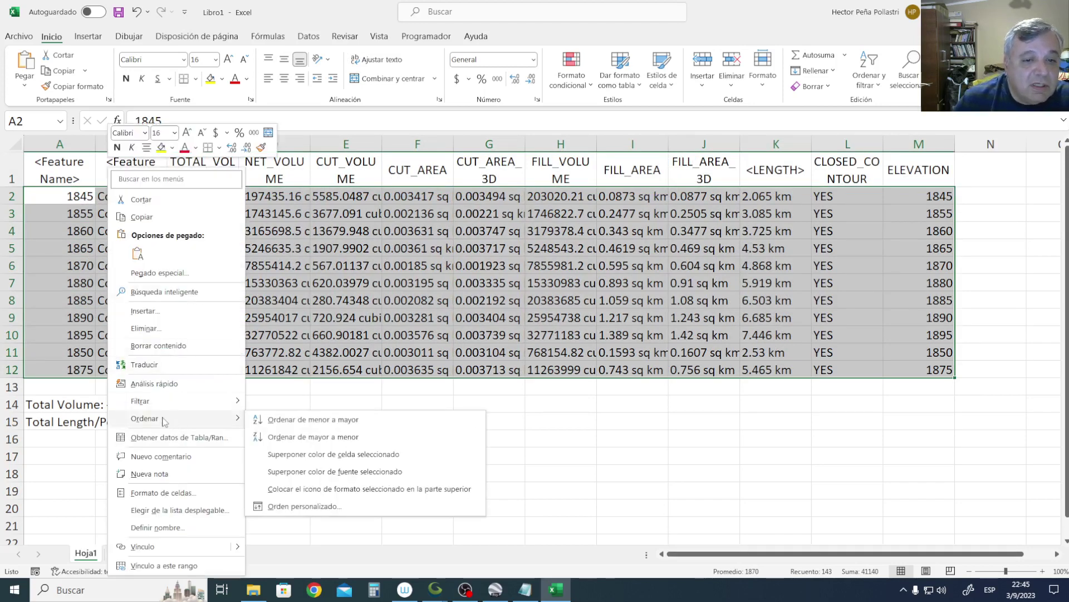
left_click(309, 425)
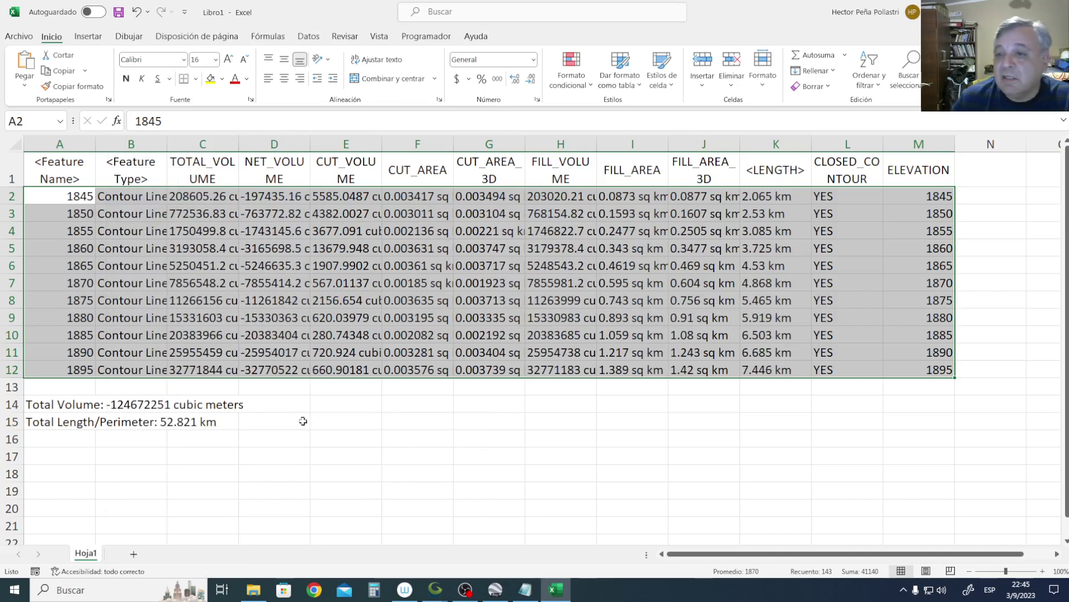
left_click(300, 410)
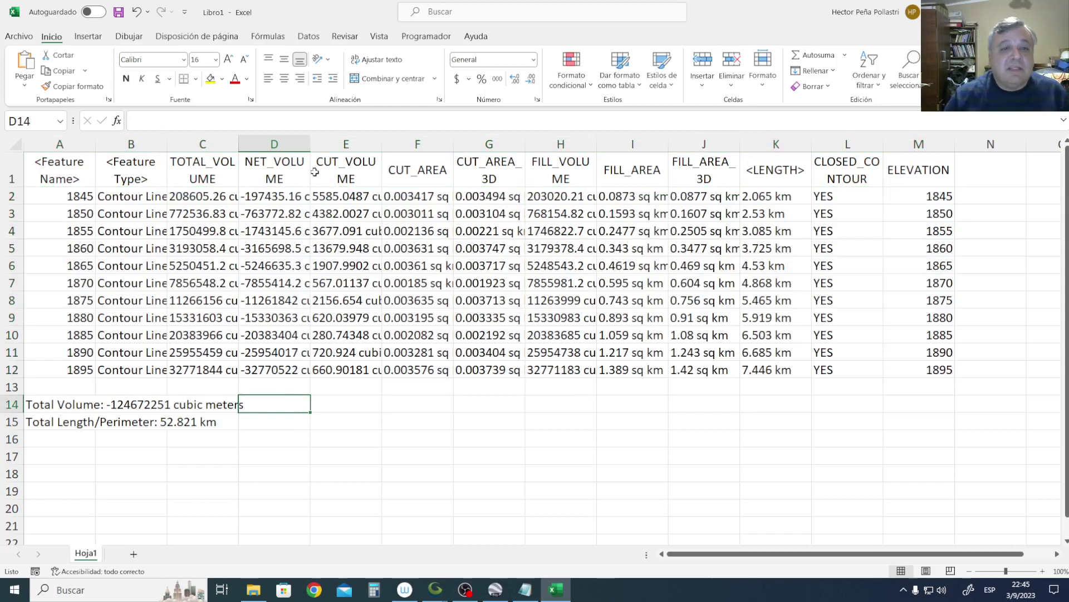
Compare the full TOTAL_VOLUME and NET_VOLUME entries of the 1845 contour in cells C2 and D2.
left_click(280, 196)
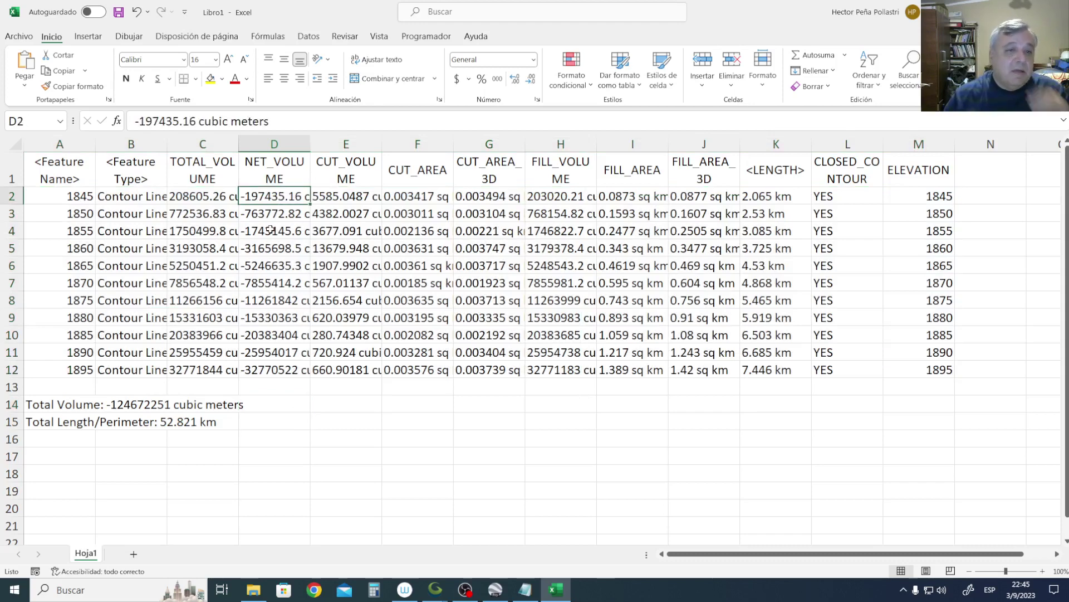
key("Left")
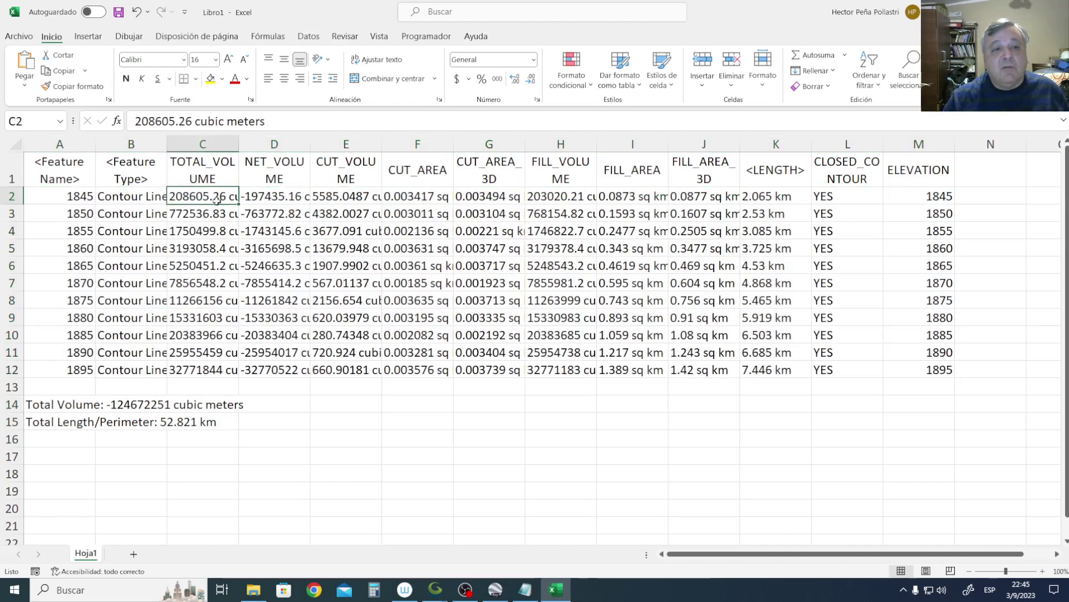
key("Right")
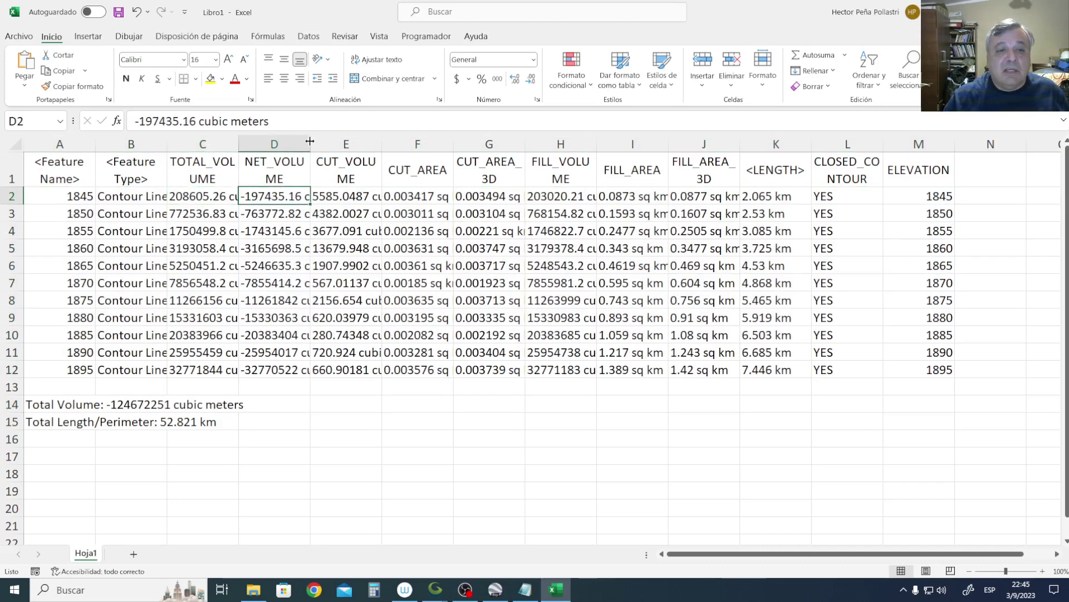
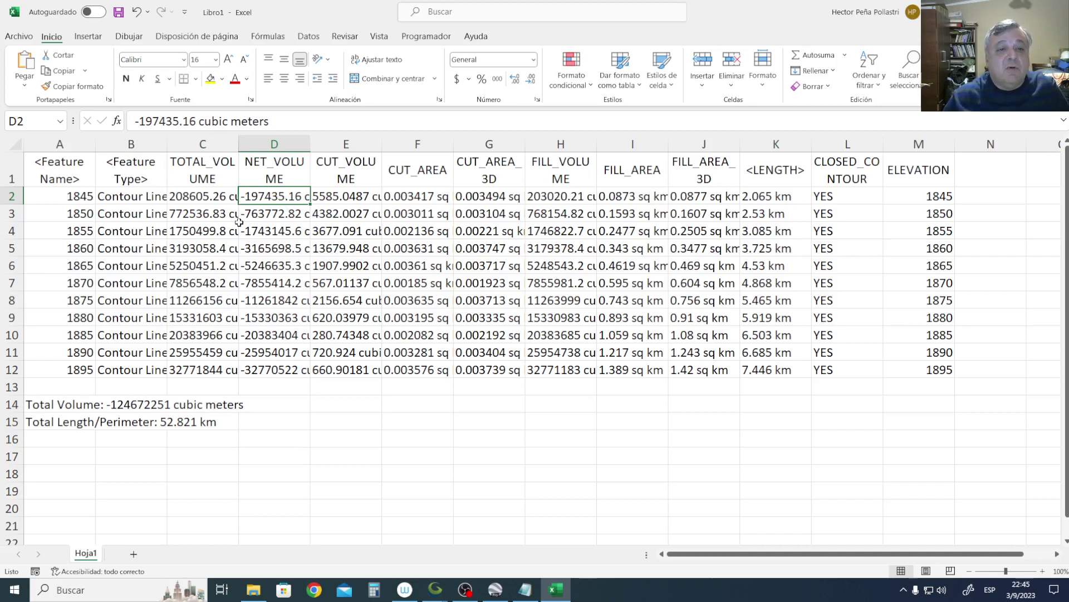
left_click(200, 195)
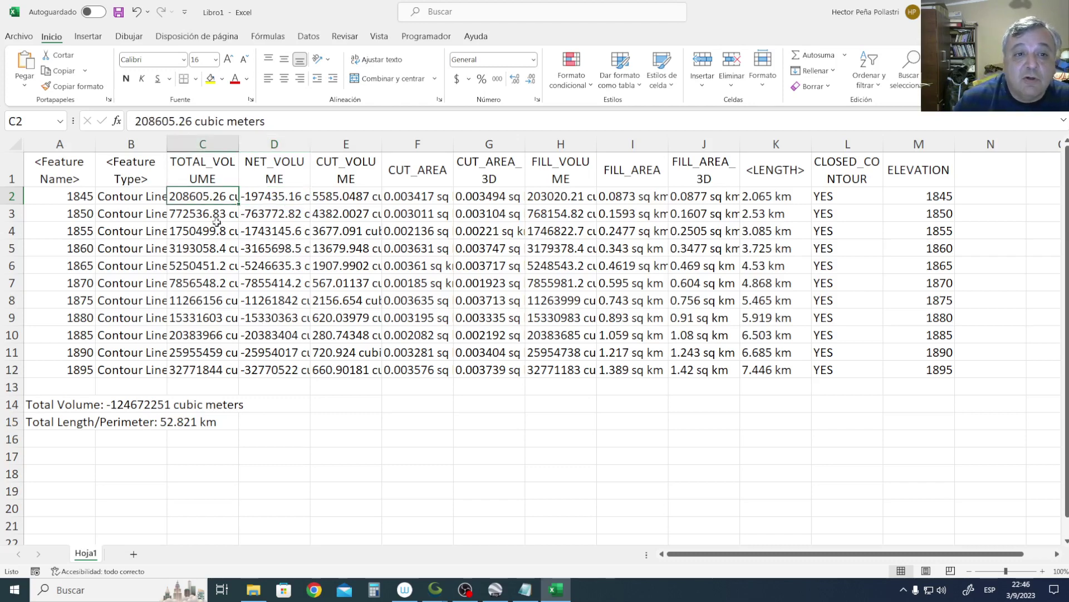
Copy the TOTAL_VOLUME values in C2:C12 and paste them below the table starting at C17.
left_click(194, 122)
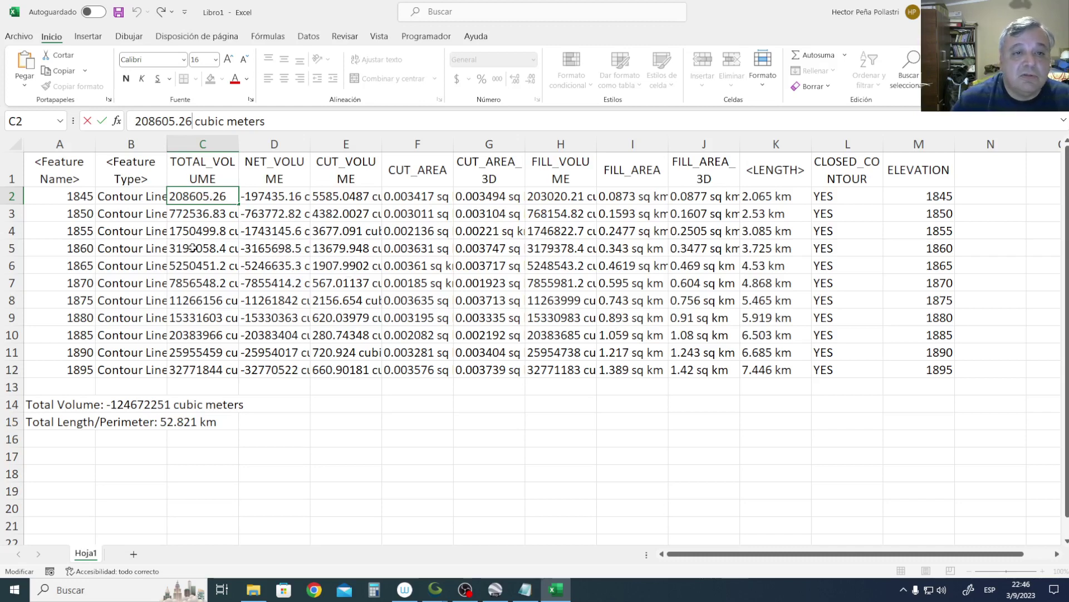
key("Escape")
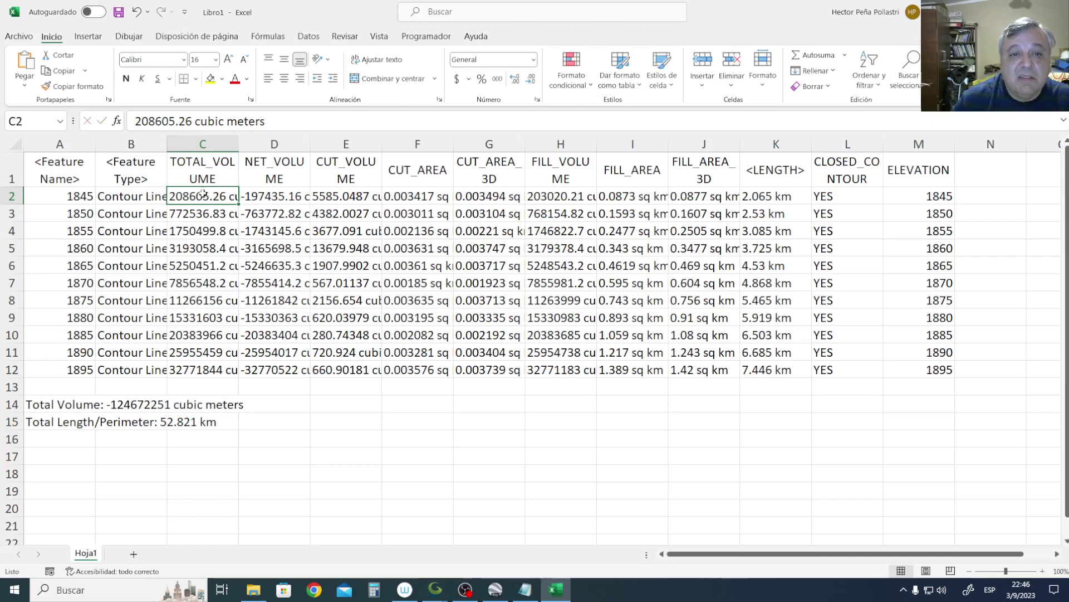
left_click_drag(200, 196, 201, 370)
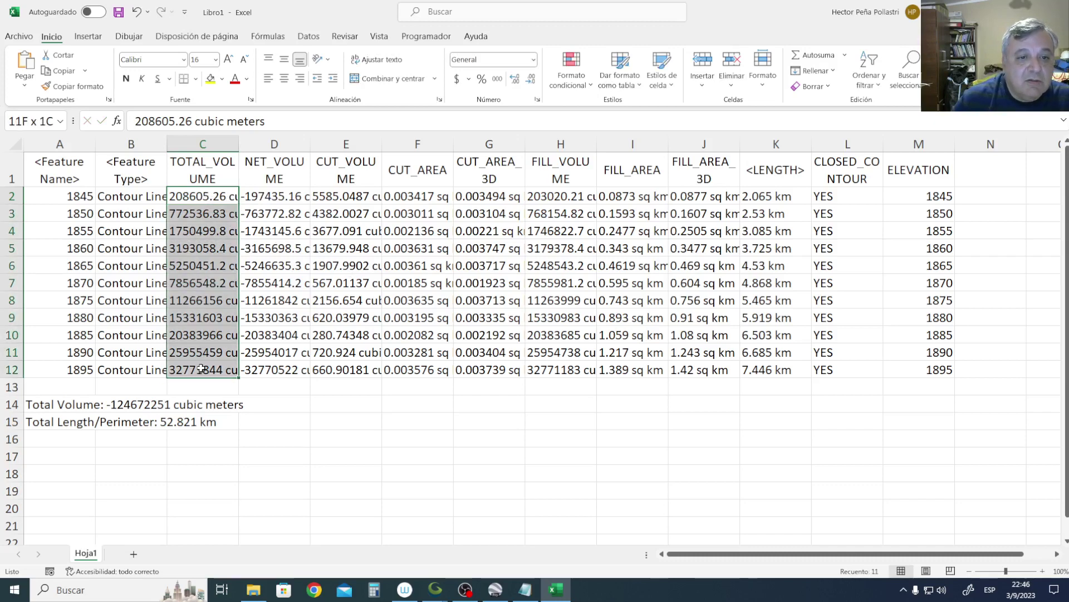
right_click(208, 267)
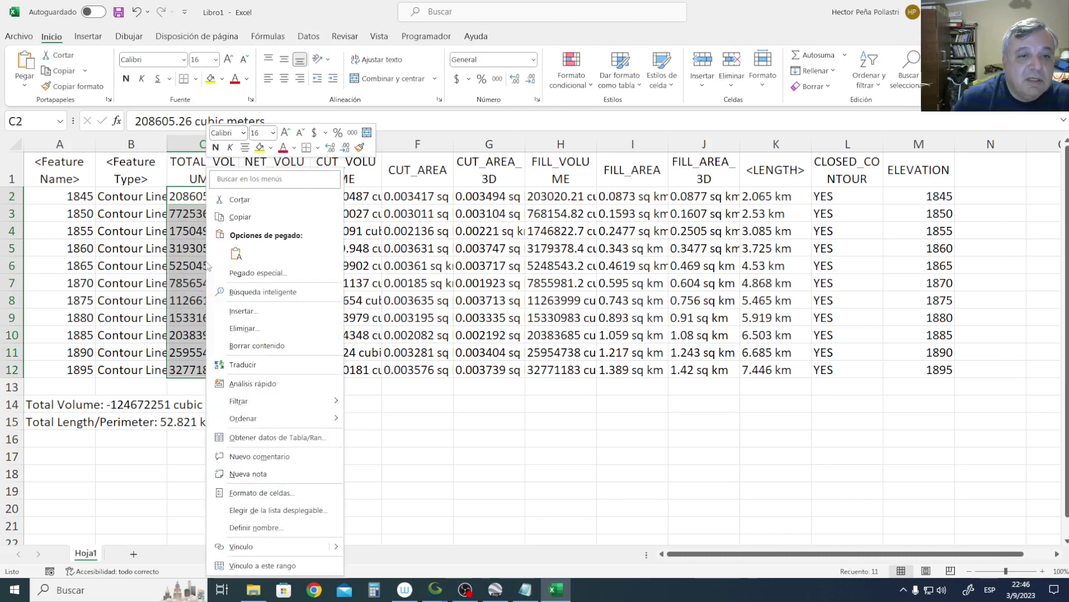
left_click(239, 217)
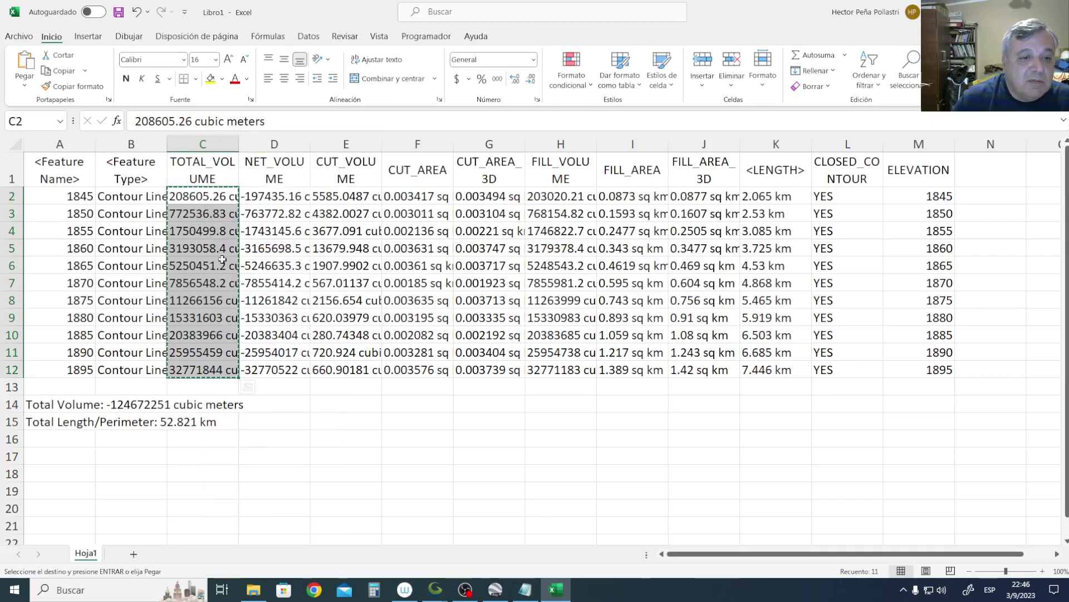
left_click(66, 458)
right_click(197, 457)
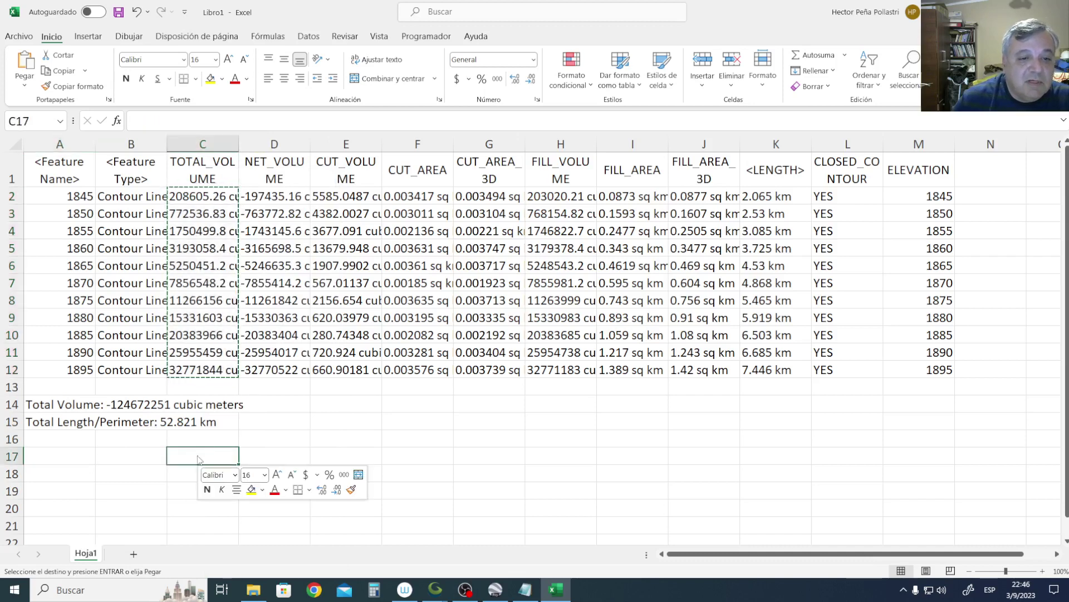
left_click(248, 165)
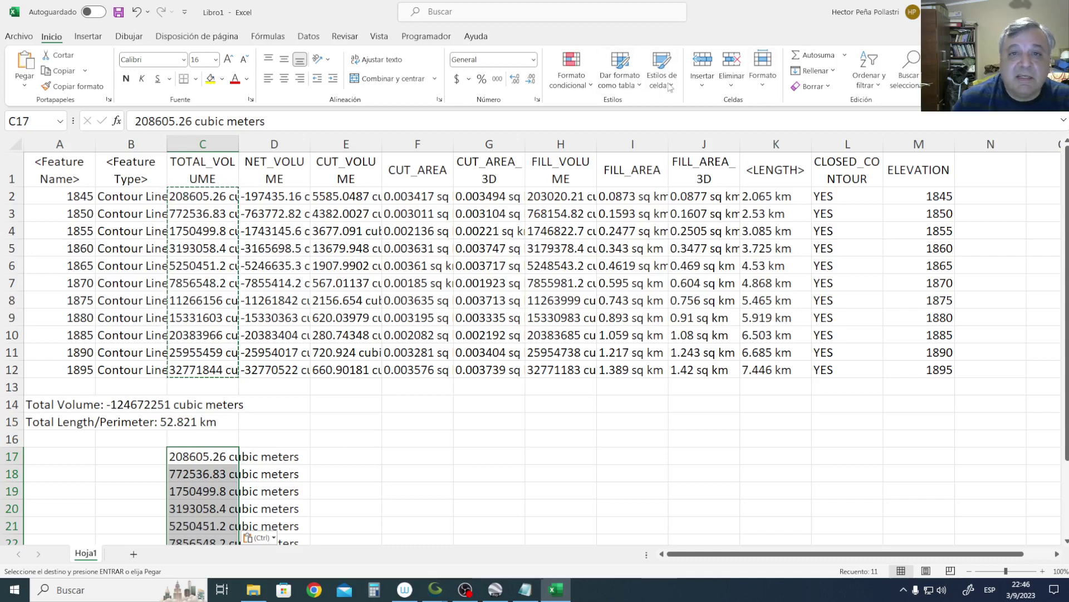
Split the pasted volumes in C17:C27 with Text to Columns as delimited data, adding space as a separator.
left_click(309, 37)
left_click(671, 73)
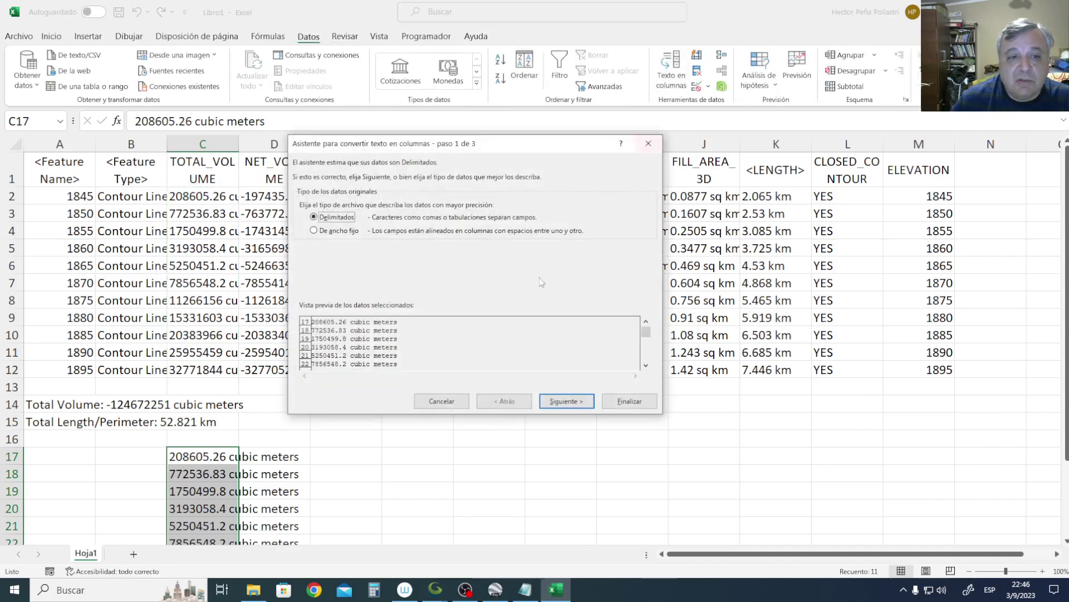
left_click(567, 401)
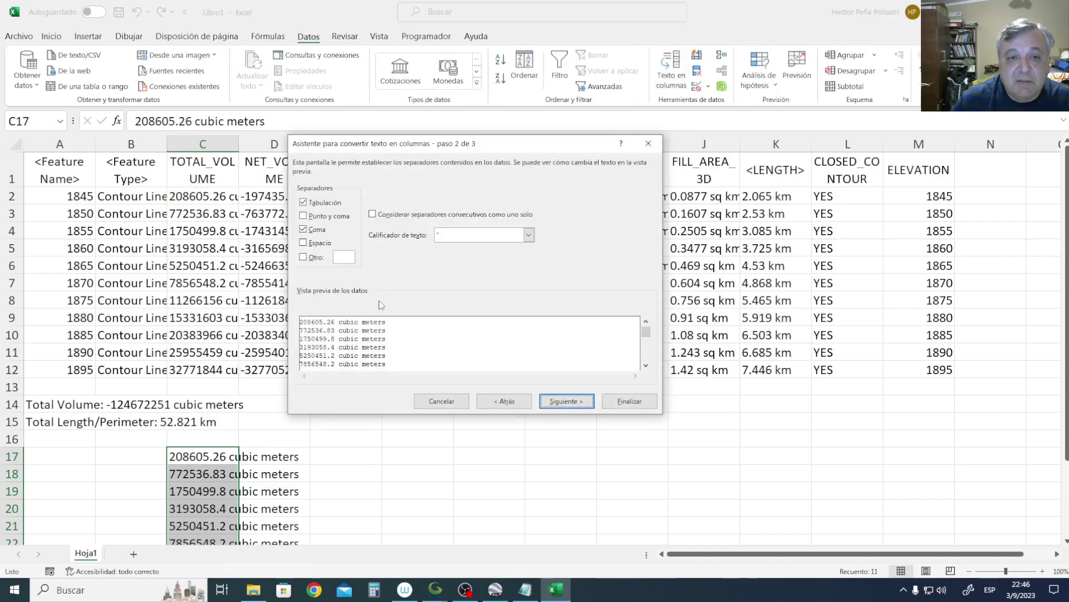
left_click(304, 243)
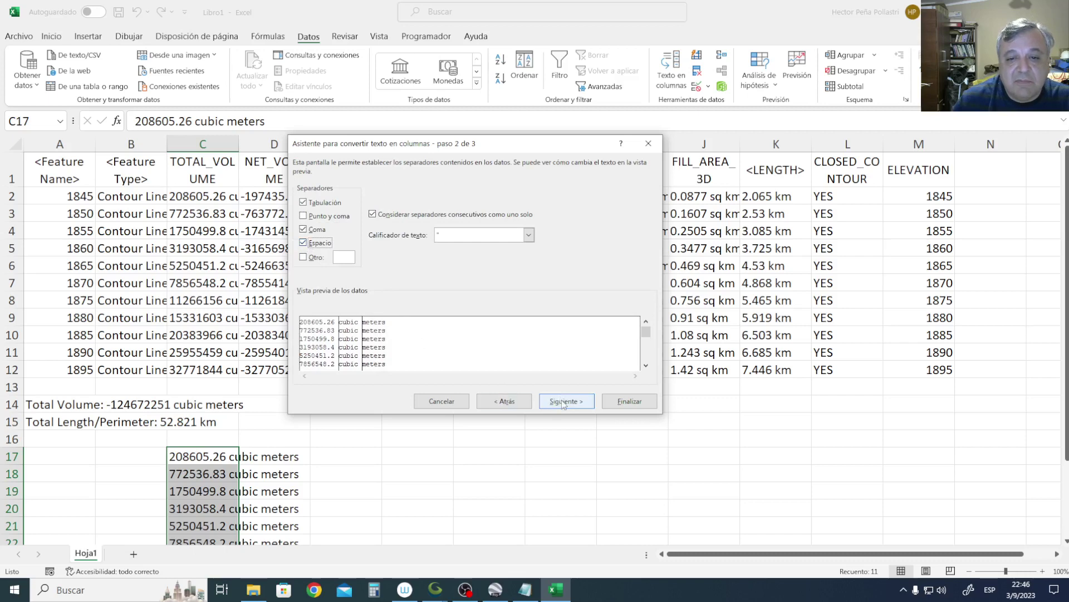
left_click(629, 401)
Copy the numeric volumes in C17:C27 and paste them over the TOTAL_VOLUME column starting at C2.
scroll(445, 406, "down", 2)
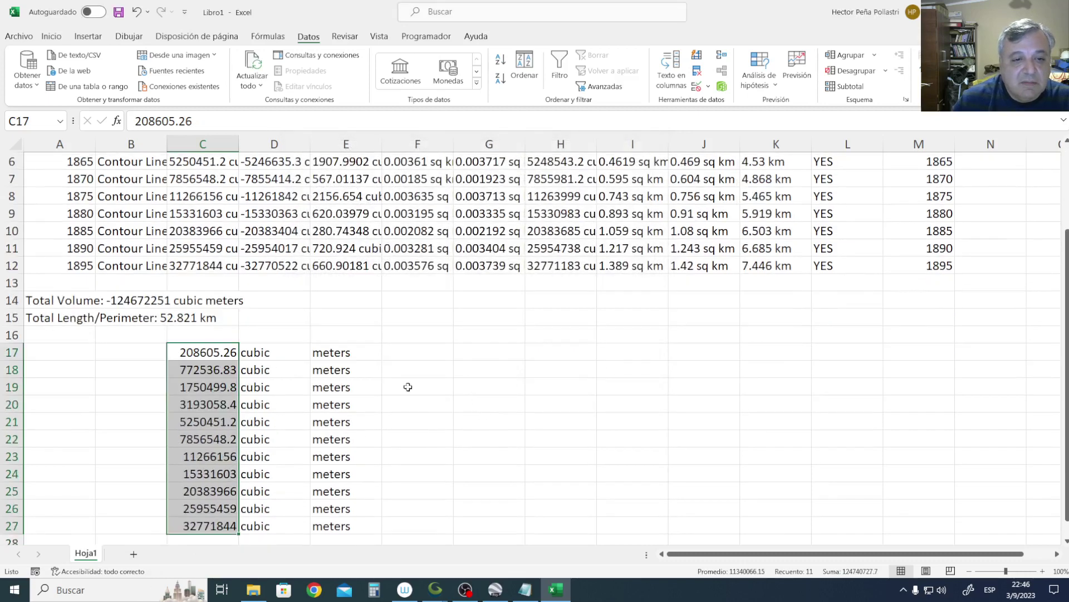
right_click(196, 399)
left_click(232, 61)
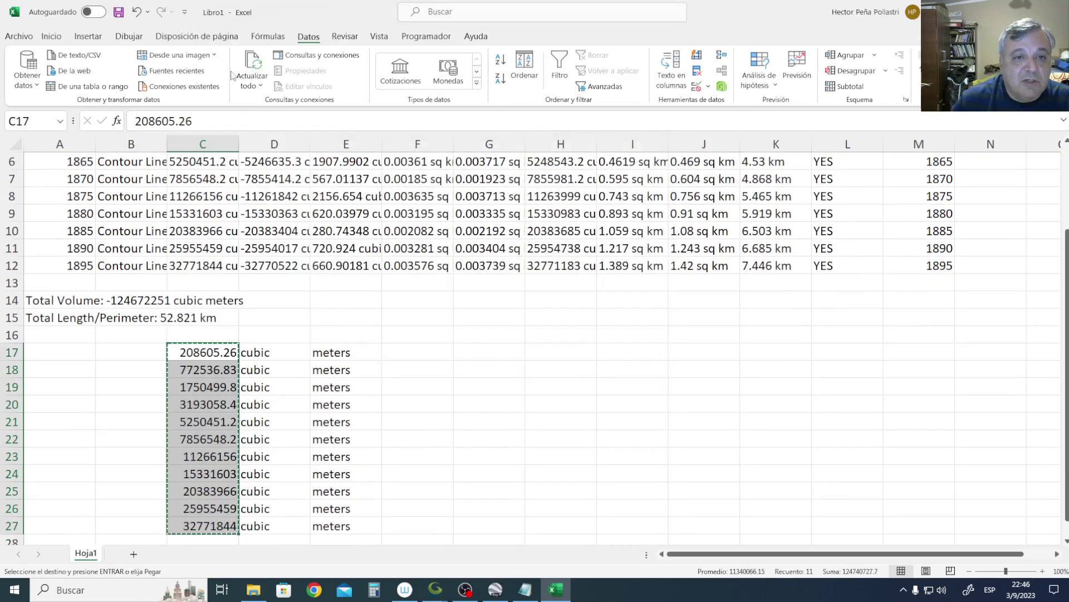
scroll(212, 240, "up", 2)
left_click(205, 195)
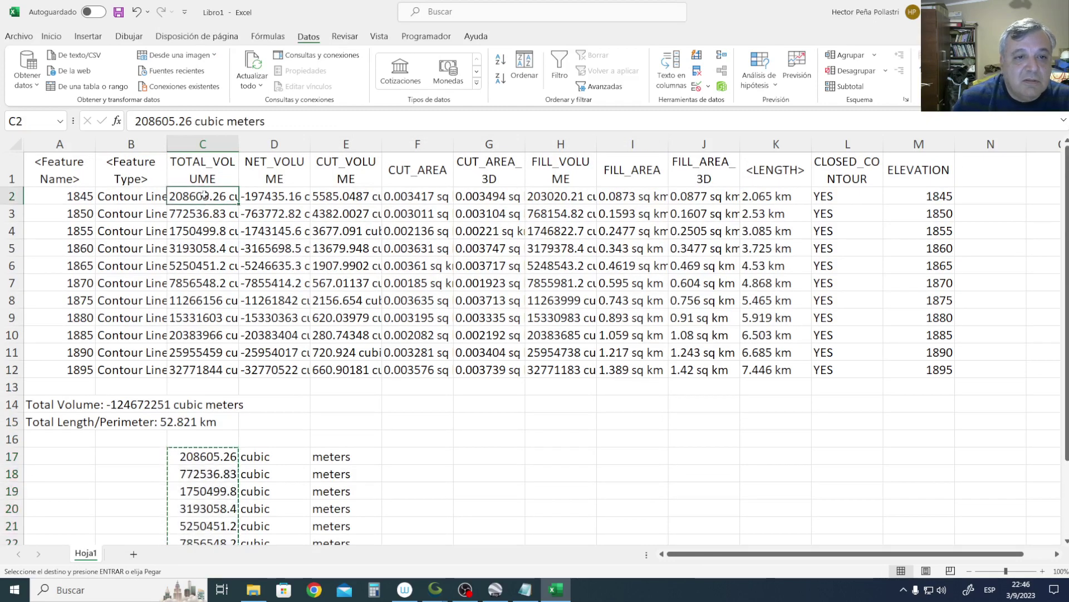
right_click(205, 194)
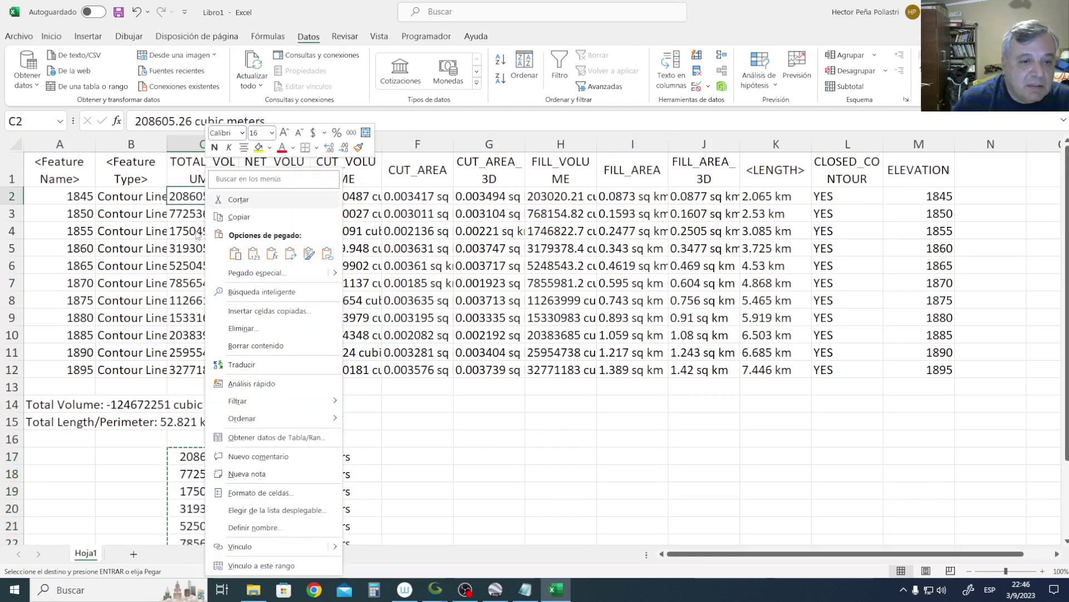
left_click(235, 253)
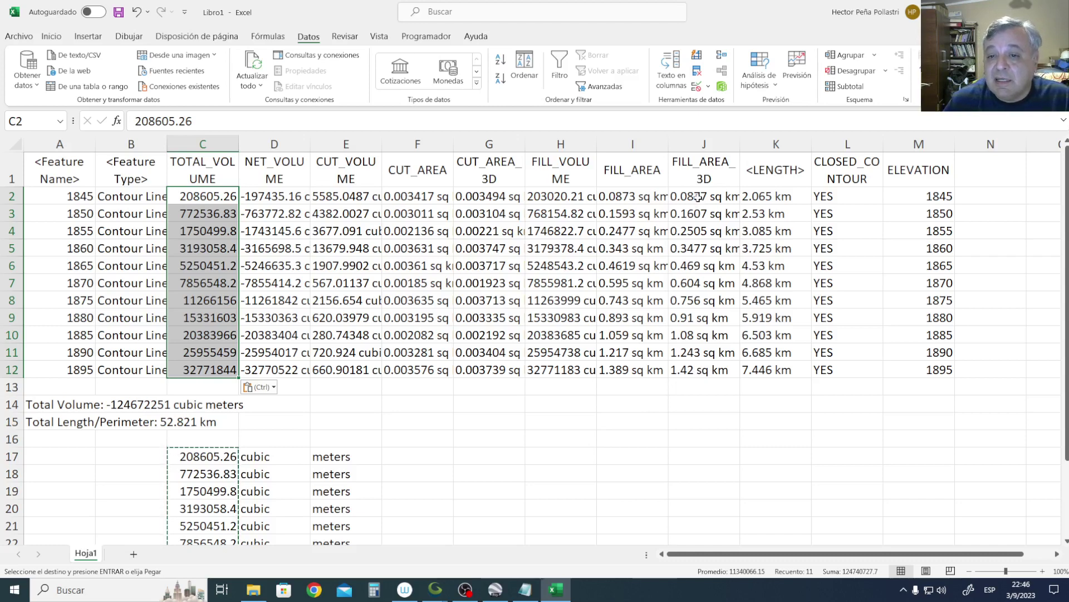
Copy the FILL_AREA_3D values in J2:J12 and paste them below the table starting at J17.
left_click_drag(698, 197, 697, 364)
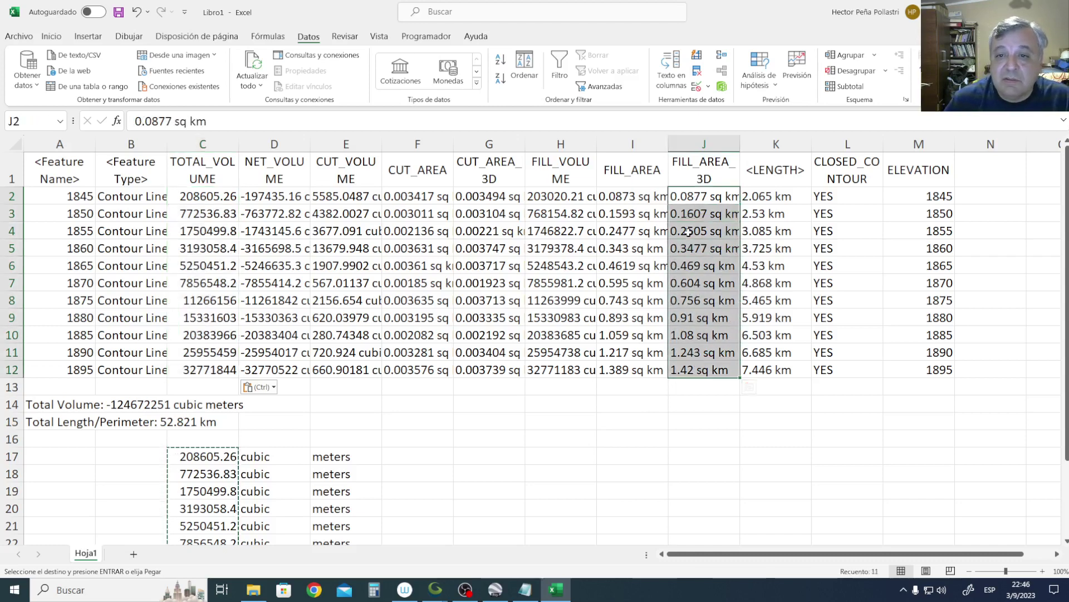
right_click(691, 262)
left_click(724, 218)
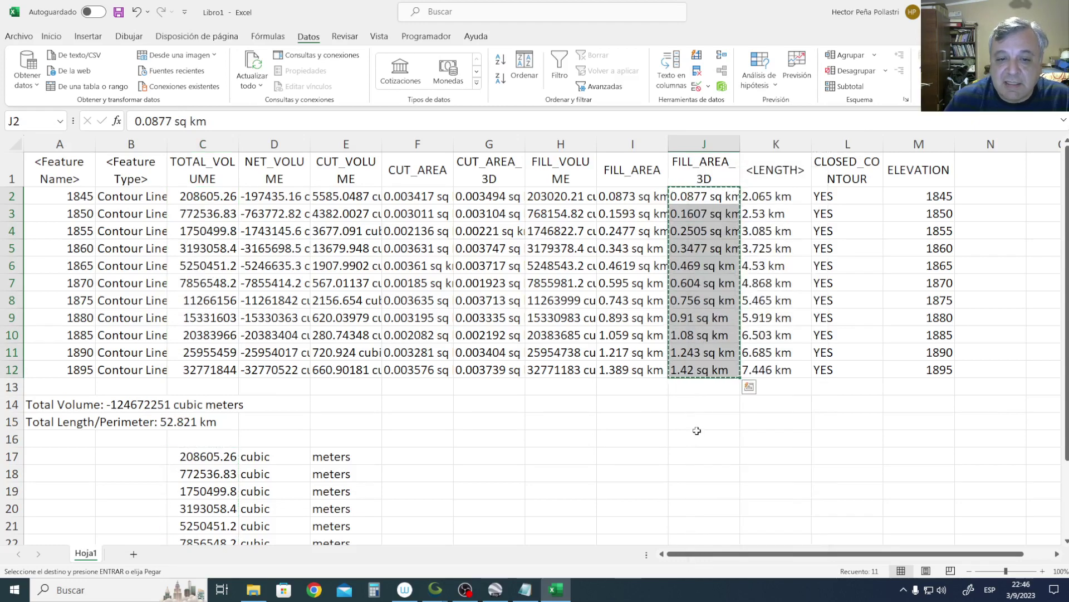
left_click(693, 452)
right_click(694, 452)
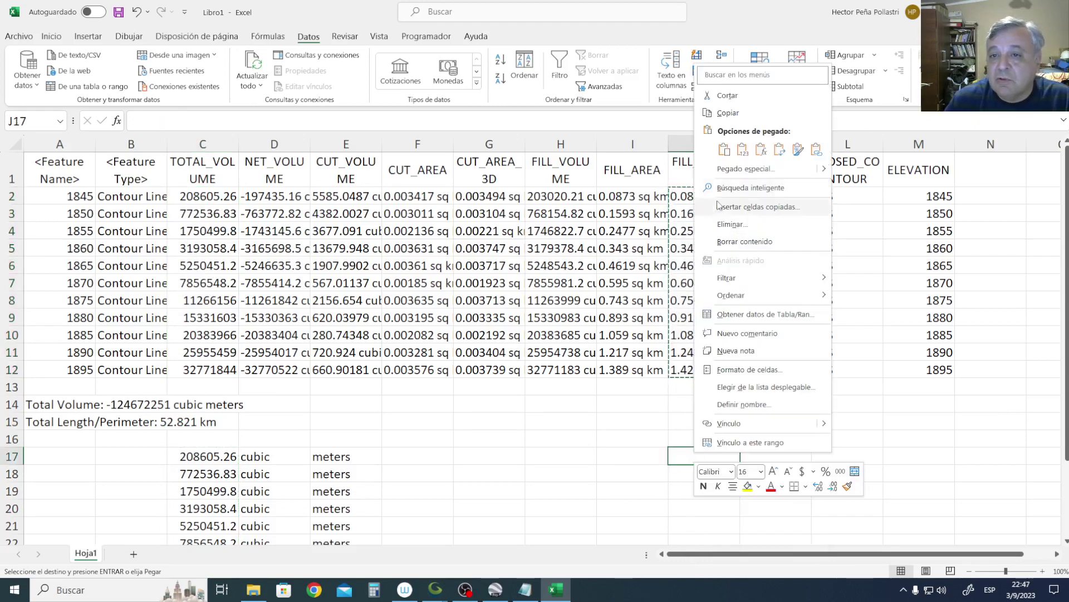
left_click(723, 157)
Split the pasted areas in J17:J27 with Text to Columns, using space as a separator and the General format.
scroll(711, 371, "down", 3)
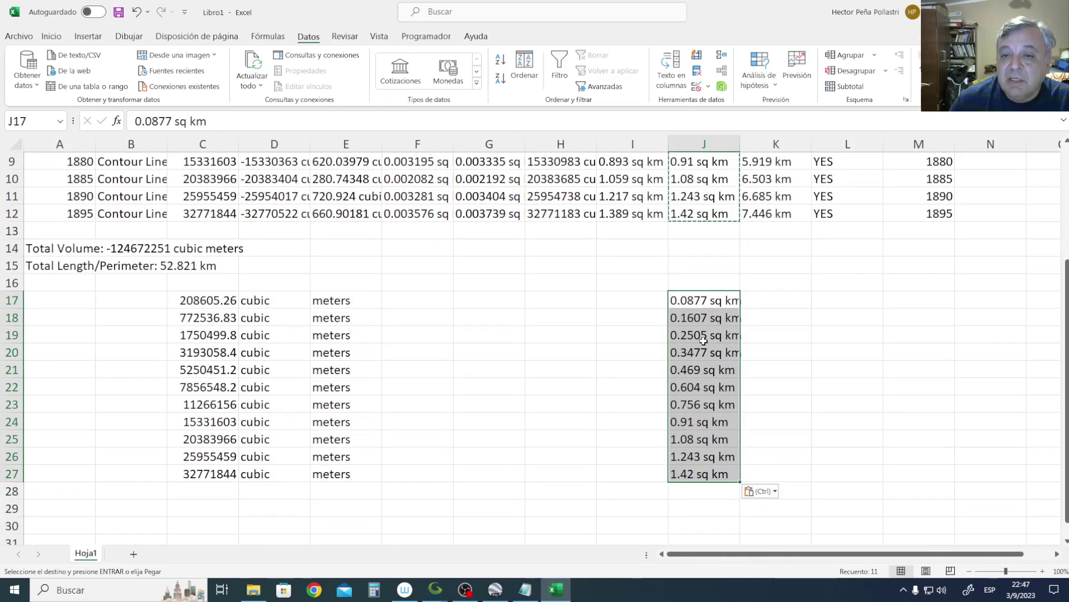
left_click(670, 66)
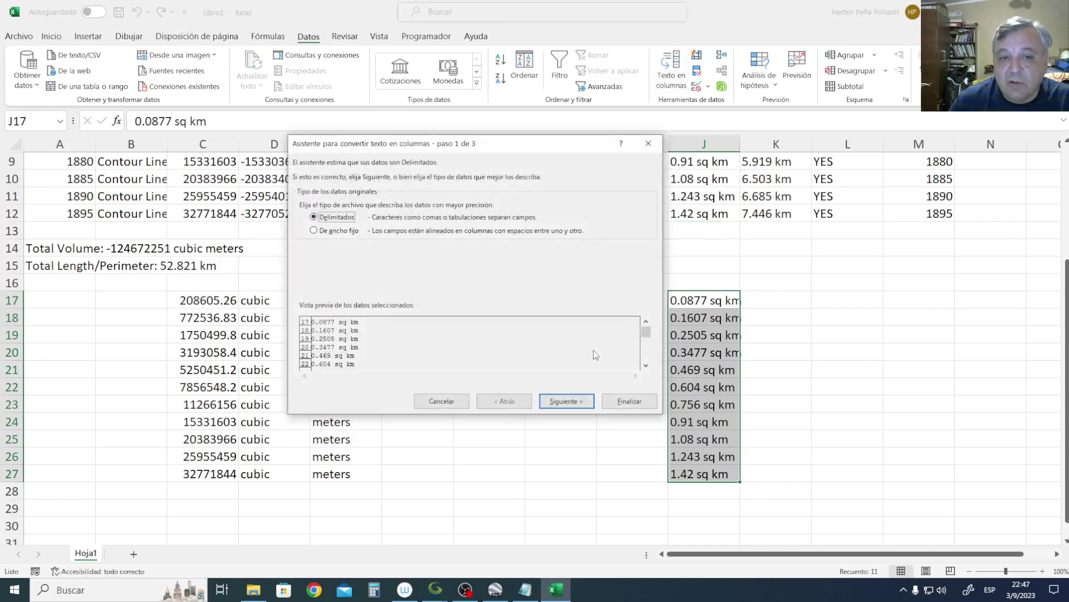
left_click(571, 406)
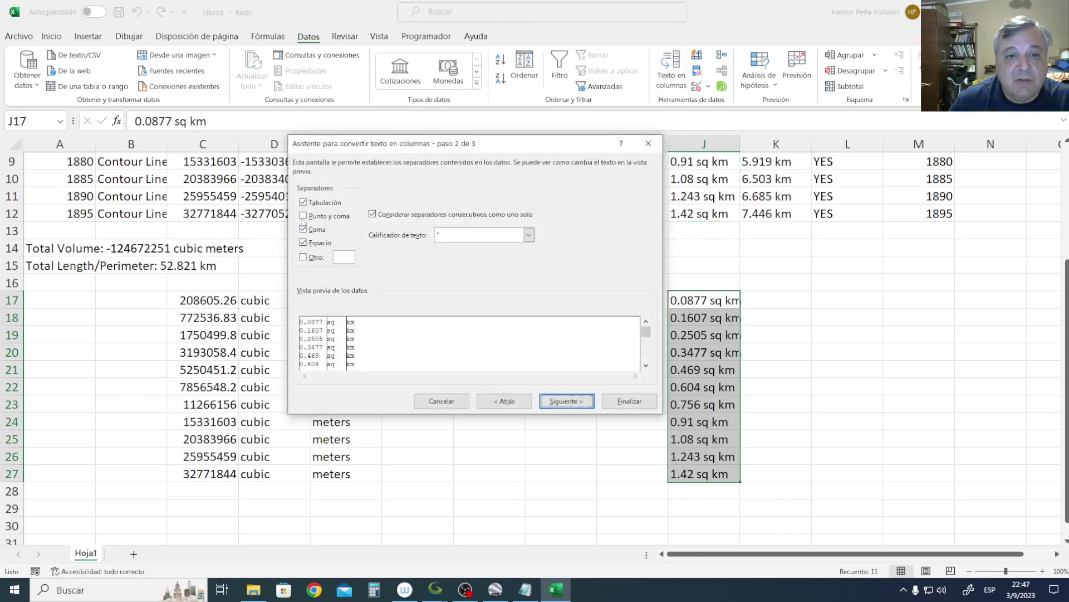
left_click(571, 408)
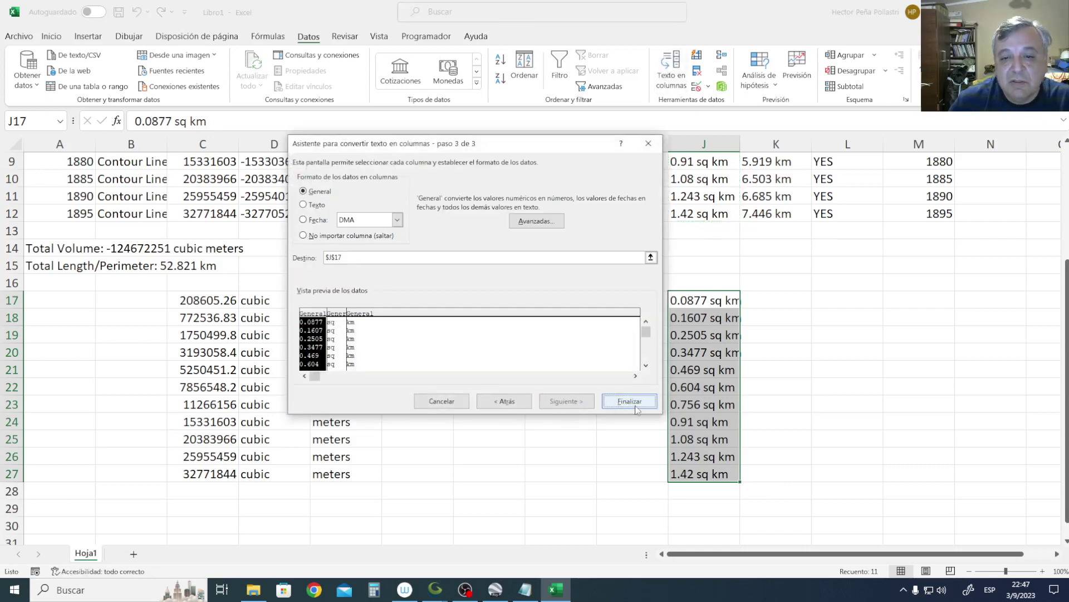
left_click(630, 401)
Copy the numeric areas in J17:J27 and paste them over the FILL_AREA_3D column starting at J2.
right_click(711, 321)
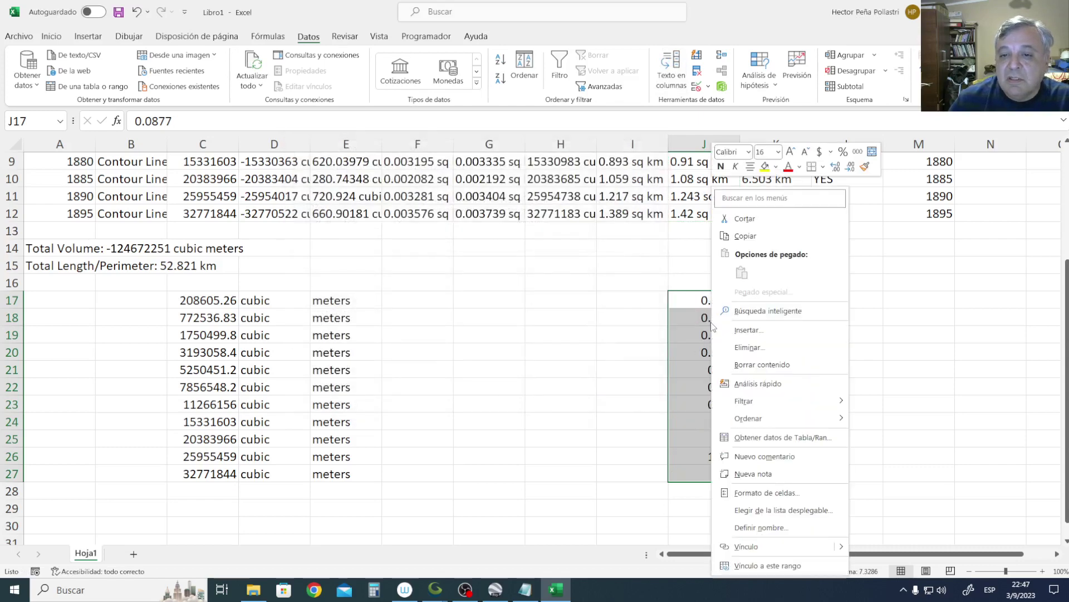
left_click(719, 238)
scroll(703, 234, "up", 3)
left_click_drag(703, 196, 703, 369)
right_click(721, 246)
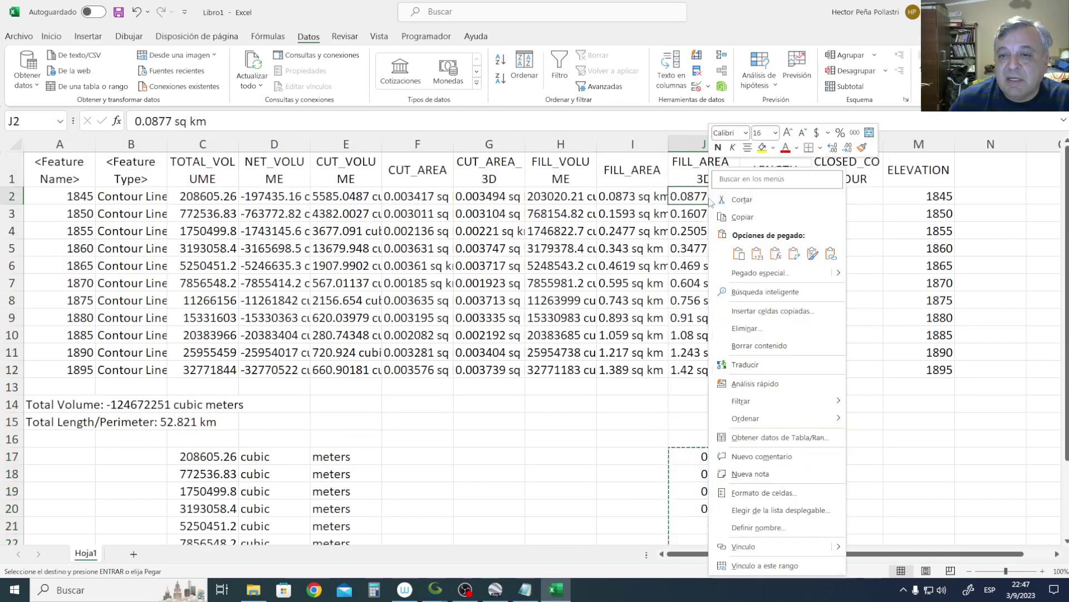
left_click(735, 270)
left_click(592, 420)
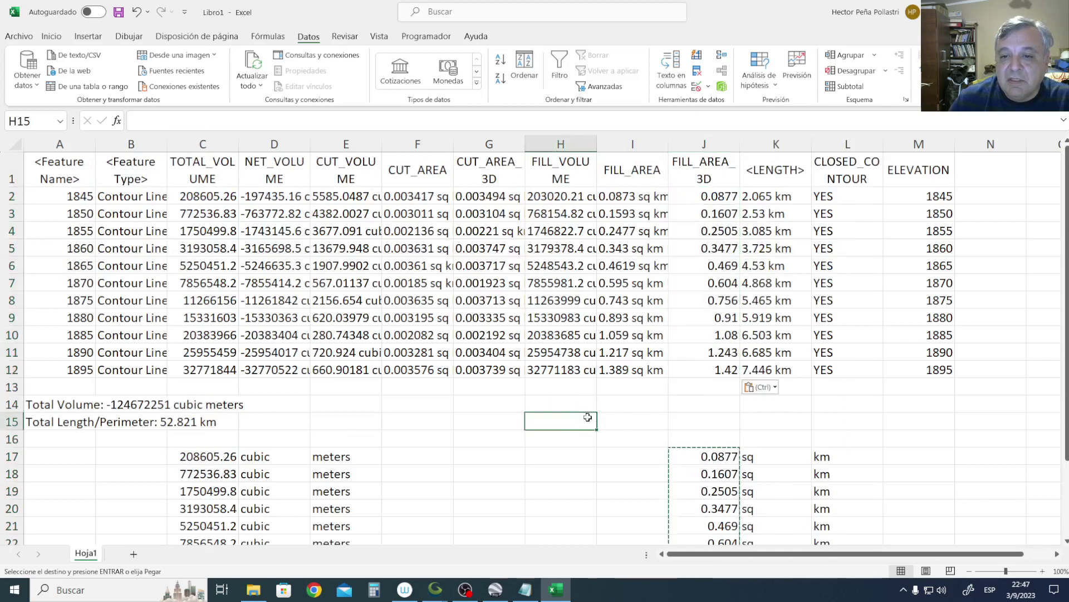
key("Escape")
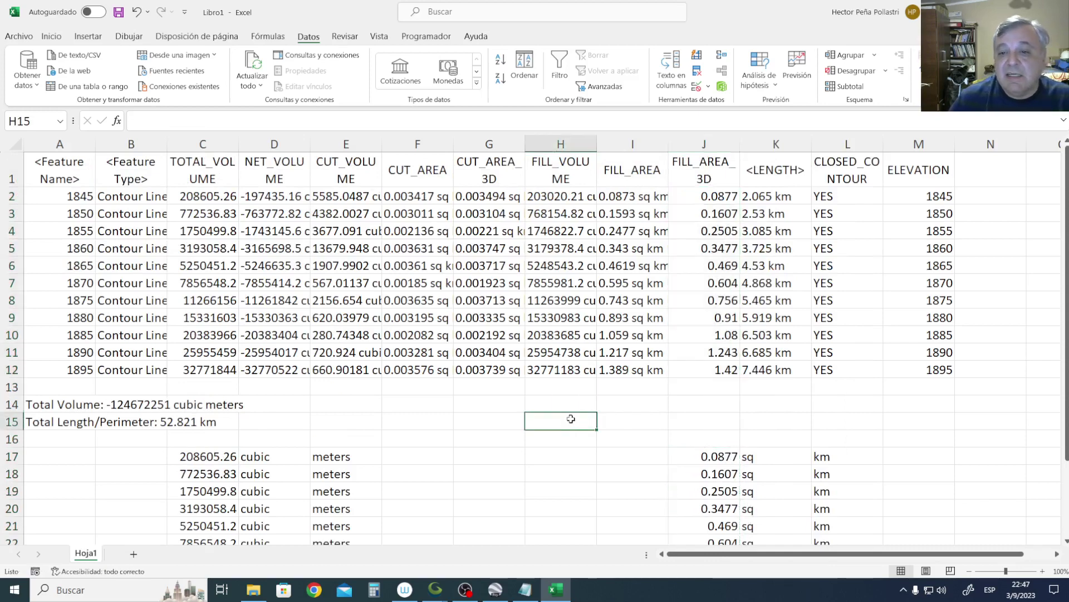
Convert the FILL_AREA_3D values from square kilometres to hectares by entering +J17*100 in J2 and filling the formula down to J12.
left_click(713, 196)
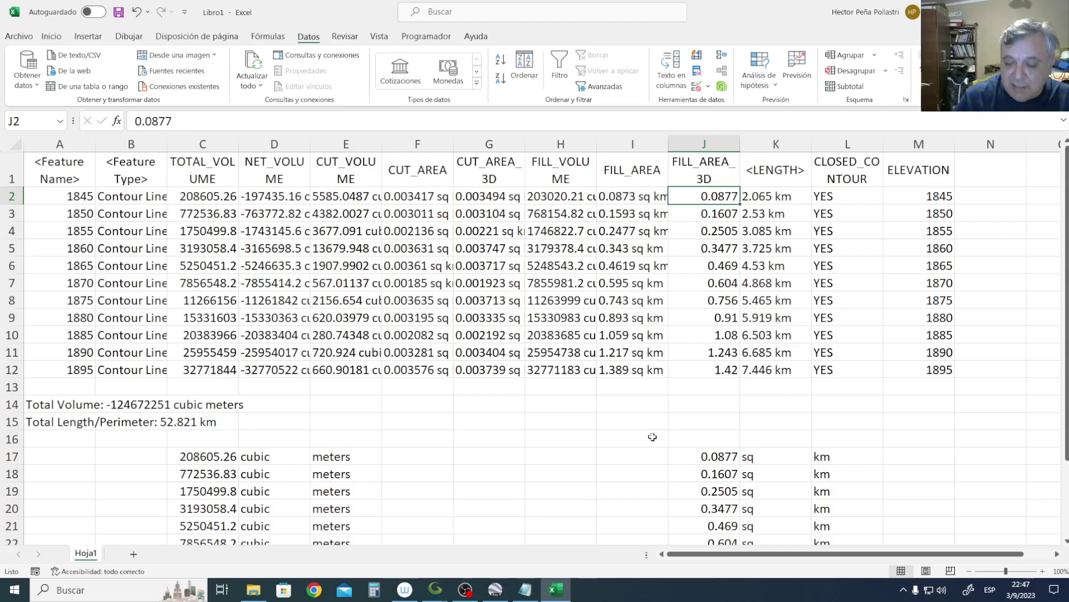
type("+")
key("Down")
key("Down")
key("Down")
key("Down")
key("Down")
key("Down")
key("Down")
key("Down")
key("Down")
key("Down")
key("Down")
key("Down")
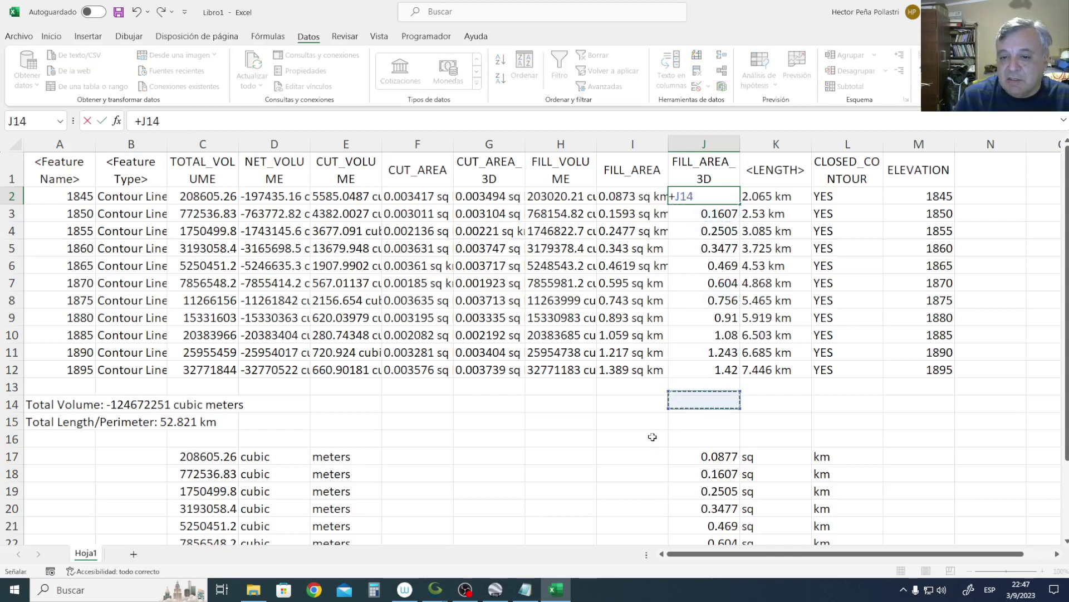
key("Down")
key("Down")
key("Down")
type("*1")
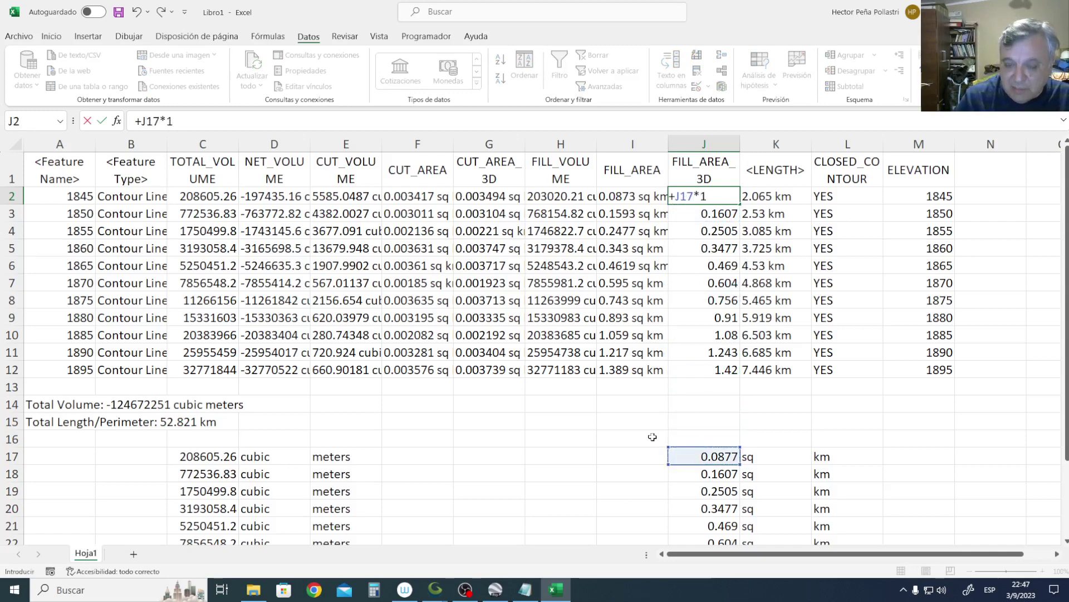
type("00")
key("Return")
key("Up")
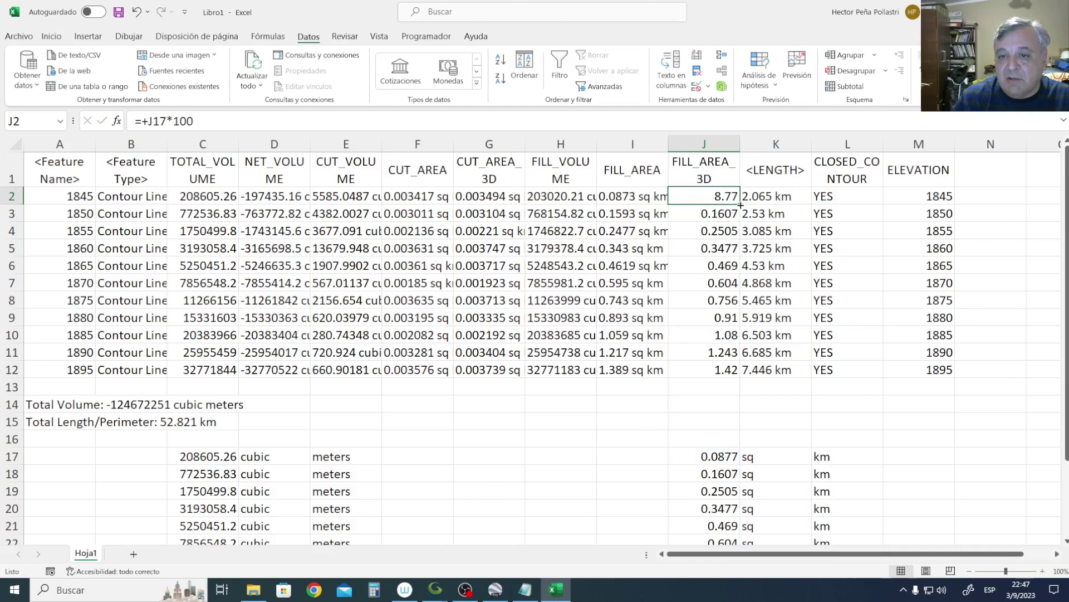
left_click_drag(741, 205, 741, 379)
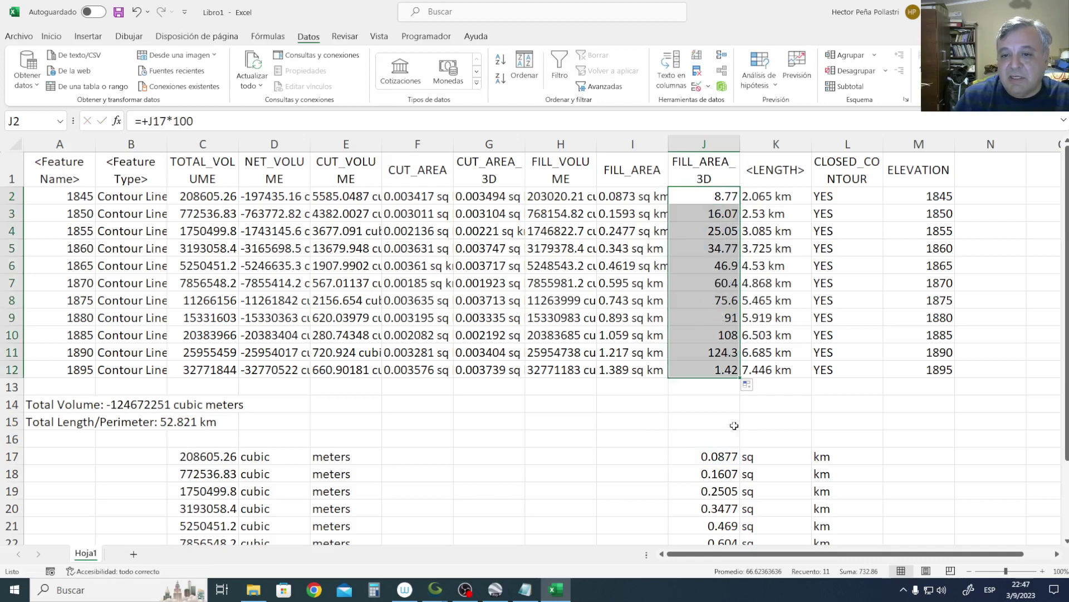
left_click(699, 401)
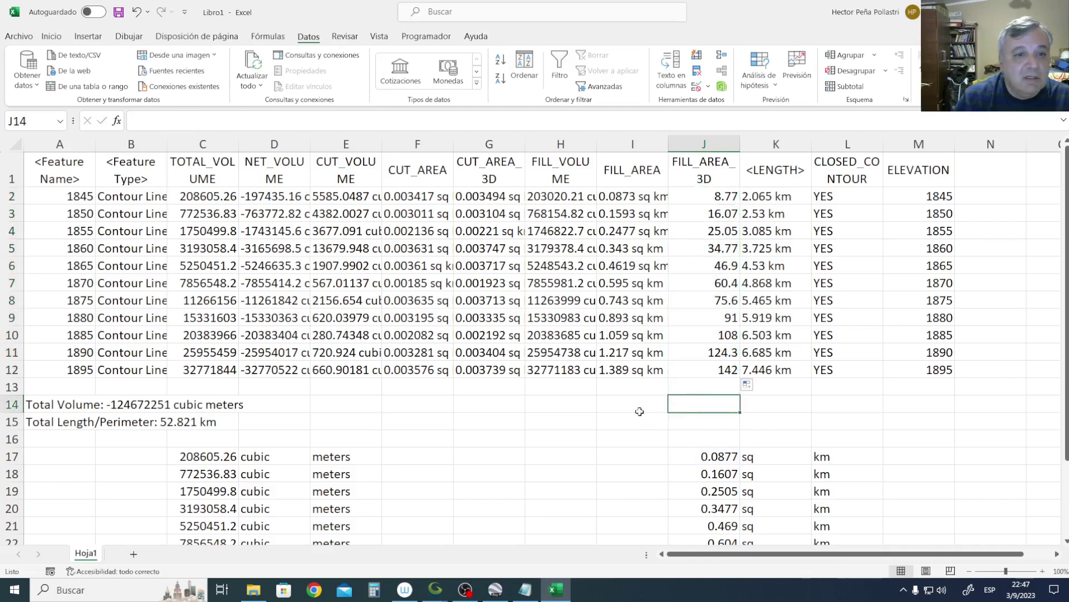
left_click(213, 199)
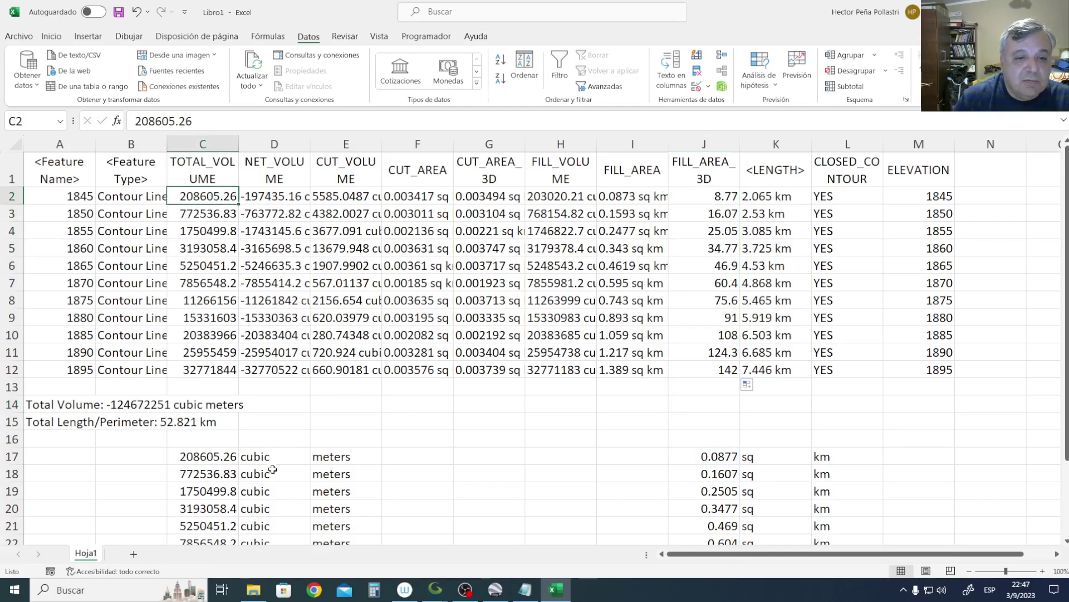
left_click(258, 460)
key("Right")
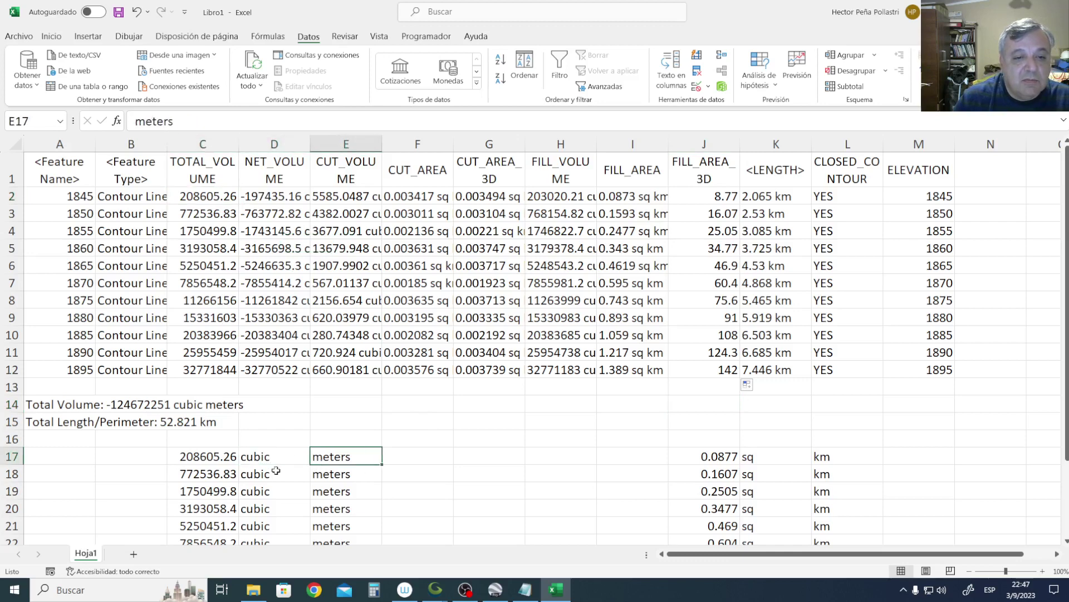
left_click(197, 457)
left_click(248, 463)
left_click(192, 462)
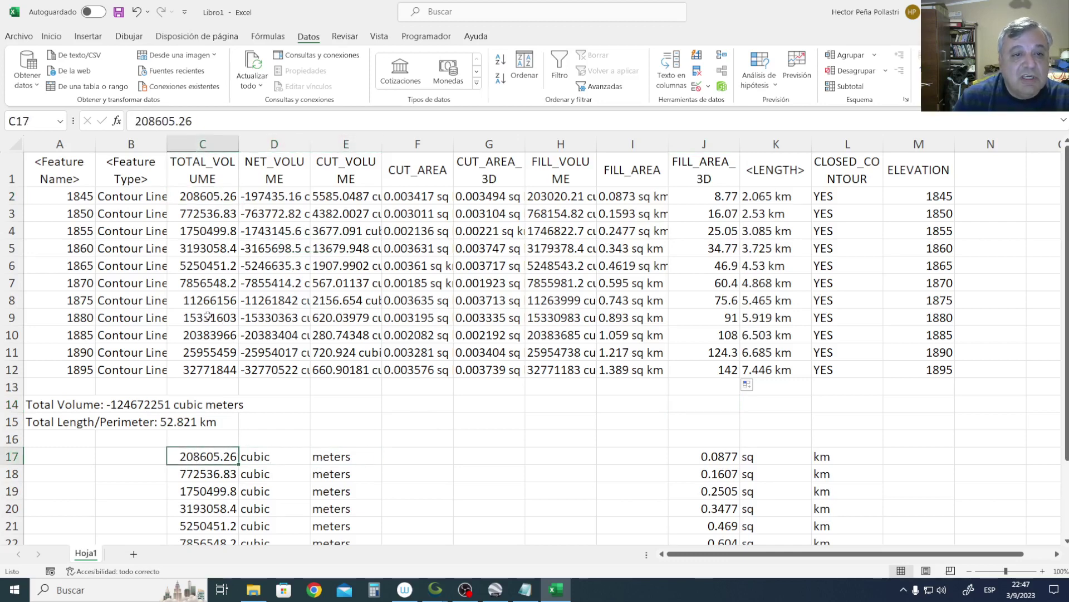
Convert the TOTAL_VOLUME values to millions of cubic metres by entering +C17/1000000 in C2 and filling the formula down to C12.
left_click(209, 195)
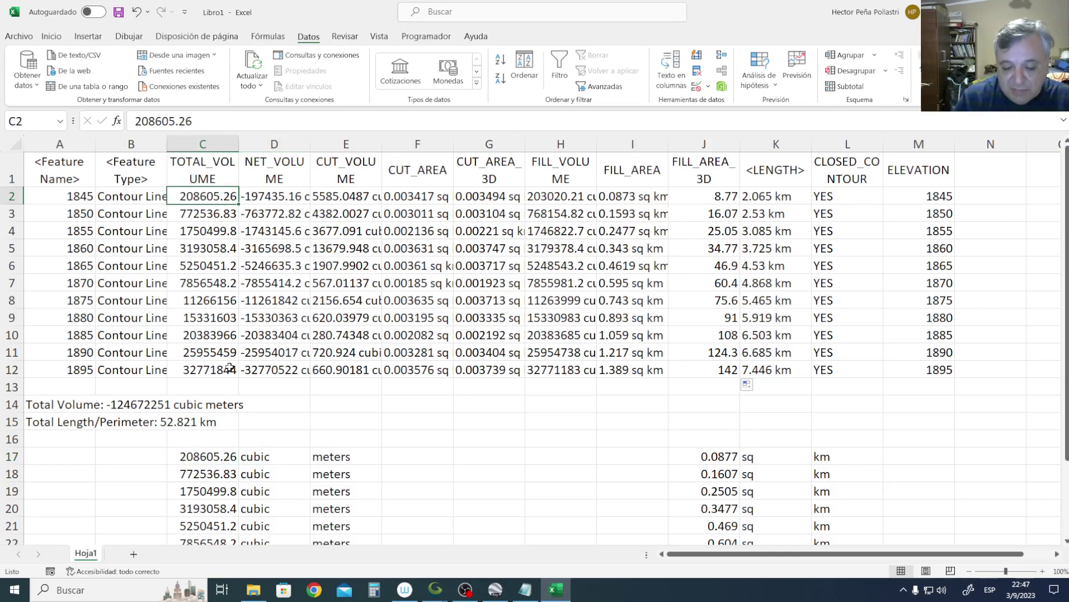
type("+")
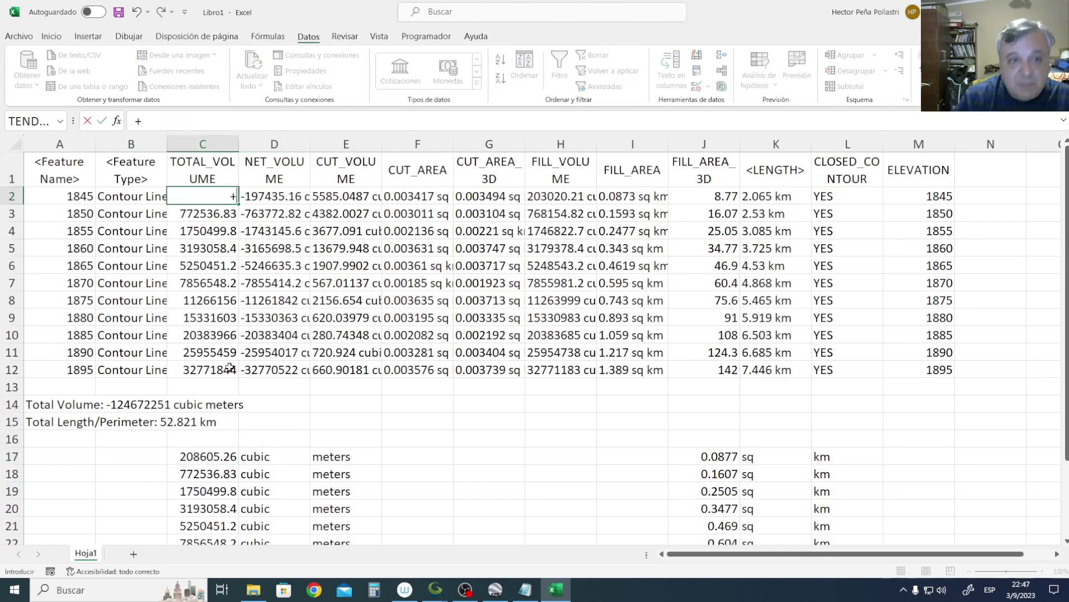
key("Down")
key("Down")
key("Down")
key("Down")
key("Down")
key("Down")
key("Down")
key("Down")
key("Down")
key("Down")
key("Down")
key("Down")
key("Down")
key("Down")
key("Down")
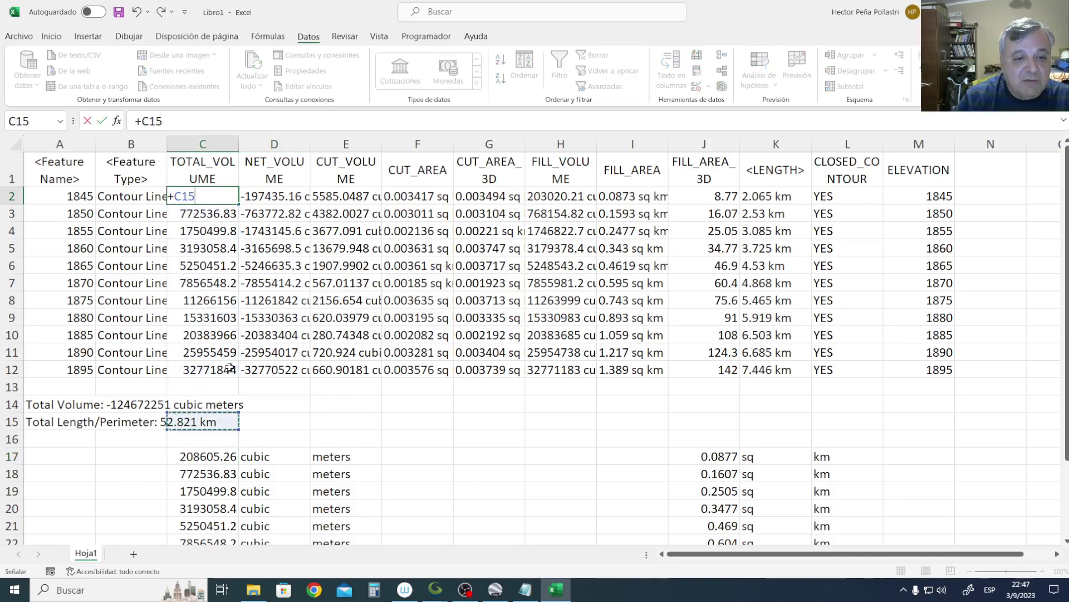
type("/")
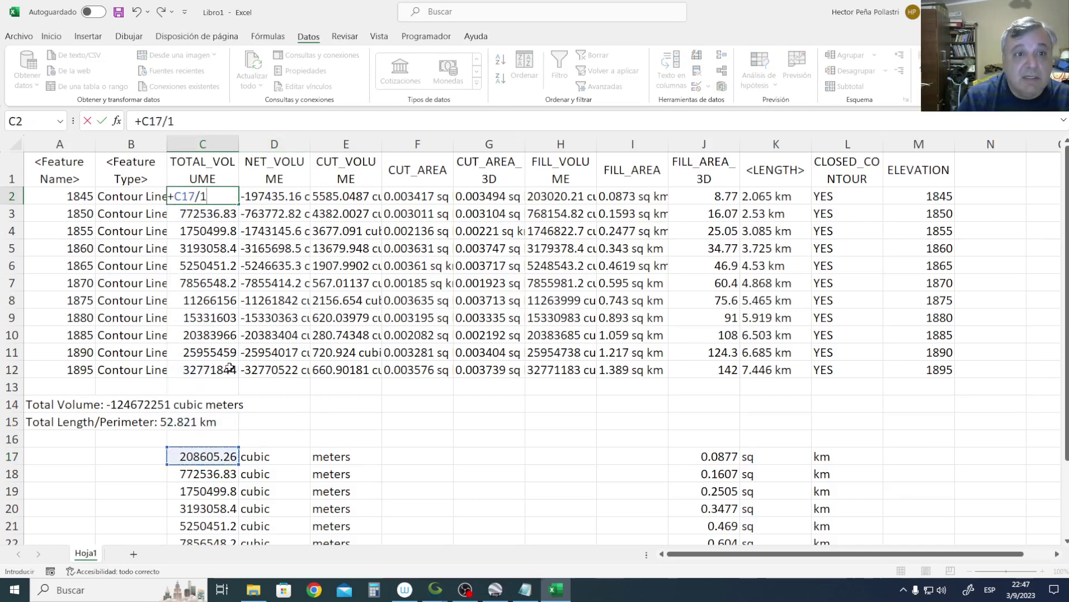
type("1000")
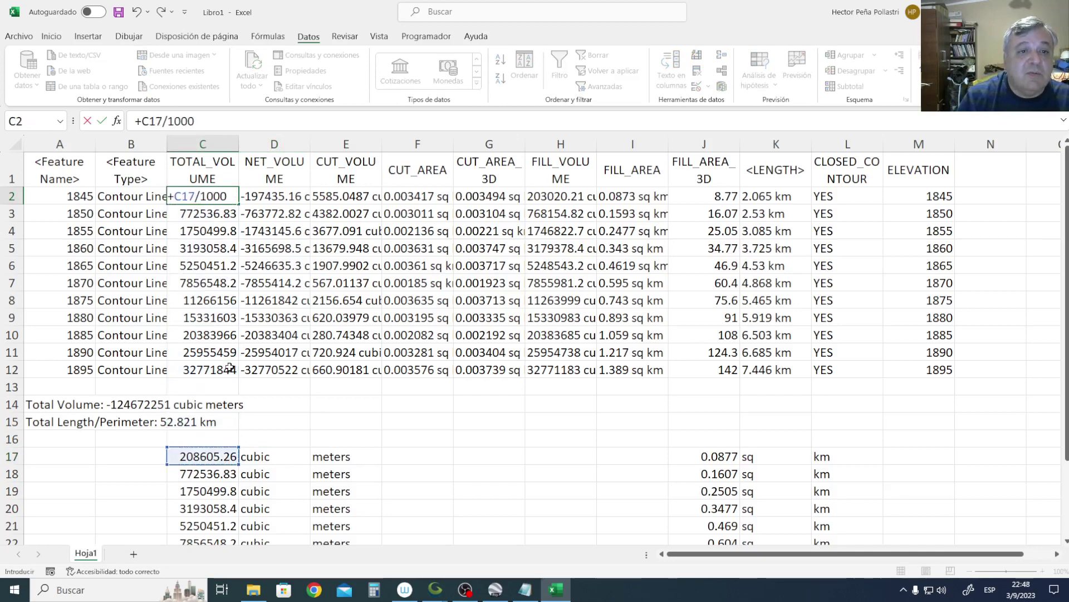
type("000")
key("Return")
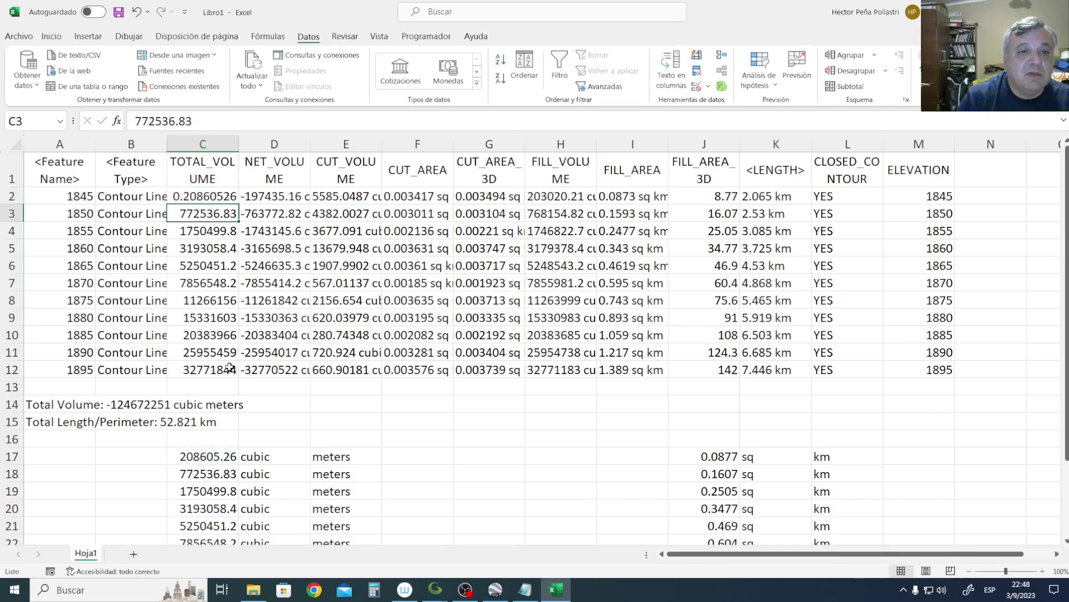
key("Up")
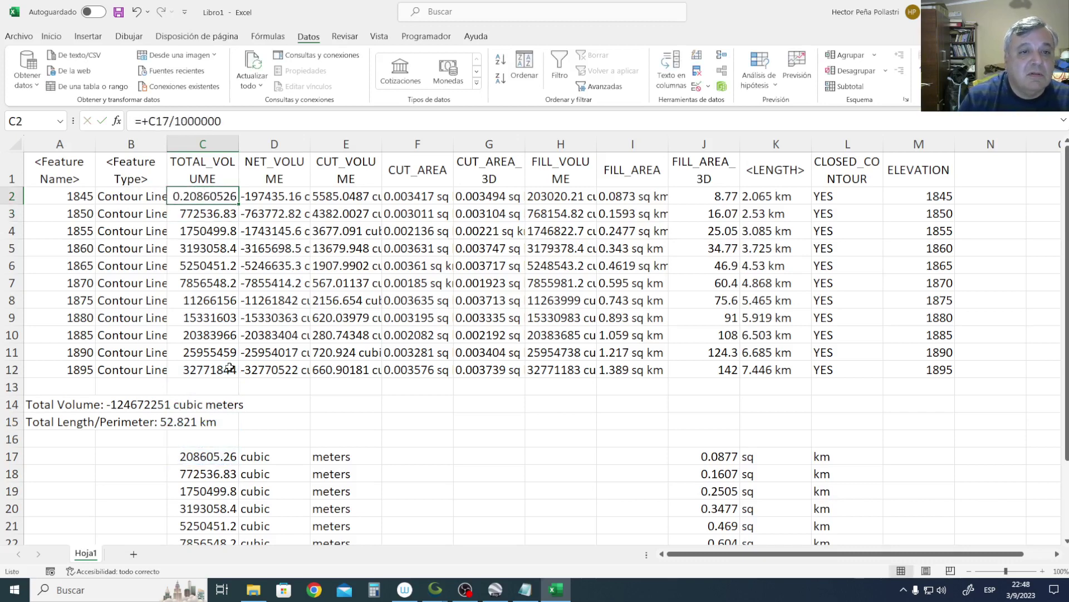
double_click(239, 204)
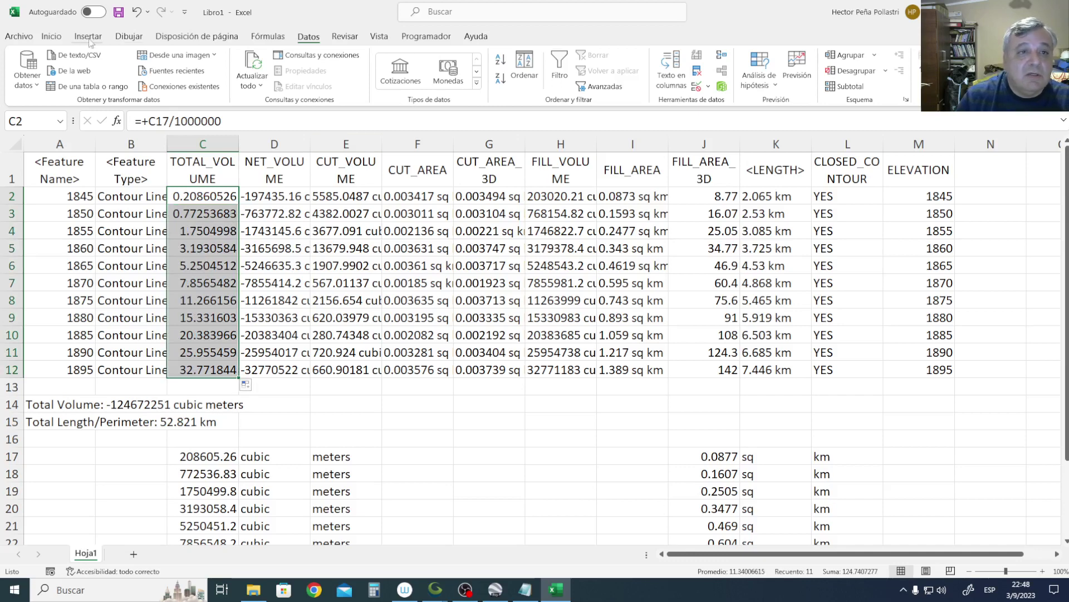
Reduce the TOTAL_VOLUME values in C2:C12 to two decimal places.
left_click(58, 37)
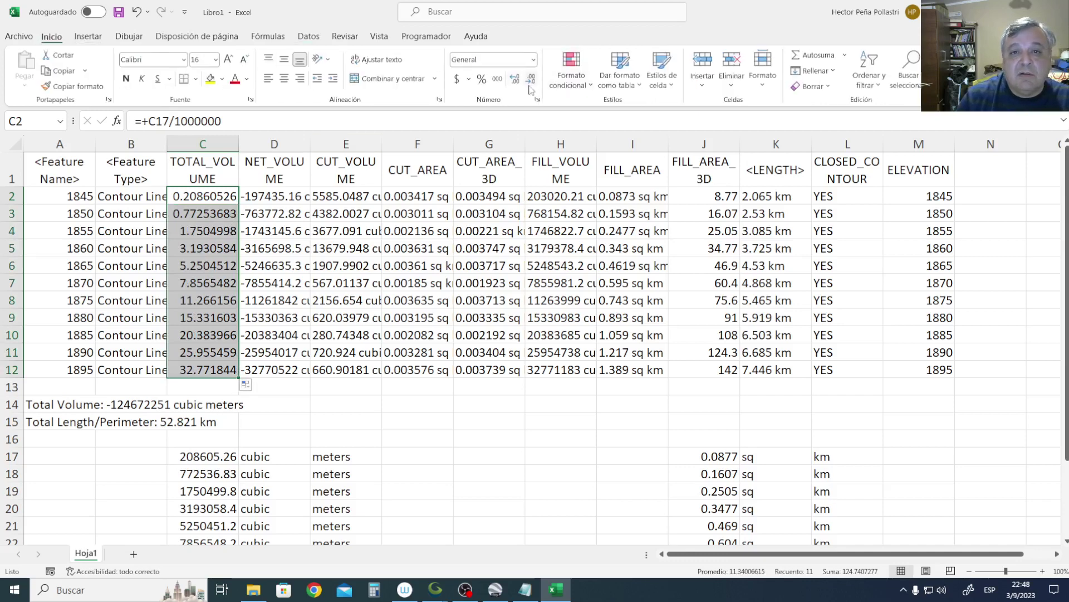
left_click(531, 81)
left_click(531, 81)
left_click(531, 80)
left_click(531, 80)
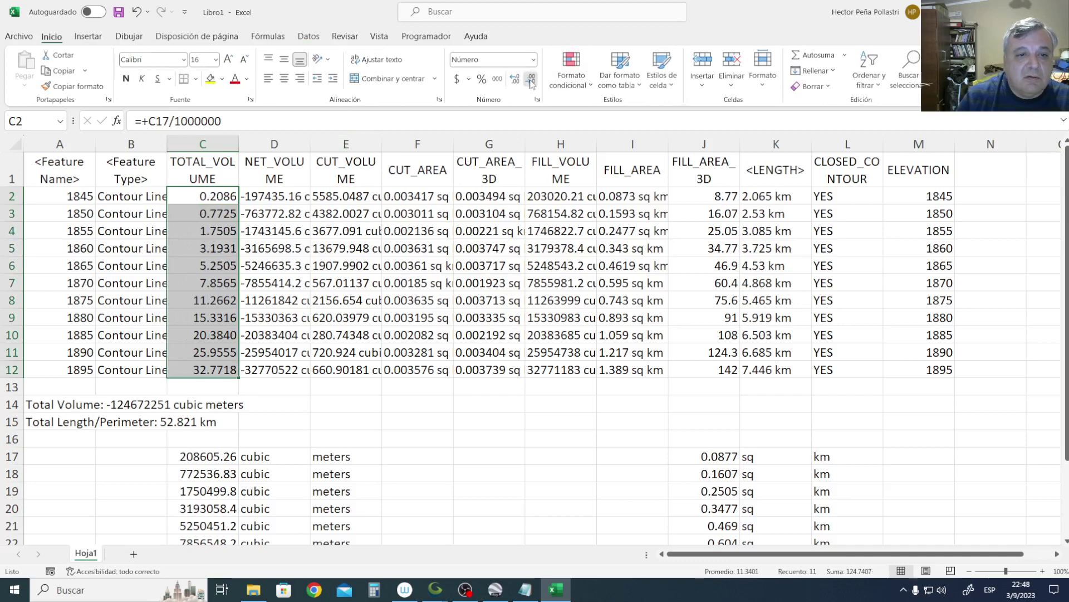
left_click(531, 81)
left_click(531, 81)
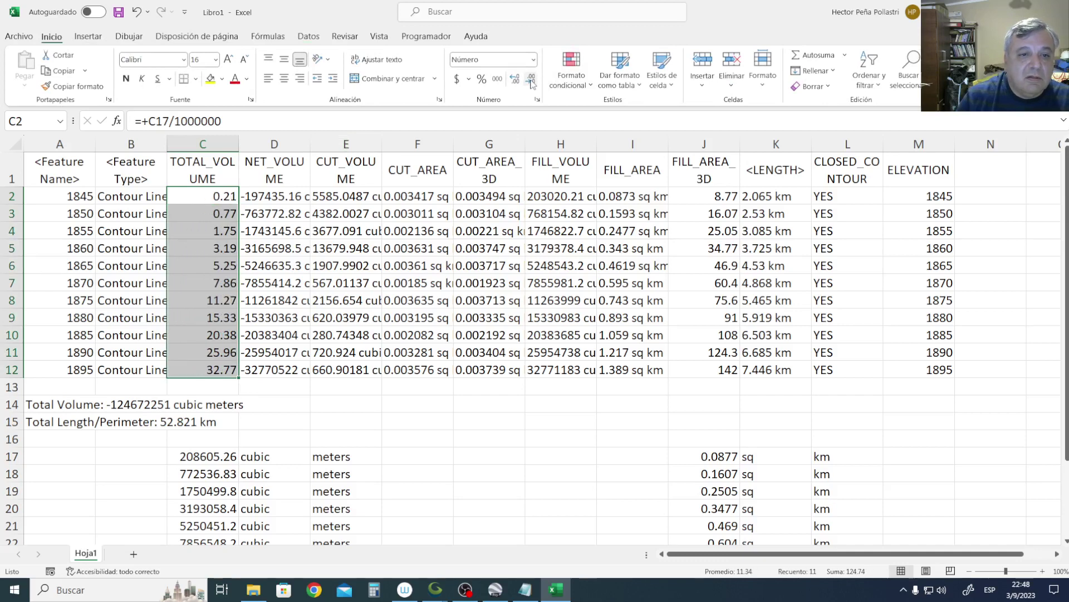
Centre the TOTAL_VOLUME values in C2:C12 horizontally and vertically and make them bold.
left_click(285, 79)
left_click(284, 59)
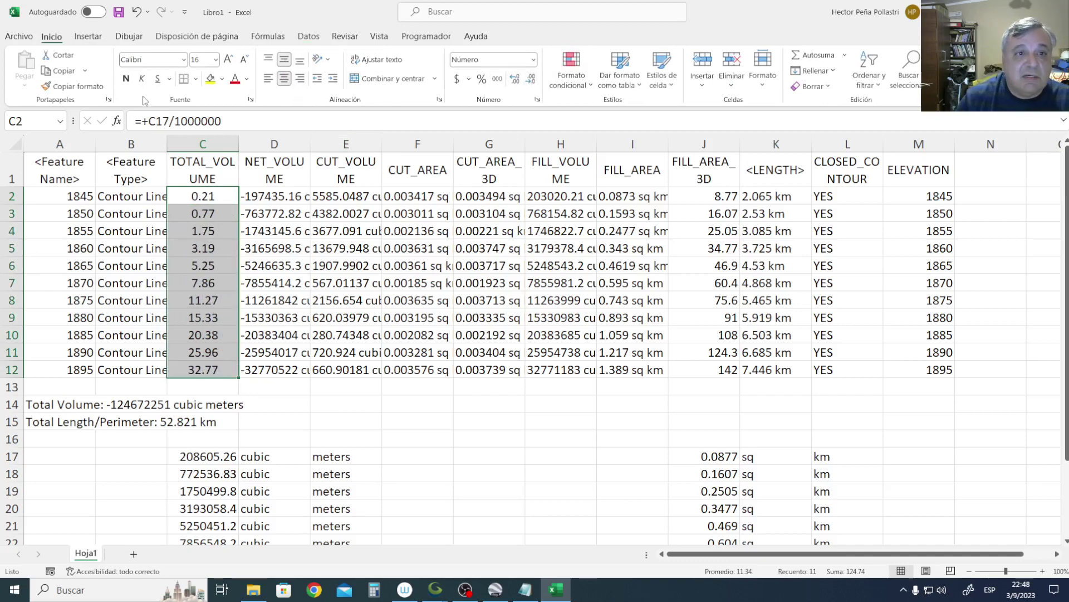
left_click(126, 79)
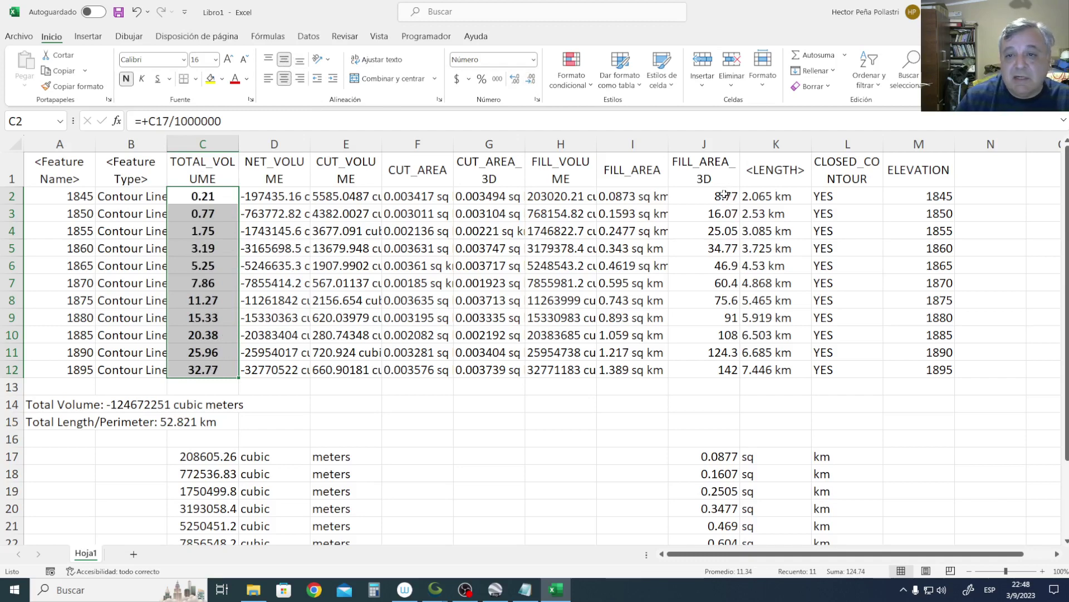
Centre the FILL_AREA_3D values in J2:J12 horizontally, and turn their bold formatting on and back off.
left_click_drag(724, 193, 724, 369)
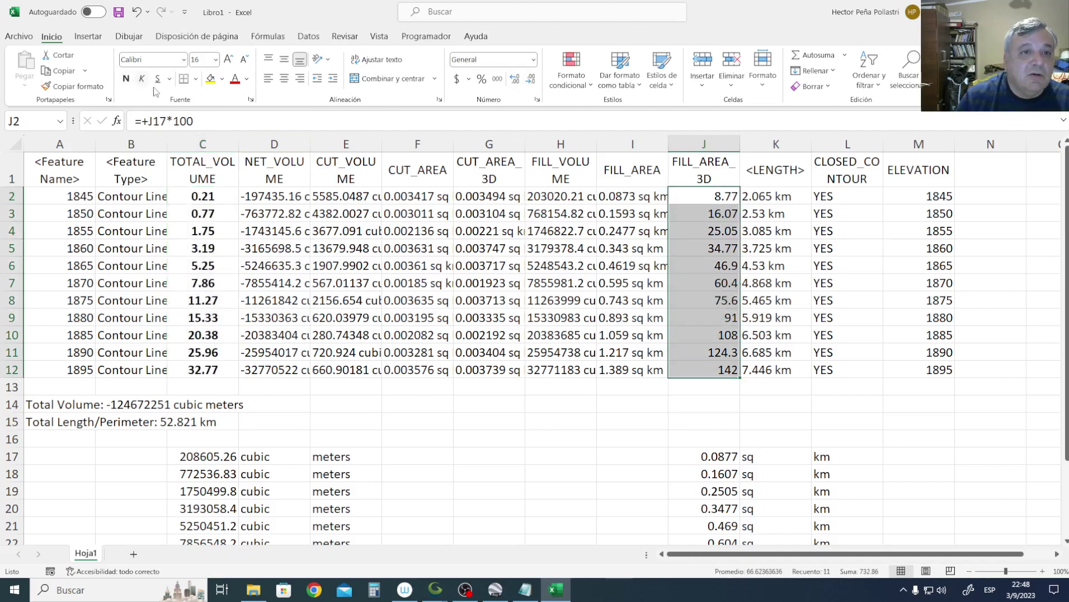
left_click(284, 79)
left_click(126, 79)
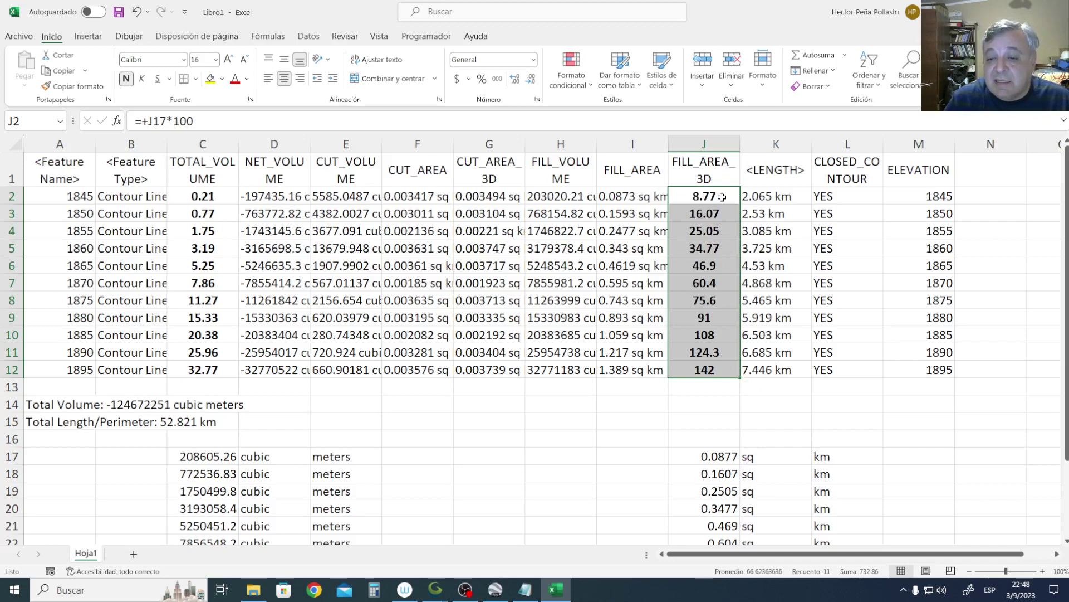
scroll(727, 257, "down", 1)
scroll(741, 248, "up", 1)
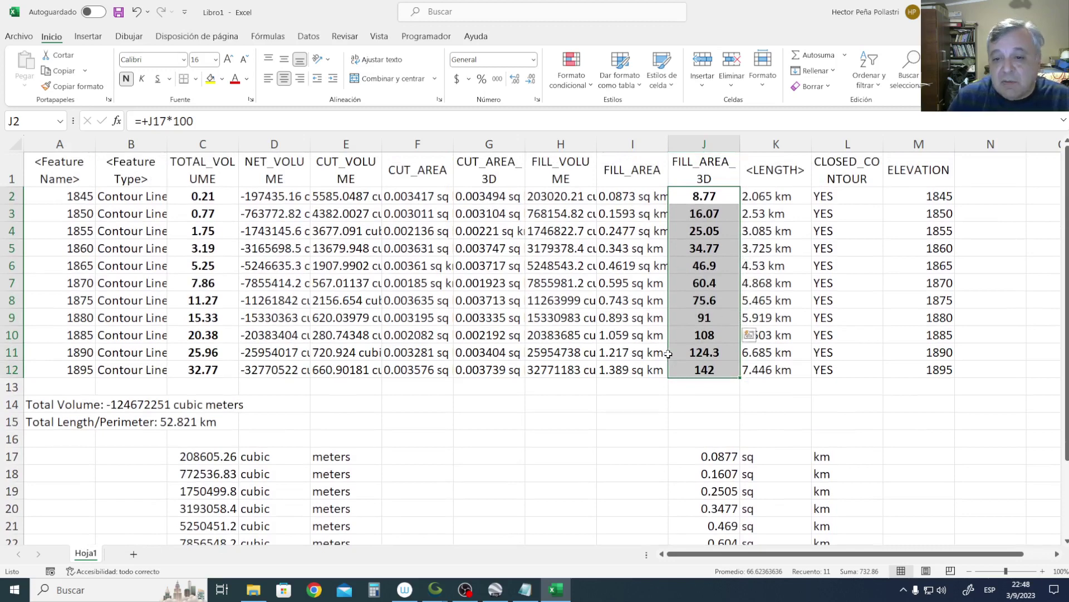
scroll(668, 355, "down", 2)
scroll(679, 359, "up", 1)
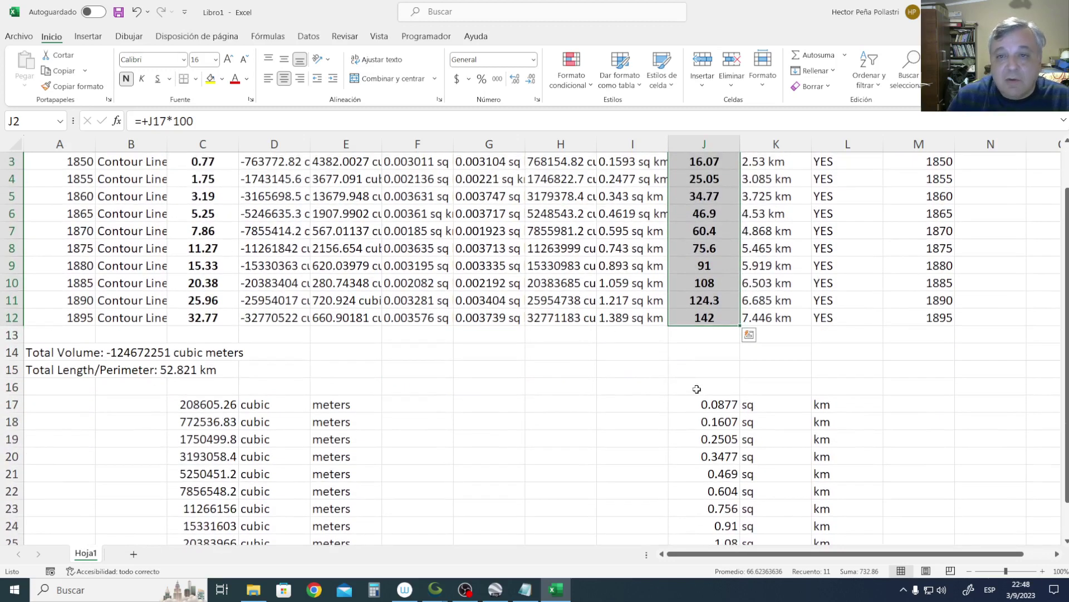
scroll(390, 334, "up", 1)
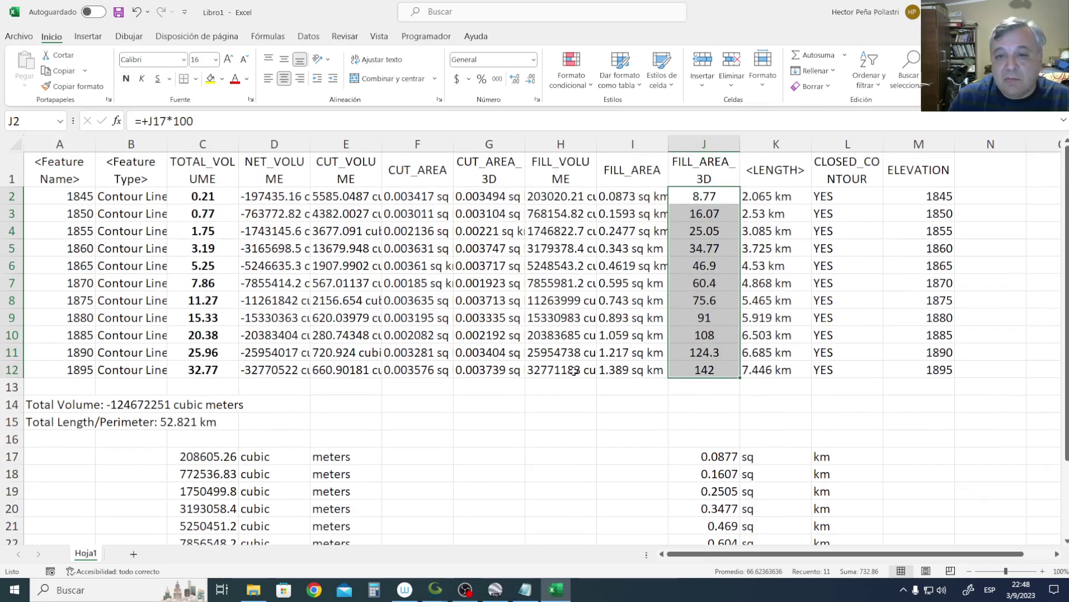
Copy the FILL_AREA values in I2:I12 and paste them below the table starting at I17.
left_click_drag(628, 195, 629, 363)
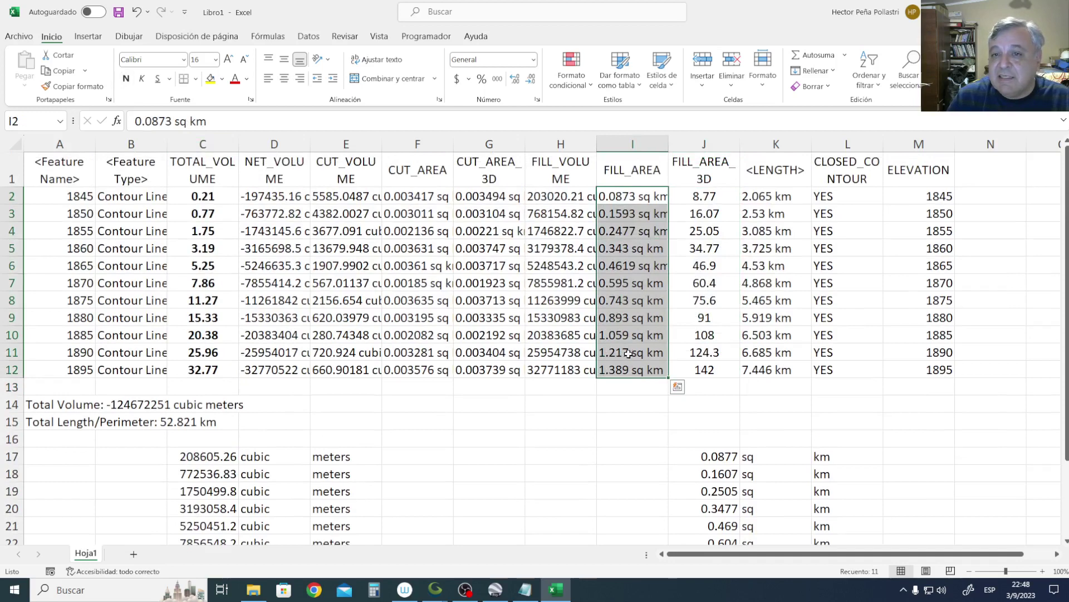
right_click(630, 239)
left_click(656, 216)
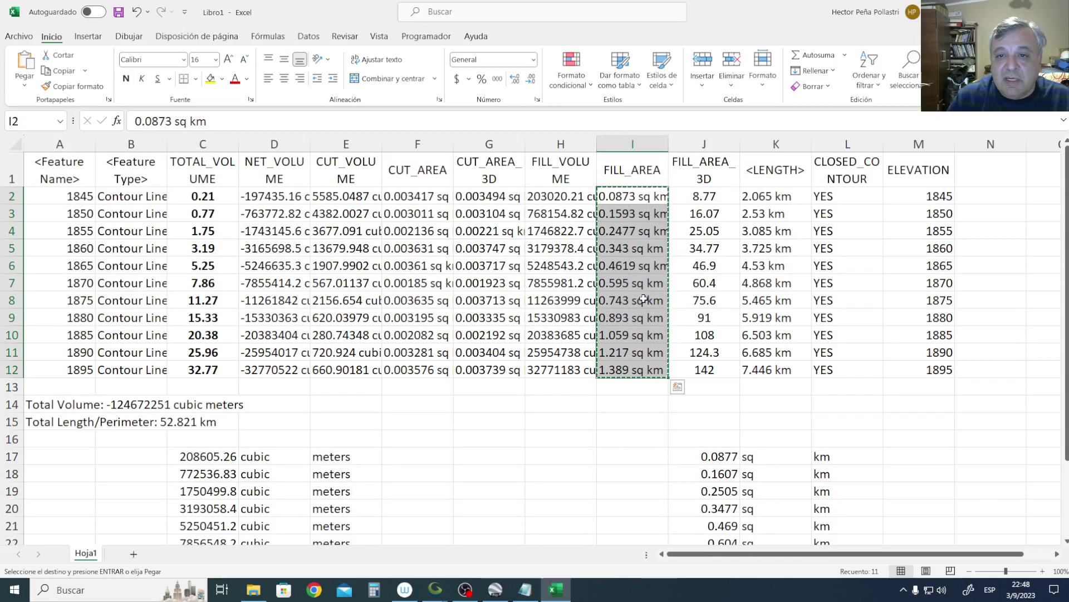
scroll(656, 216, "down", 1)
left_click(620, 400)
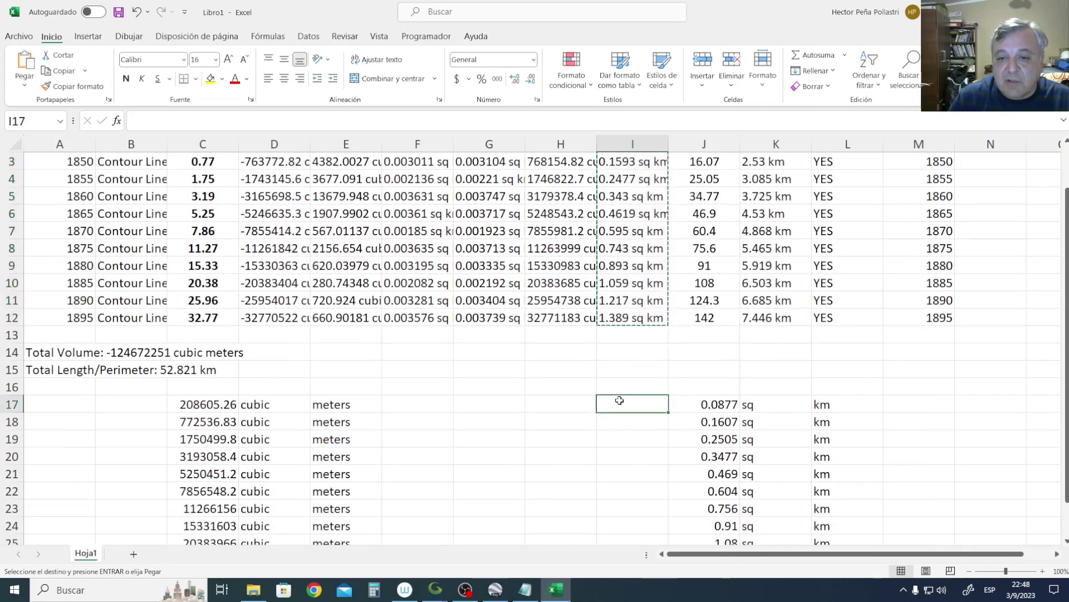
right_click(620, 401)
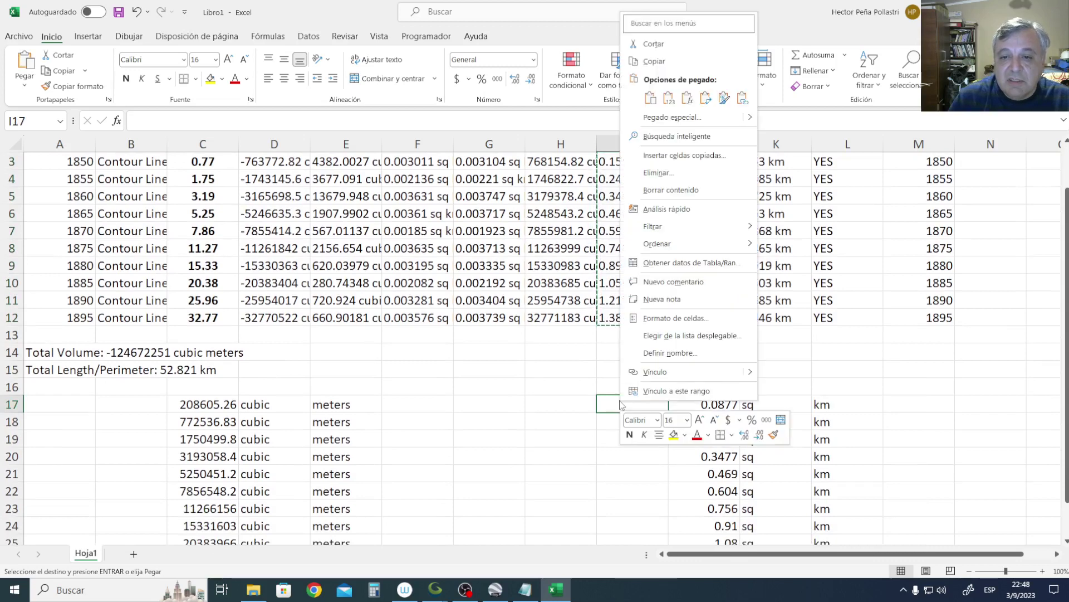
left_click(650, 98)
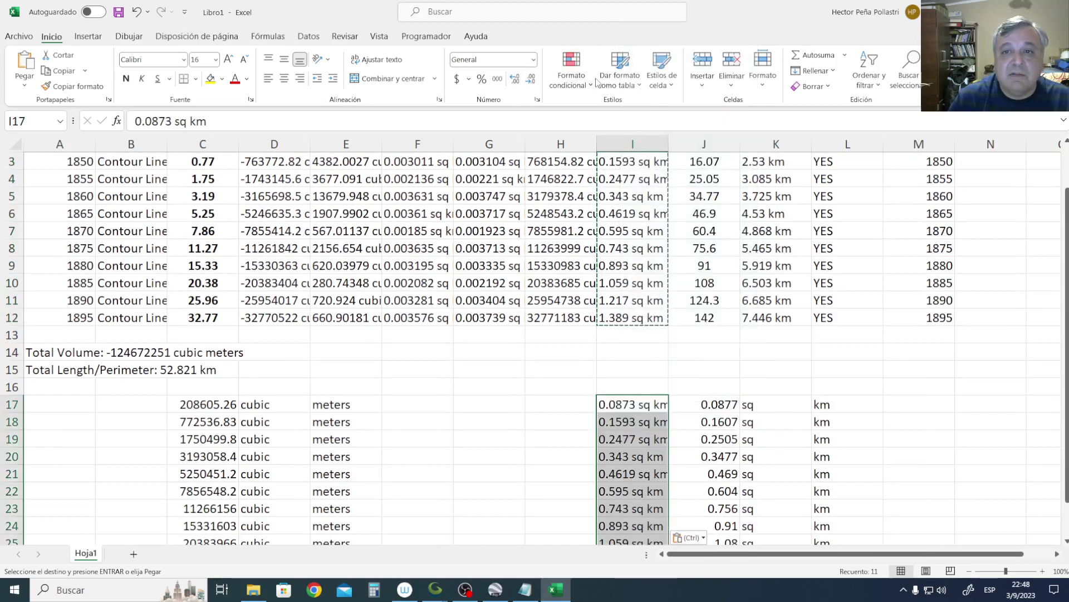
Try to split the pasted areas in I17:I27 with Text to Columns over the neighbouring data, and undo the split.
left_click(308, 37)
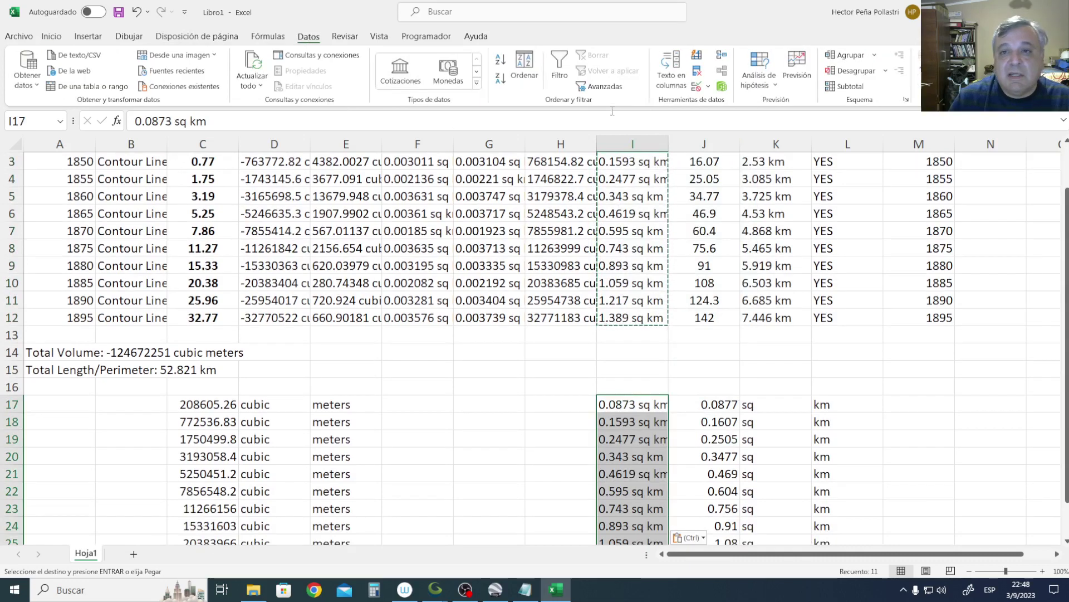
left_click(672, 69)
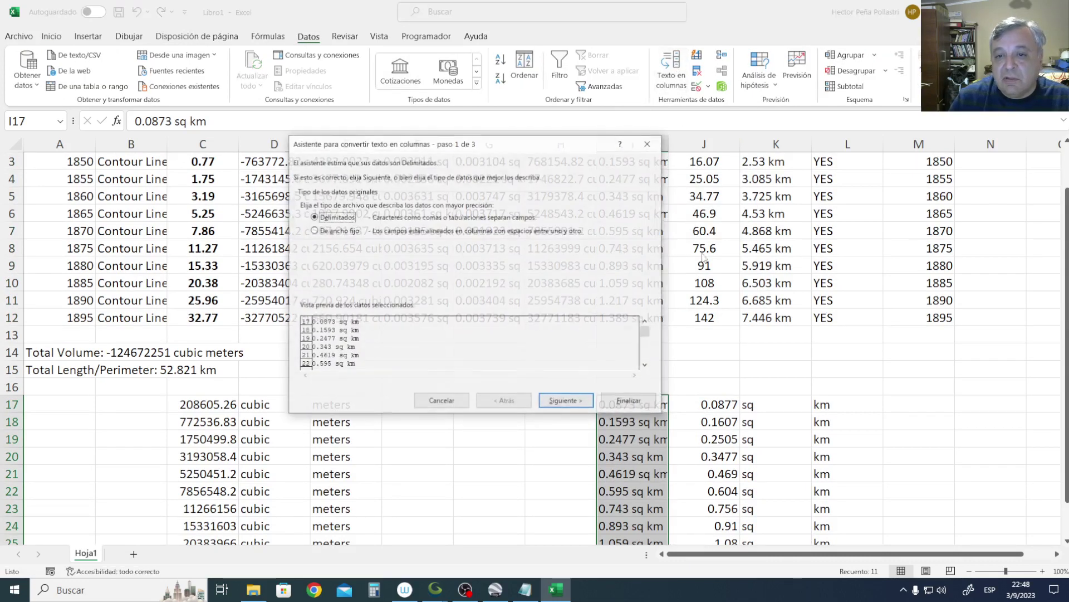
left_click(576, 407)
left_click(577, 406)
left_click(629, 401)
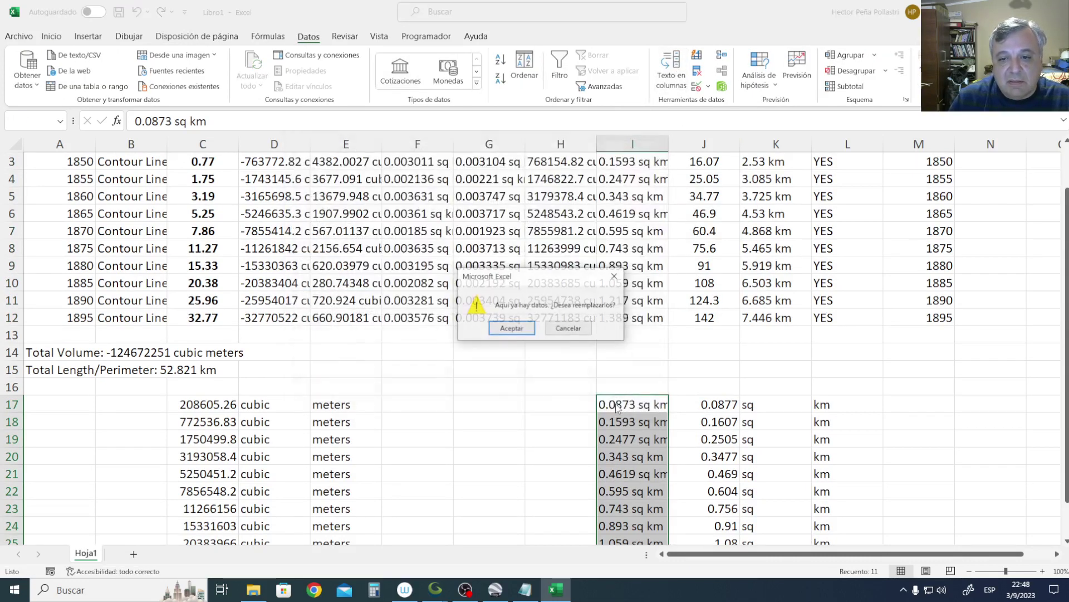
left_click(511, 329)
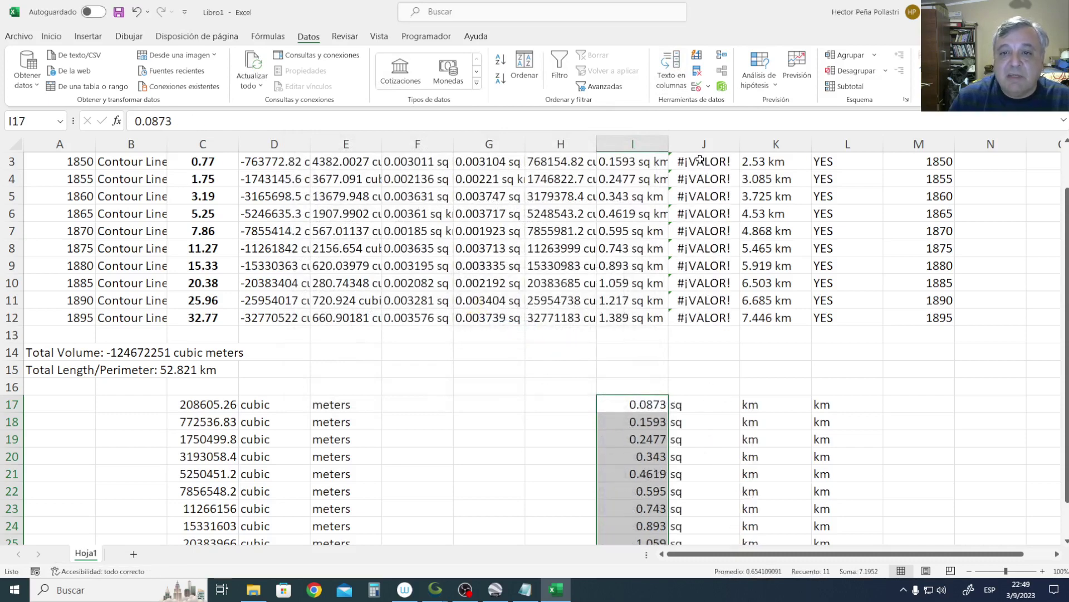
key("ctrl+z")
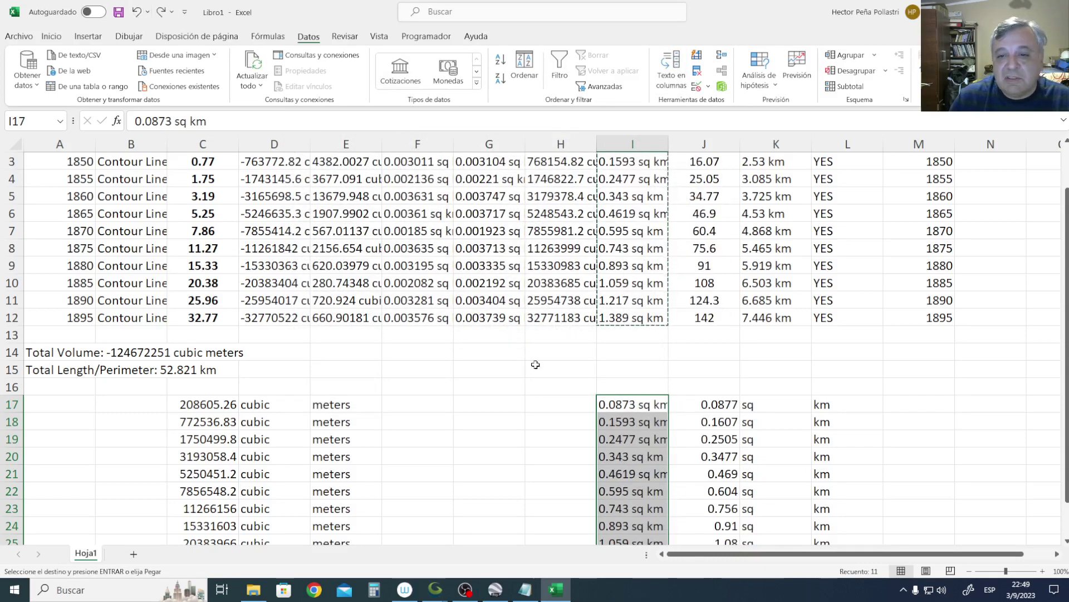
Copy the numeric areas in J17:J27 and paste them as values over the FILL_AREA_3D column starting at J2.
left_click_drag(690, 398, 703, 517)
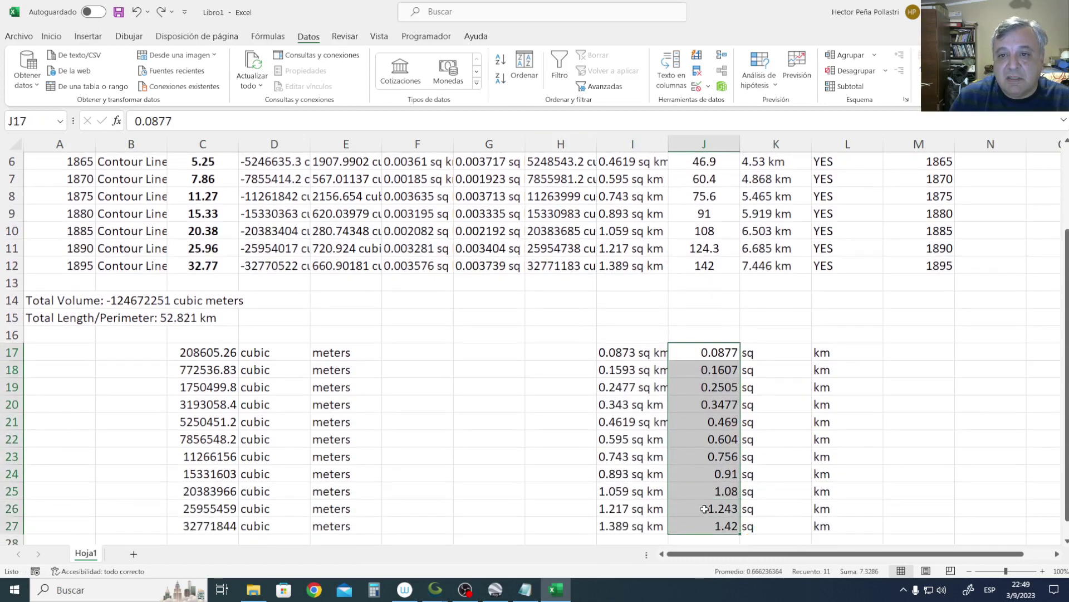
right_click(705, 508)
left_click(713, 152)
scroll(717, 226, "up", 2)
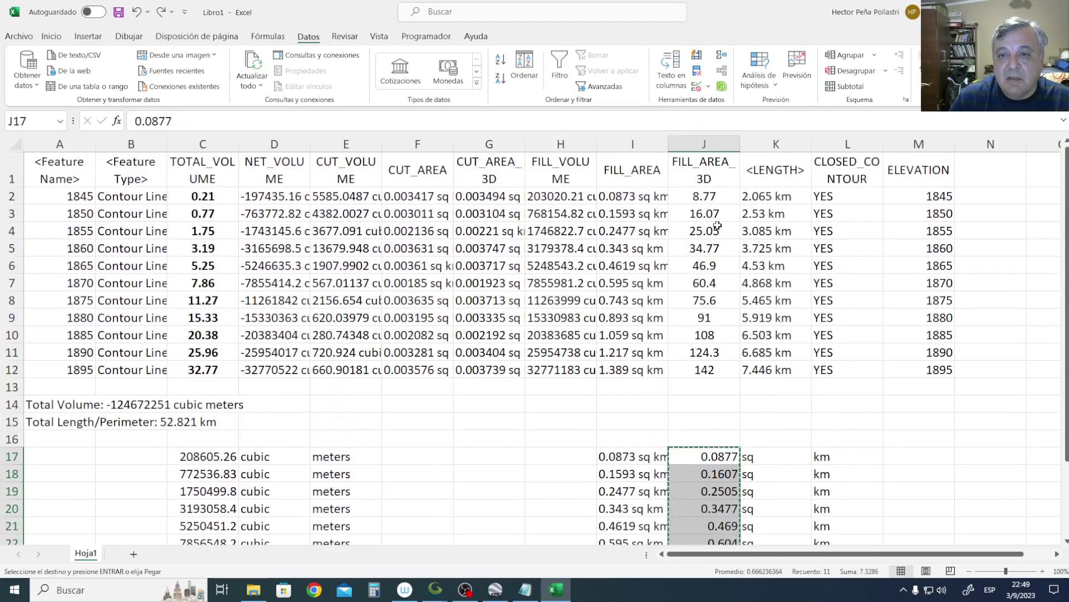
left_click(704, 195)
right_click(705, 194)
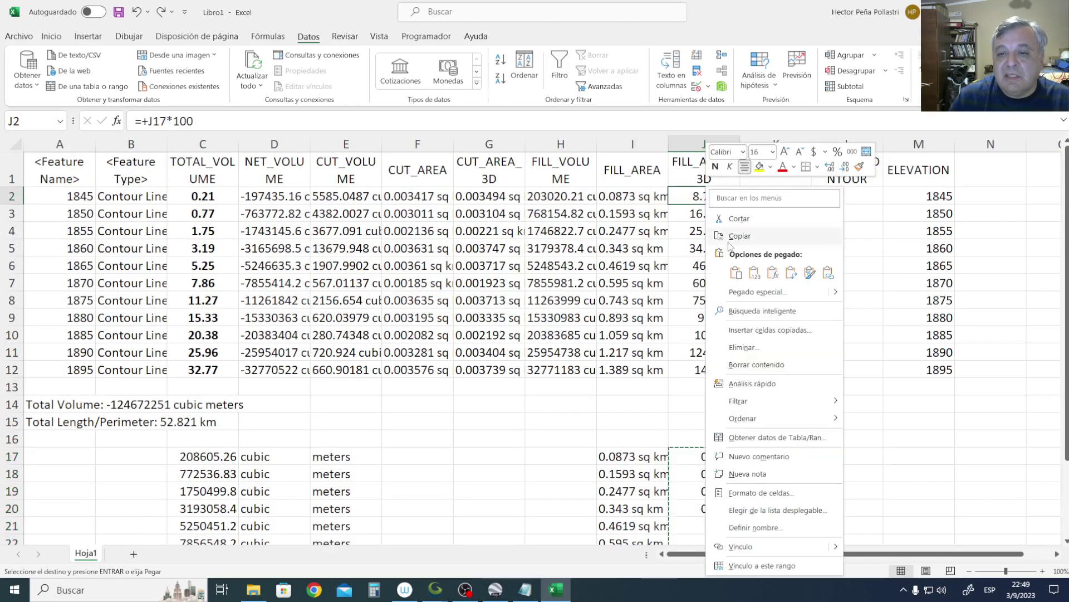
left_click(754, 273)
key("Escape")
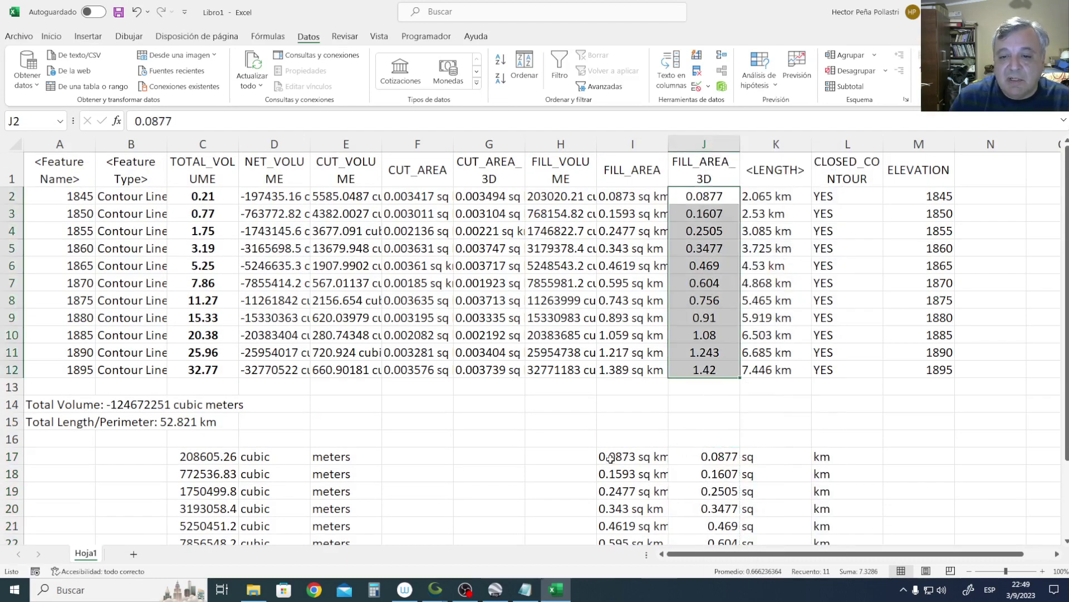
Split the pasted areas in I17:I27 with Text to Columns as delimited General data, overwriting the neighbouring cells.
left_click_drag(611, 457, 622, 525)
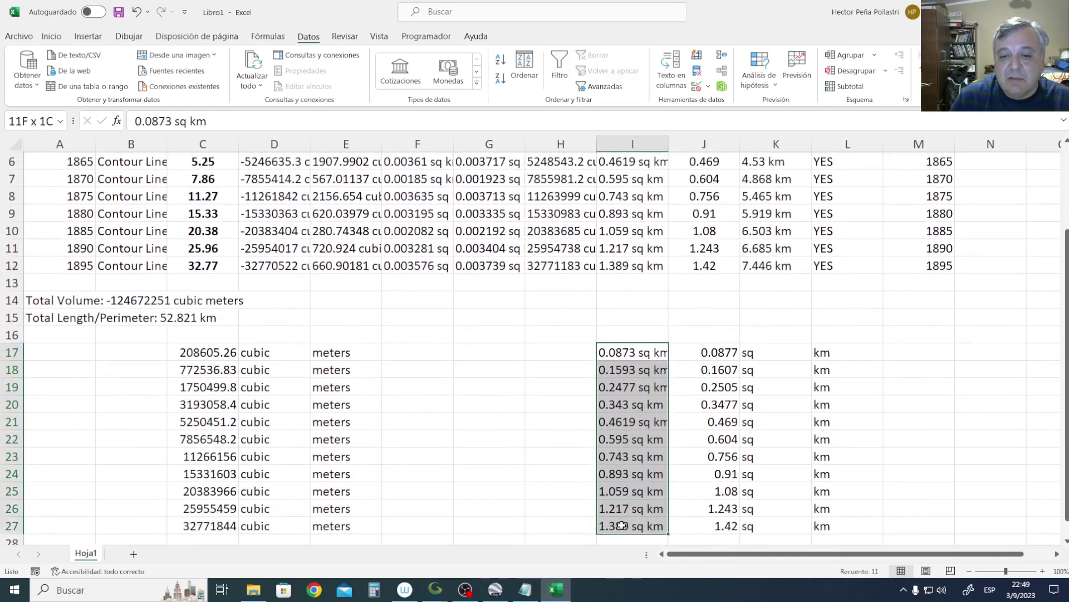
left_click(671, 70)
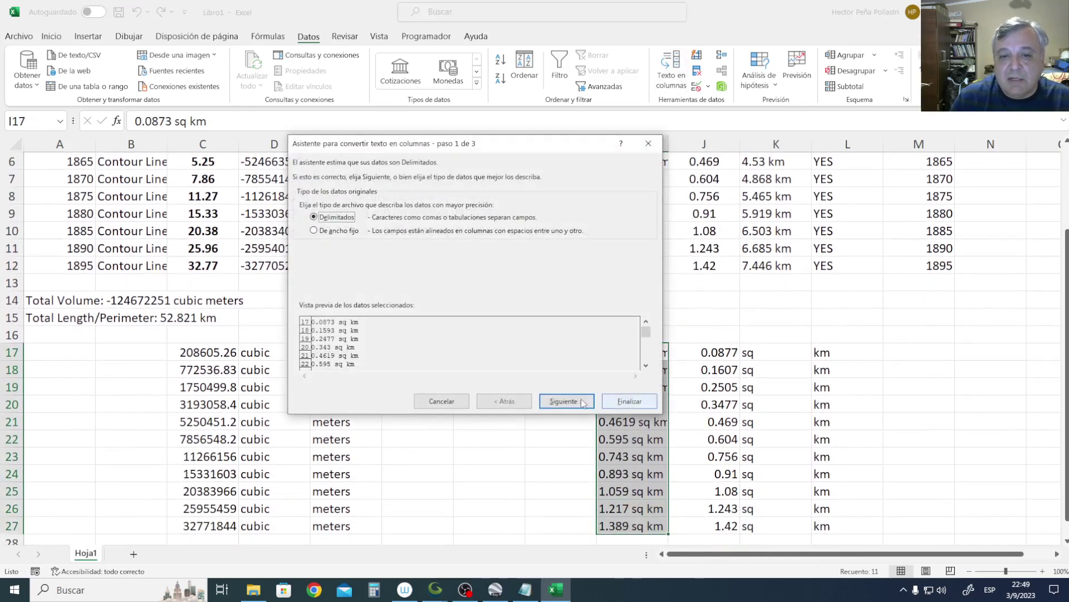
left_click(560, 406)
left_click(559, 406)
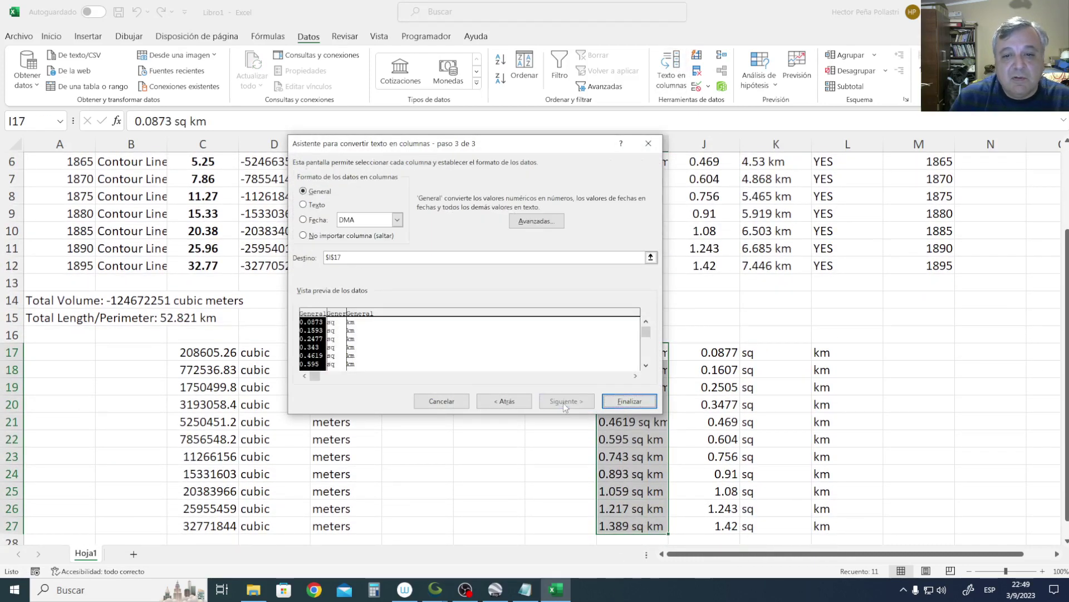
left_click(608, 405)
left_click(511, 329)
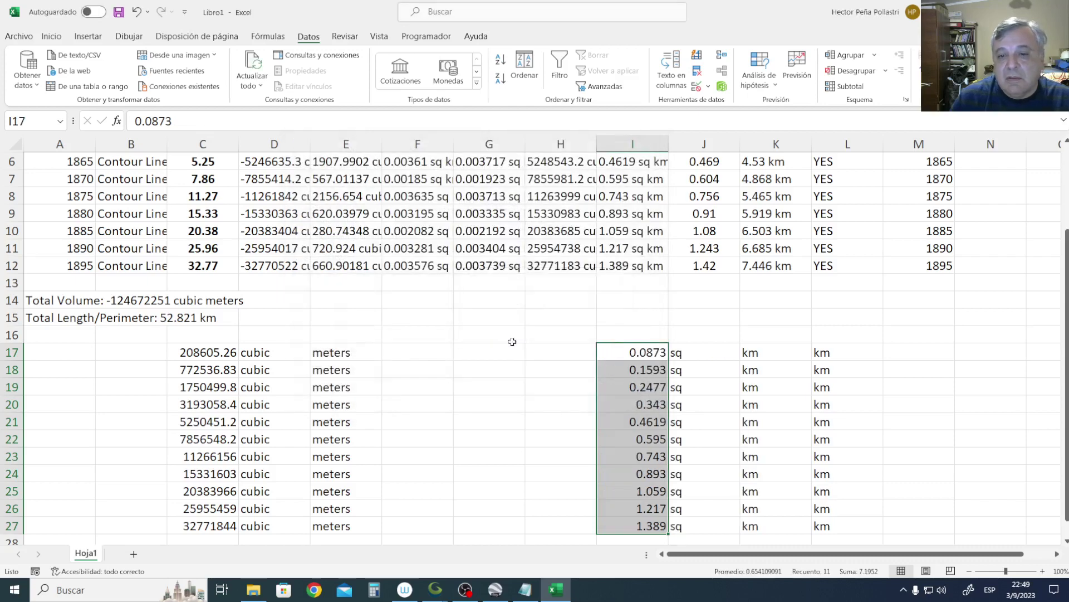
right_click(625, 372)
left_click(659, 236)
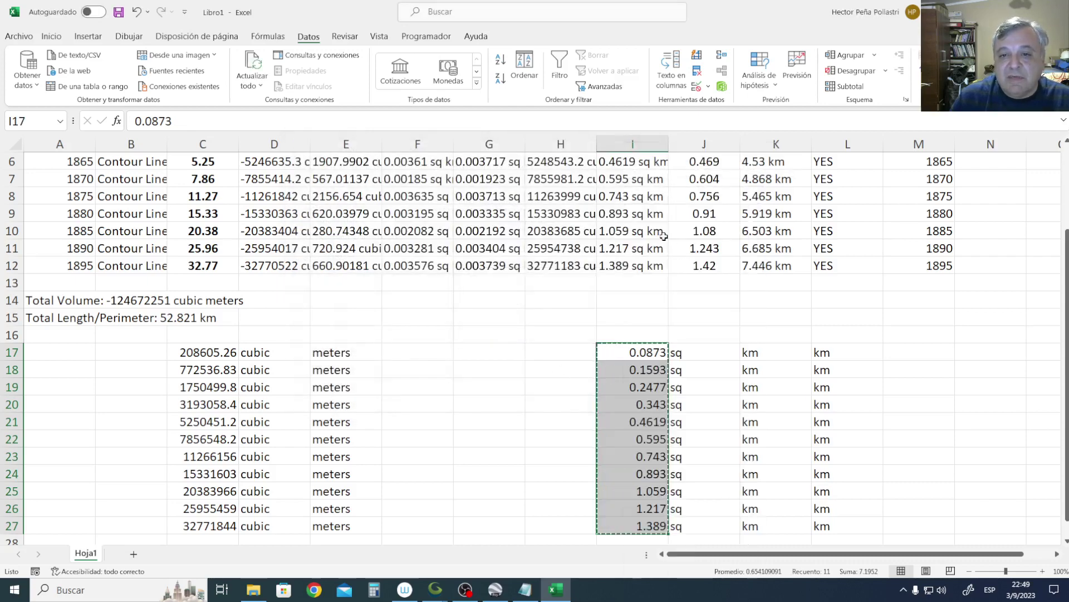
key("Escape")
Convert the FILL_AREA values to hectares with the formula +I17*100 in I2, filled down to I12.
scroll(652, 288, "up", 2)
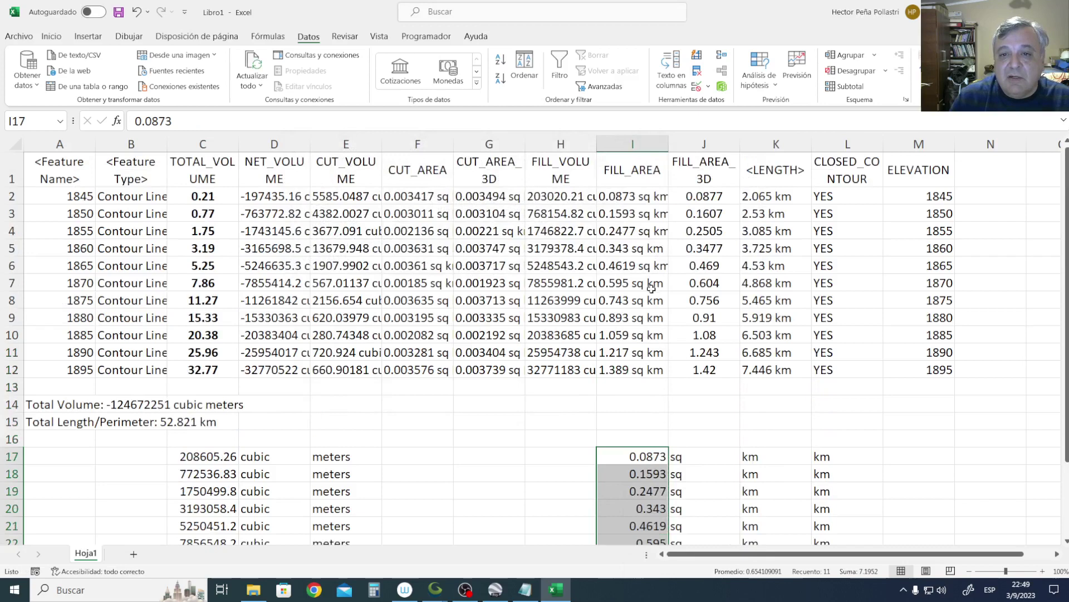
left_click(625, 198)
type("+")
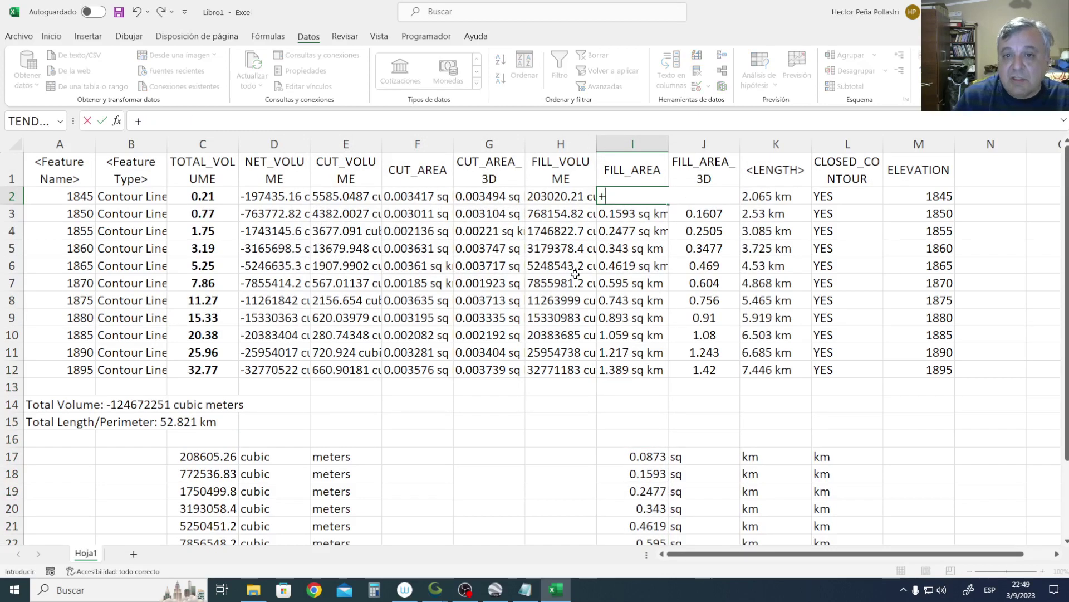
key("Down")
key("Down")
key("Down")
key("Down")
key("Down")
key("Down")
key("Down")
key("Down")
key("Down")
key("Down")
key("Down")
key("Down")
key("Down")
key("Down")
key("Down")
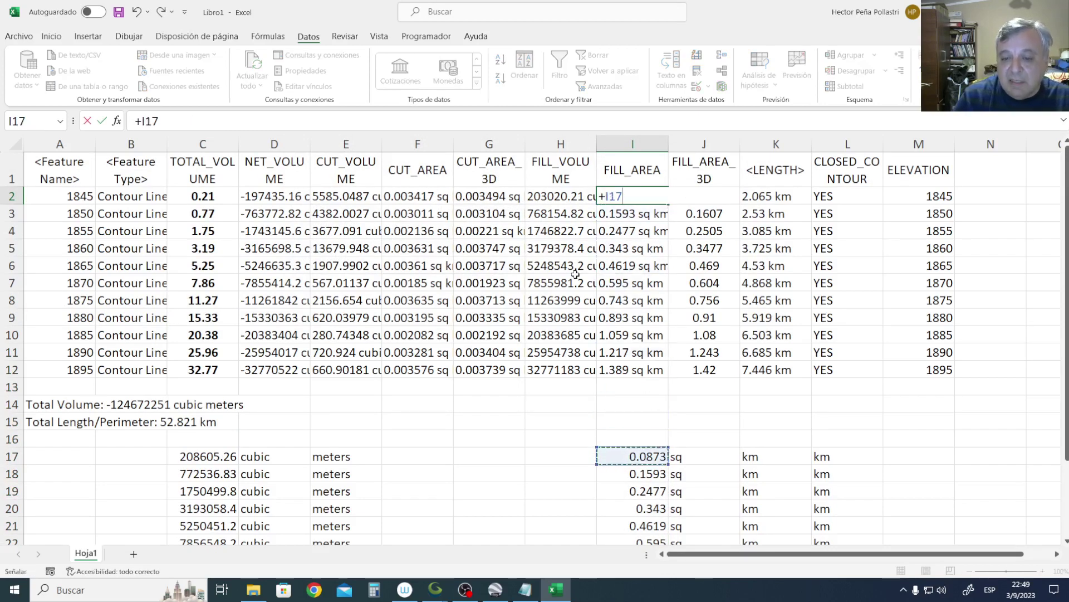
type("*100")
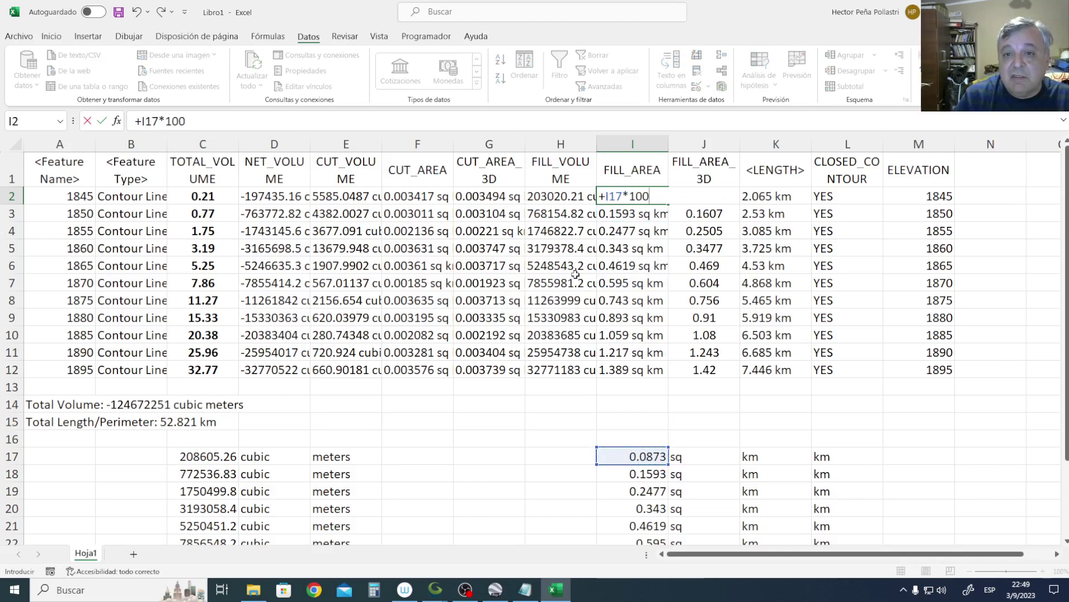
key("Return")
key("Up")
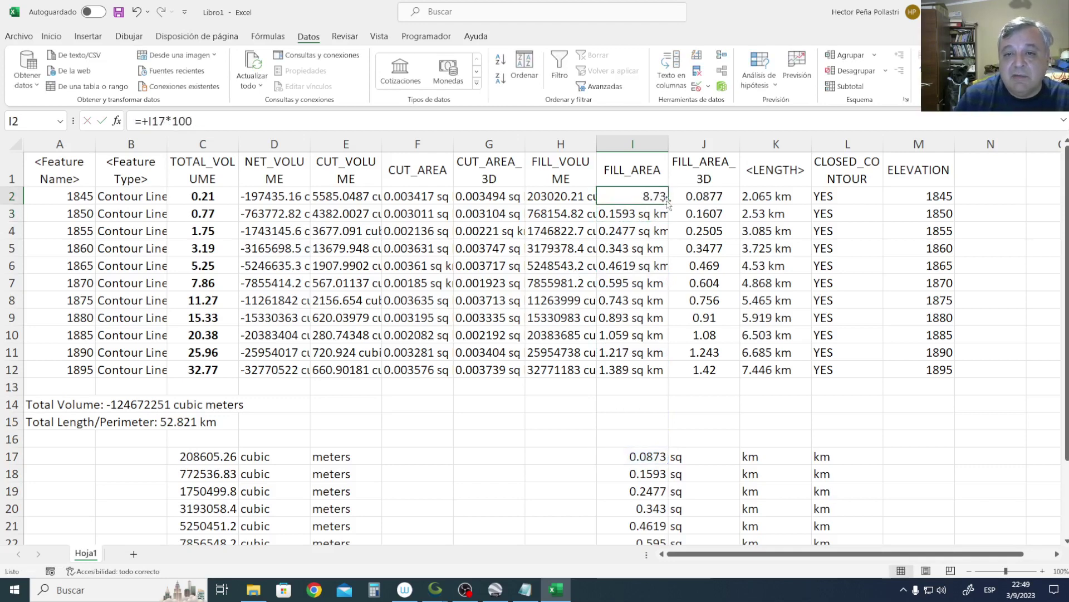
left_click_drag(668, 204, 667, 372)
left_click(599, 404)
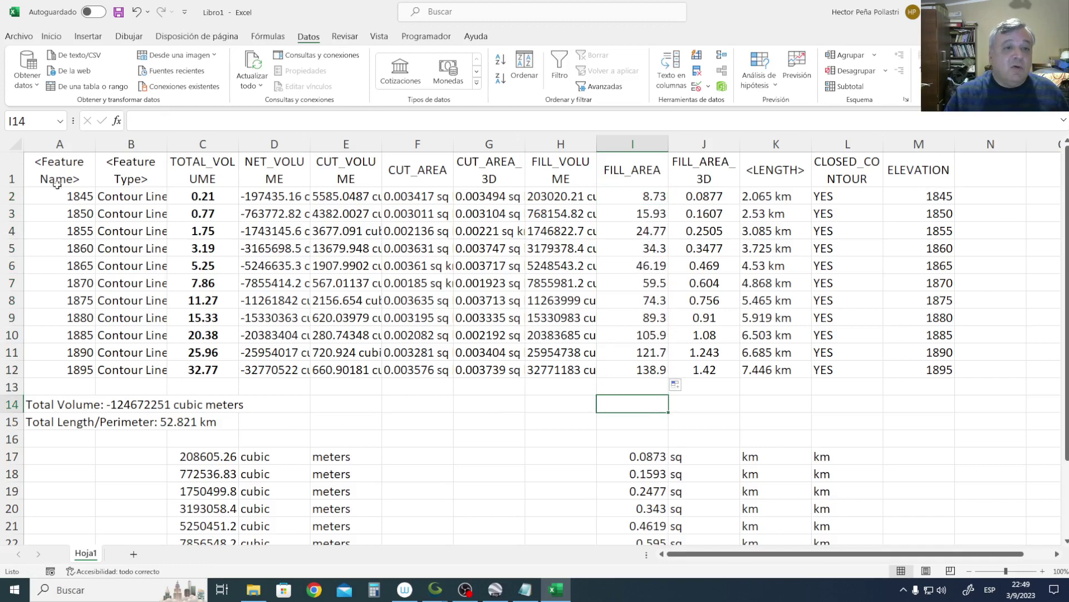
Make the Feature Name elevations in A2:A12 bold and centre them horizontally.
left_click_drag(54, 195, 55, 370)
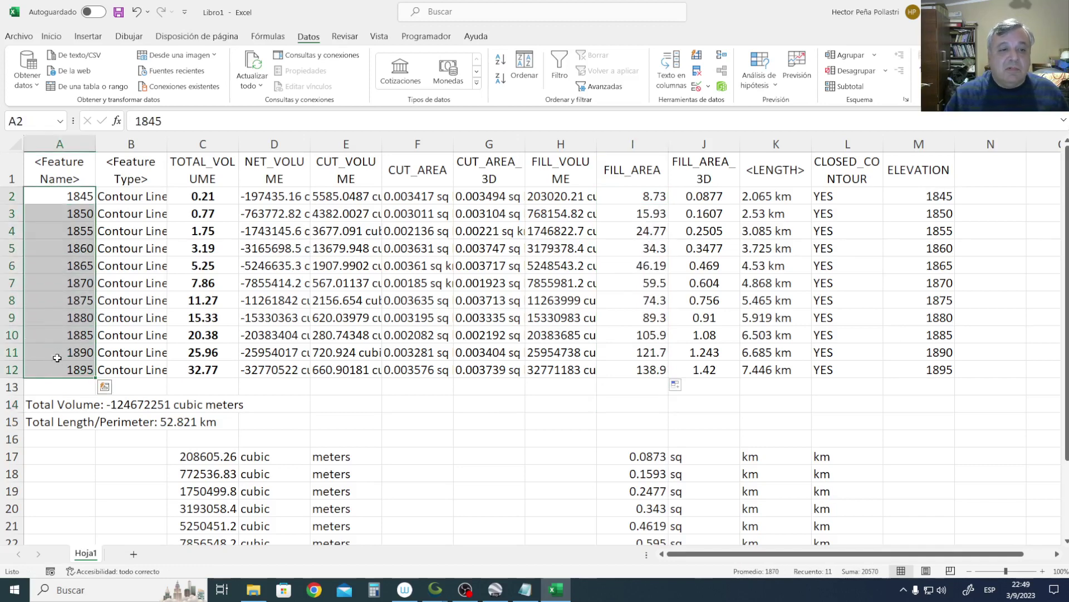
left_click(51, 36)
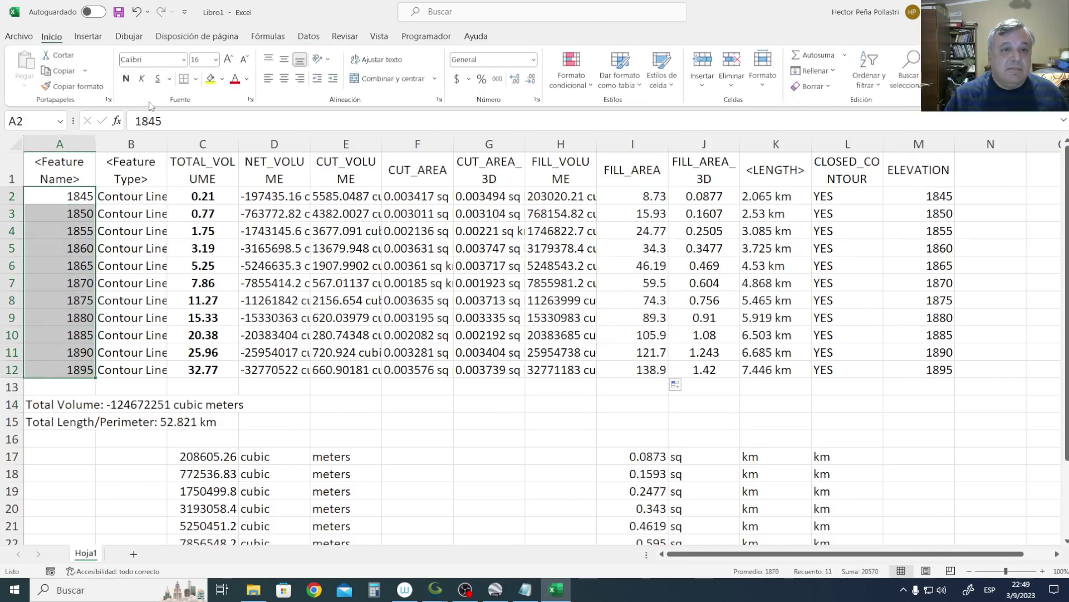
left_click(126, 80)
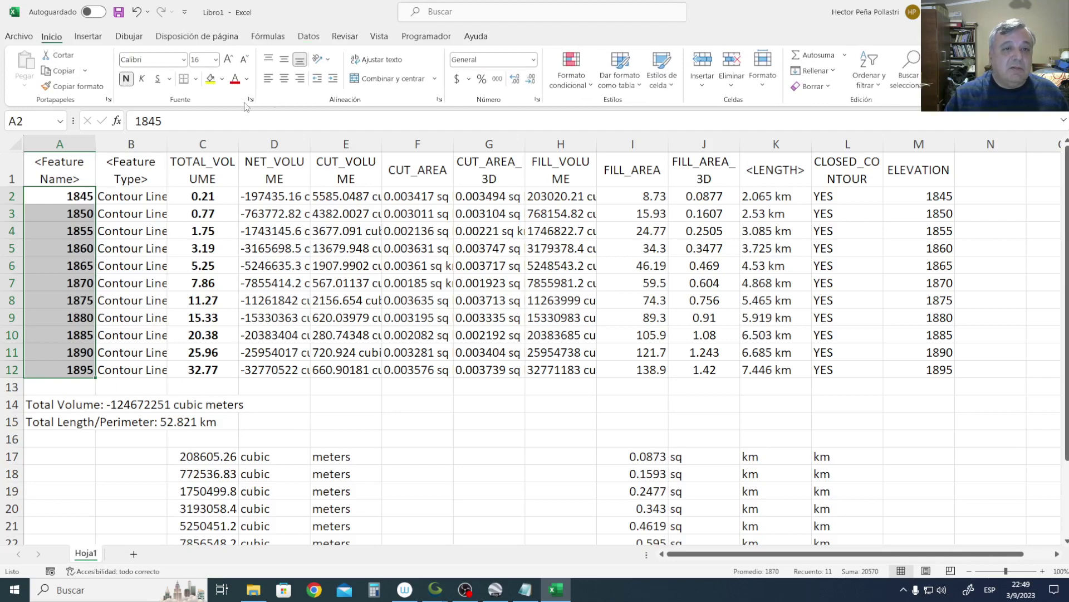
left_click(285, 79)
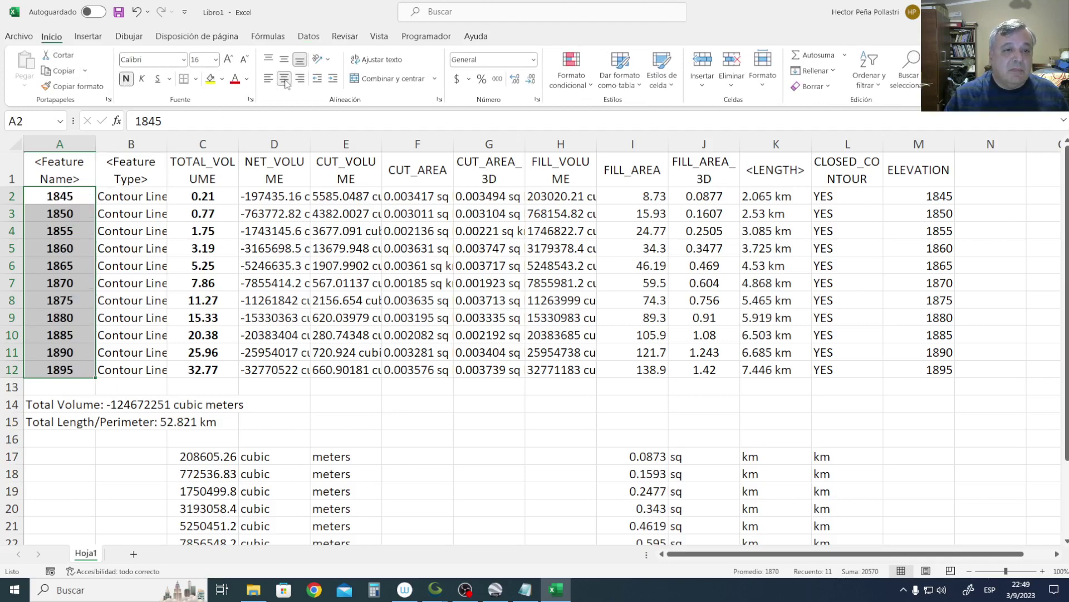
left_click(198, 196)
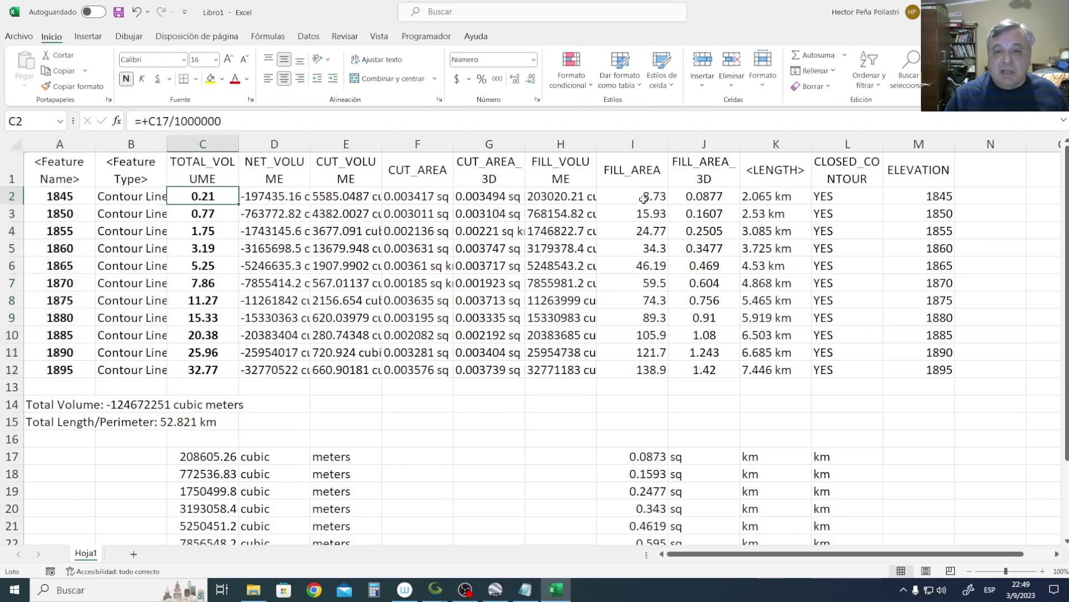
Make the FILL_AREA values in I2:I12 bold.
left_click_drag(643, 199, 643, 369)
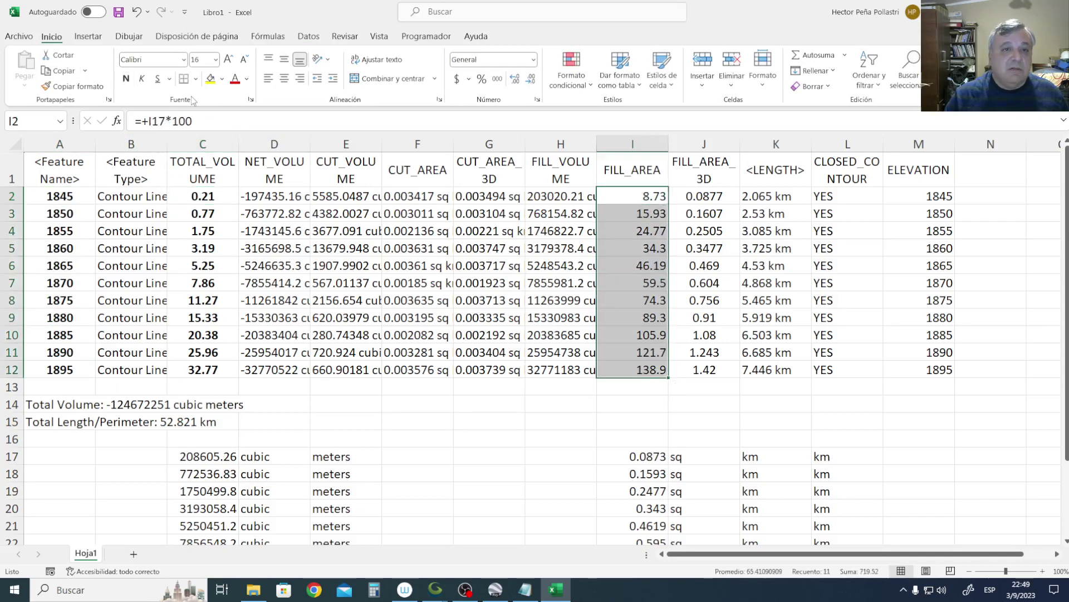
left_click(127, 80)
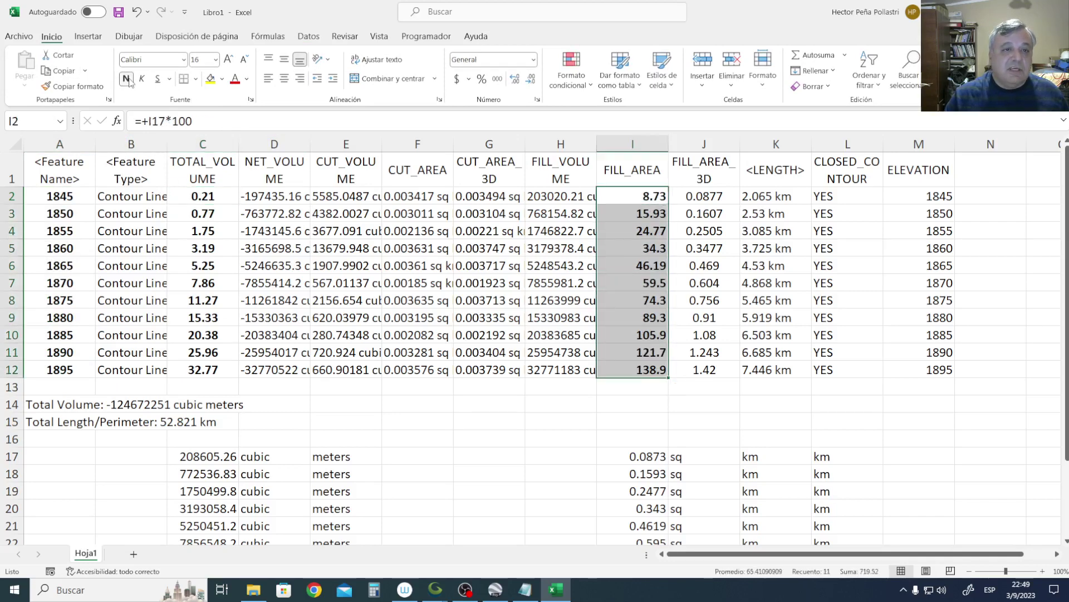
left_click(423, 413)
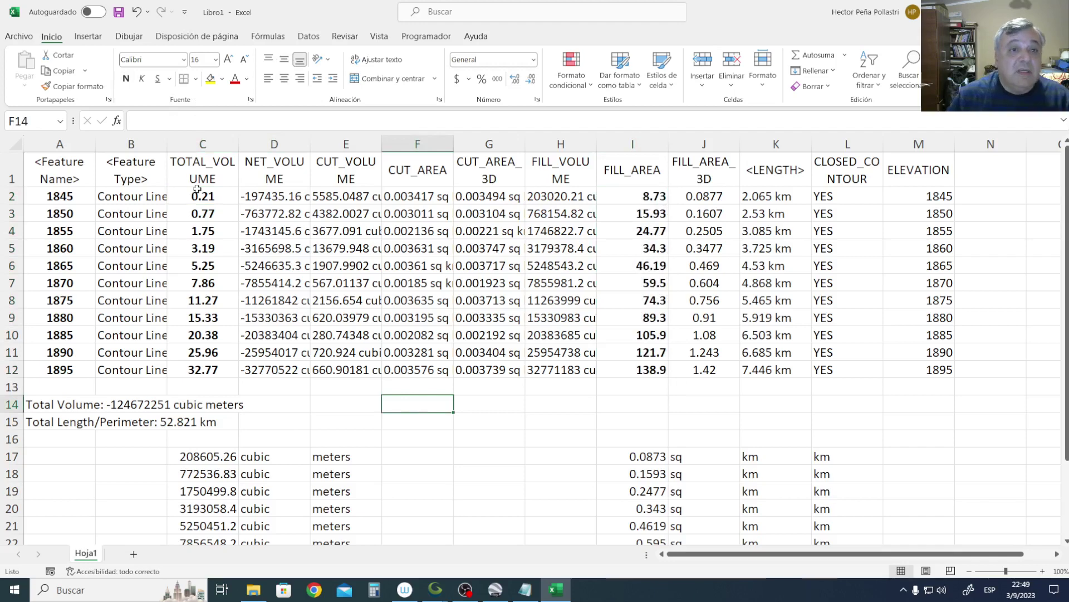
Insert an empty scatter chart with smooth lines and markers, enlarge it and move it over columns D to I.
left_click(88, 38)
left_click(412, 87)
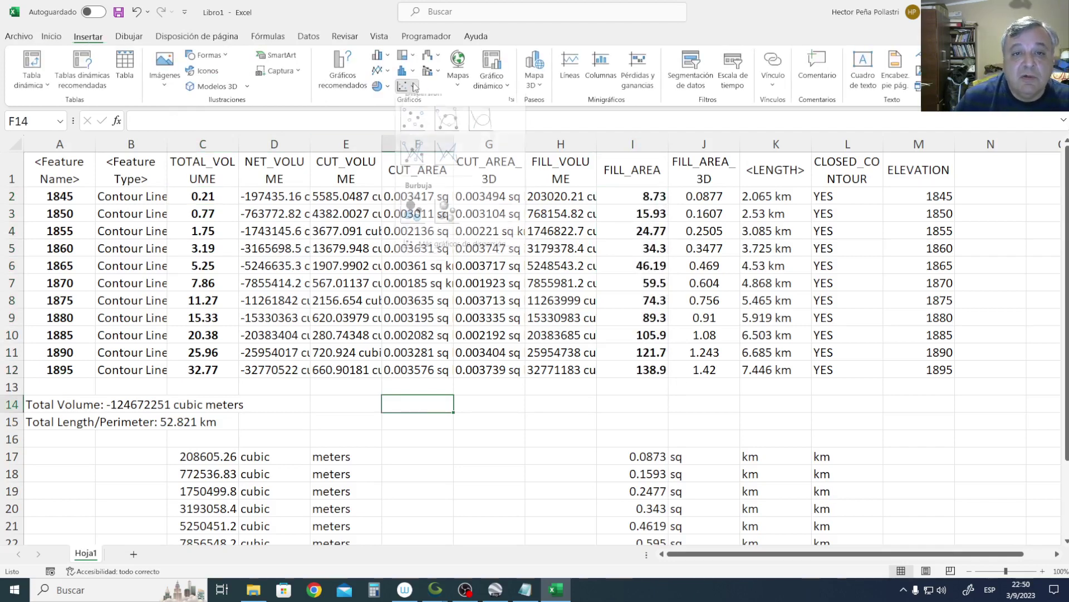
left_click(446, 130)
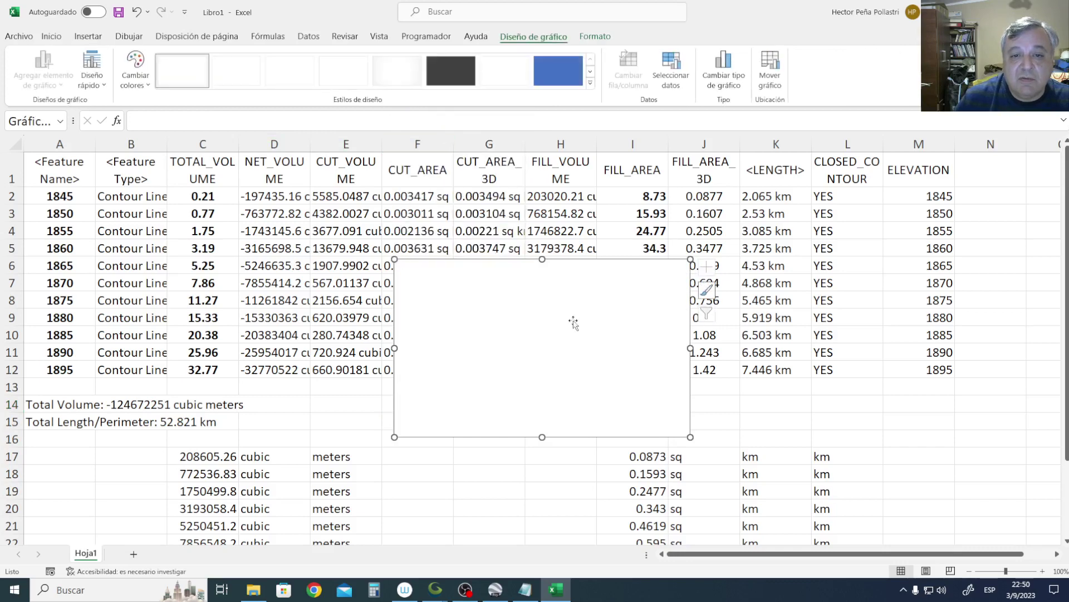
left_click_drag(689, 439, 746, 505)
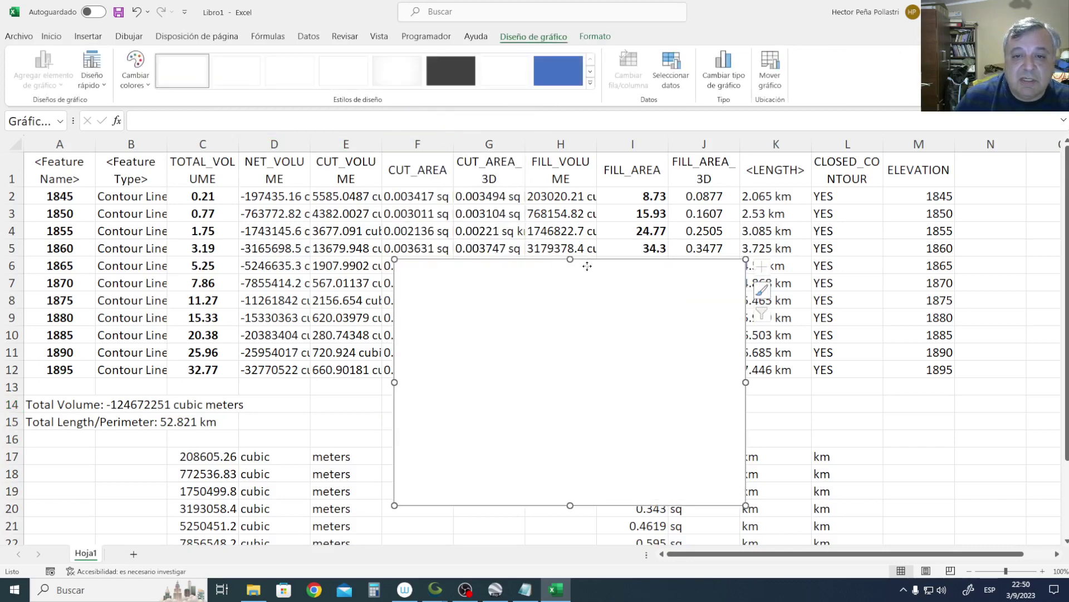
left_click_drag(587, 266, 444, 235)
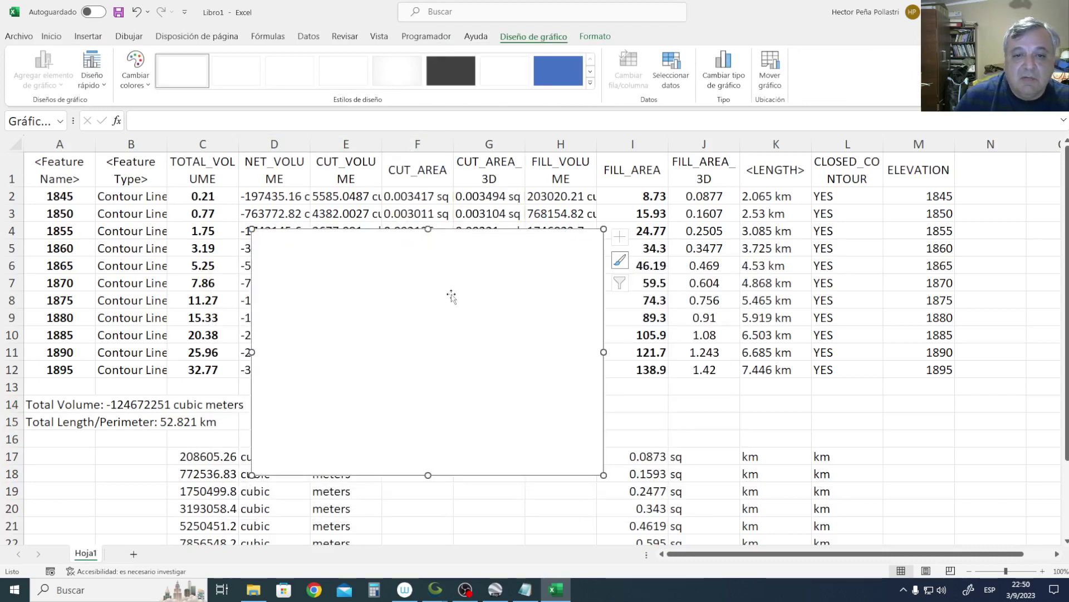
Add a data series to the empty chart and take its name from the TOTAL_VOLUME header in C1.
right_click(441, 289)
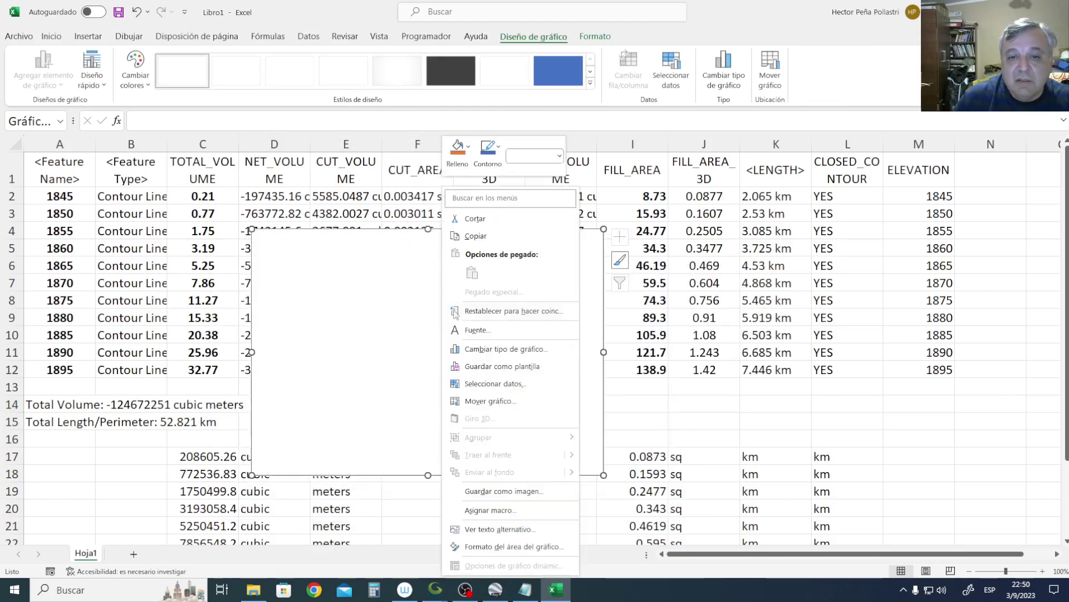
left_click(510, 384)
left_click(322, 295)
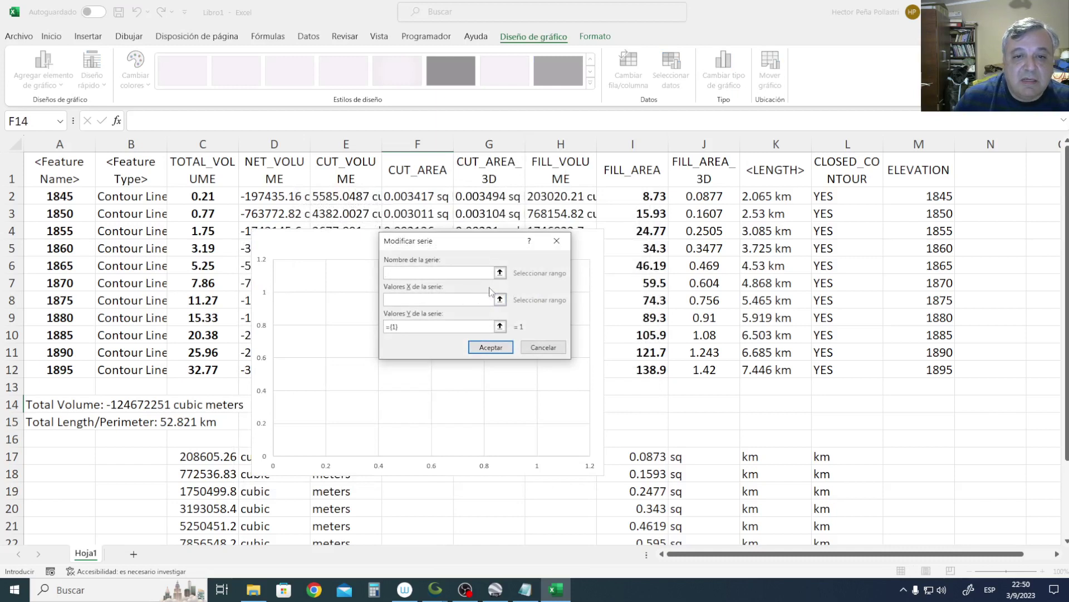
left_click(501, 273)
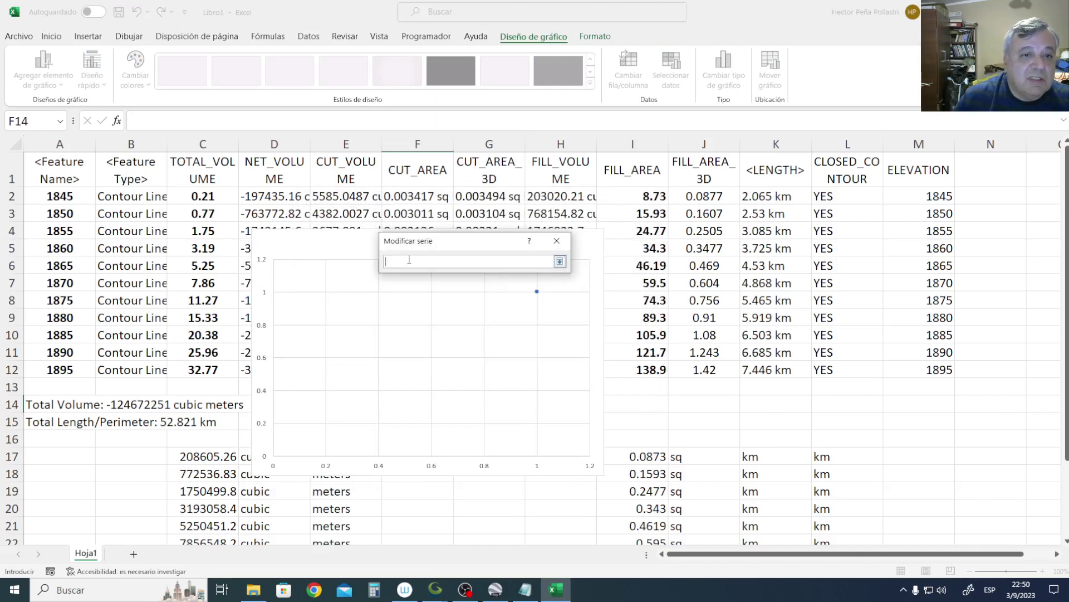
left_click(211, 170)
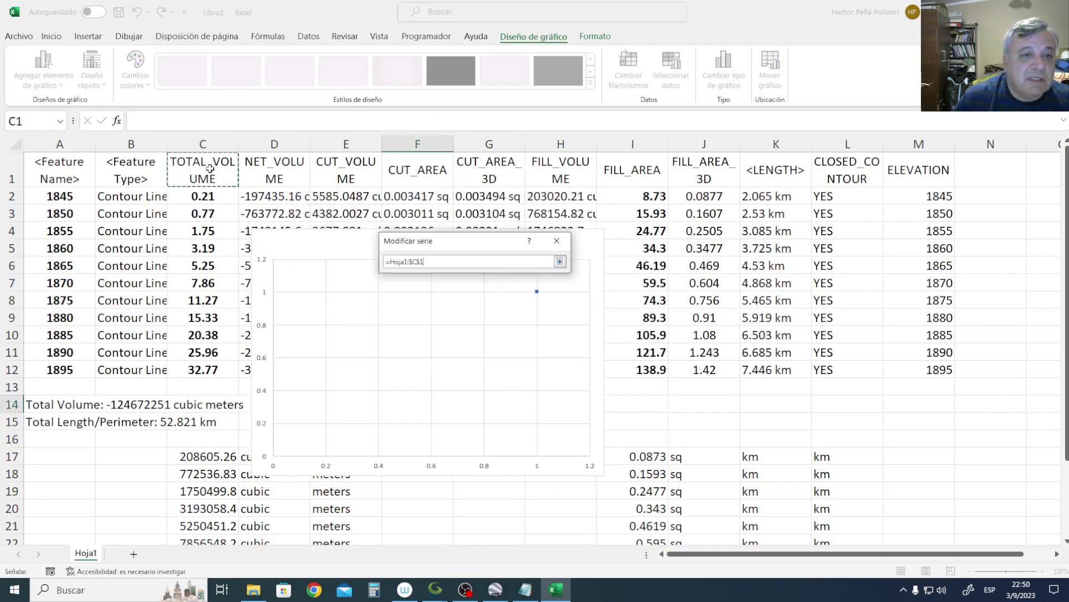
left_click(560, 261)
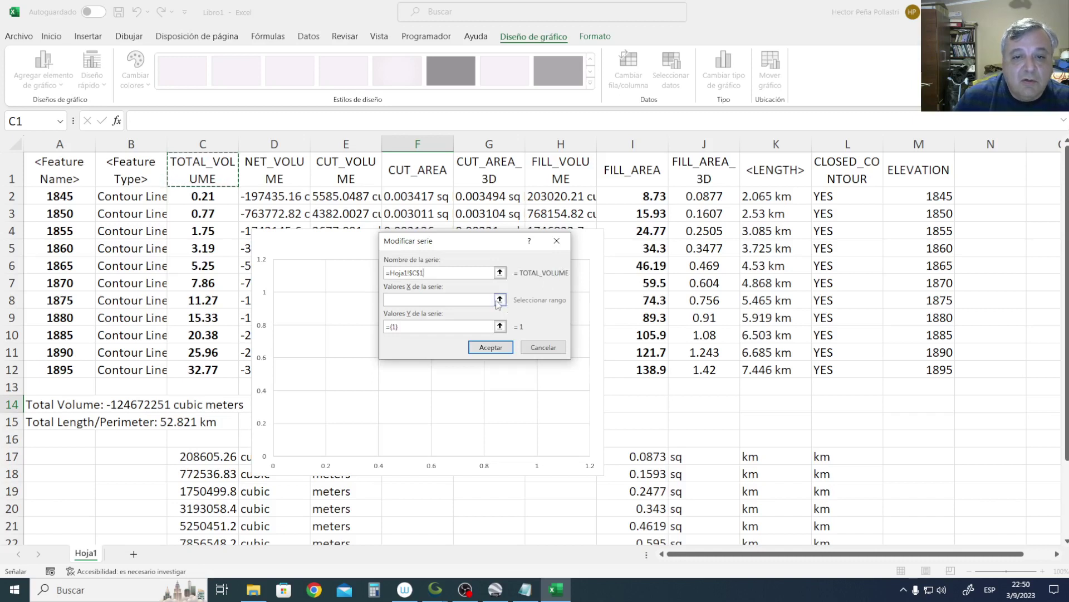
Set the series X values to A2:A12 and Y values to C2:C12, and apply the data source.
left_click(500, 299)
left_click_drag(59, 196, 60, 369)
left_click(559, 261)
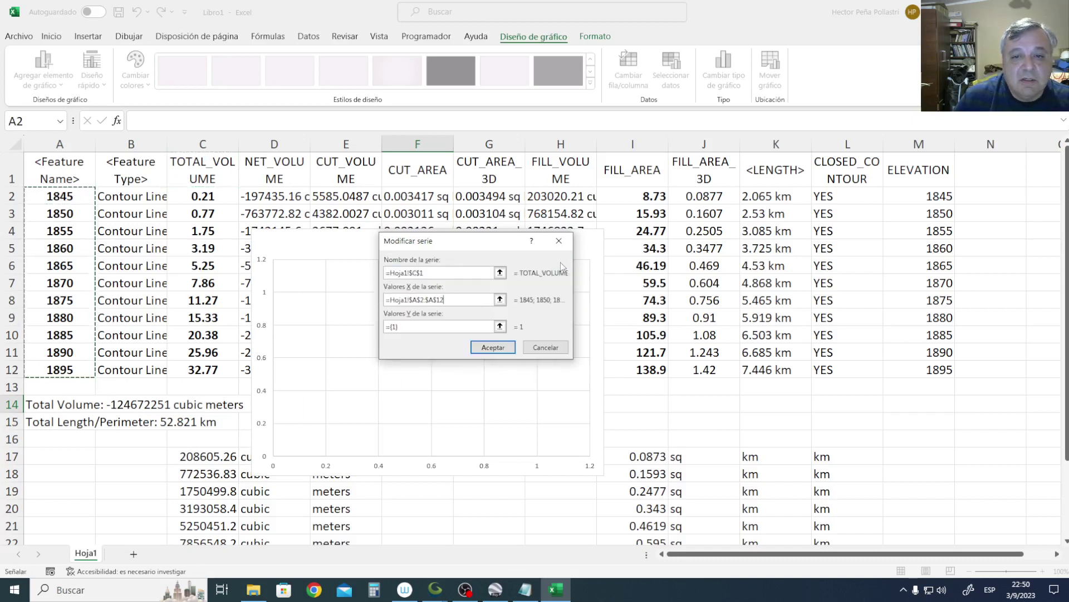
left_click(500, 323)
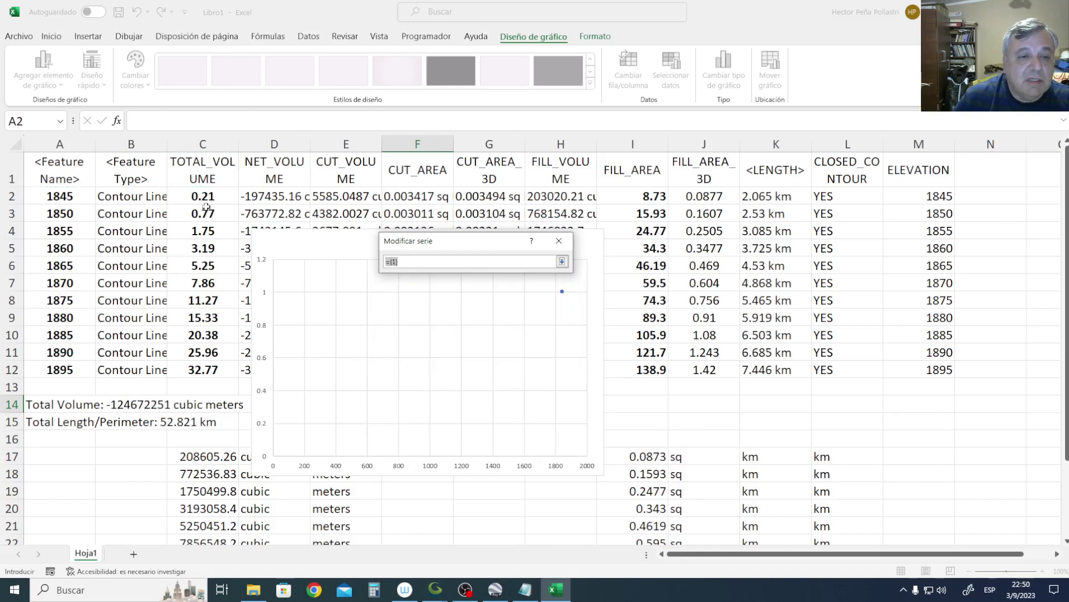
left_click_drag(201, 196, 203, 370)
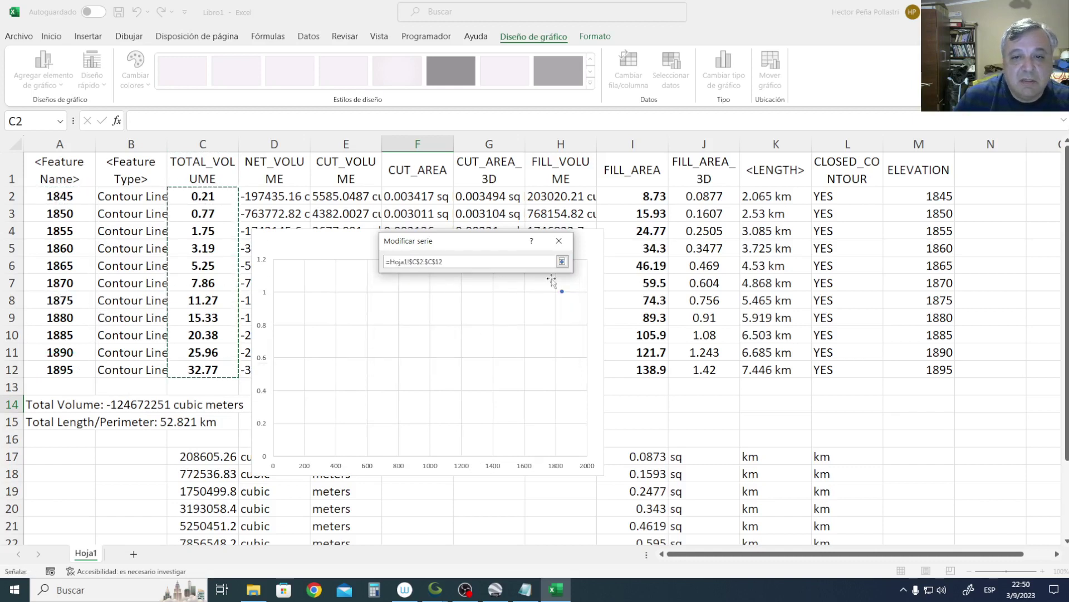
left_click(562, 261)
left_click(501, 347)
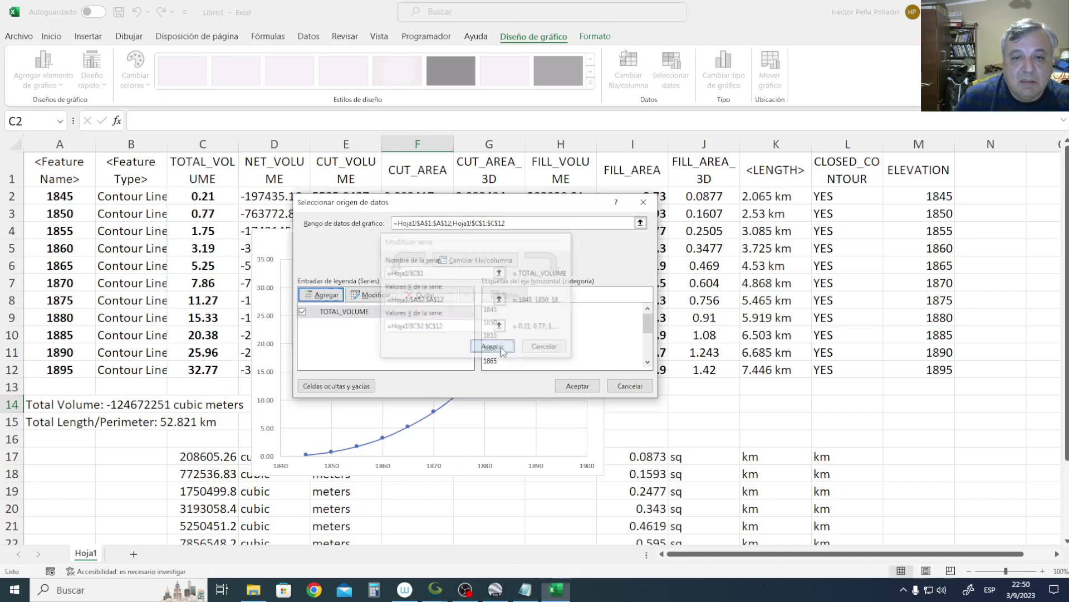
left_click(576, 387)
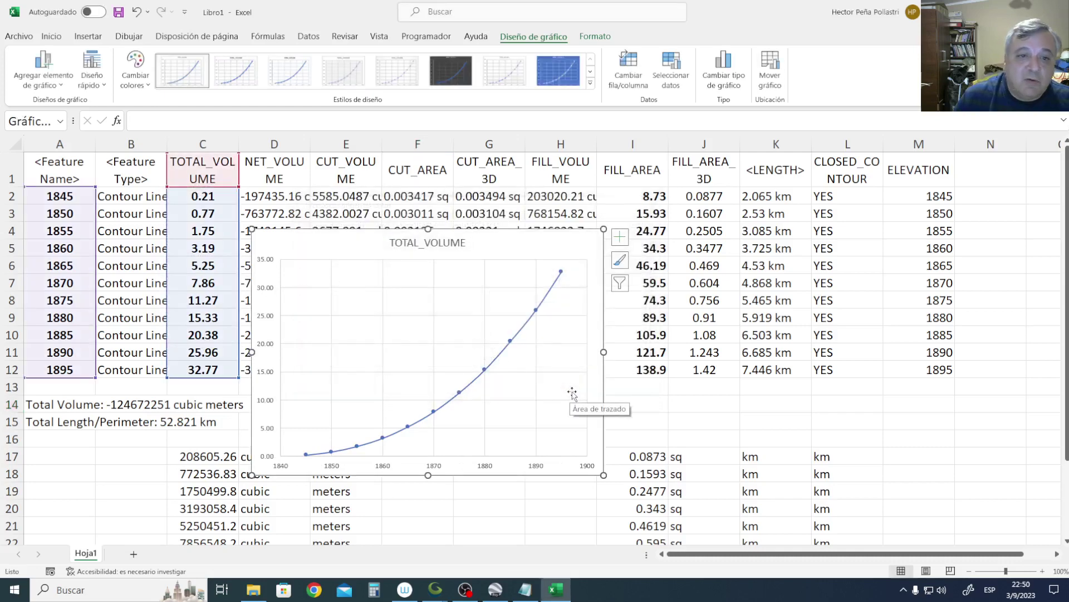
Shrink the chart's plot area upward to leave free space below the horizontal axis.
left_click(583, 455)
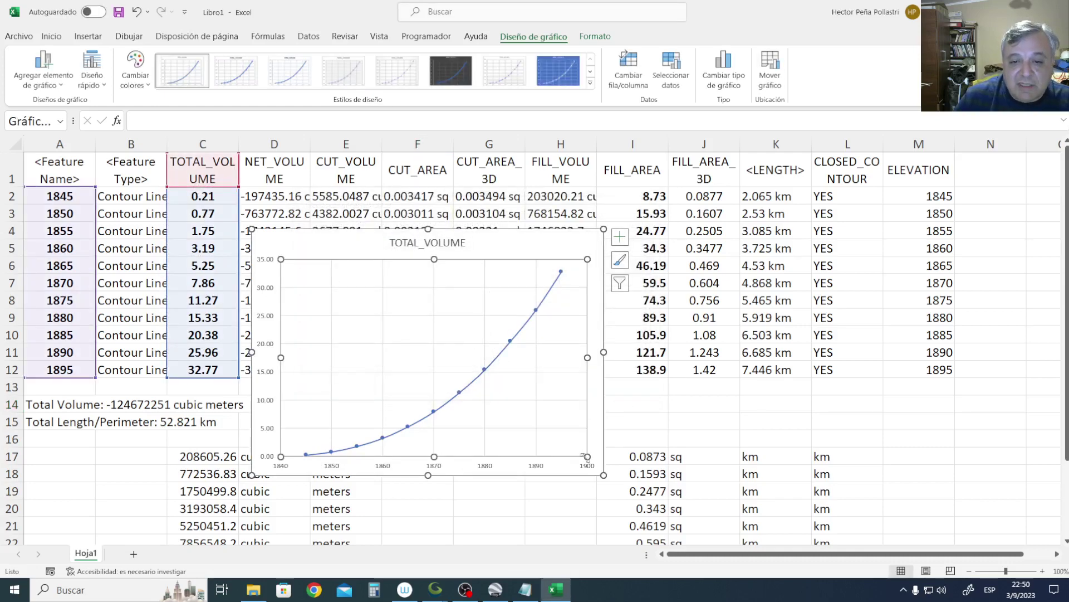
left_click_drag(585, 456, 582, 430)
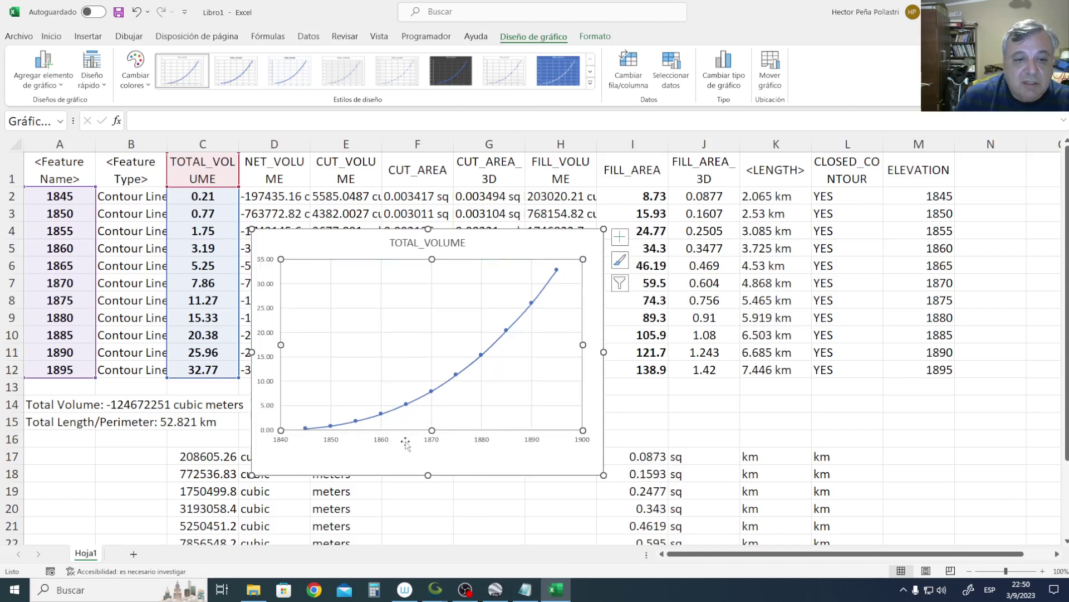
Narrow the chart's plot area slightly from its left edge and format the vertical axis labels as 12-point bold.
left_click_drag(281, 429, 288, 428)
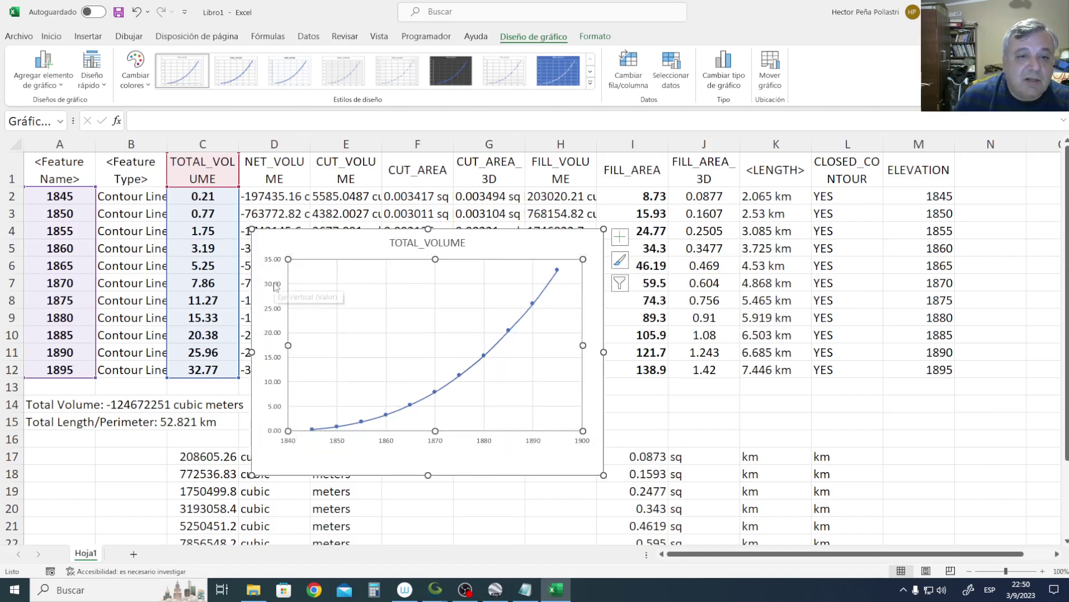
left_click(277, 302)
left_click(52, 36)
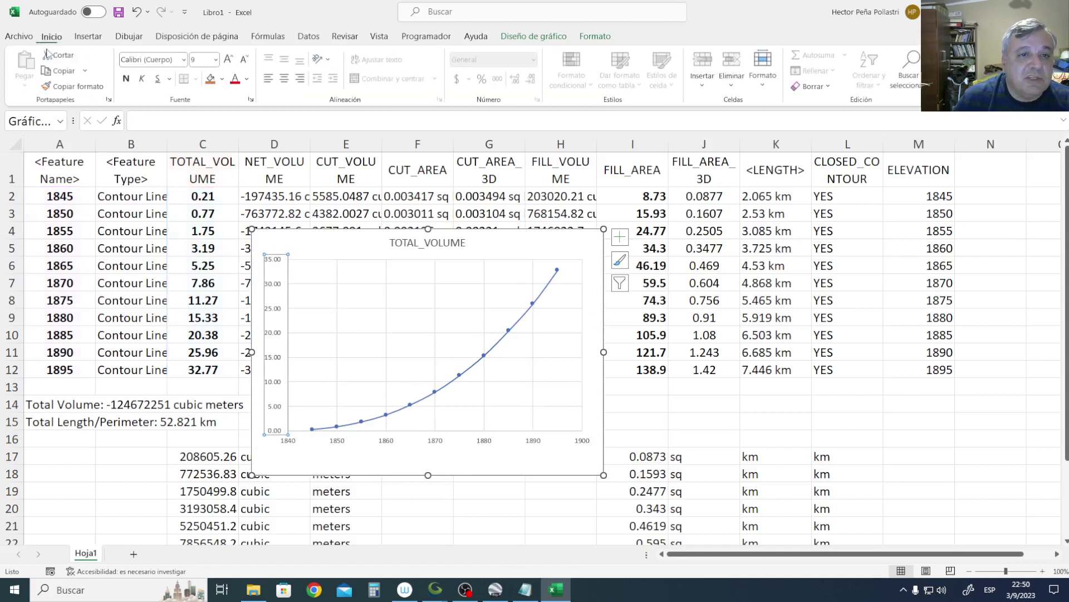
left_click(215, 60)
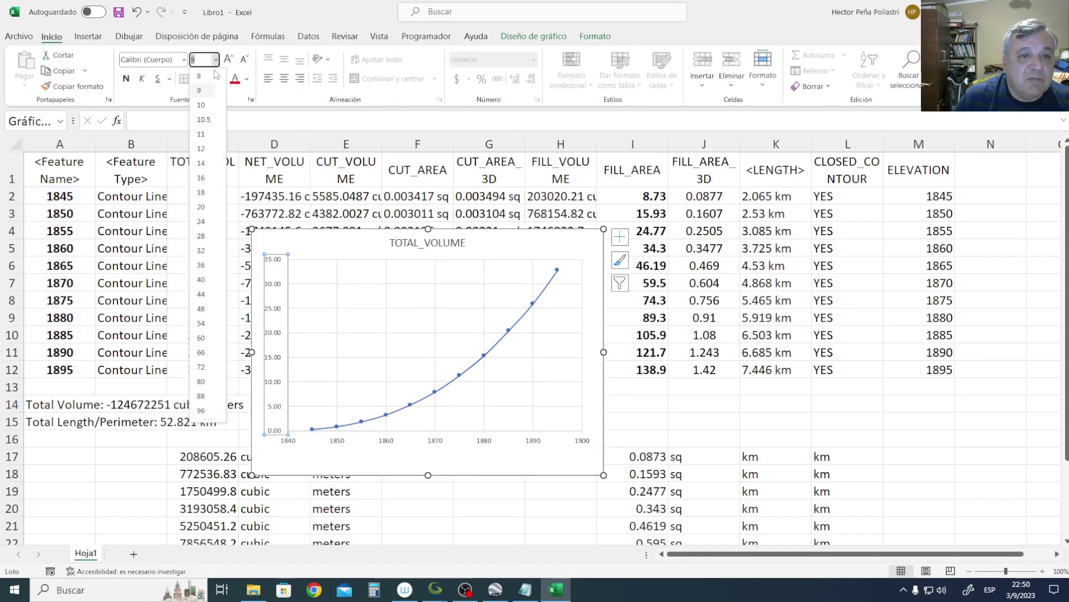
left_click(202, 153)
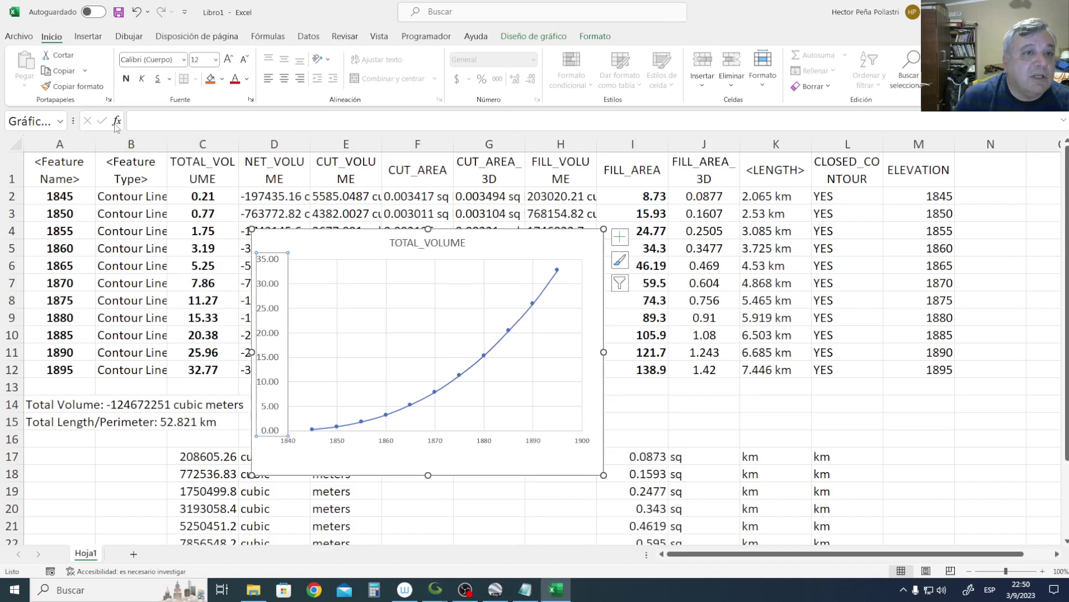
left_click(126, 78)
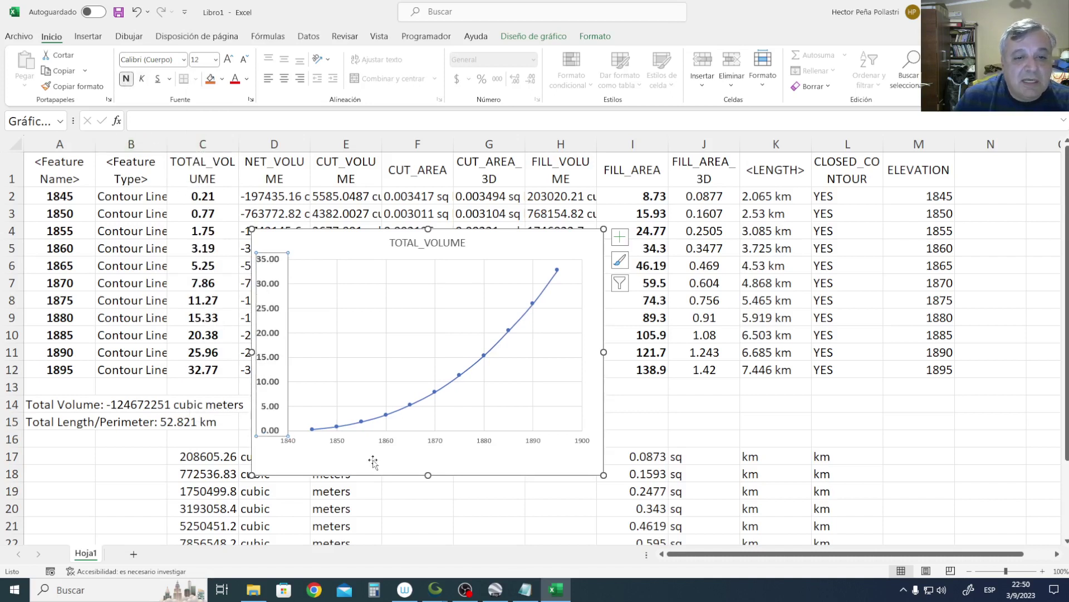
Format the chart's horizontal axis labels as 12-point bold.
left_click(391, 445)
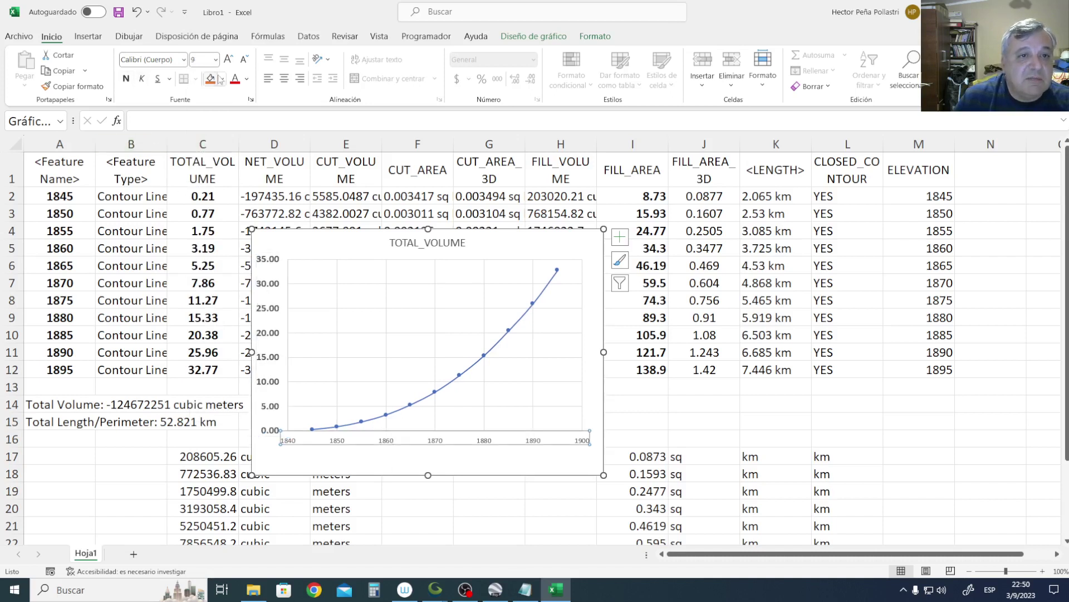
left_click(216, 60)
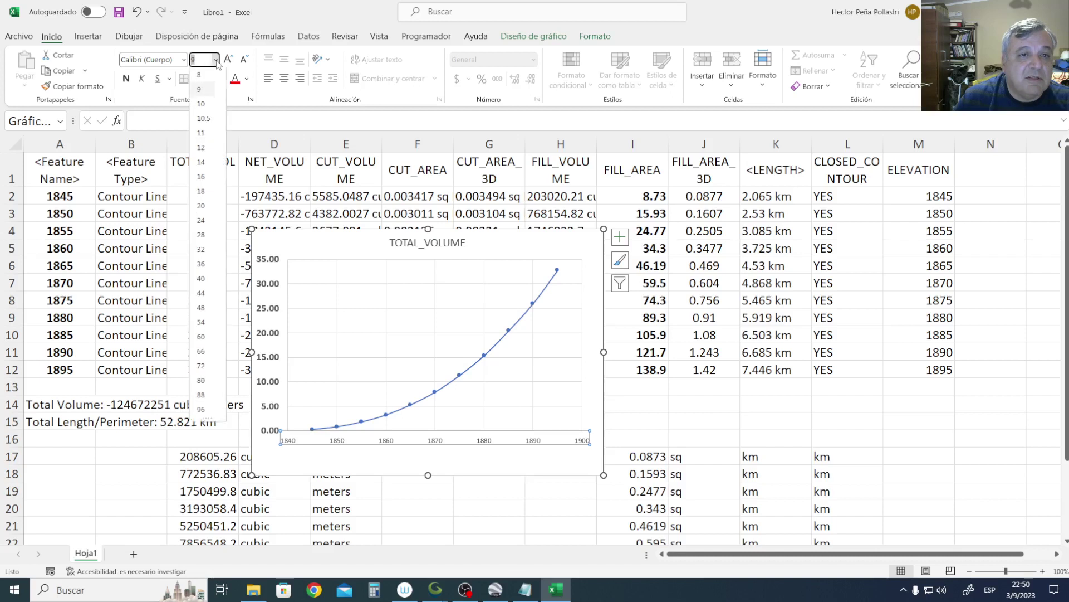
left_click(202, 148)
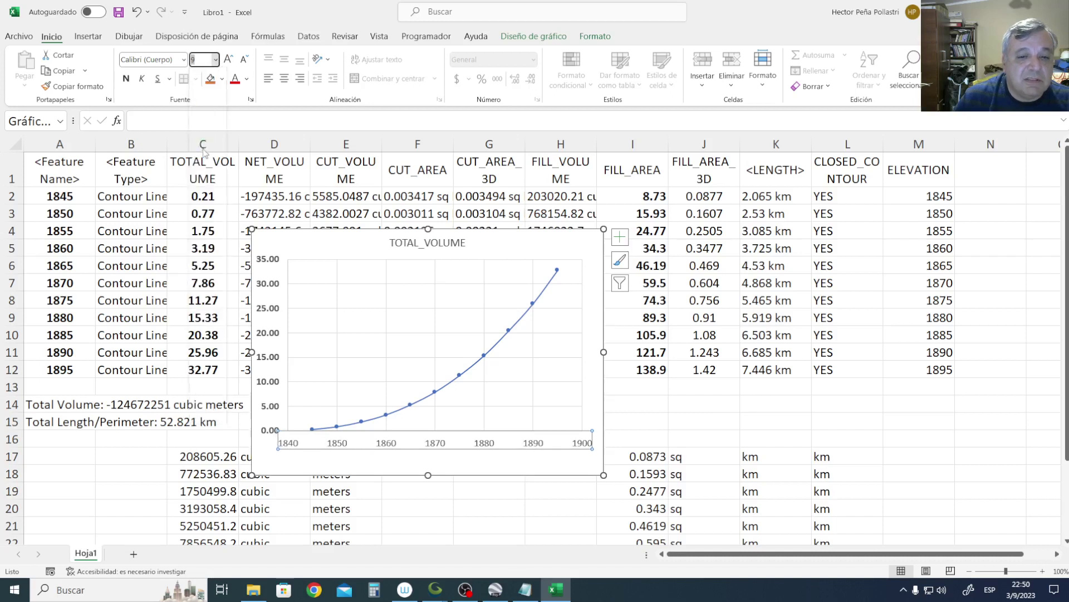
left_click(126, 79)
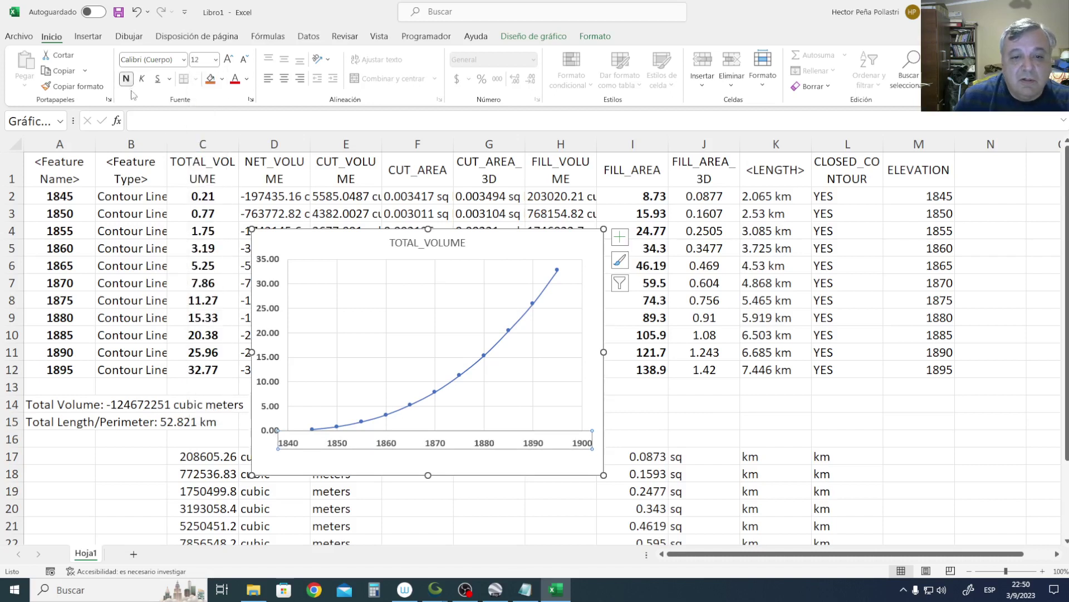
Narrow the plot area further from its left edge to leave free space beside the vertical axis labels.
left_click(520, 508)
left_click(319, 354)
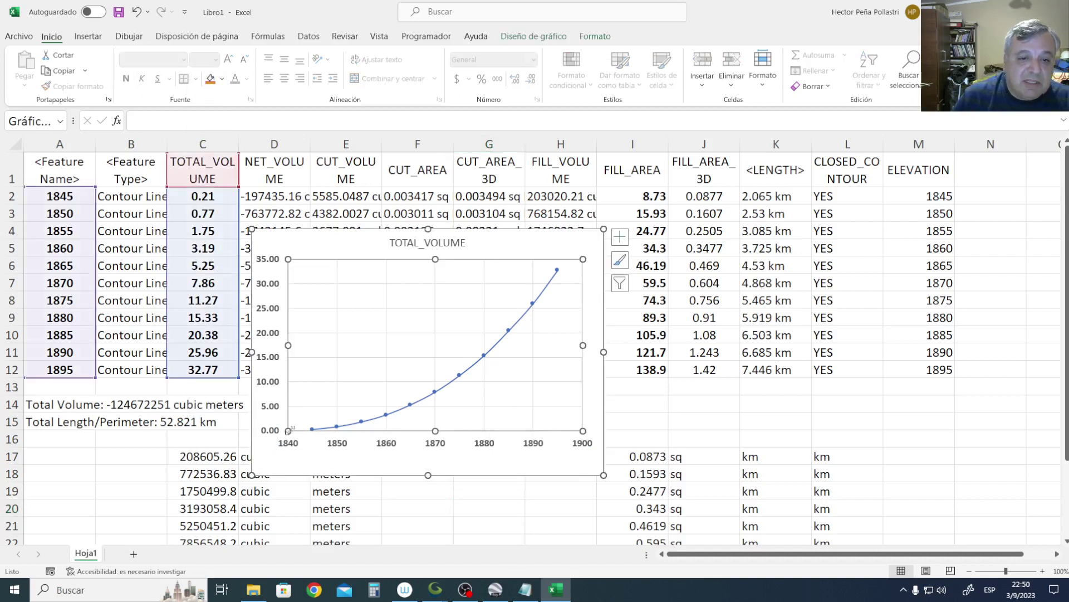
left_click_drag(317, 428, 317, 429)
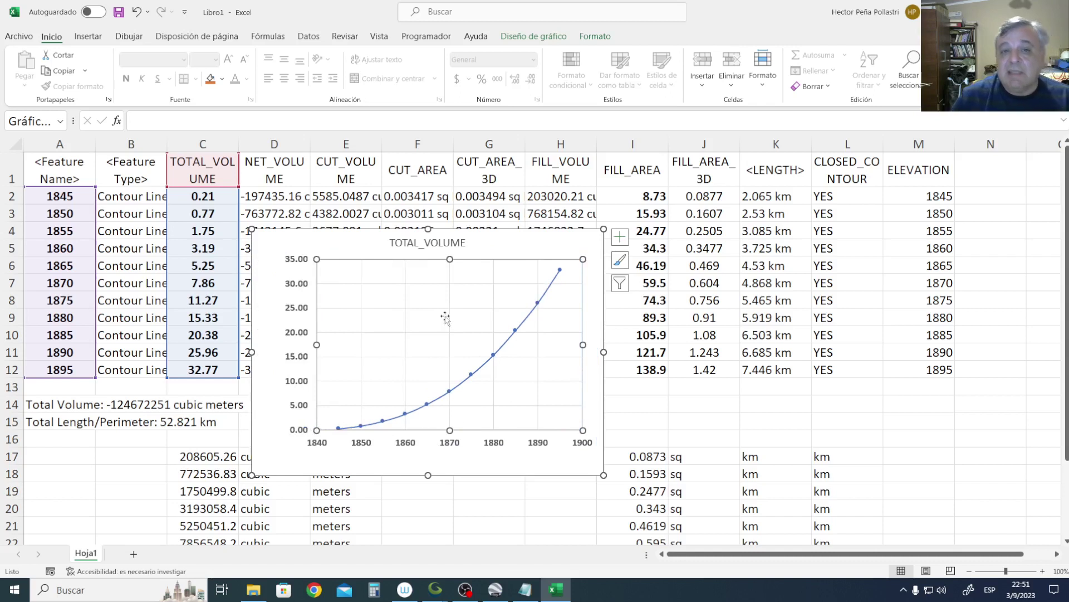
Add a second data series to the chart and take its name from the FILL_AREA header in I1.
left_click(437, 247)
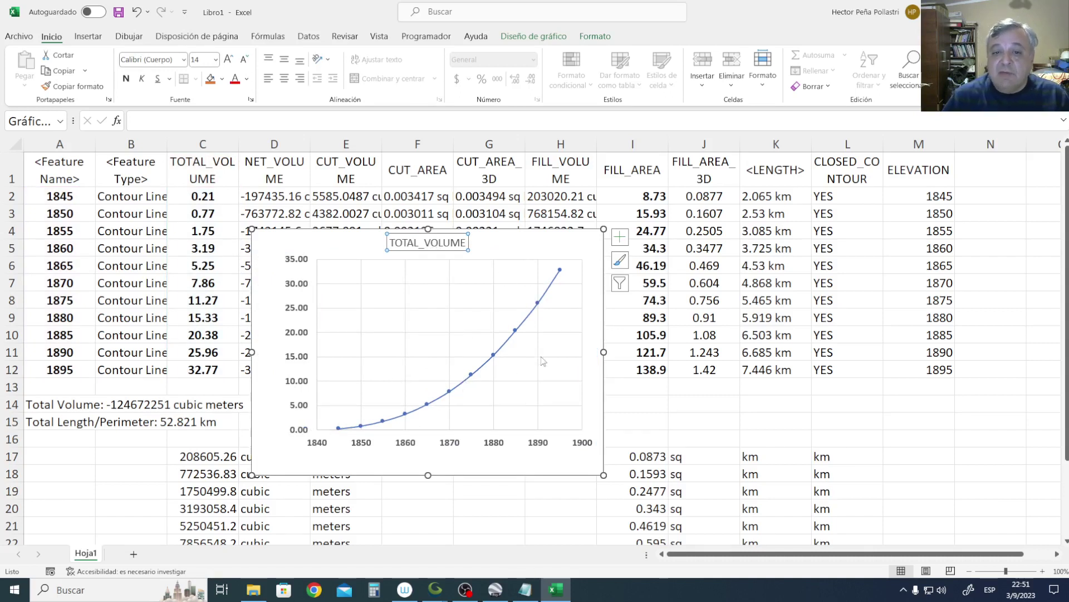
left_click(553, 342)
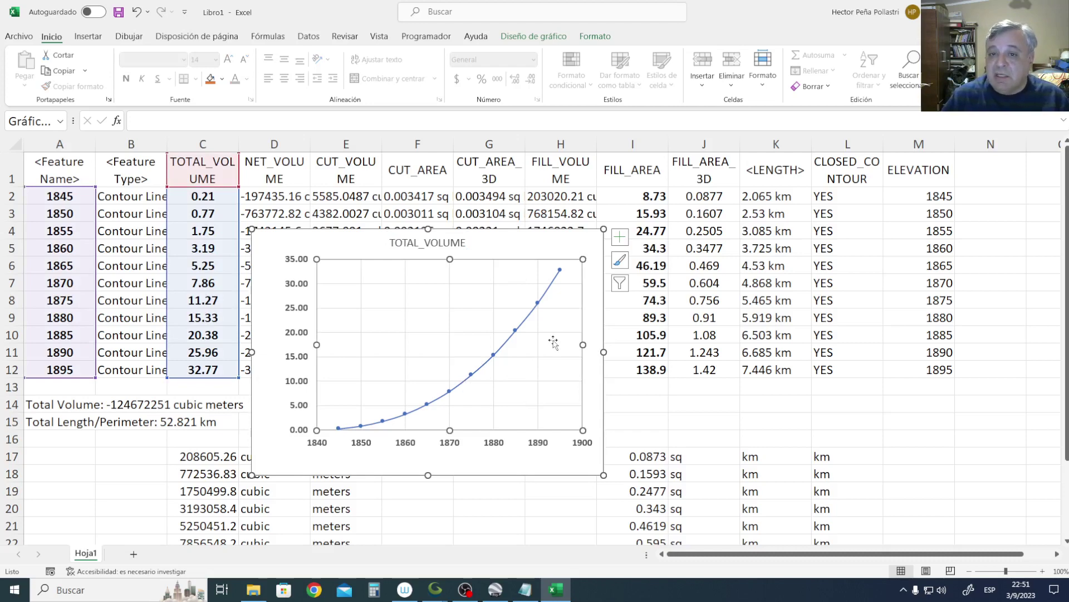
right_click(553, 342)
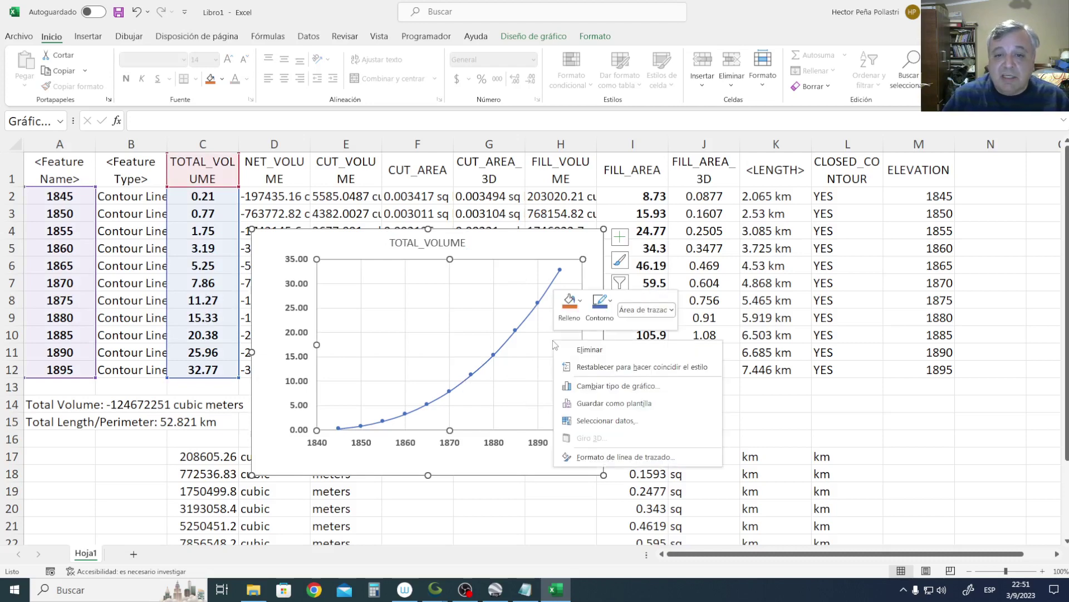
left_click(600, 419)
left_click(322, 295)
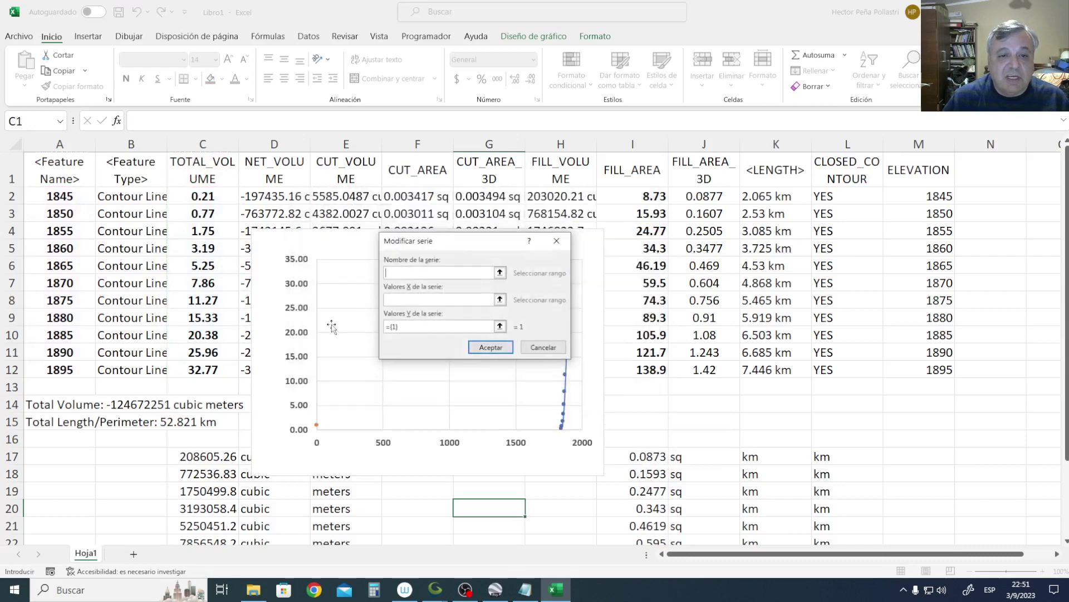
left_click(500, 272)
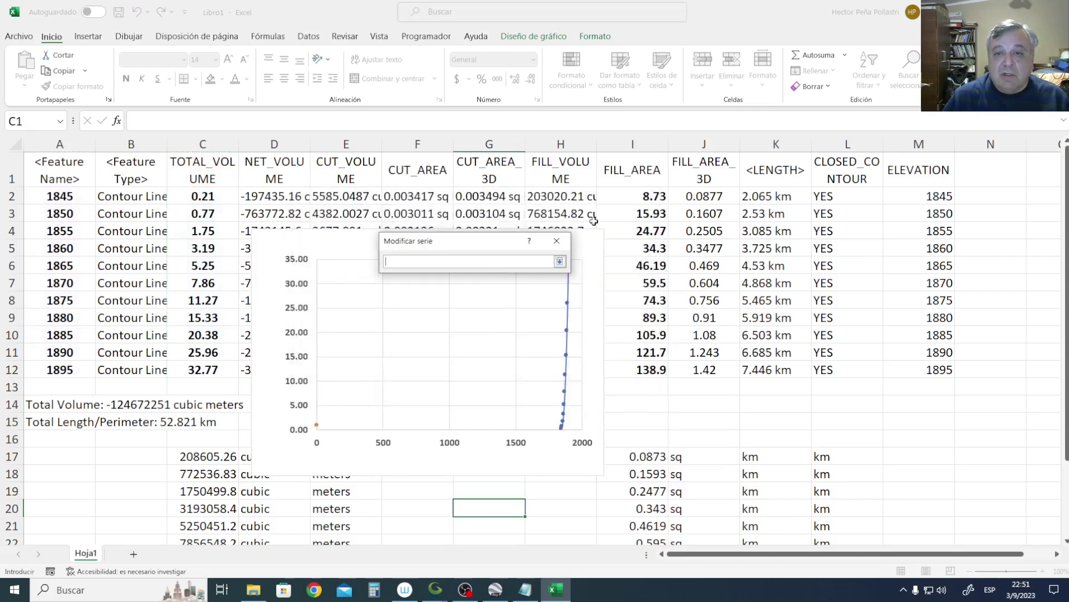
left_click(635, 171)
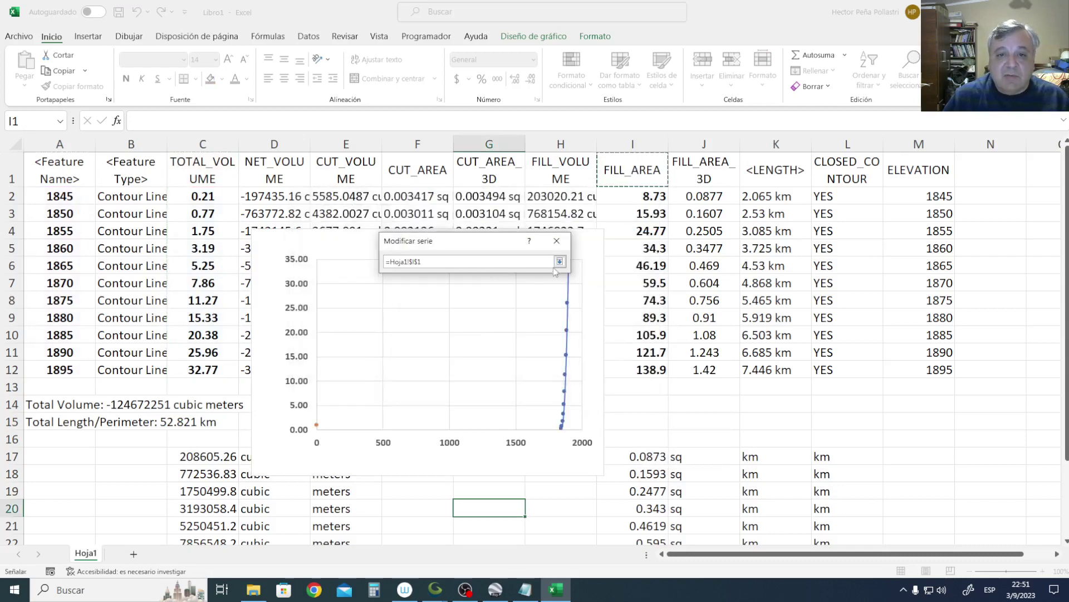
left_click(559, 261)
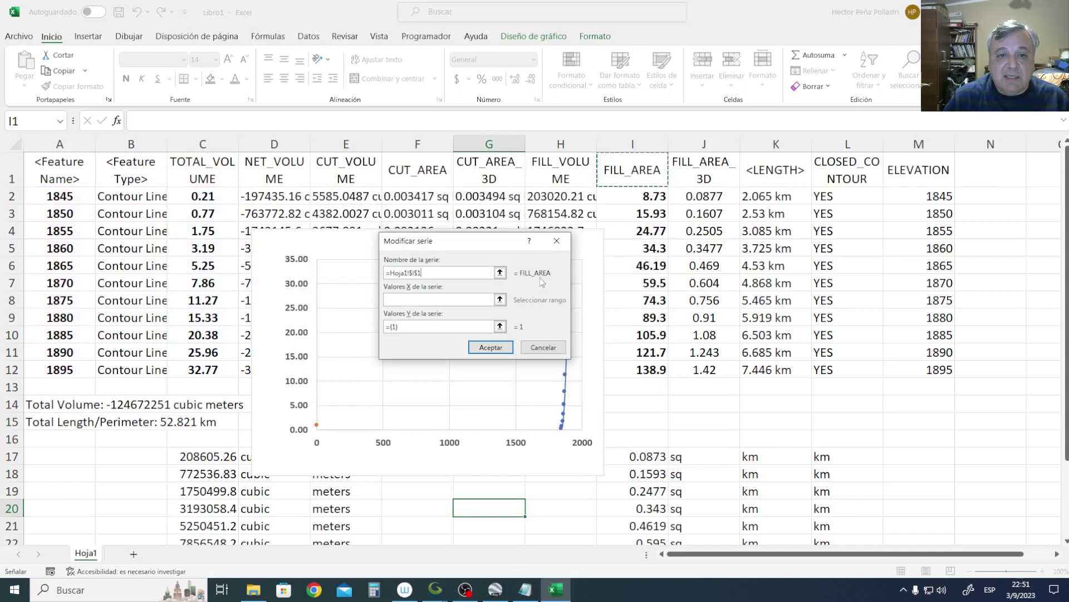
Set the FILL_AREA series X values to A2:A12 and Y values to I2:I12, and apply the data source.
left_click(500, 299)
left_click_drag(52, 194, 56, 371)
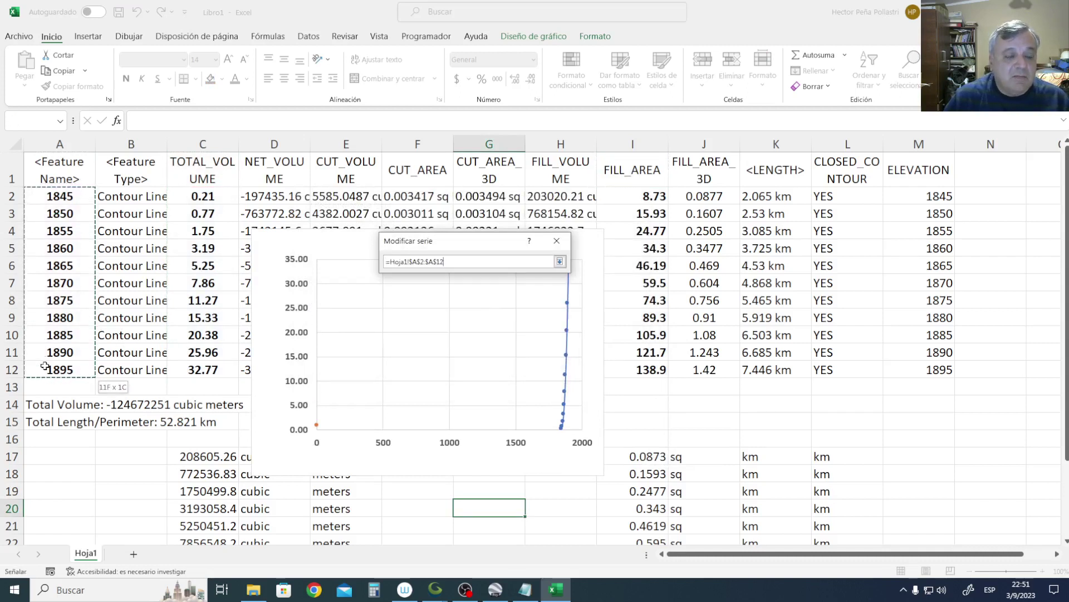
left_click(559, 261)
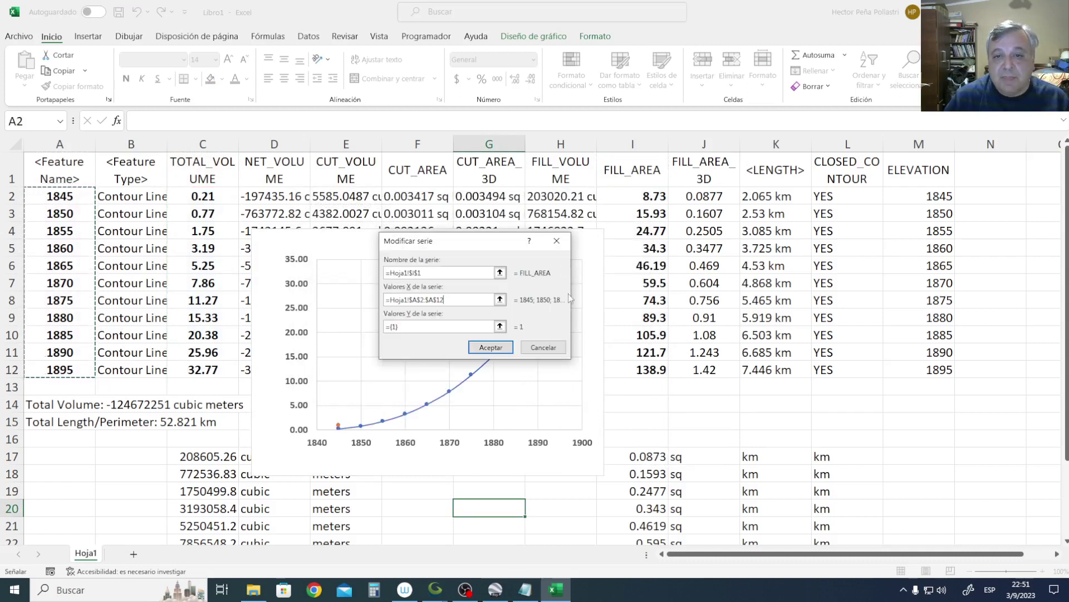
left_click(500, 326)
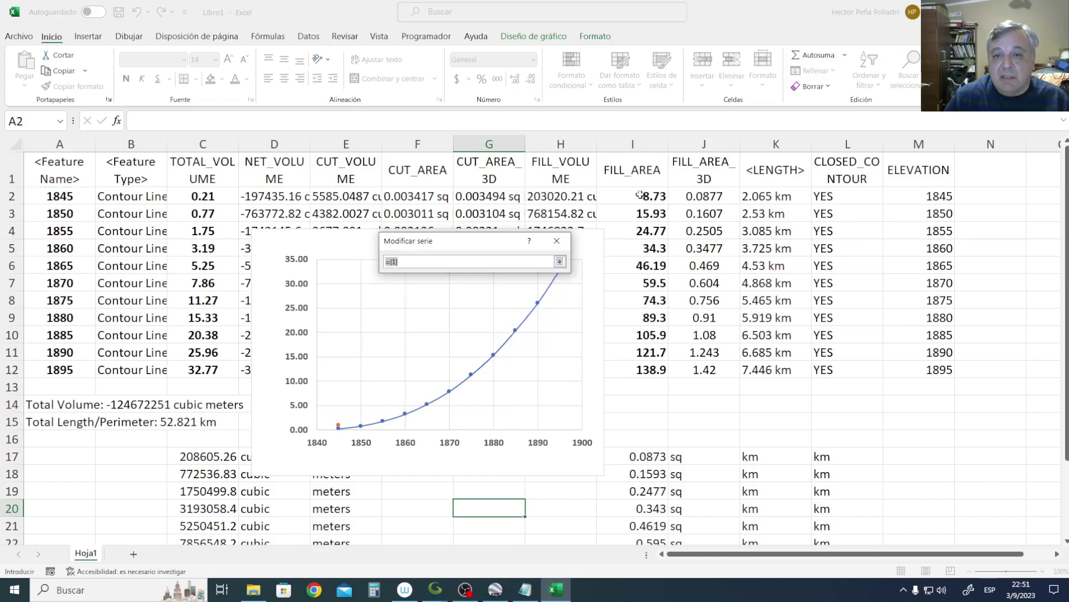
left_click_drag(639, 194, 649, 370)
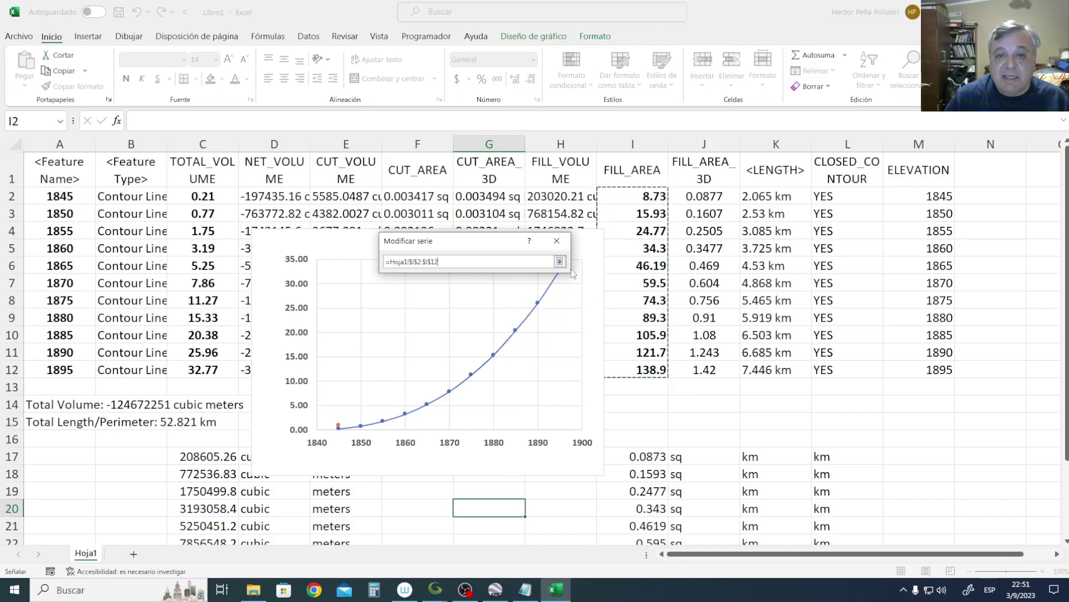
left_click(560, 261)
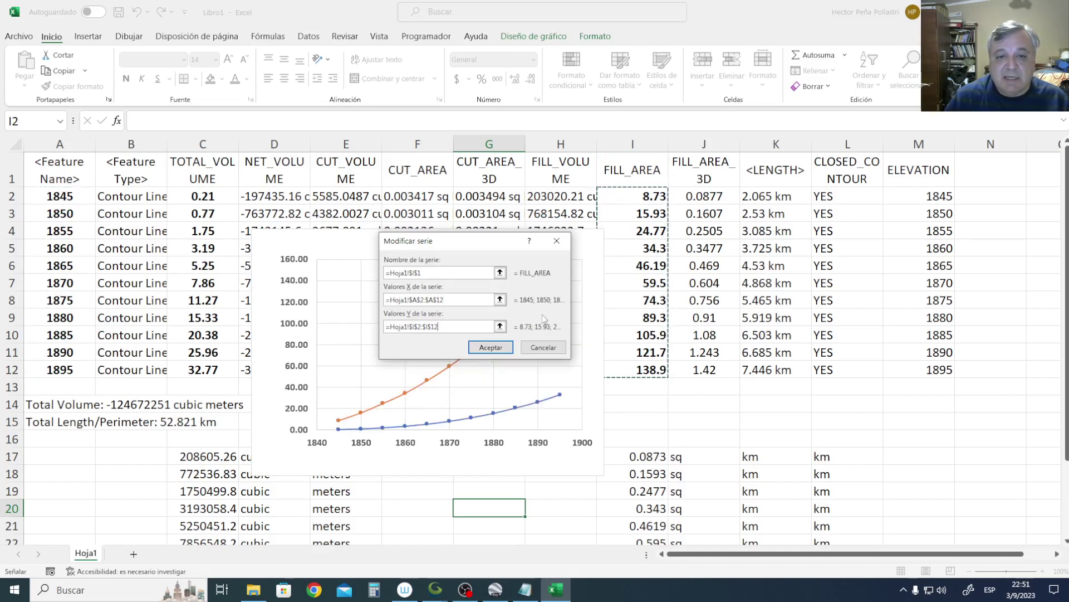
left_click(491, 347)
left_click(577, 386)
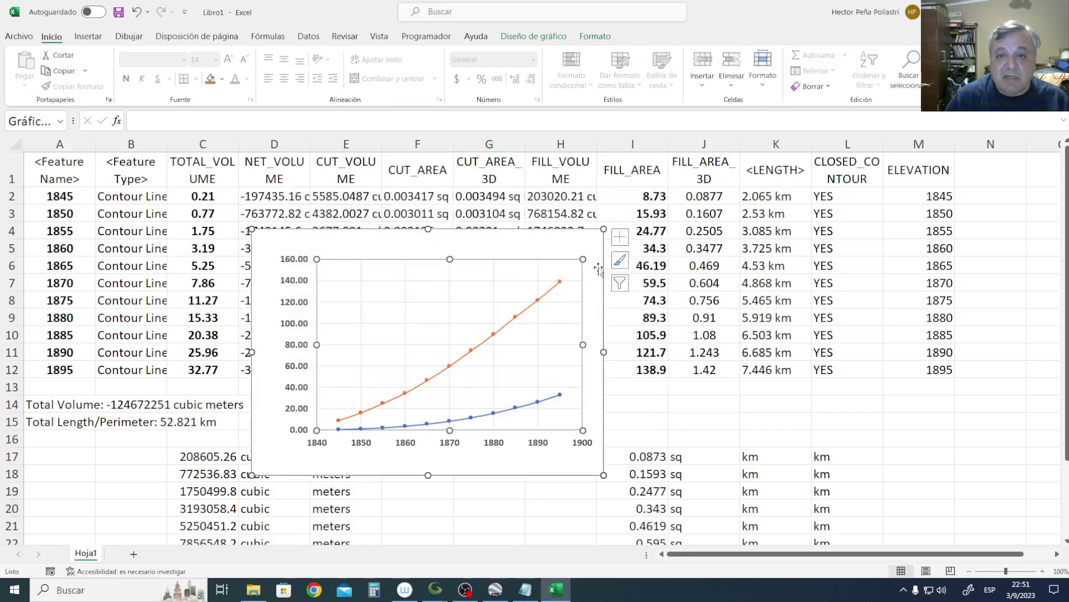
Add a legend to the chart and move it into the empty upper-left area above the curves.
left_click(619, 237)
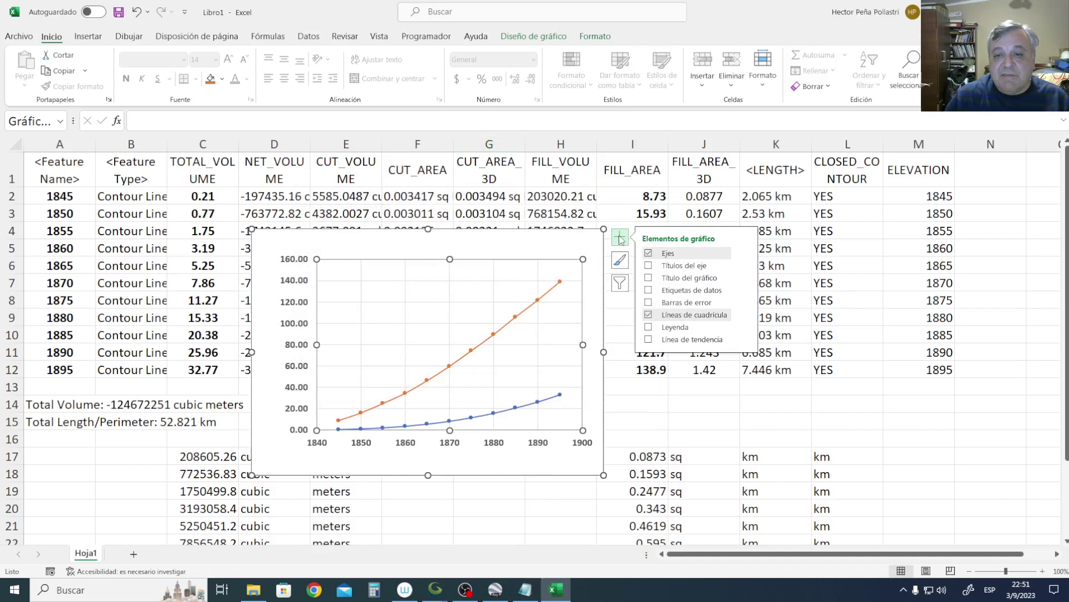
left_click(648, 328)
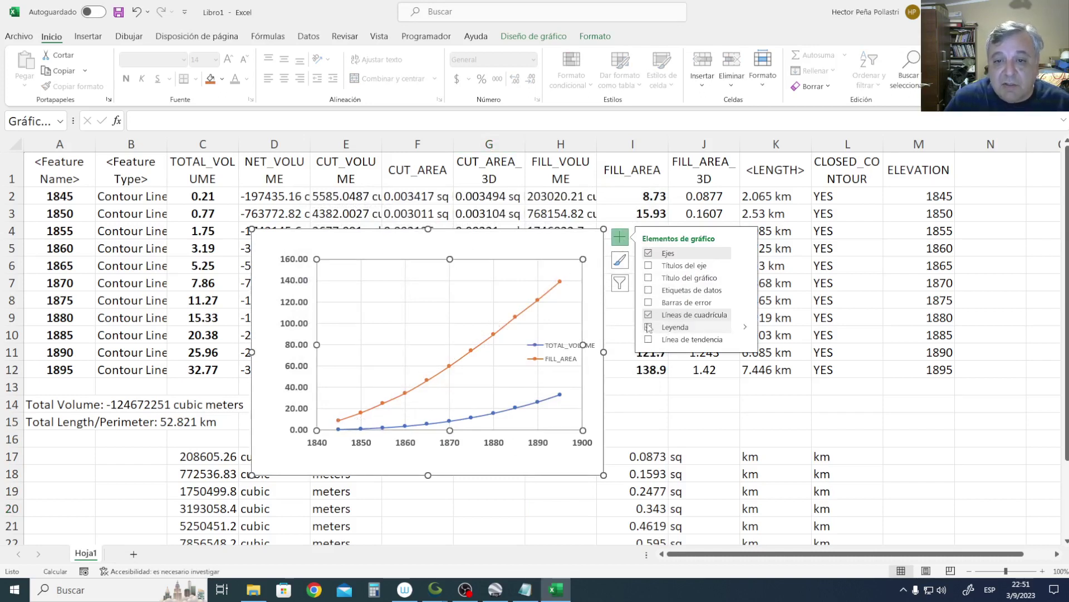
left_click(649, 415)
left_click(546, 351)
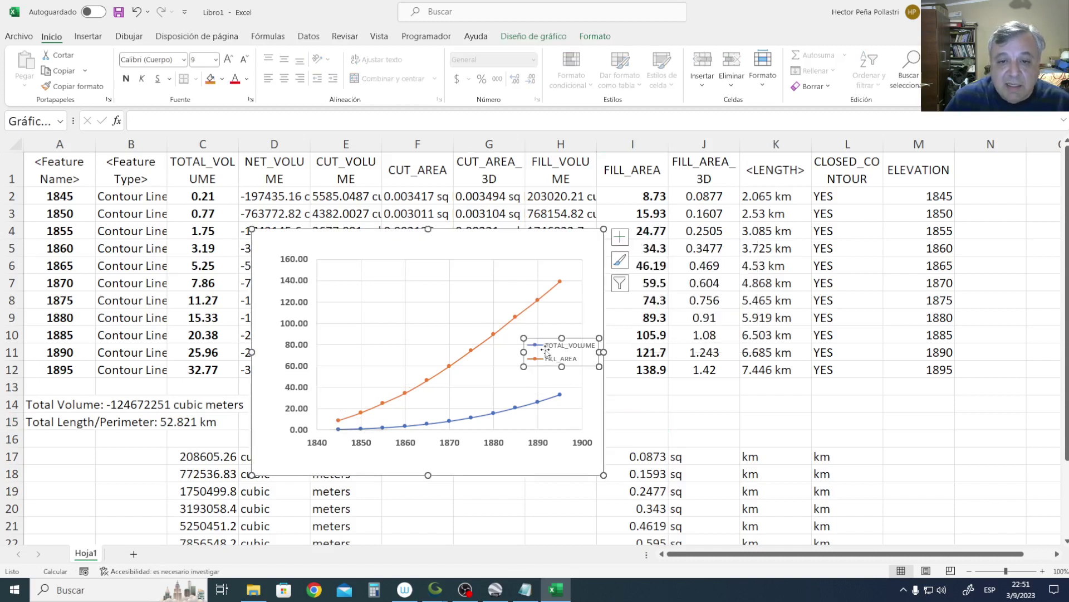
left_click_drag(534, 338, 378, 290)
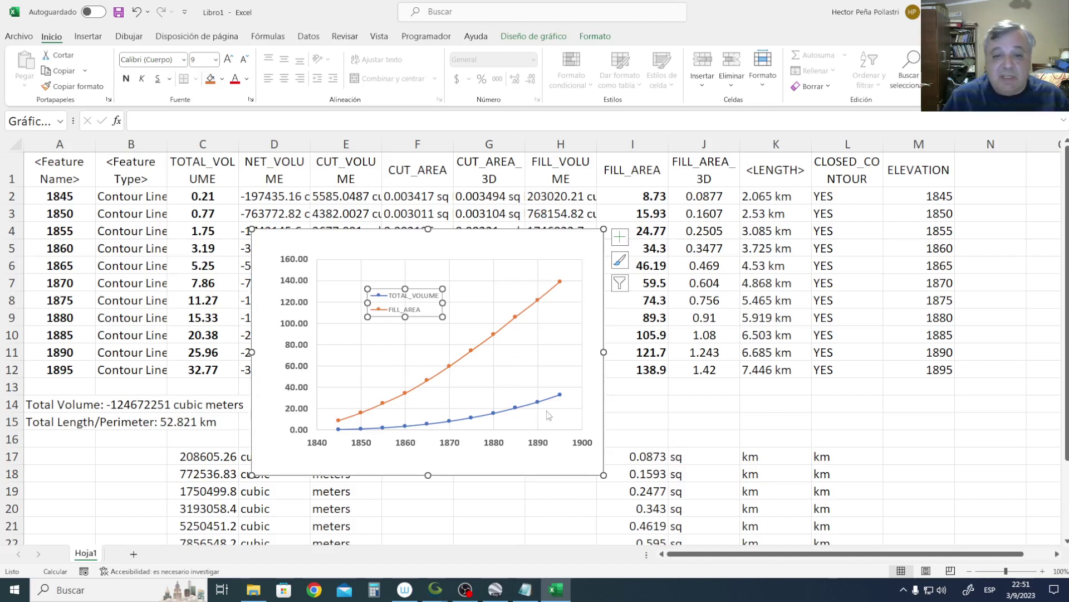
left_click(510, 270)
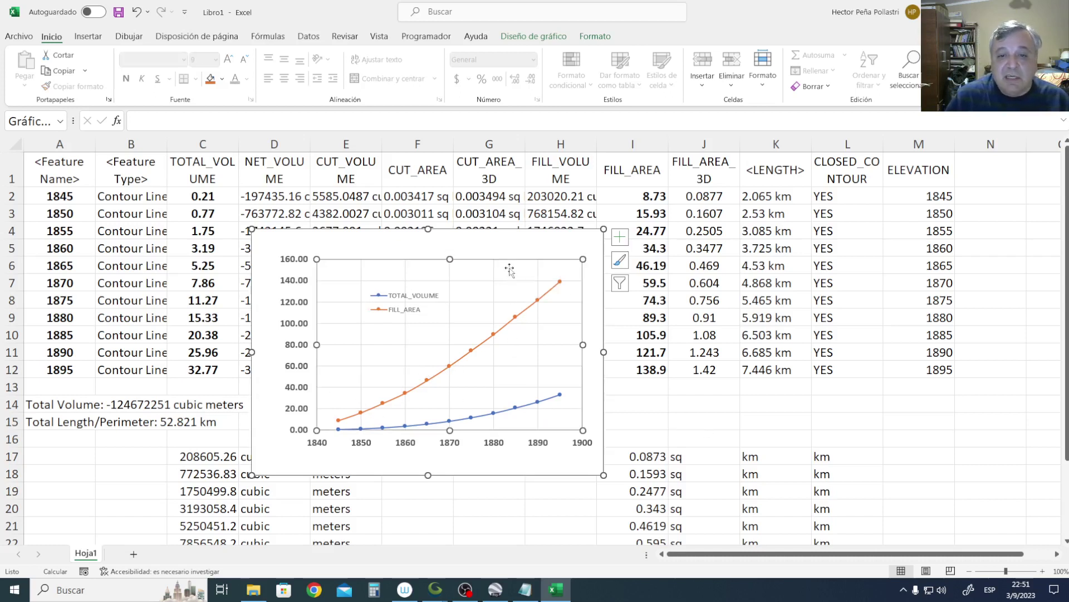
Change the chart to a combined type and set the TOTAL_VOLUME series to scatter with smooth lines and markers.
right_click(509, 271)
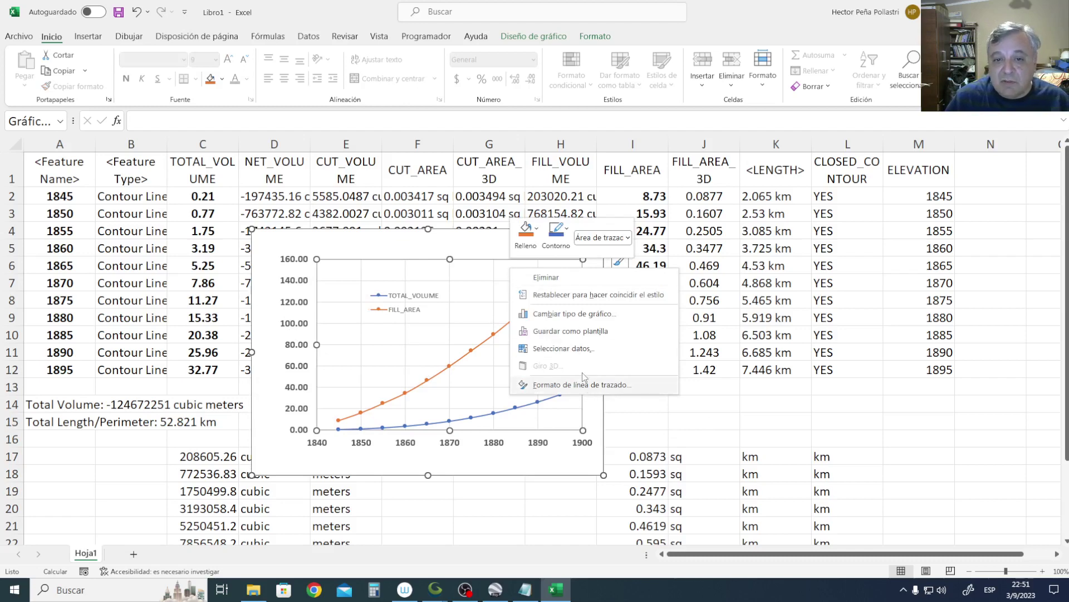
left_click(588, 313)
left_click(398, 421)
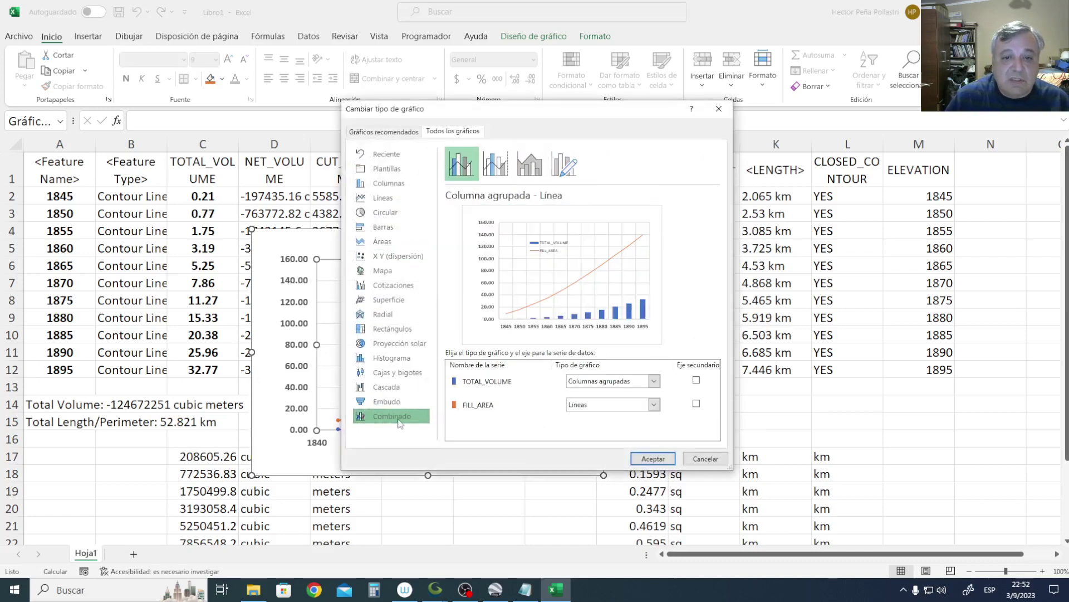
left_click(655, 382)
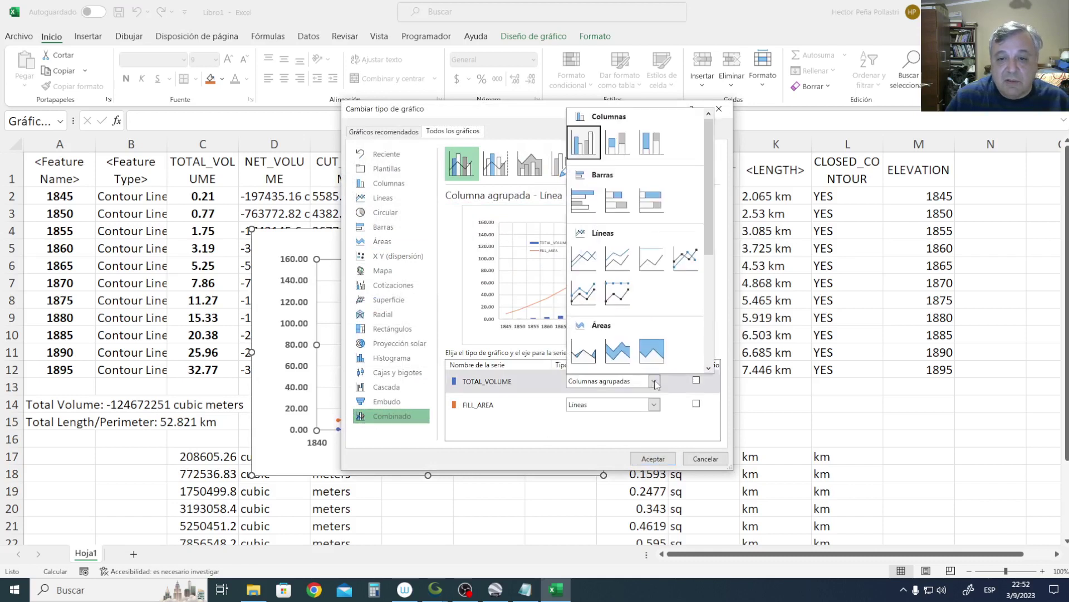
scroll(641, 292, "down", 5)
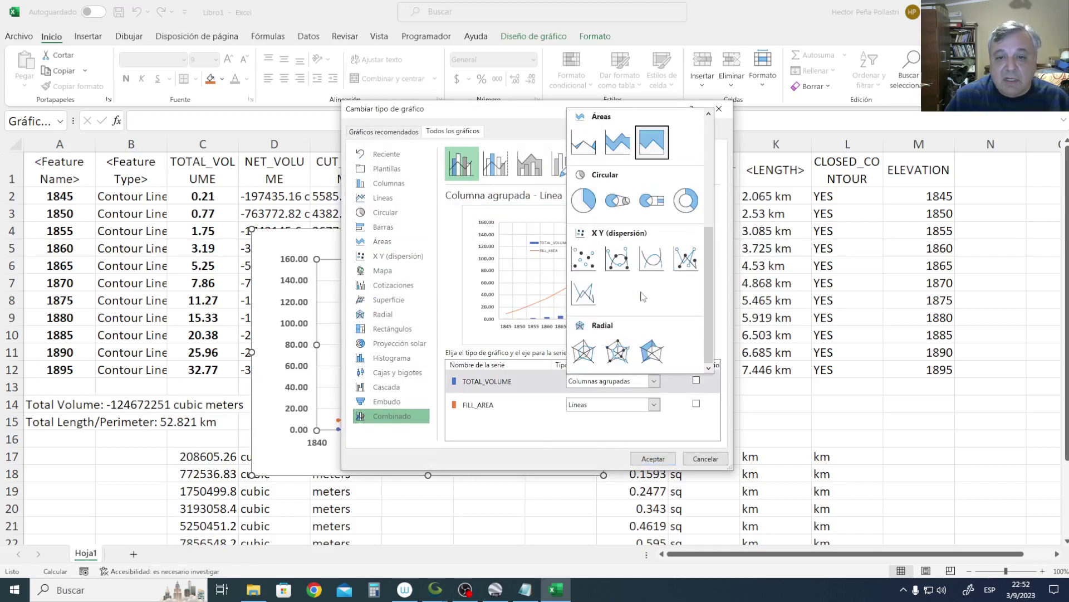
left_click(625, 267)
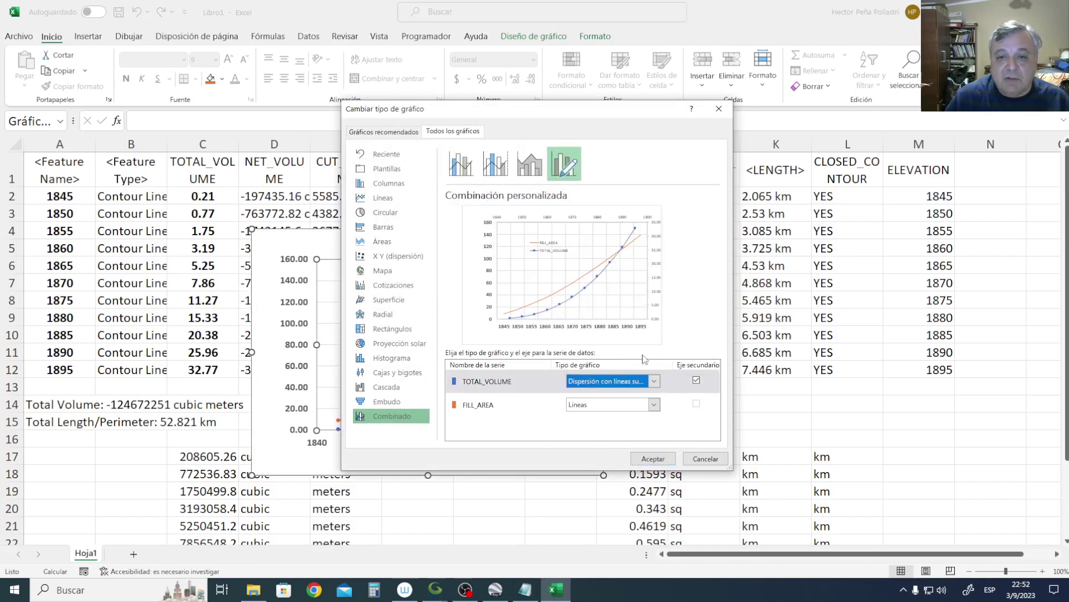
Set the FILL_AREA series to scatter with smooth lines and markers, move only that series to the secondary axis, and apply the chart type.
left_click(655, 404)
scroll(626, 311, "down", 5)
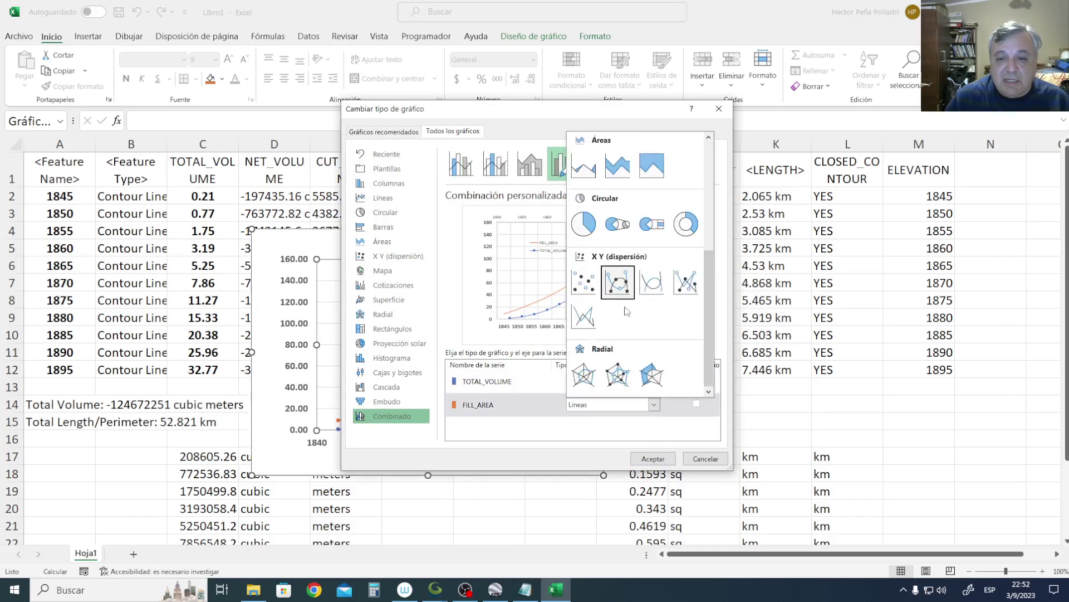
left_click(617, 282)
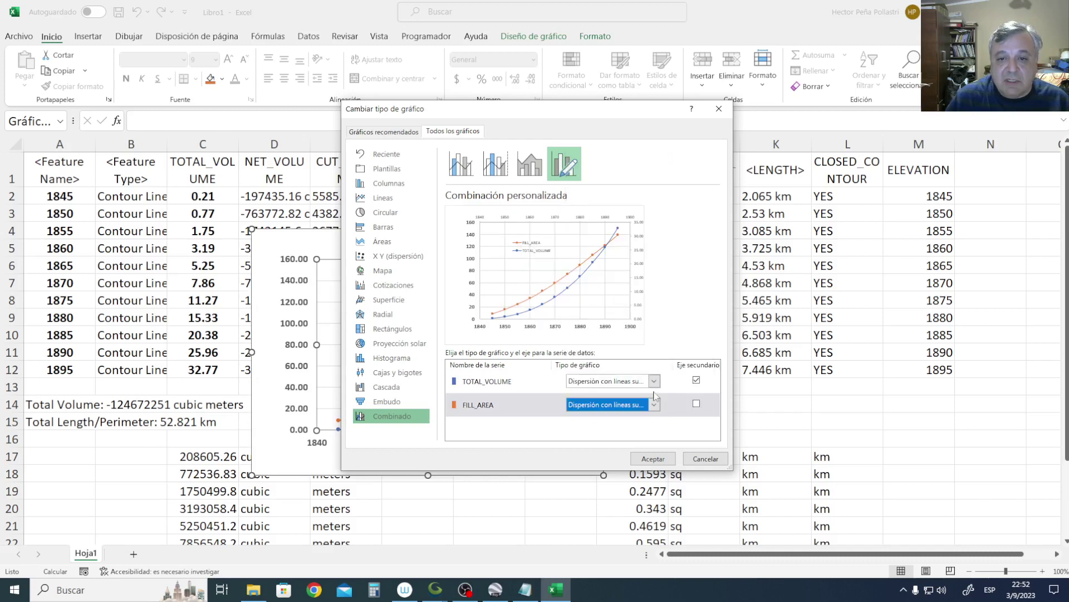
left_click(697, 381)
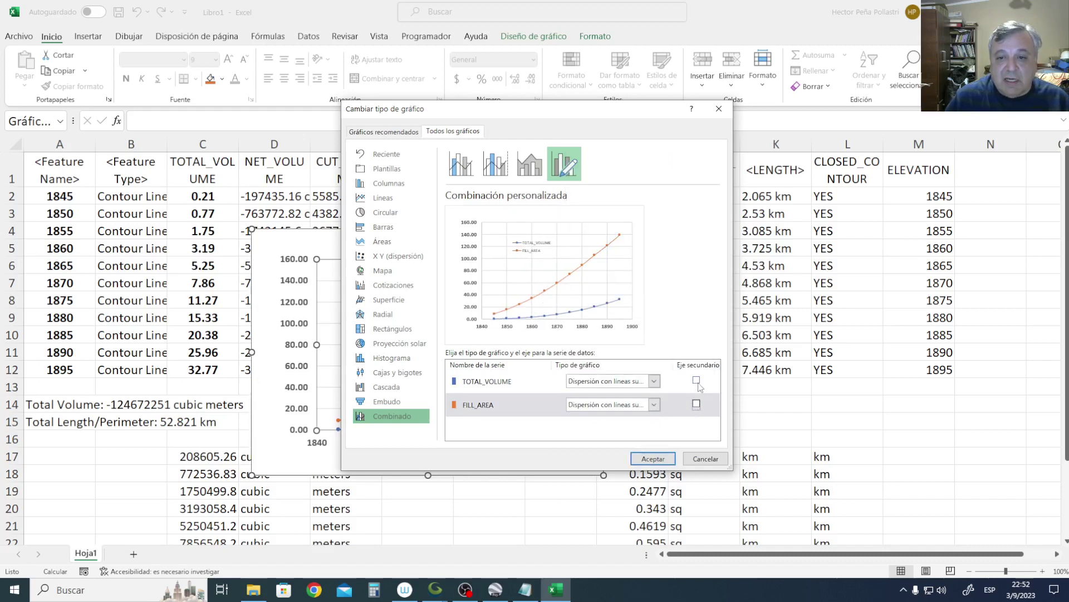
left_click(696, 404)
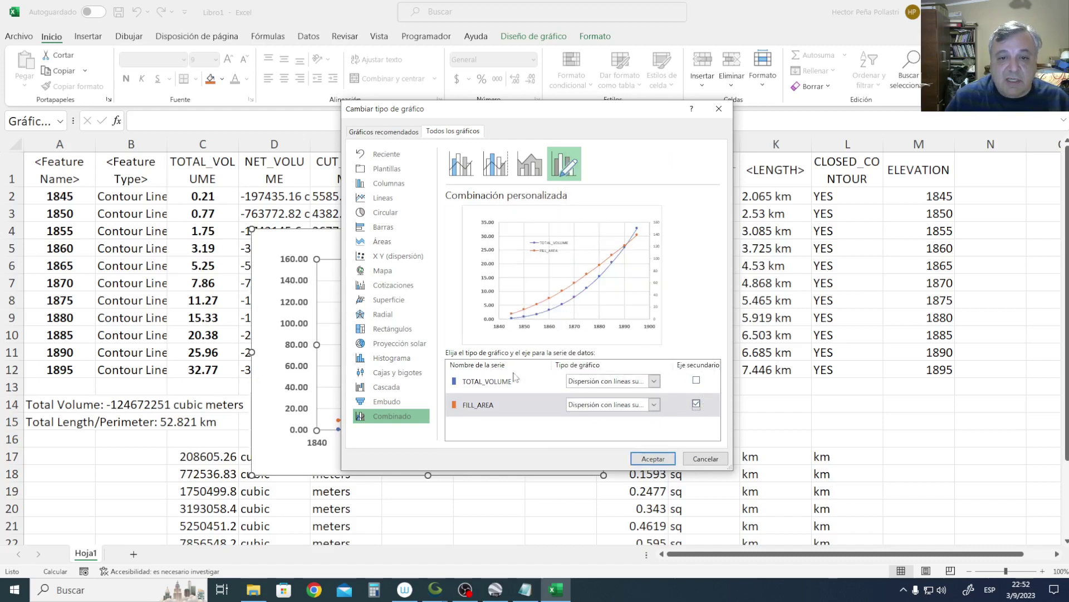
left_click(654, 459)
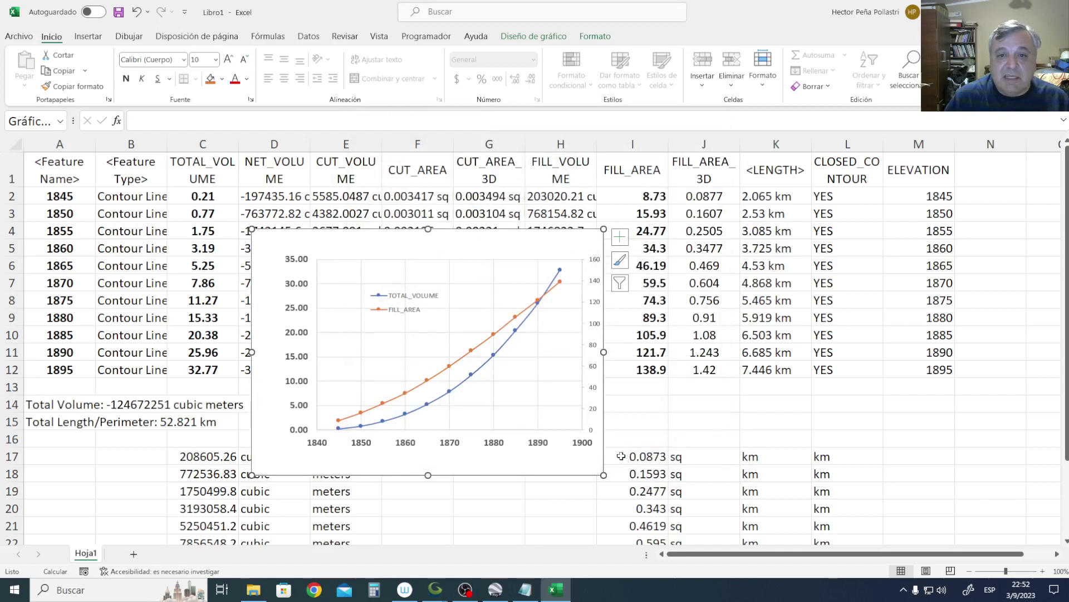
Narrow the plot area from its right edge and format the secondary axis labels as bold, size 14.
left_click(578, 428)
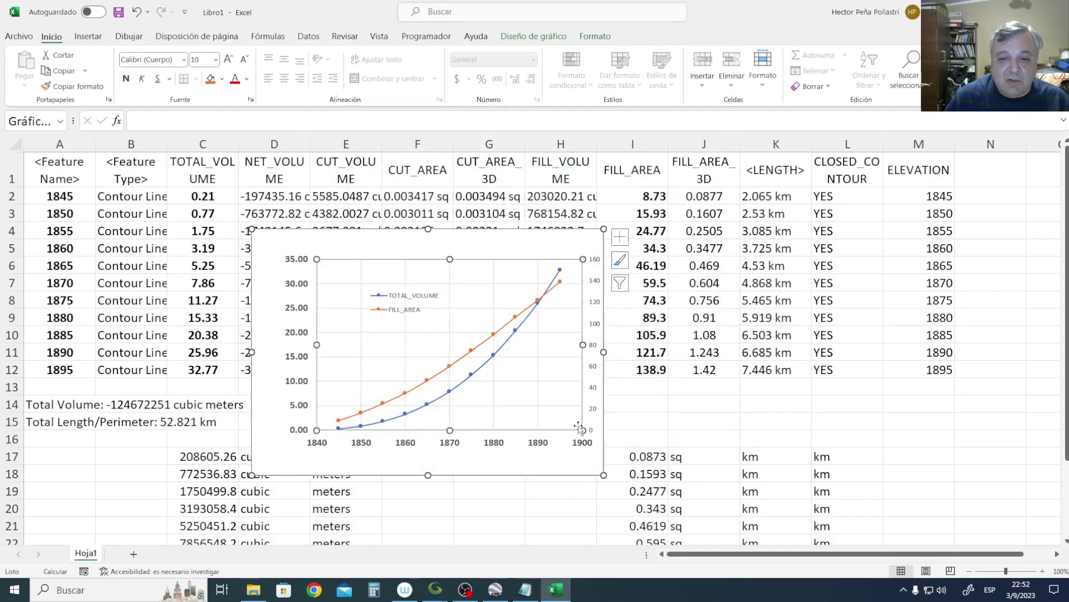
left_click_drag(569, 426, 560, 429)
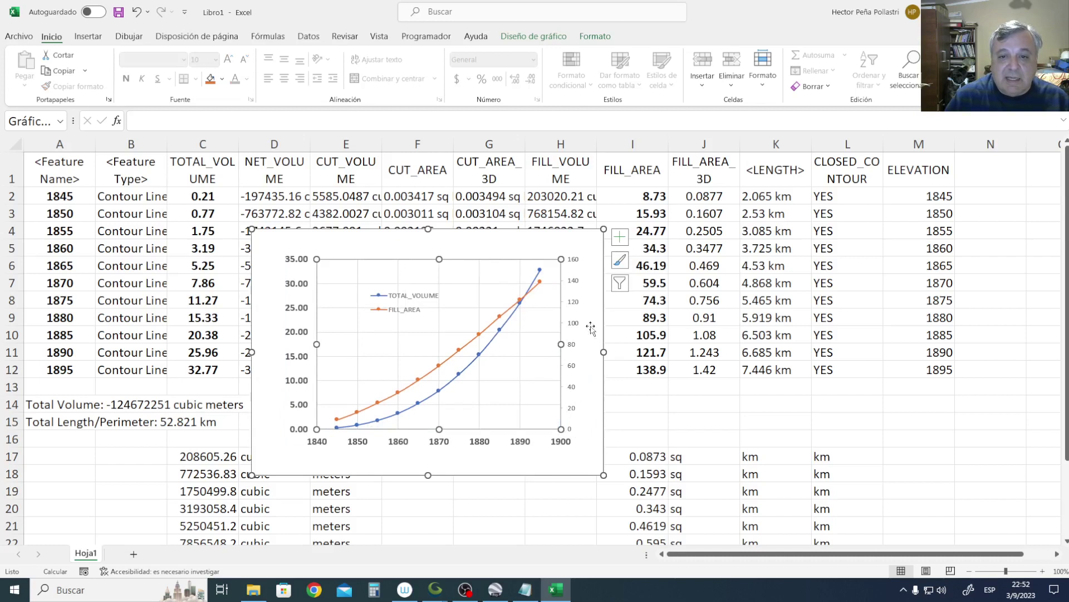
left_click(577, 304)
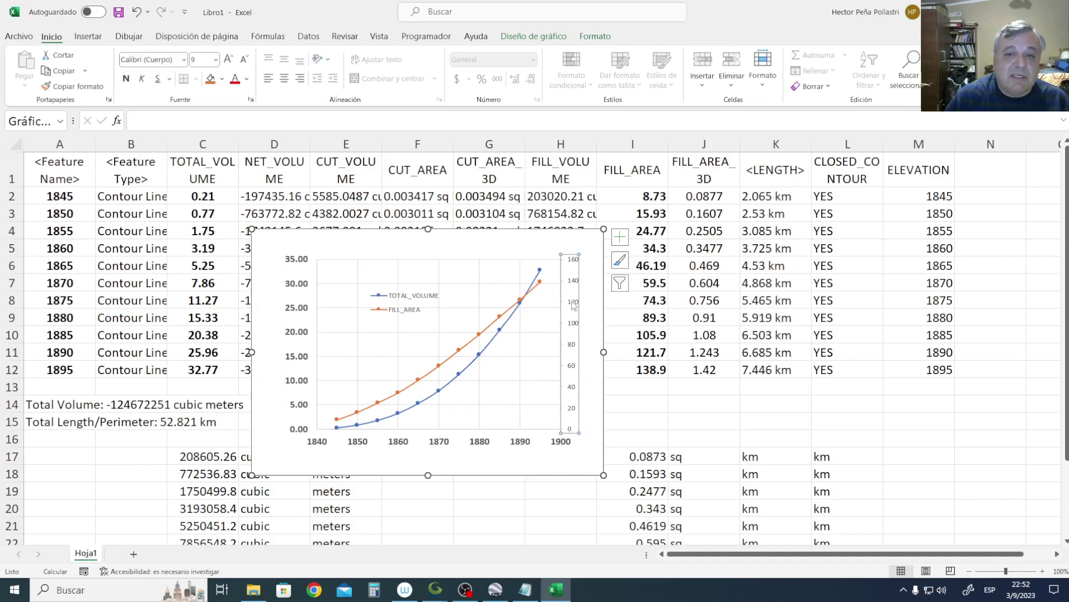
right_click(574, 304)
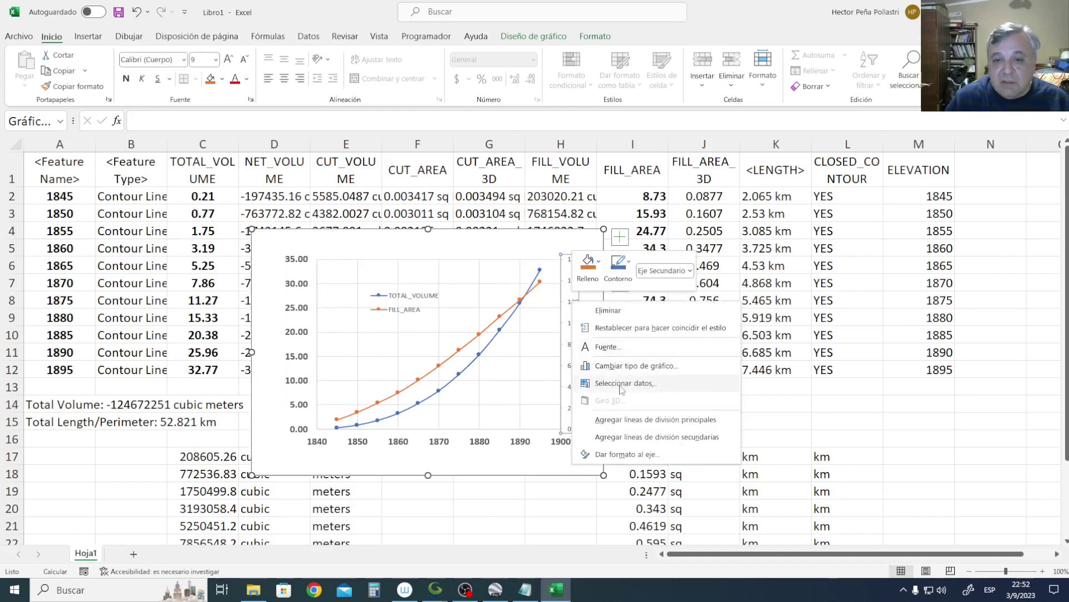
left_click(215, 59)
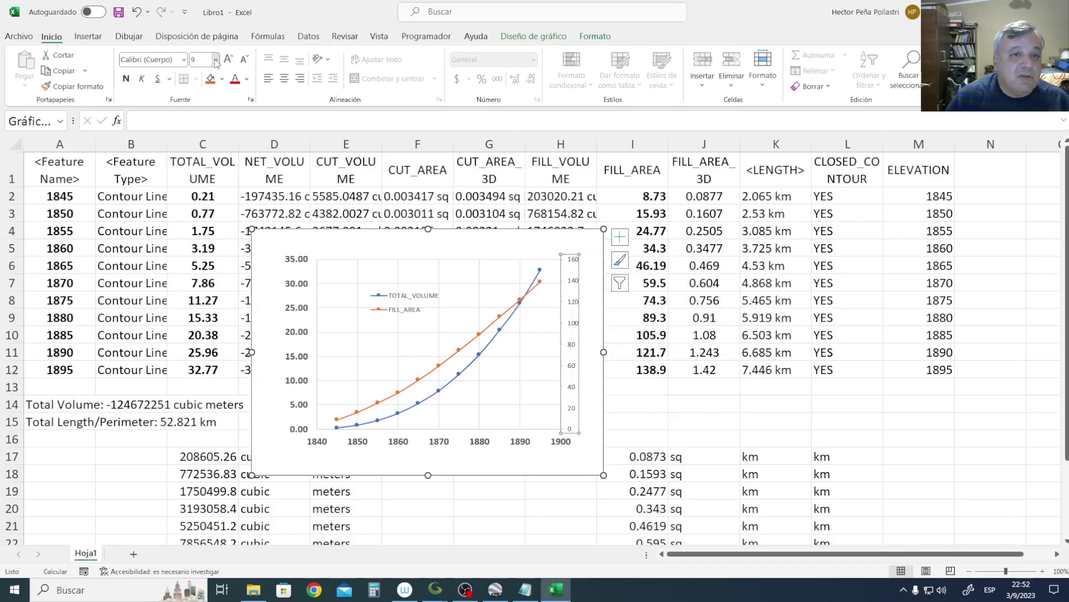
left_click(215, 60)
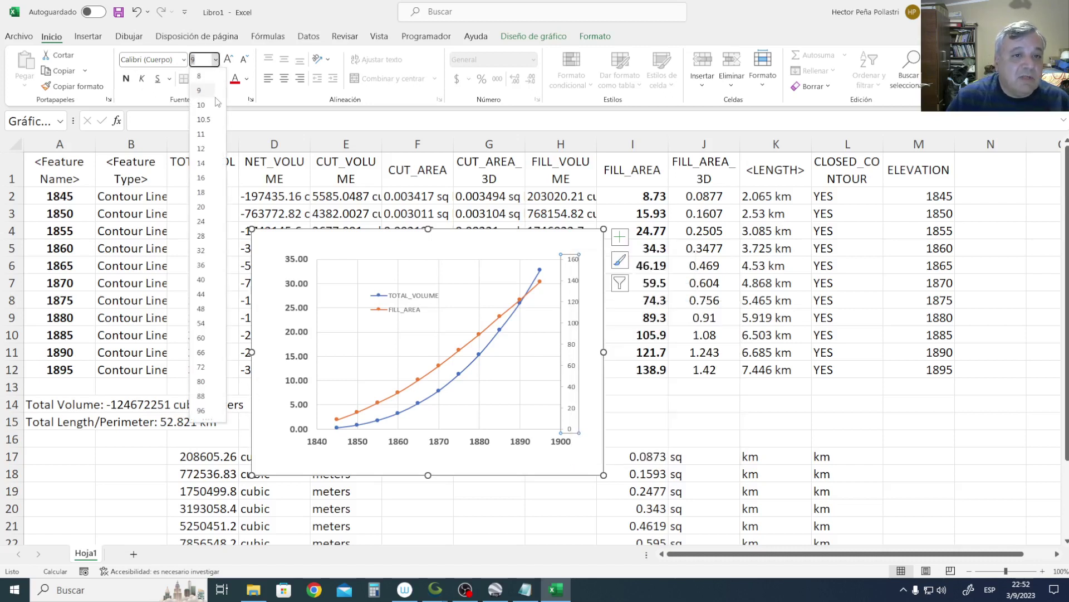
left_click(202, 149)
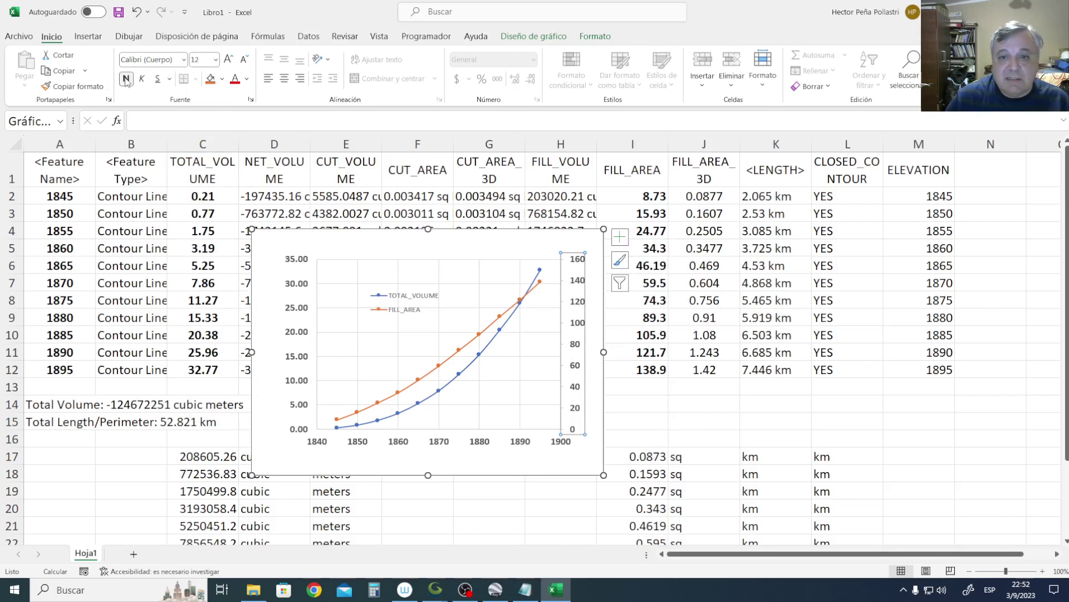
left_click(215, 62)
left_click(205, 167)
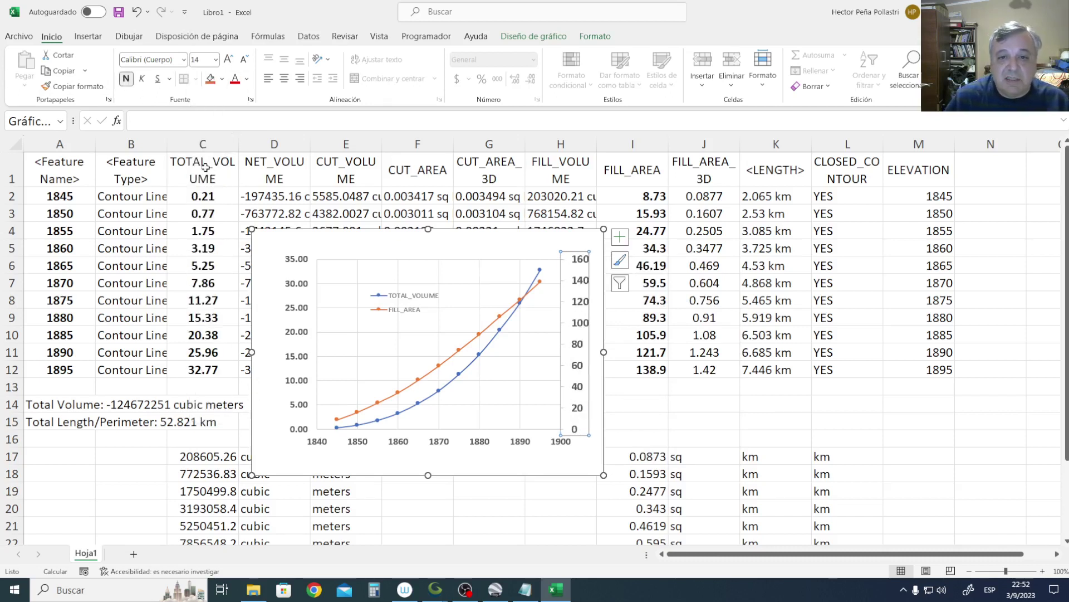
Set the primary vertical axis number format to 0 decimal places and enlarge the chart slightly.
left_click(290, 288)
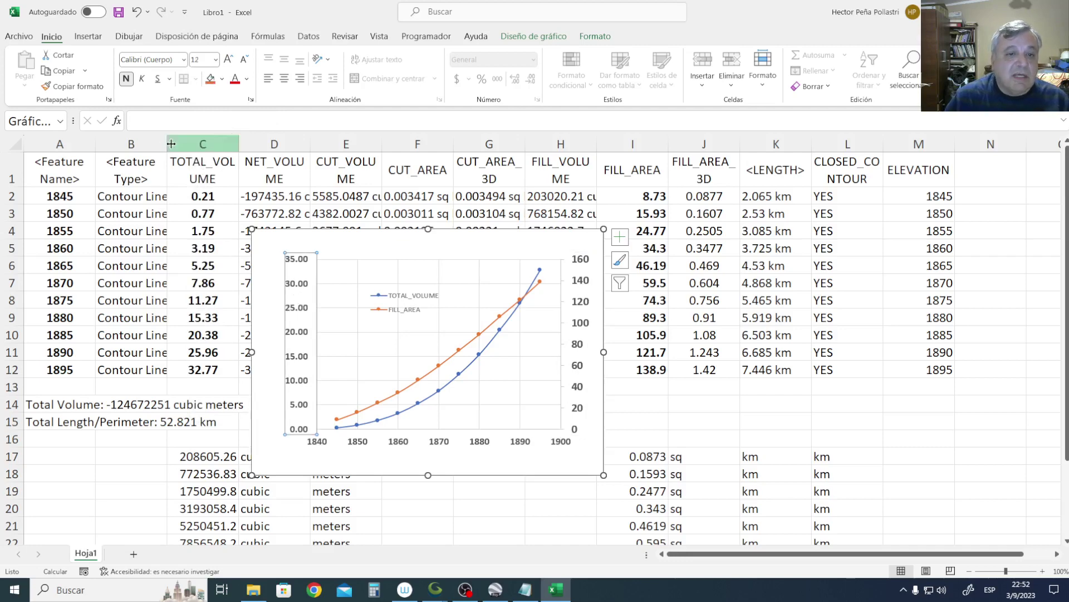
right_click(310, 267)
left_click(301, 289)
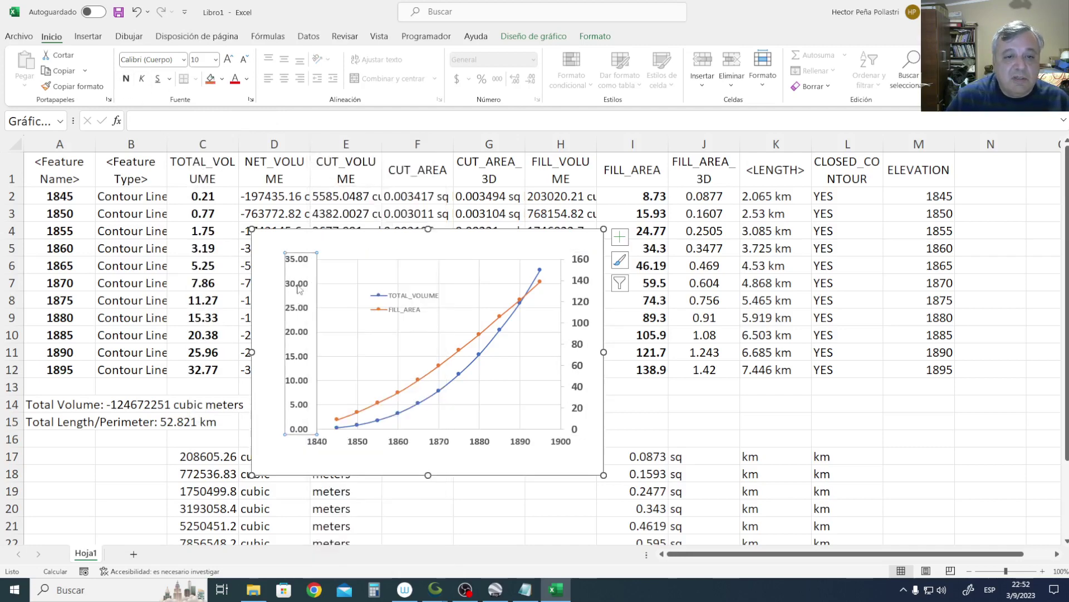
right_click(300, 288)
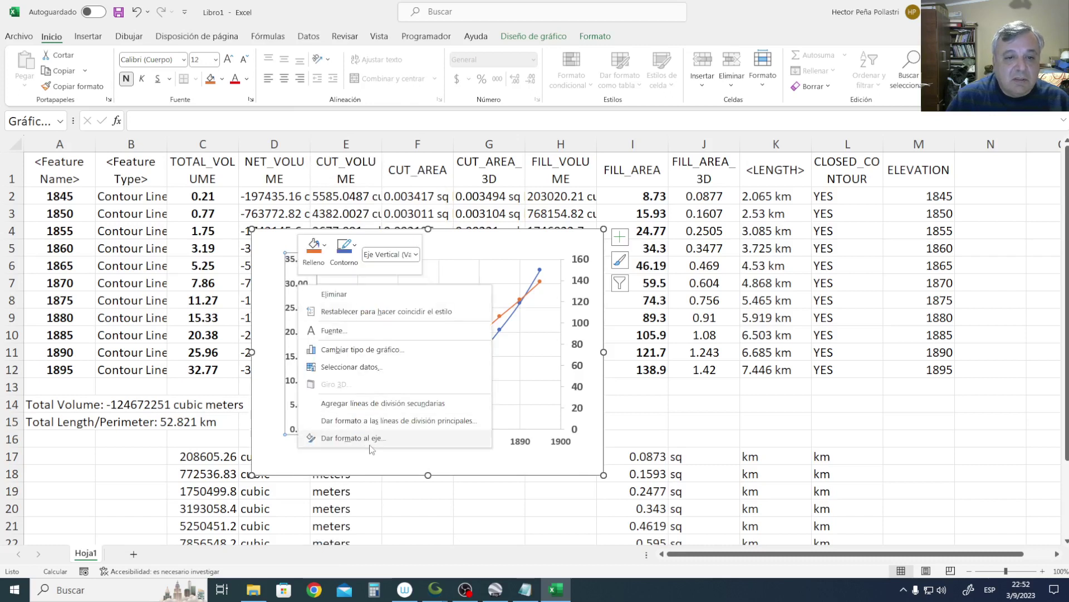
left_click(352, 438)
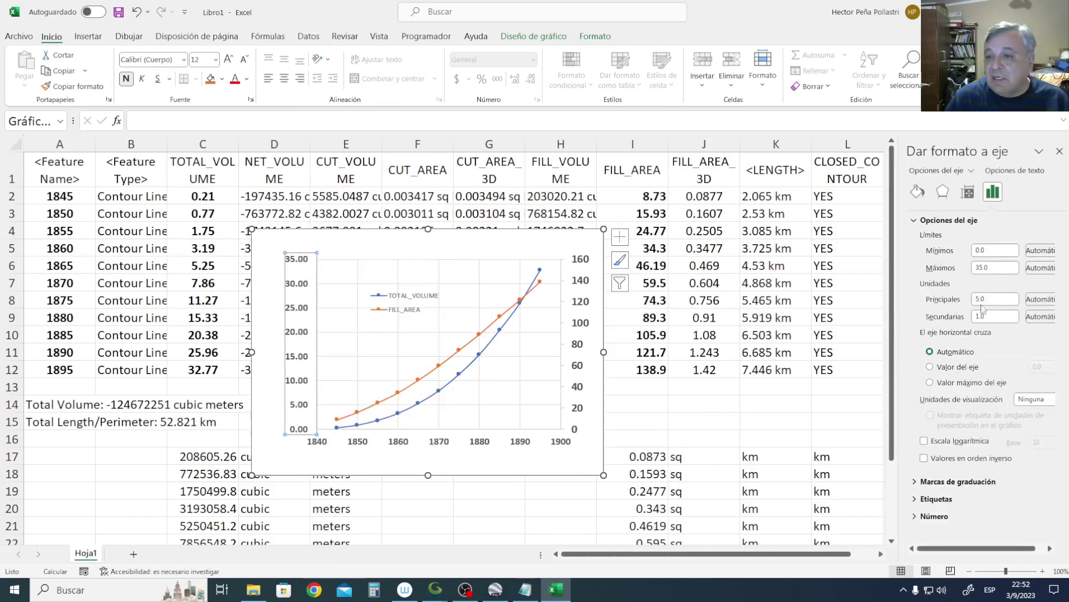
left_click(934, 516)
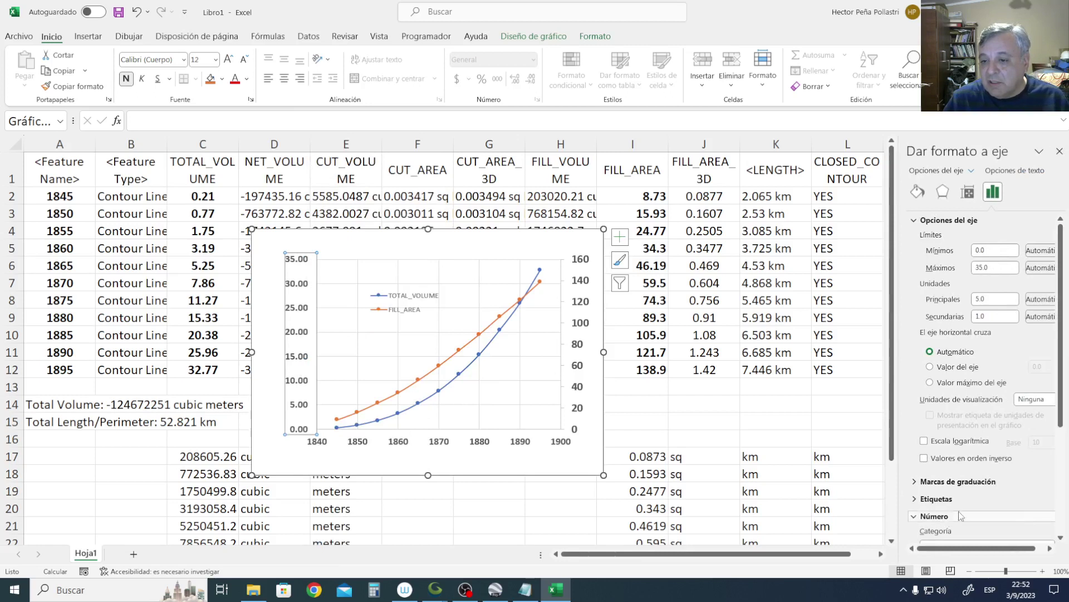
double_click(1014, 473)
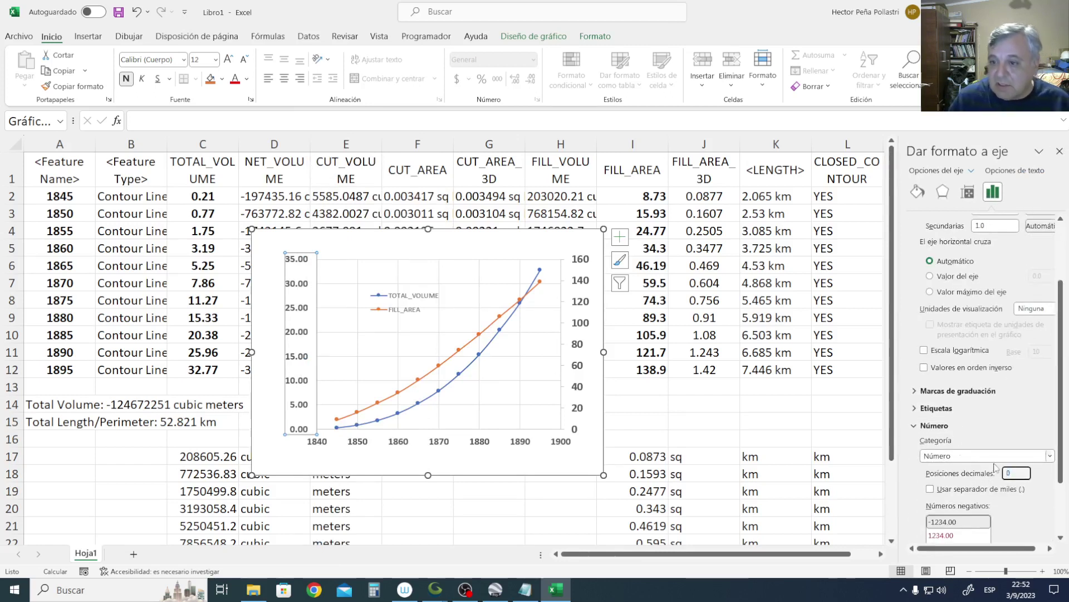
type("0")
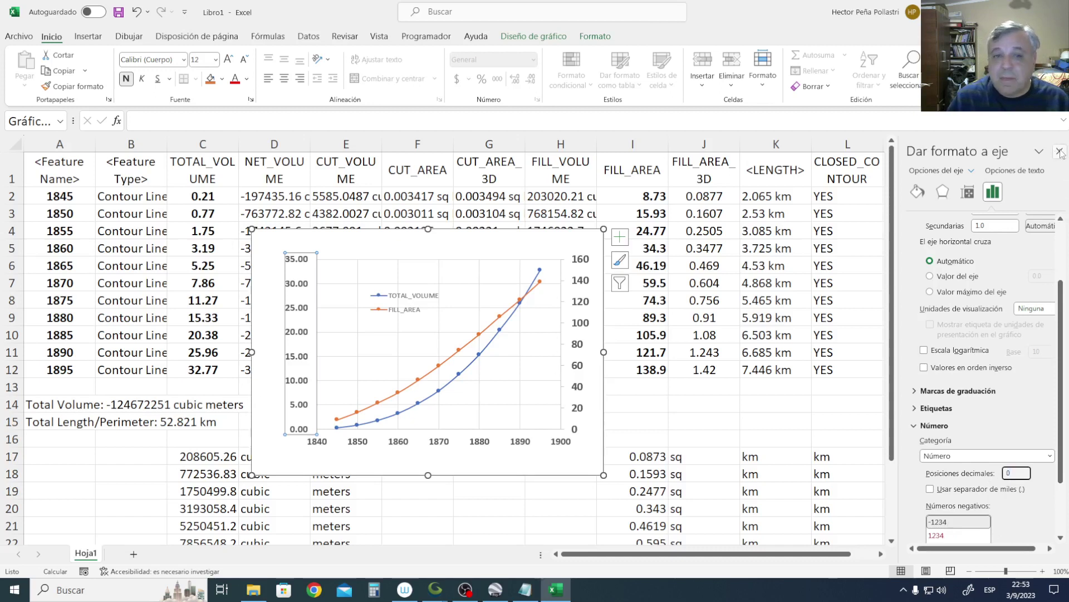
left_click(1059, 151)
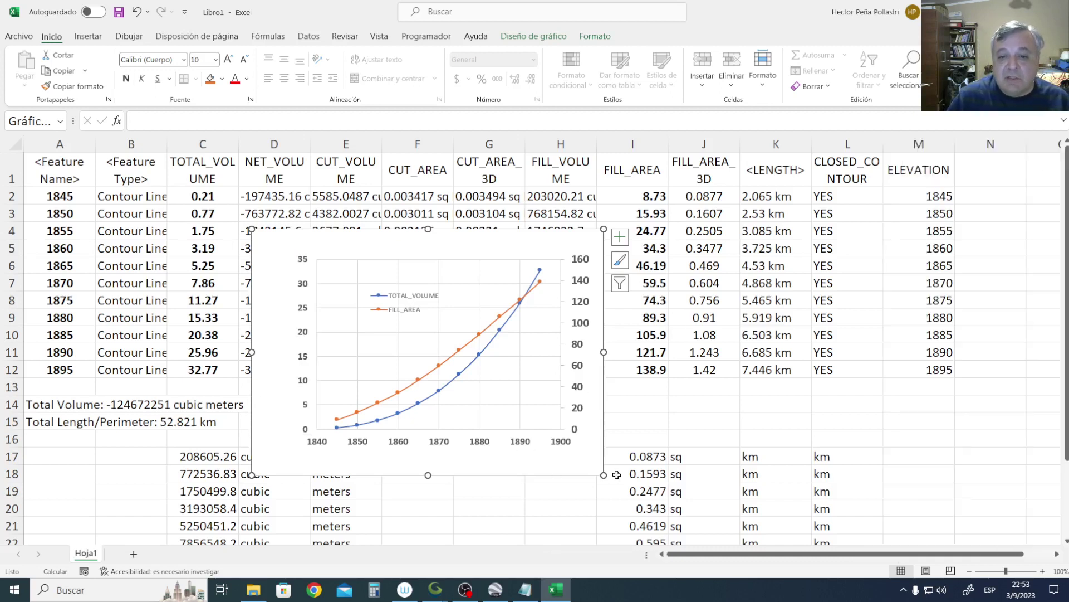
left_click_drag(607, 478, 625, 486)
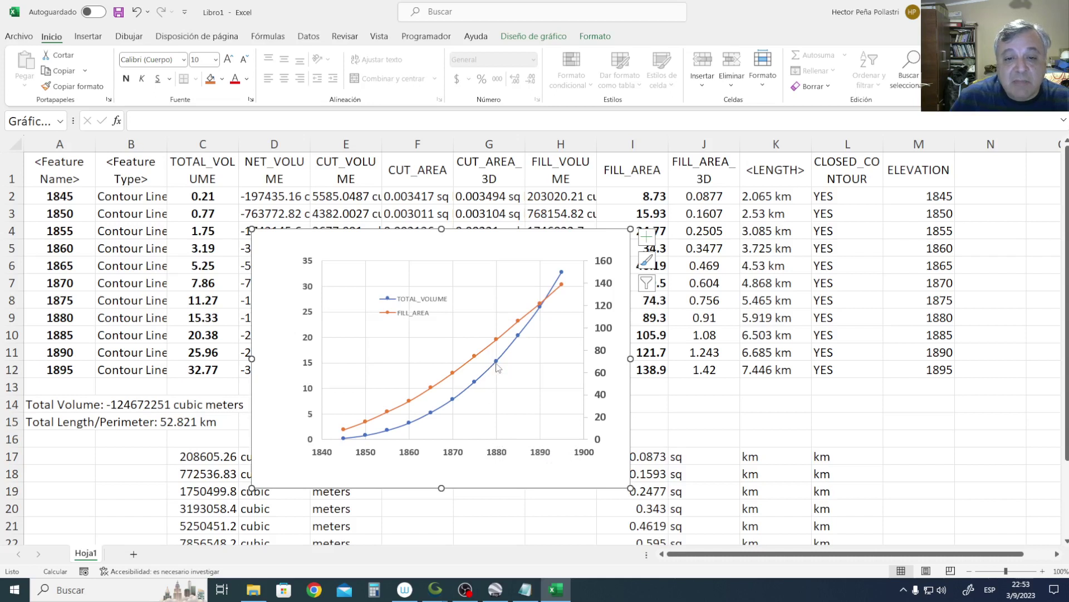
Draw an arrow from the TOTAL_VOLUME curve at elevation 1880 to the primary vertical axis and give it a thicker blue line style.
mouse_move(497, 365)
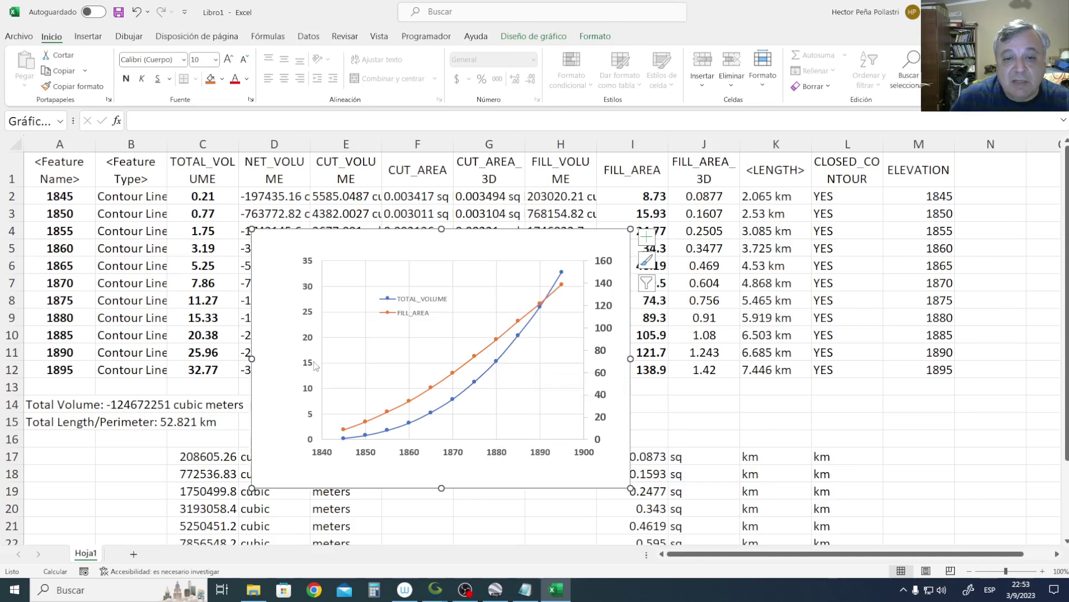
left_click(88, 35)
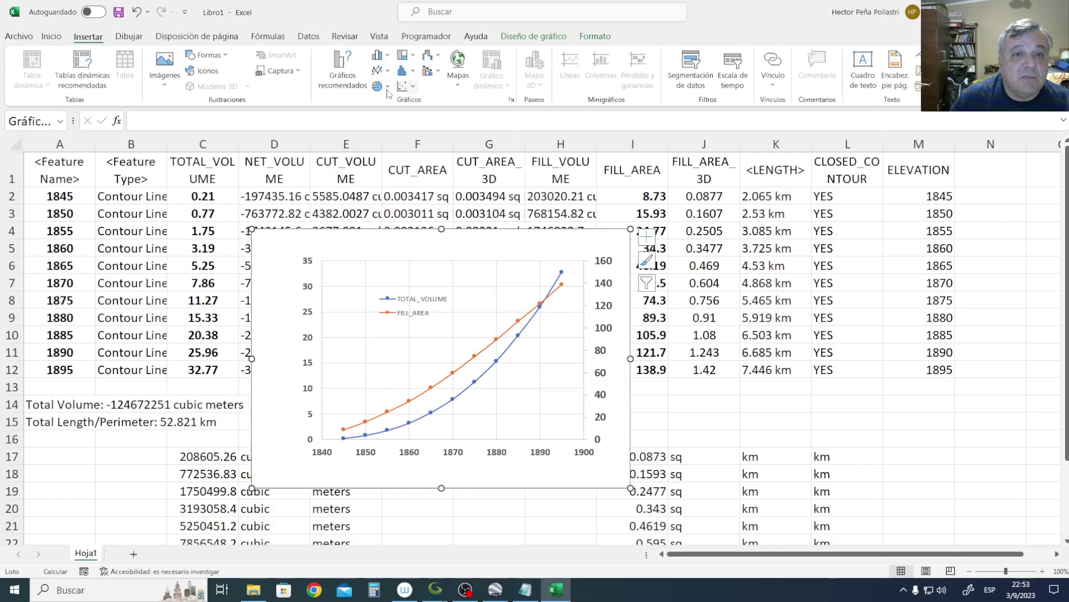
left_click(209, 54)
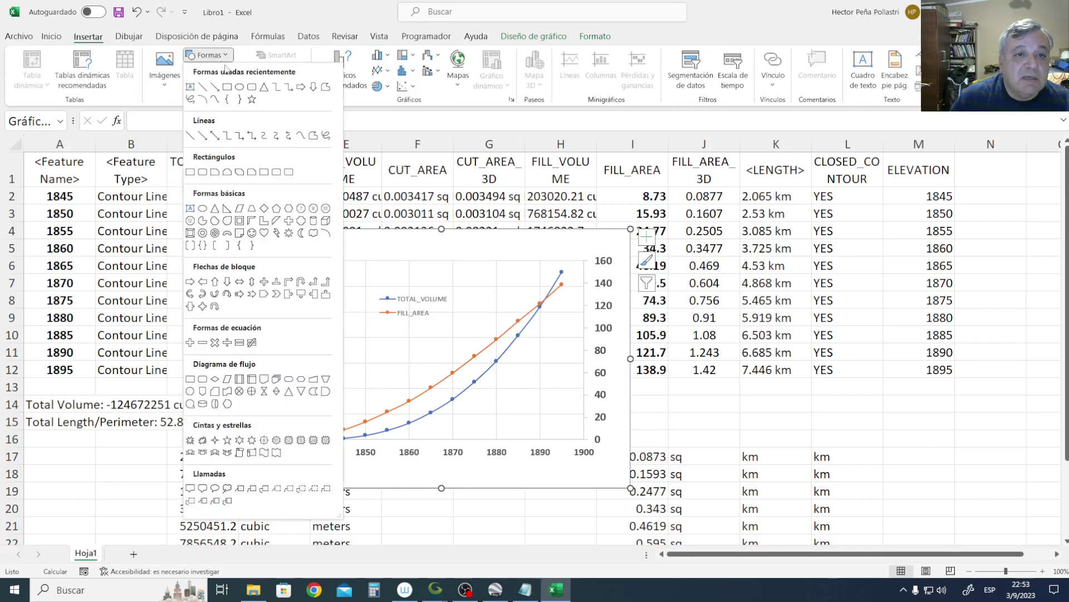
left_click(217, 88)
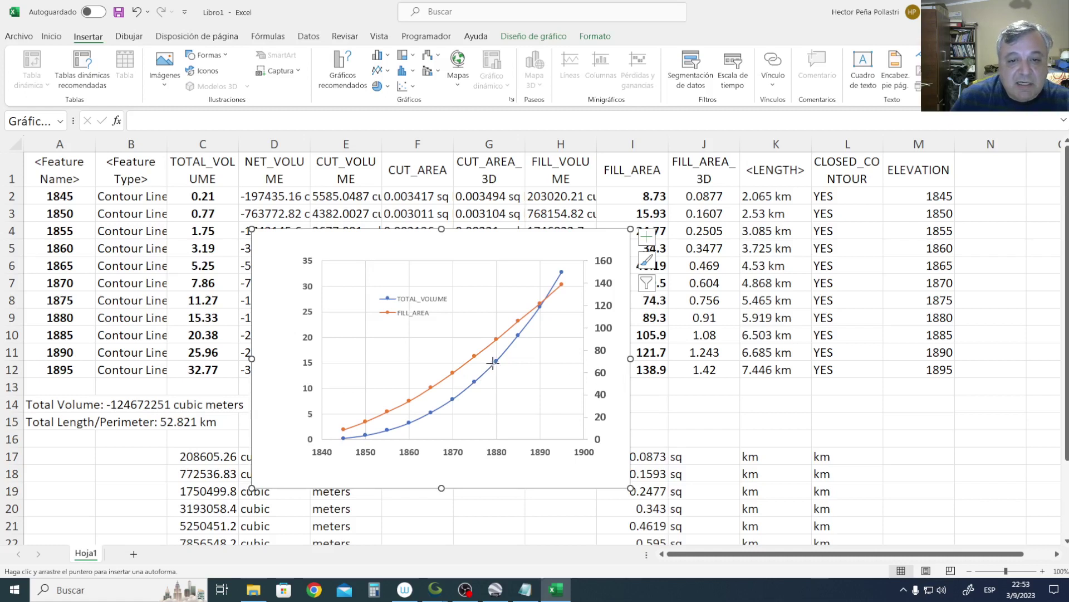
left_click_drag(495, 361, 322, 363)
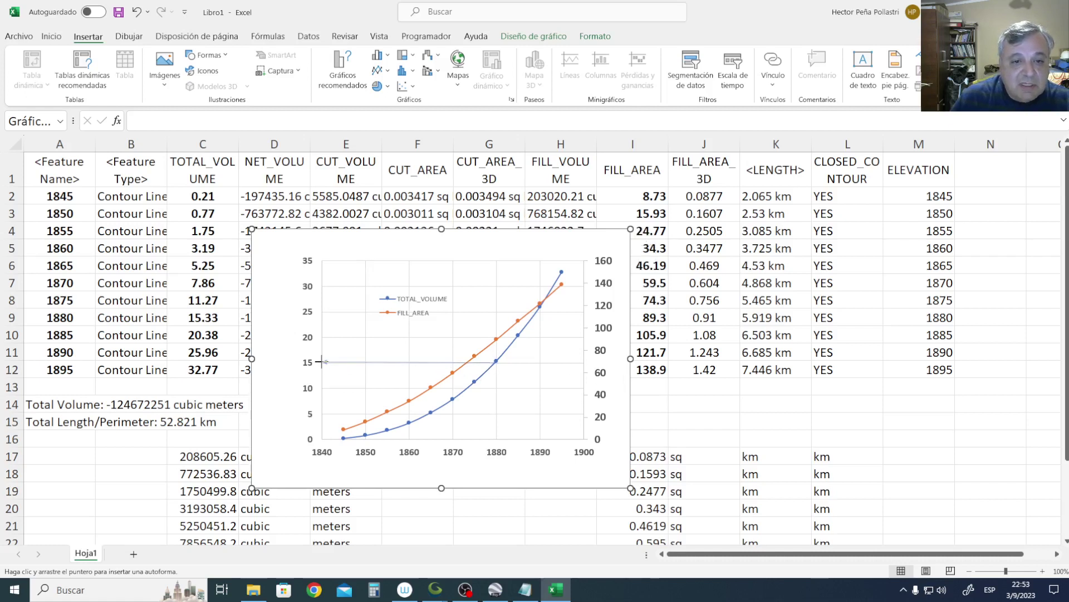
left_click_drag(322, 362, 321, 361)
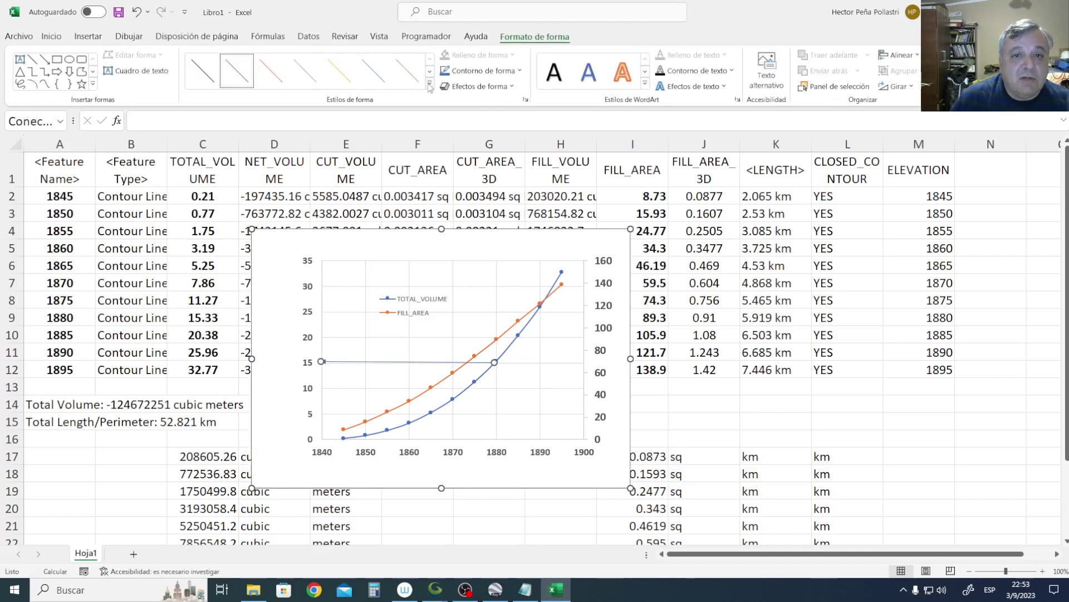
left_click(429, 83)
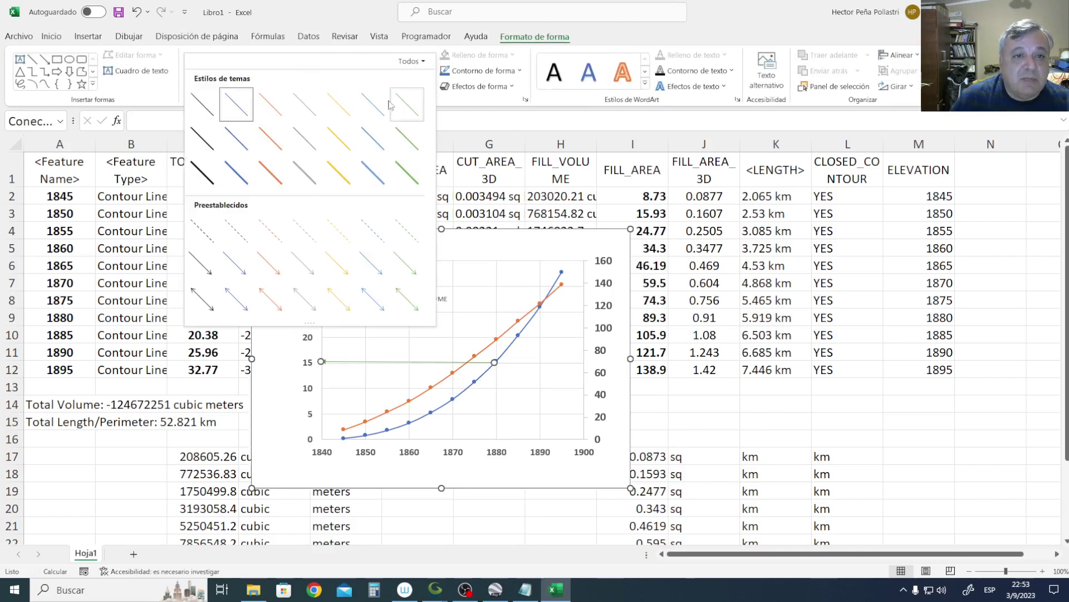
left_click(249, 181)
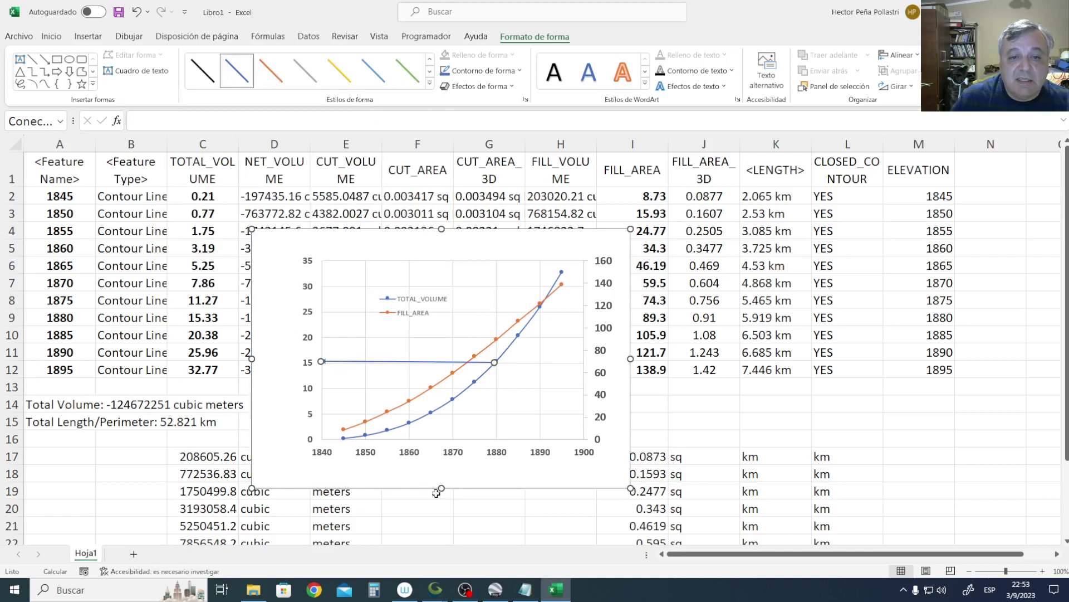
left_click(451, 509)
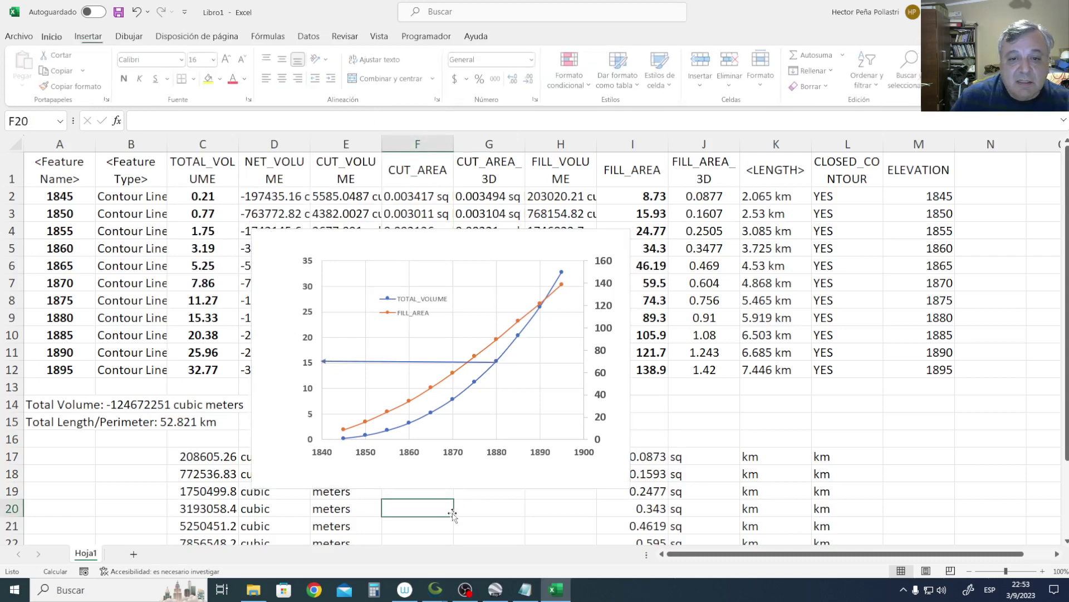
Draw an arrow from the FILL_AREA curve at elevation 1880 to the secondary axis and give it a thicker orange line style.
left_click(88, 37)
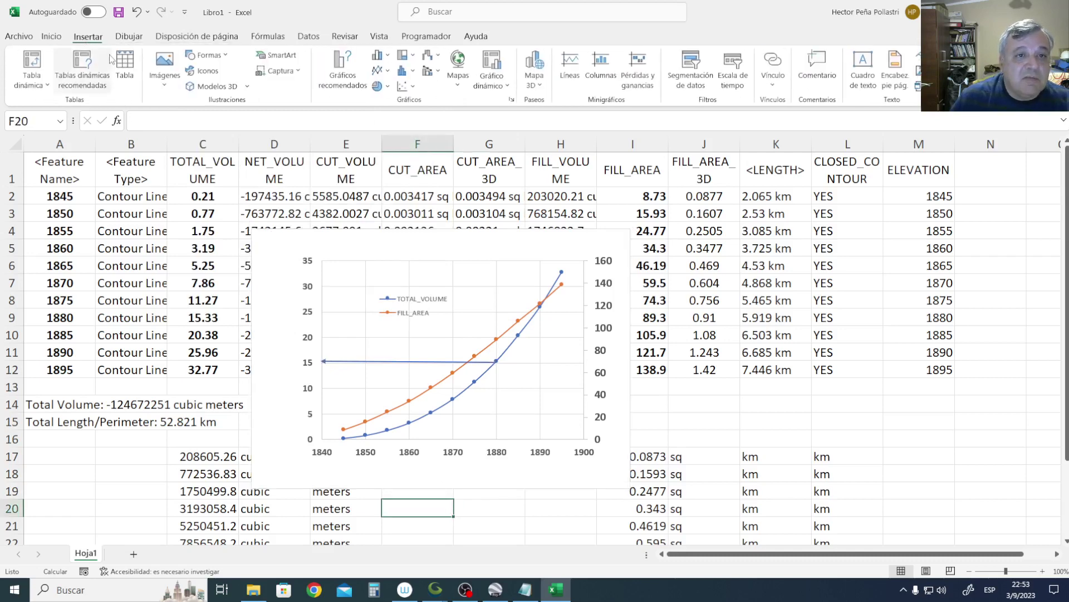
left_click(207, 56)
left_click(214, 88)
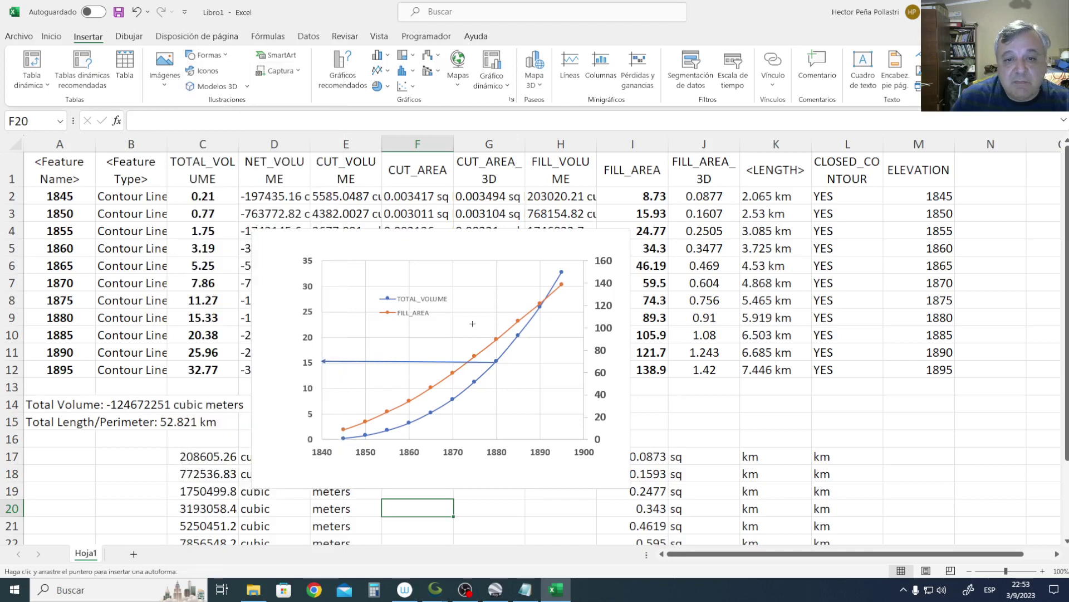
mouse_move(497, 339)
left_mouse_down()
mouse_move(579, 357)
mouse_move(515, 341)
mouse_move(582, 337)
left_mouse_up()
left_click(429, 85)
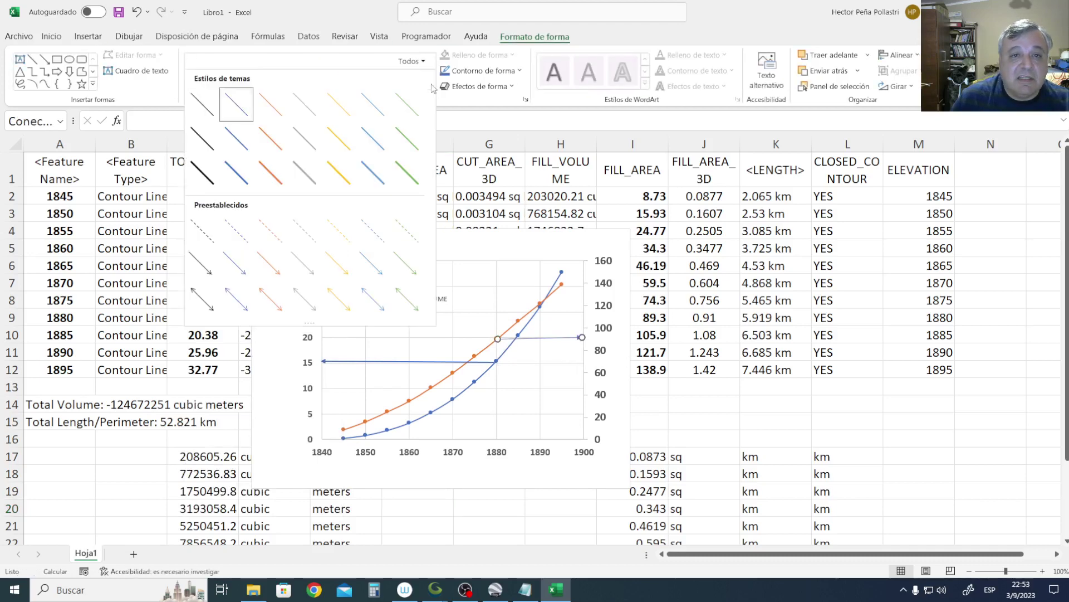
left_click(280, 187)
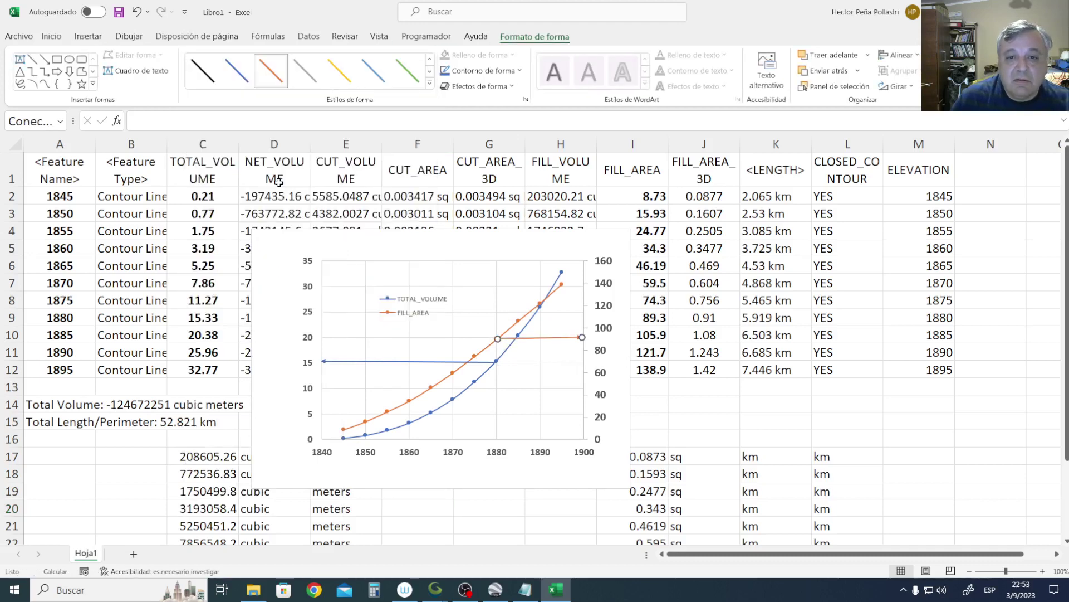
Draw an arrow from the FILL_AREA curve at elevation 1880 straight down to the horizontal axis and give it a thick black line style.
left_click(454, 503)
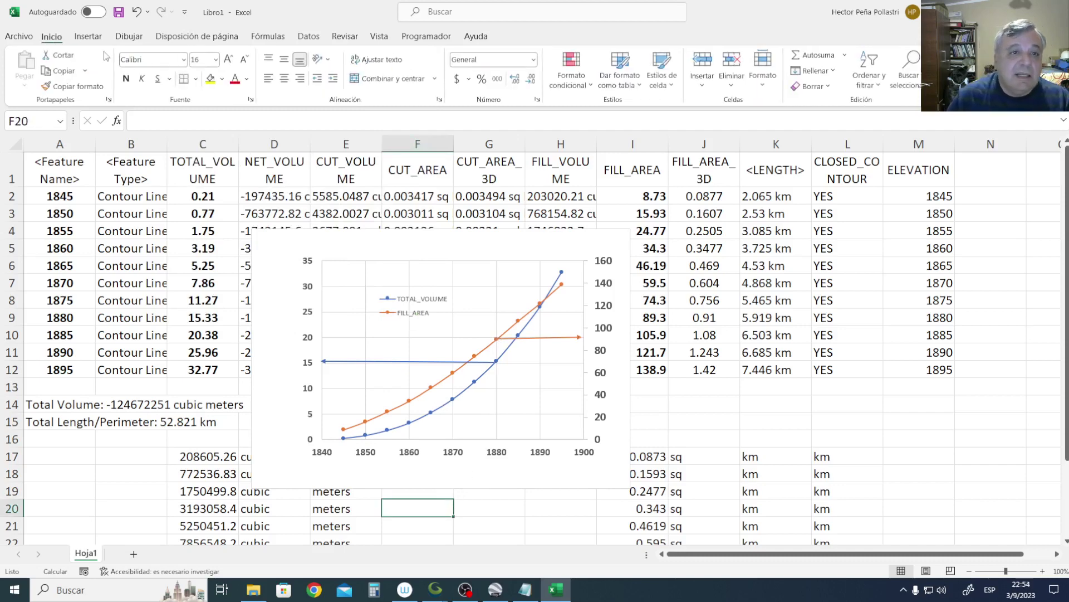
left_click(92, 36)
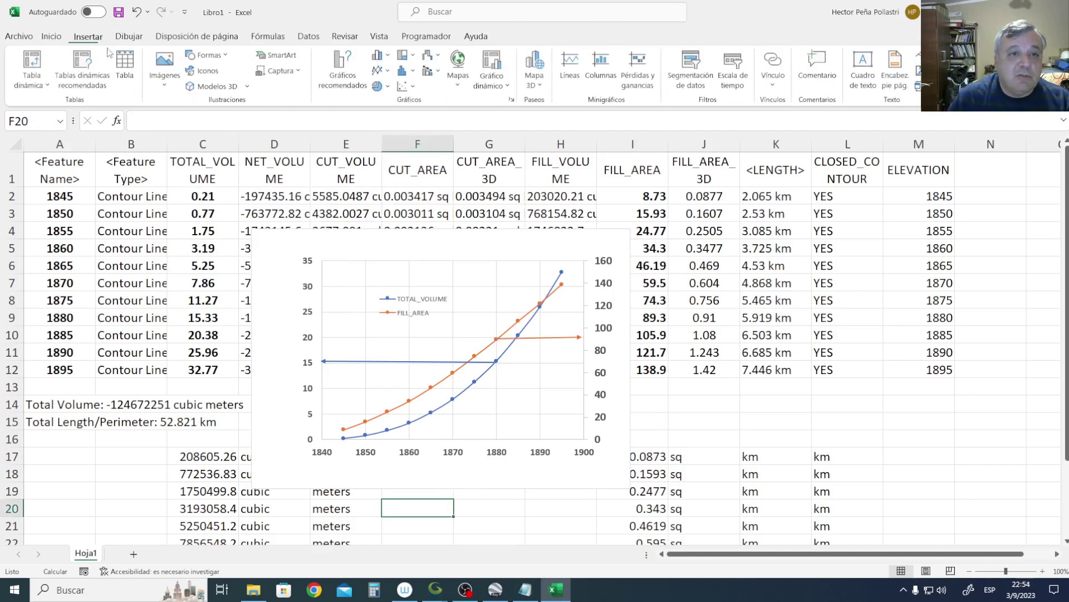
left_click(205, 56)
left_click(214, 87)
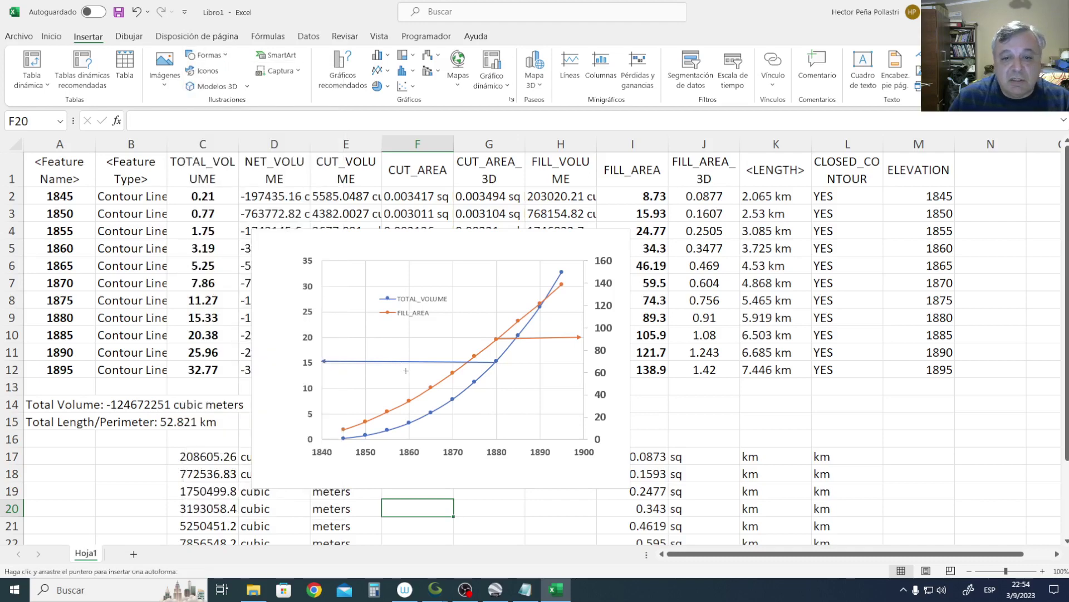
left_click_drag(497, 441, 556, 498)
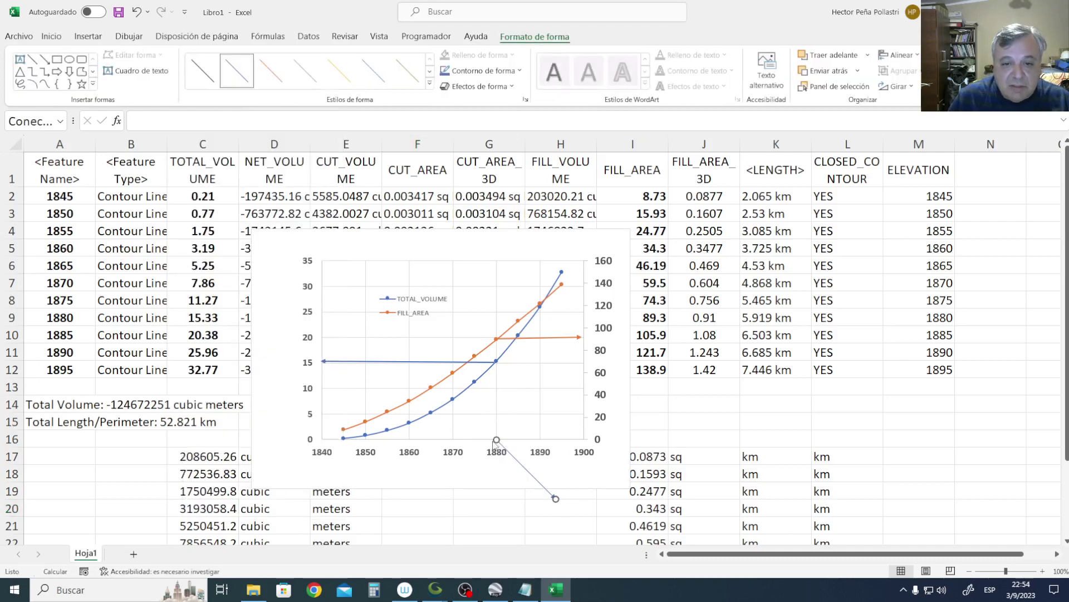
left_click_drag(496, 440, 496, 341)
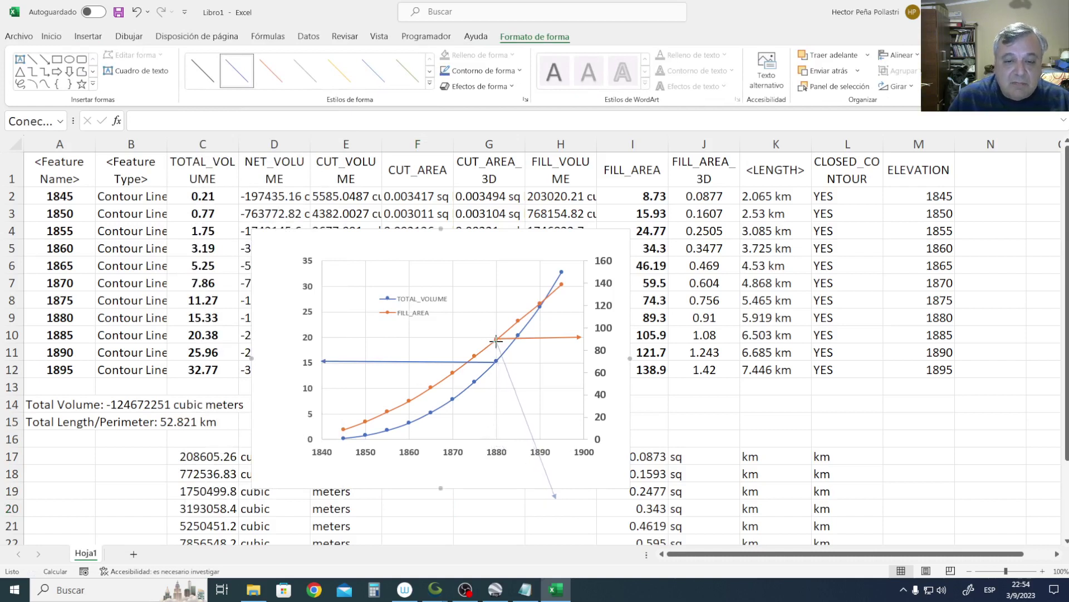
left_click_drag(555, 499, 497, 437)
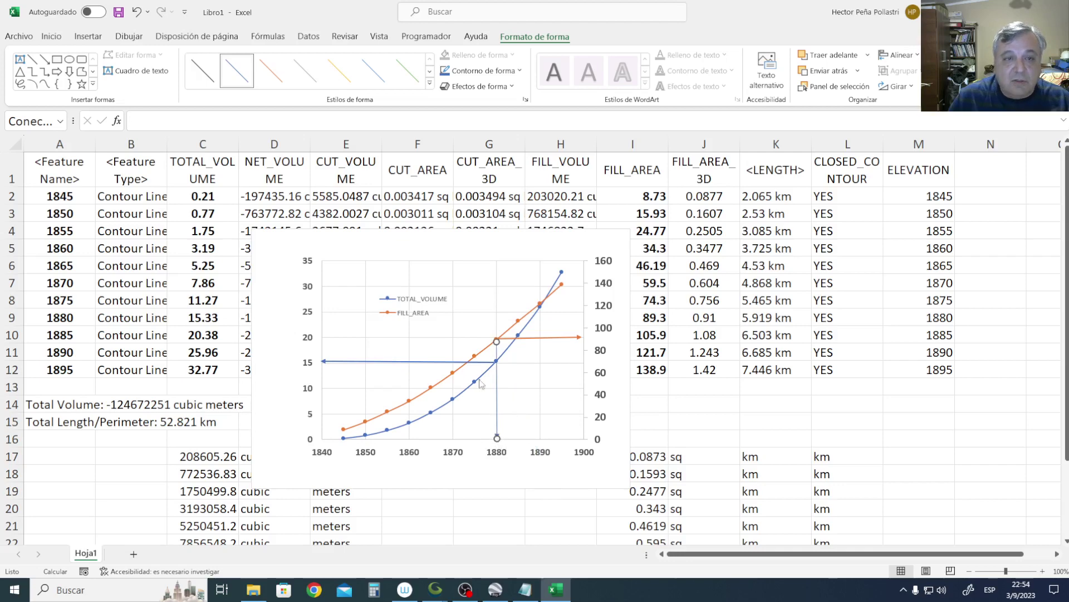
left_click(429, 84)
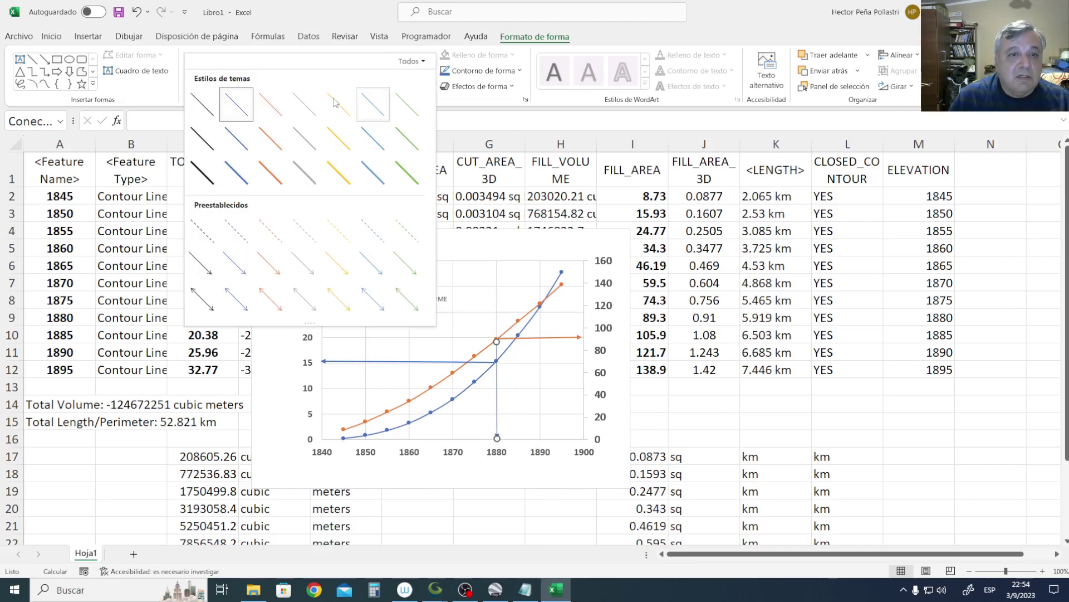
left_click(202, 172)
left_click(443, 515)
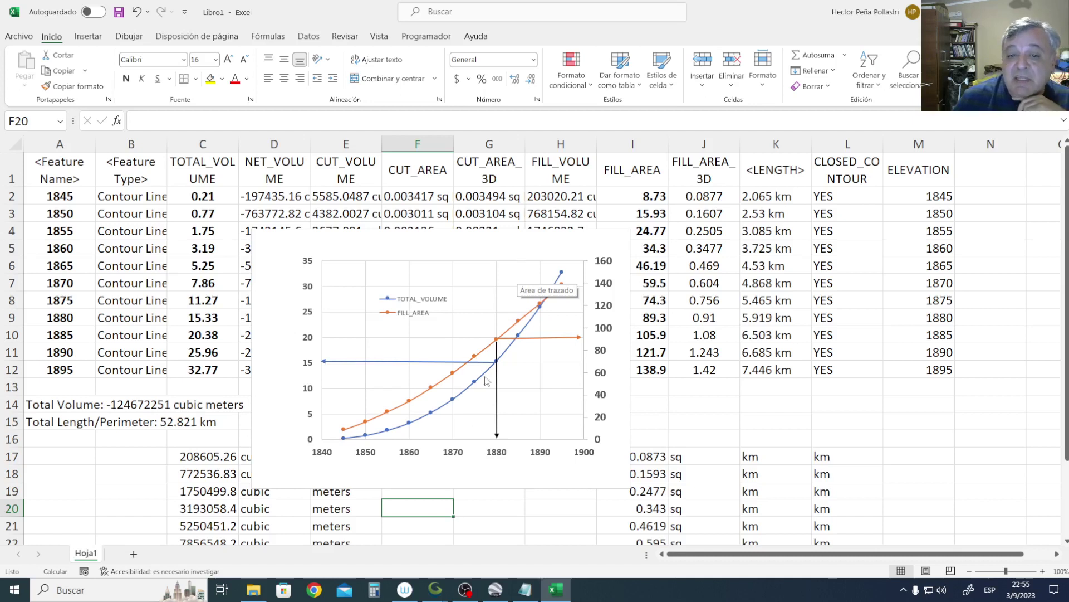
mouse_move(497, 344)
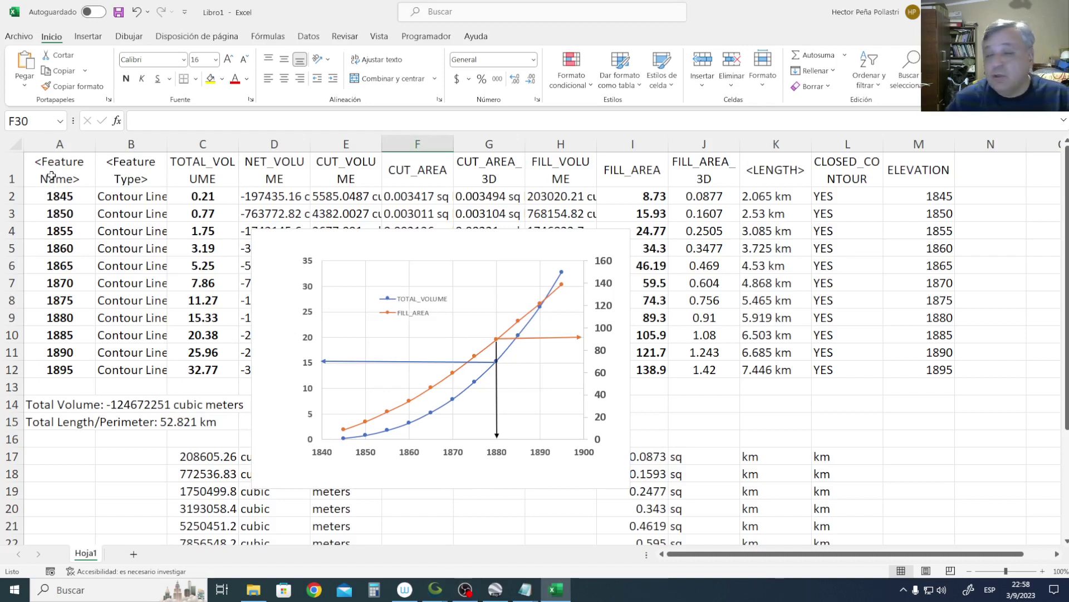
Copy the <Feature Name> and TOTAL_VOLUME columns, A1:A12 and C1:C12, and paste them as values starting at cell A31.
left_click_drag(55, 176, 58, 370)
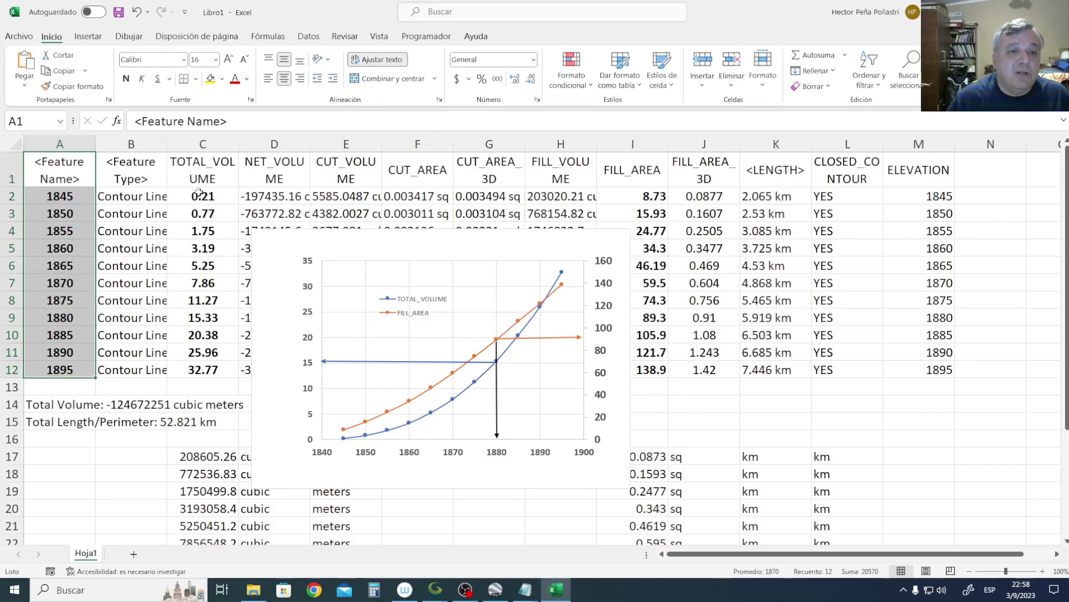
key("ctrl+q")
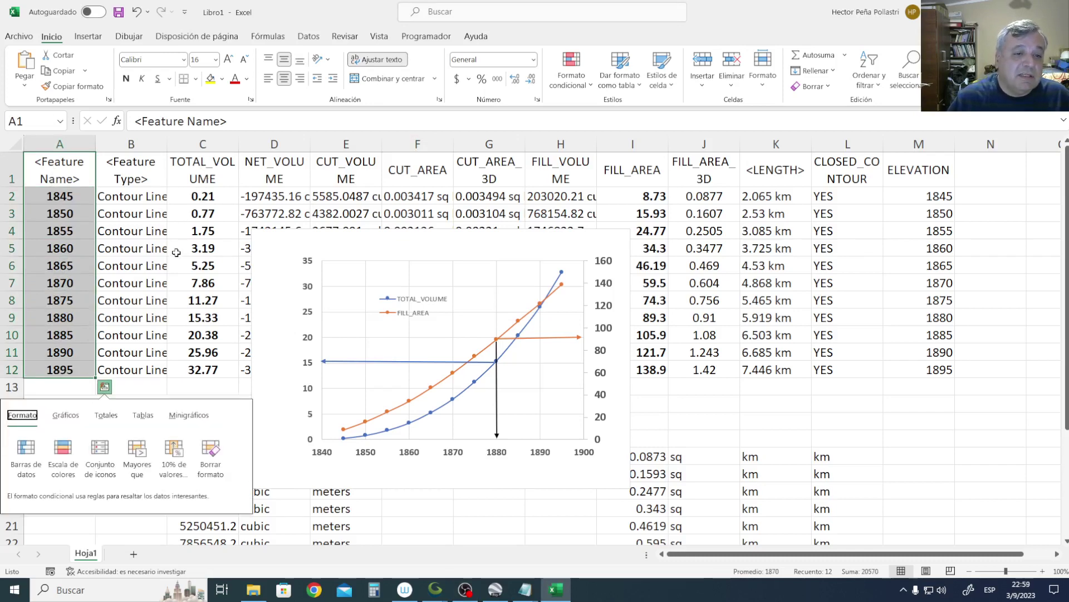
scroll(174, 251, "down", 5)
scroll(173, 253, "up", 5)
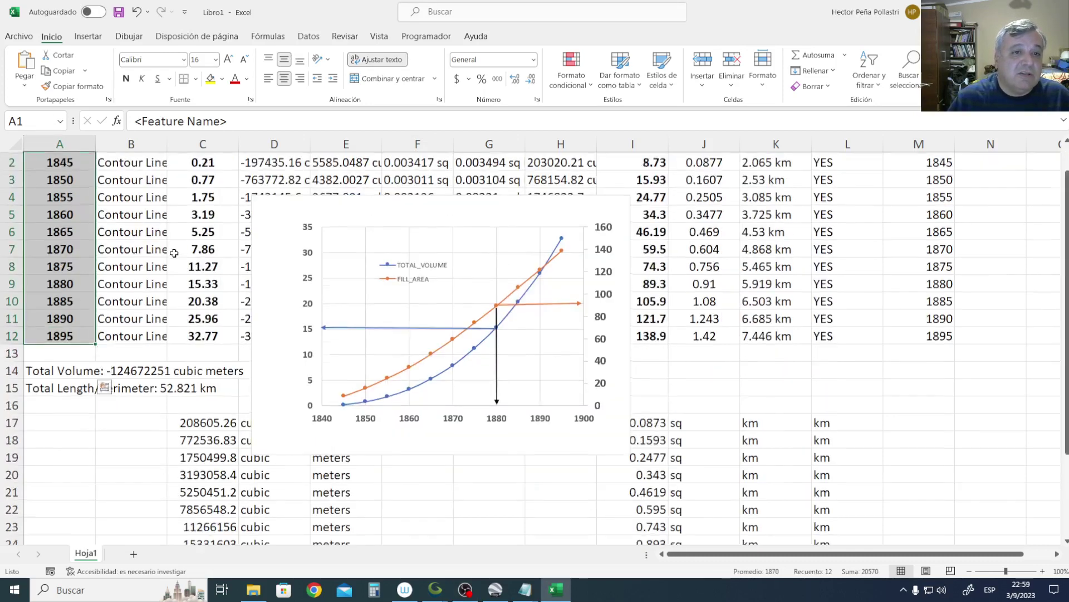
left_click_drag(202, 169, 201, 369)
right_click(211, 229)
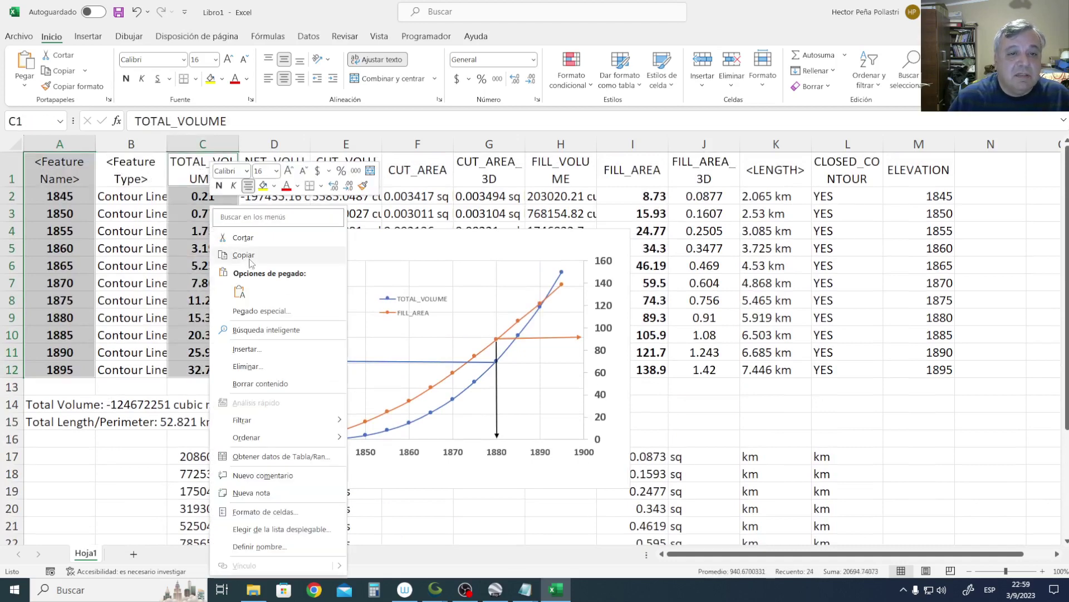
left_click(251, 255)
scroll(211, 296, "down", 7)
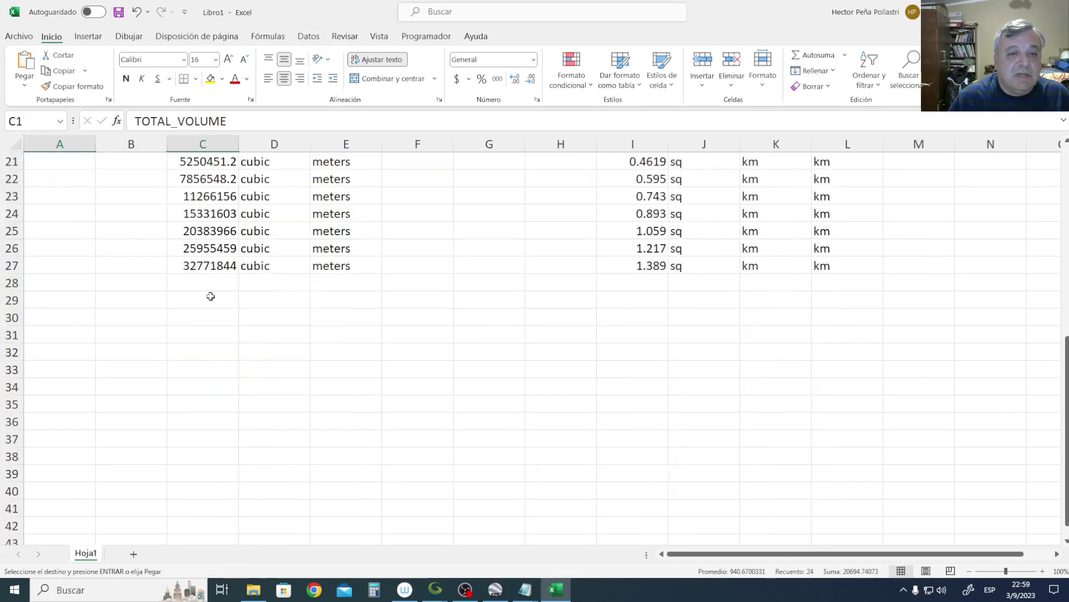
left_click(66, 336)
right_click(65, 335)
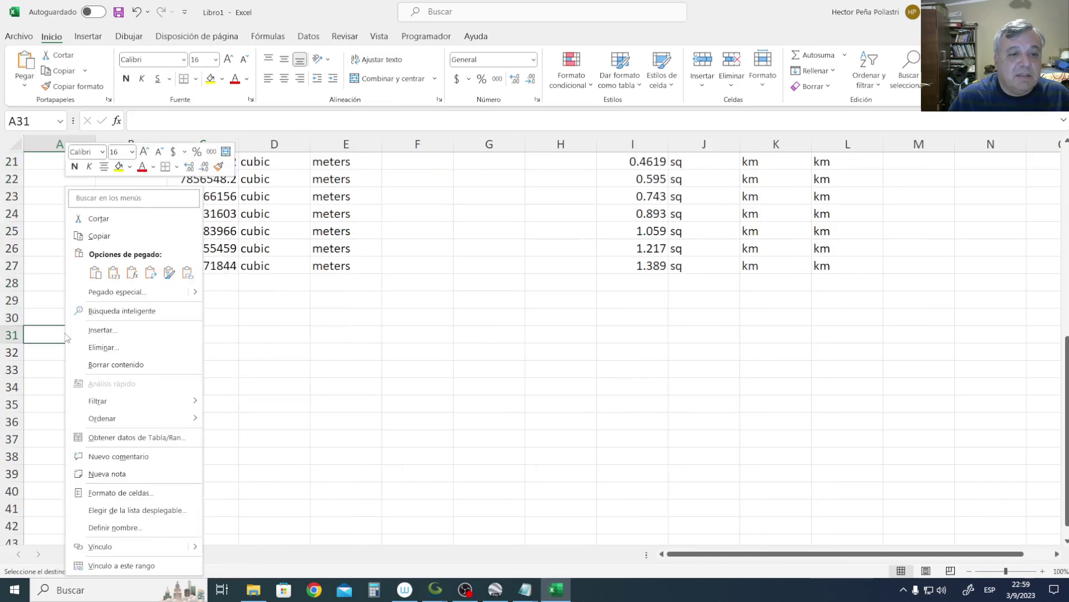
left_click(113, 274)
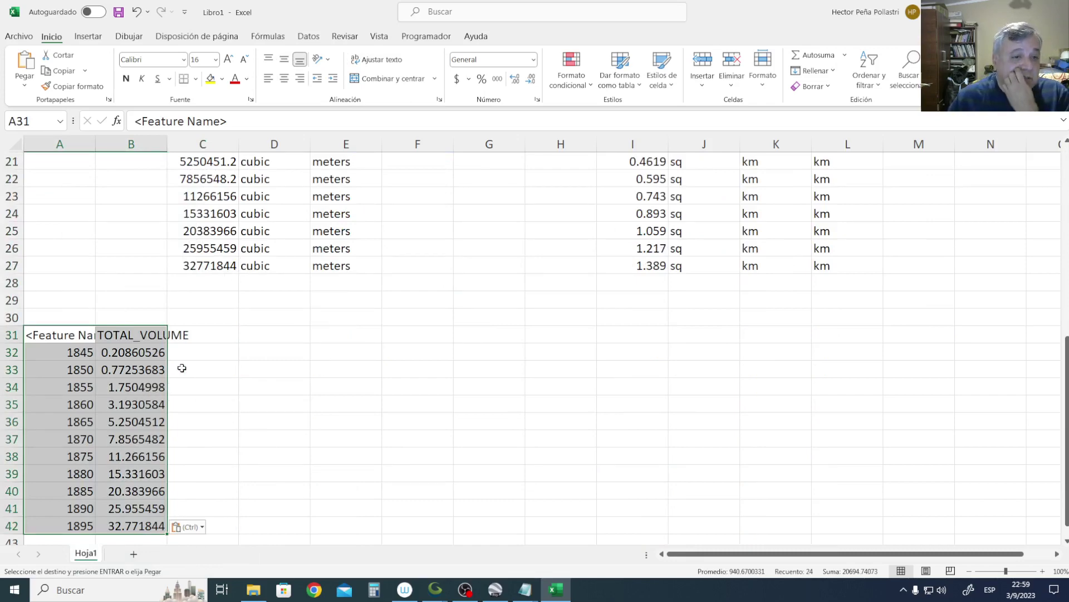
Start an ESTIMACION.LINEAL formula in cell F32 with the total volumes B32:B42 as the known y values.
scroll(182, 368, "up", 7)
scroll(182, 373, "down", 9)
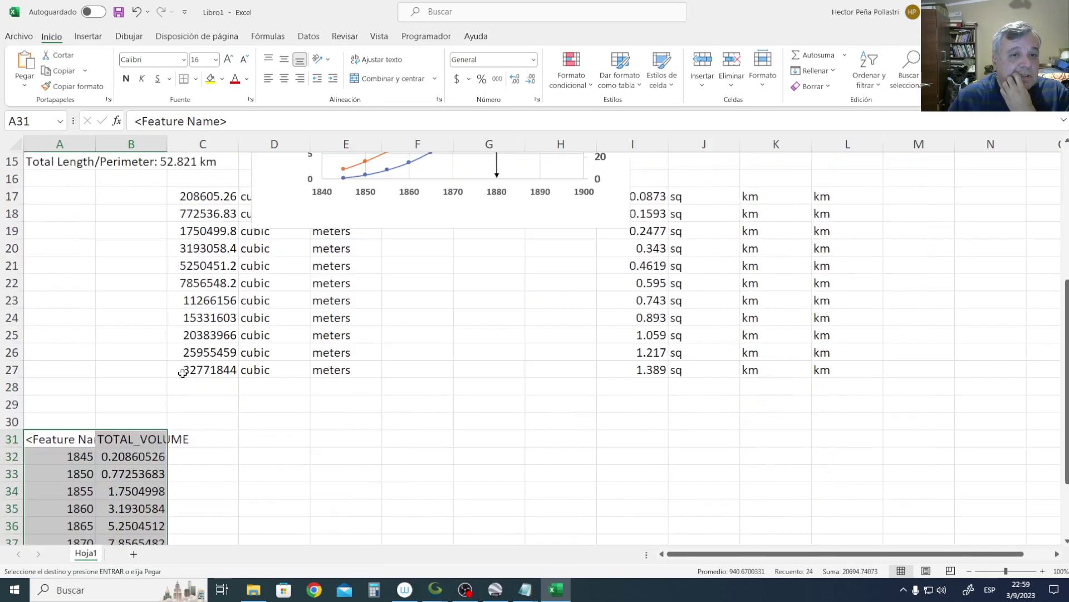
scroll(182, 373, "up", 2)
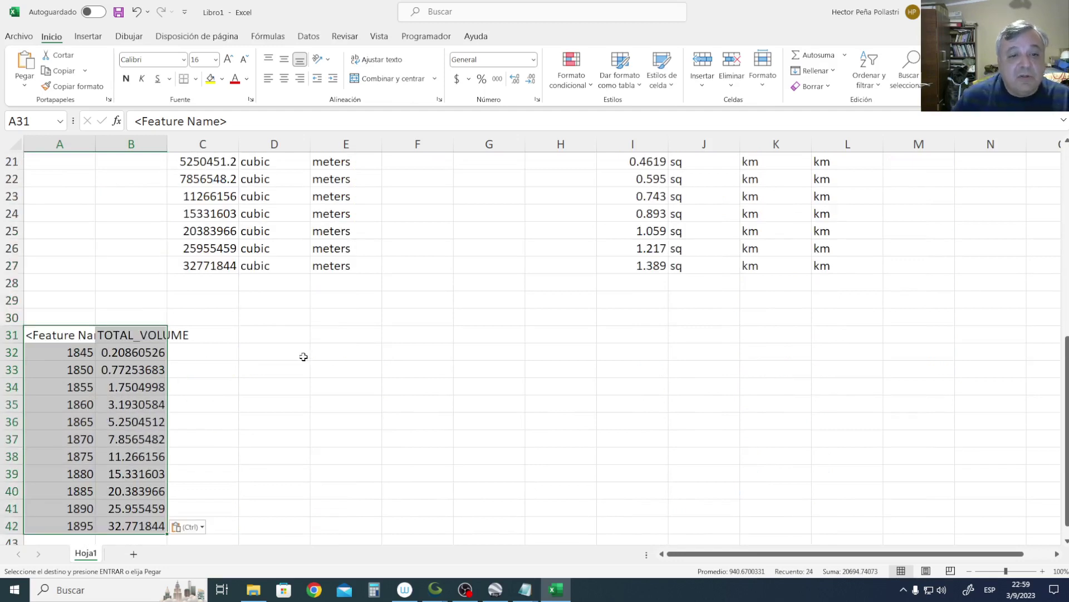
left_click(425, 350)
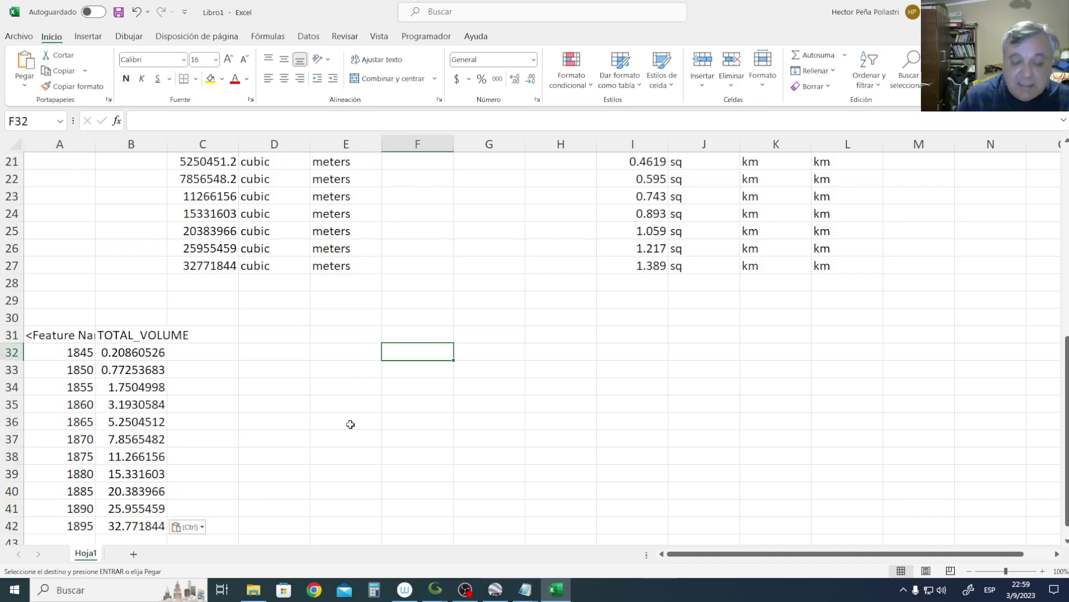
type("+")
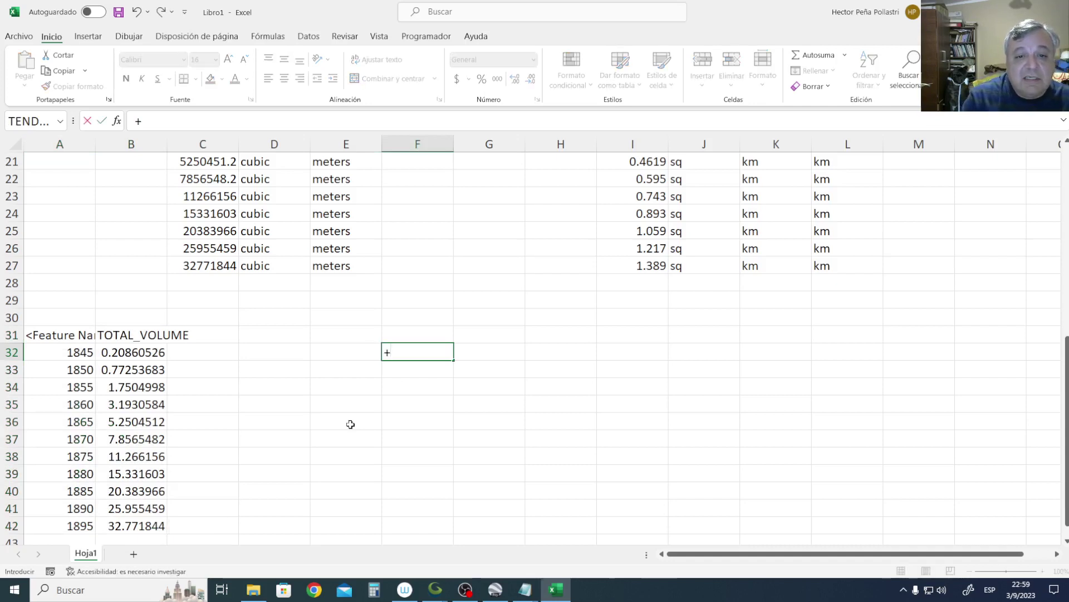
type("ES")
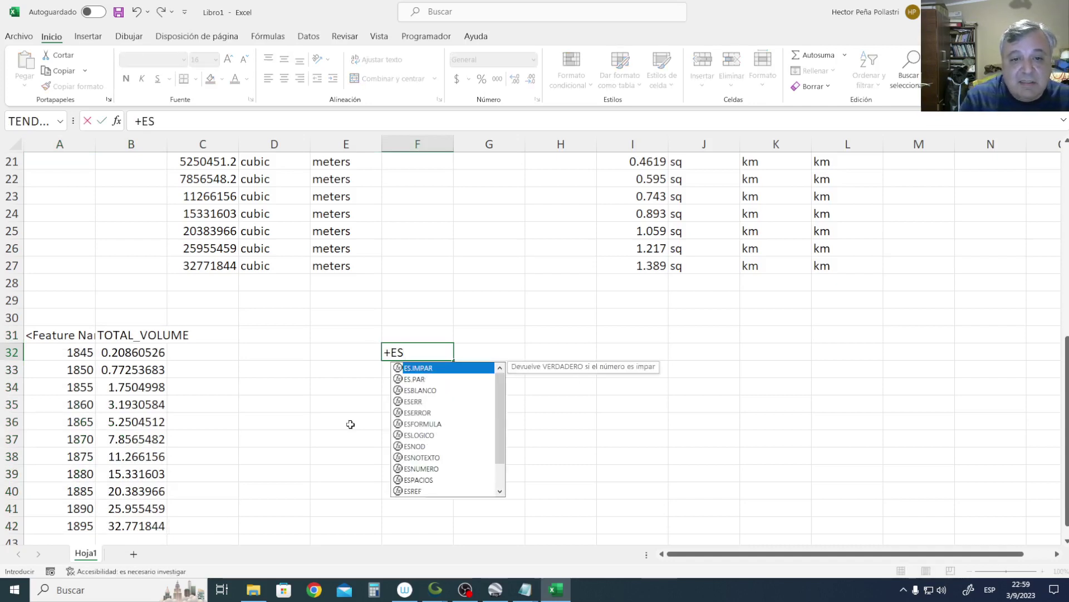
type("TIMA")
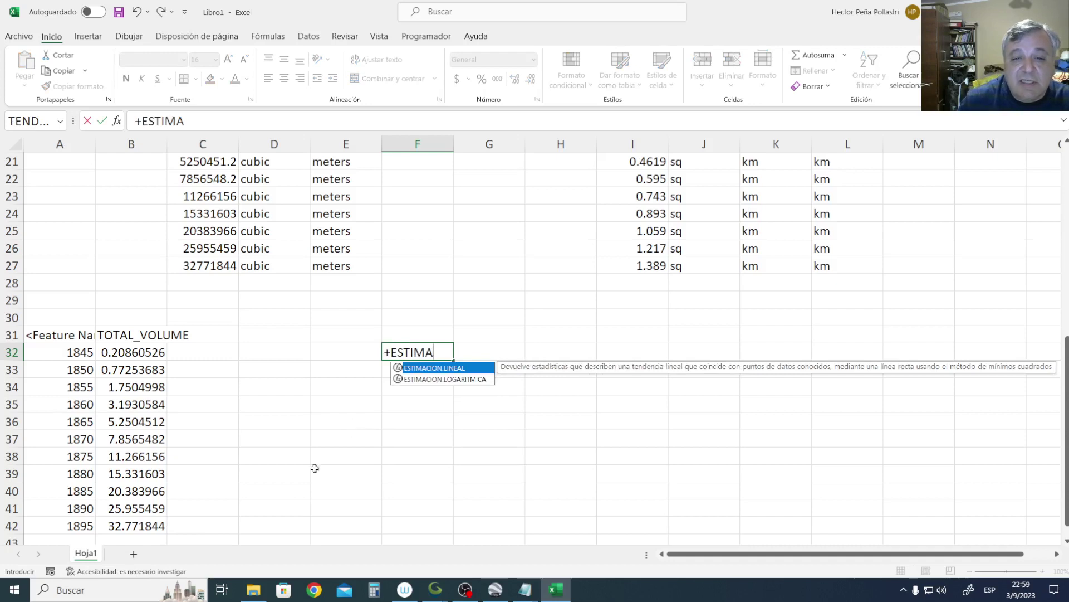
double_click(449, 369)
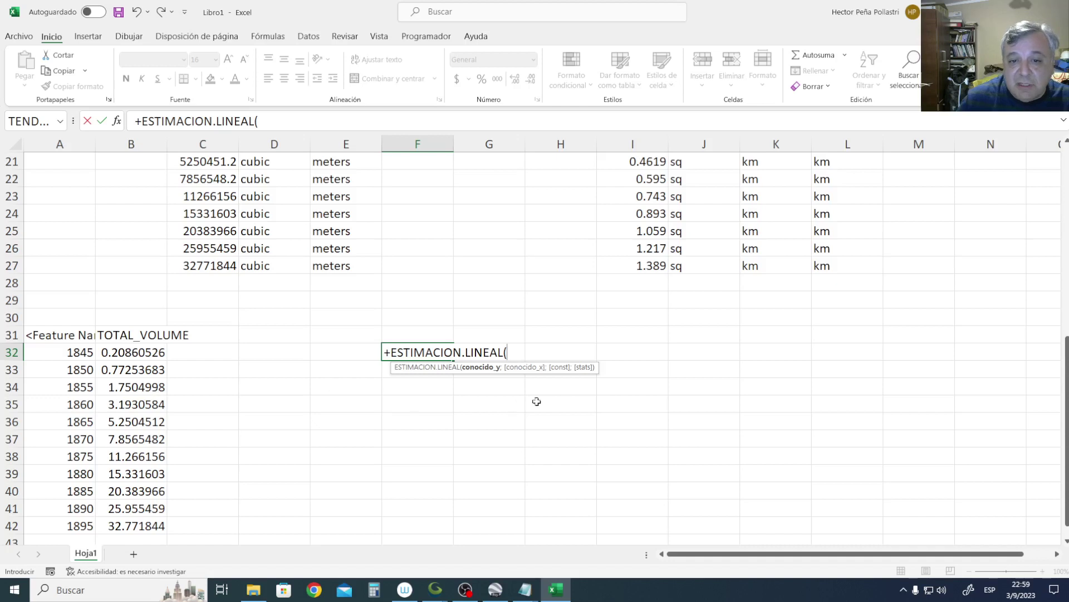
left_click(118, 351)
left_click_drag(119, 387, 133, 525)
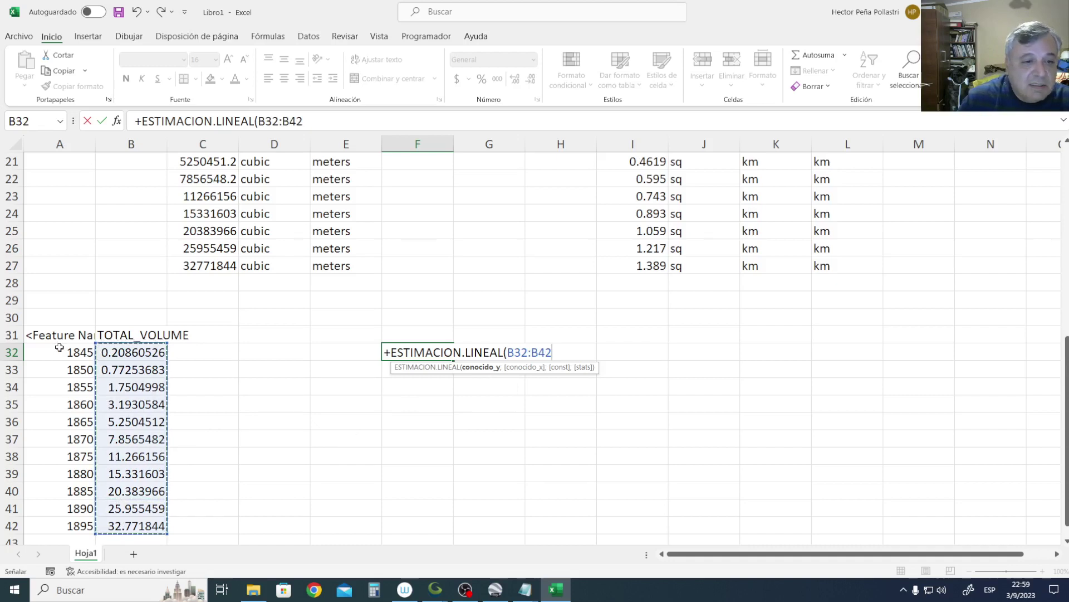
left_click_drag(59, 347, 63, 495)
left_click_drag(134, 352, 142, 526)
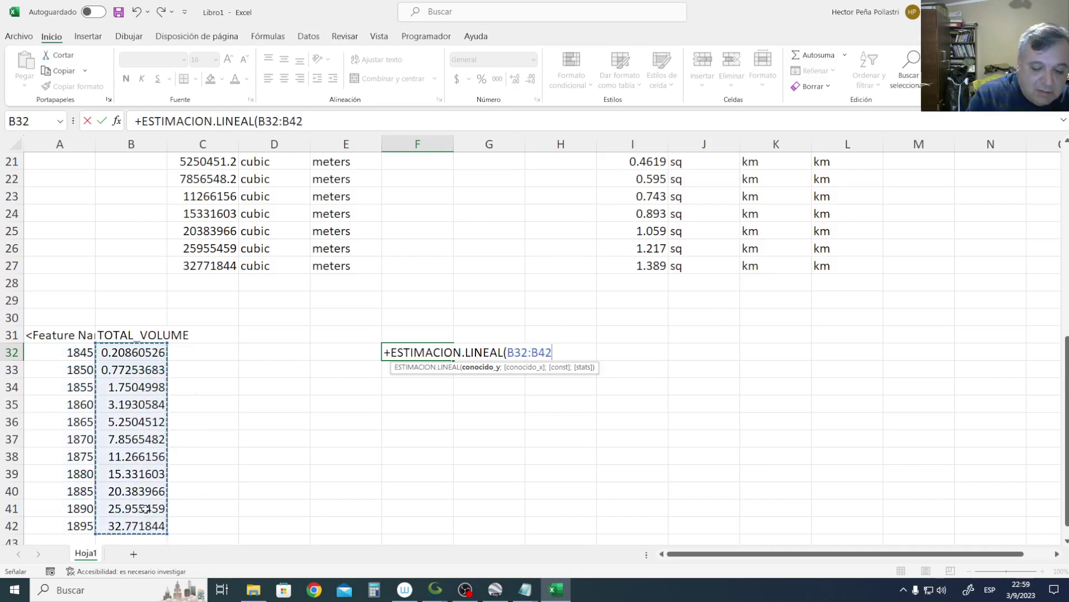
Add the elevations A32:A42 raised to the powers {1,2,3,4} as the known x values of the formula.
type(";")
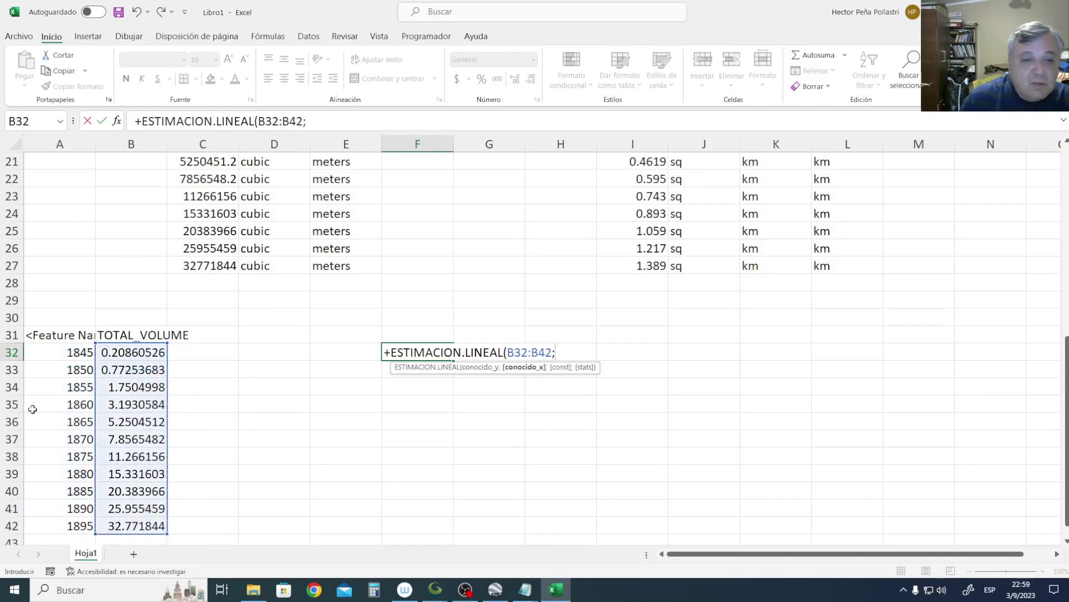
left_click_drag(74, 350, 72, 529)
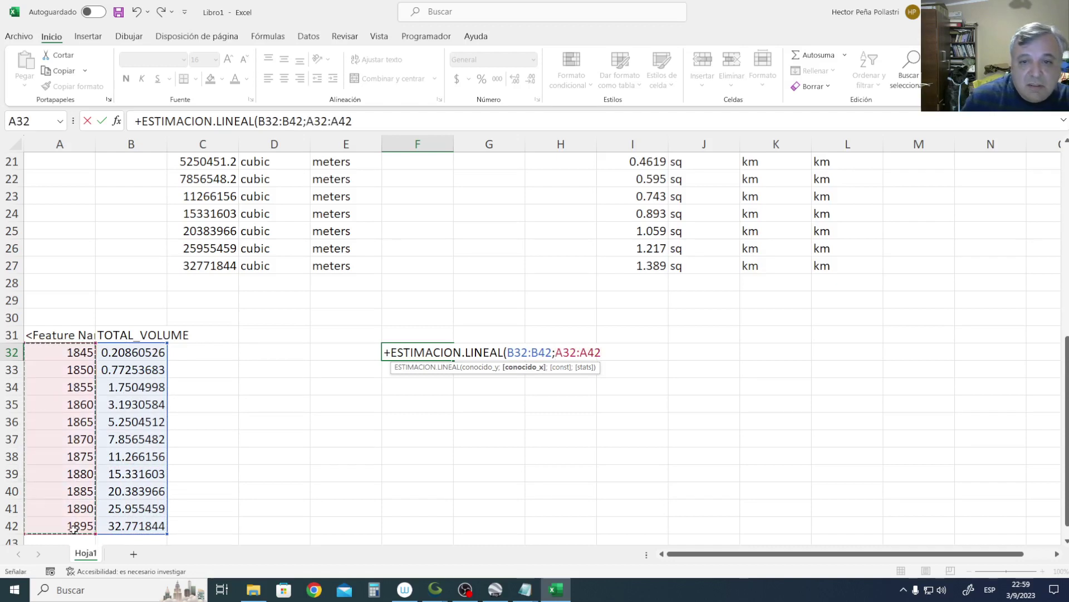
type(";")
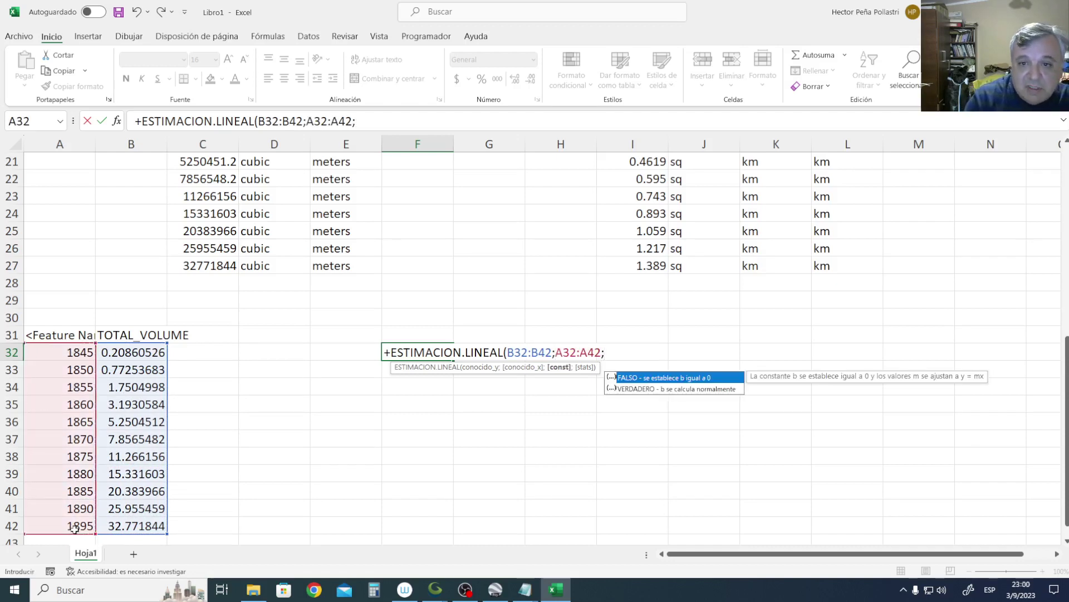
key("BackSpace")
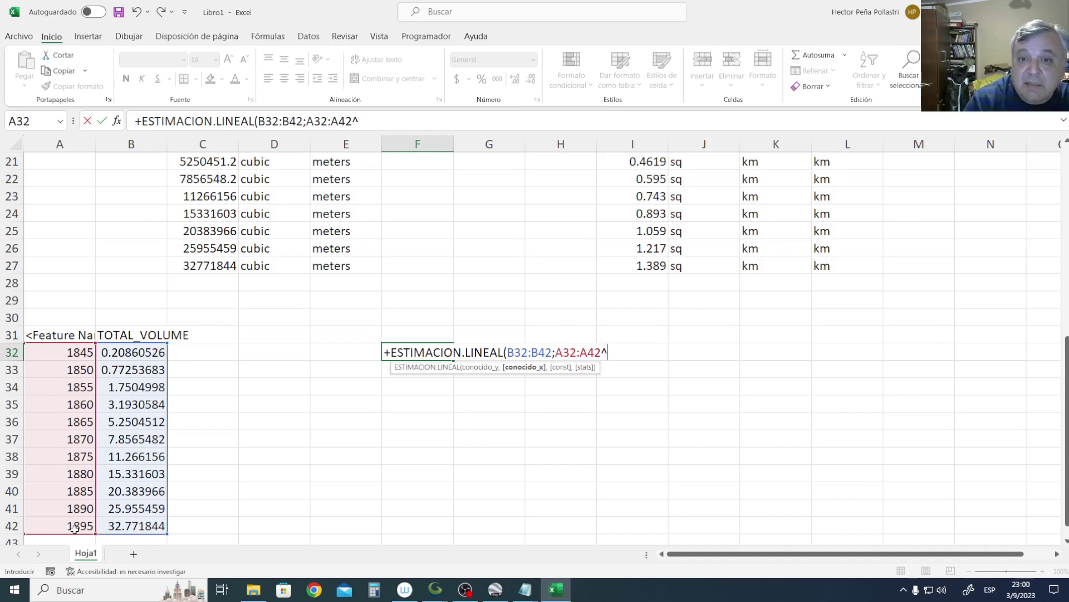
type("{1,2")
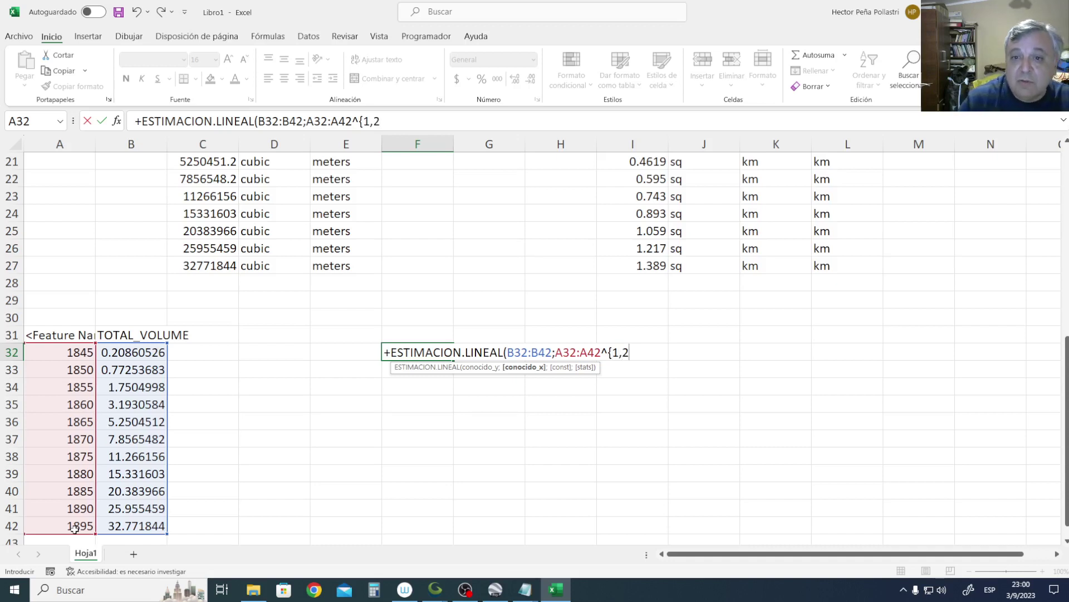
type(",3")
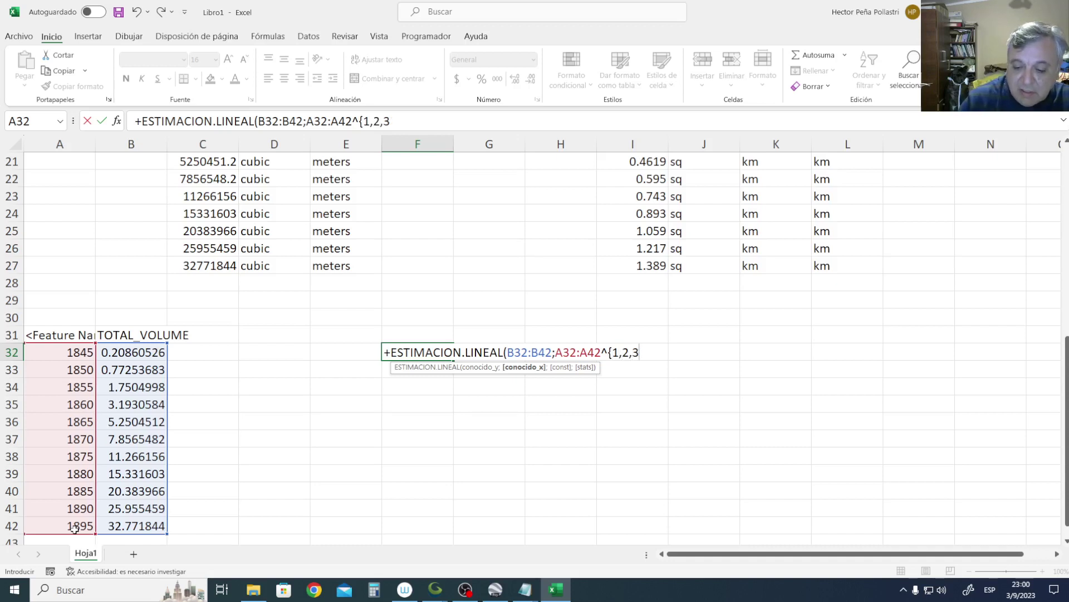
type(",4")
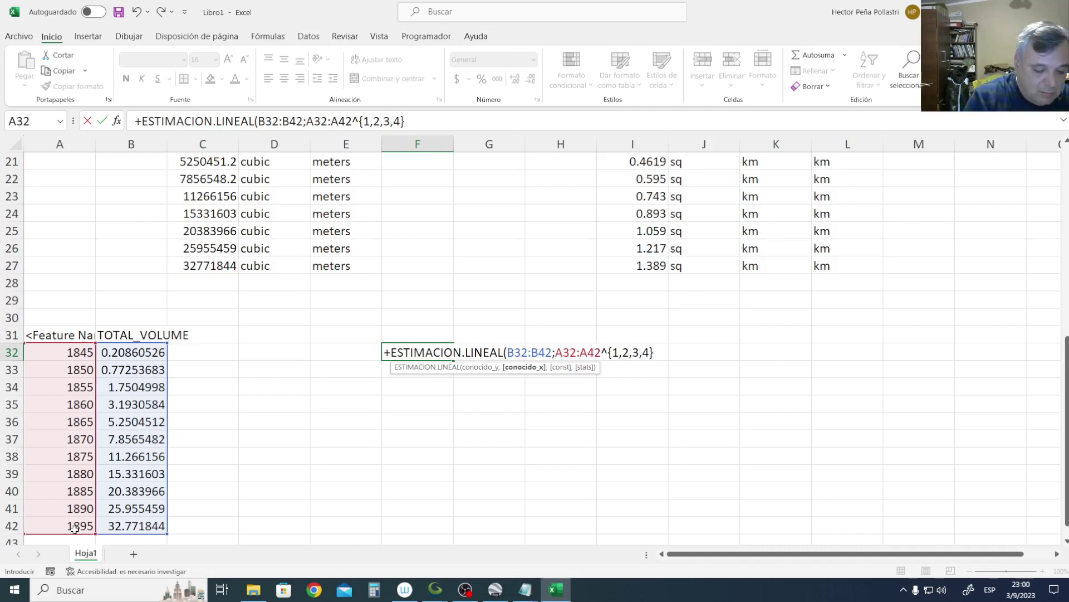
Finish the ESTIMACION.LINEAL formula in F32 with the constant argument left blank and the statistics argument set to FALSO.
type(";;")
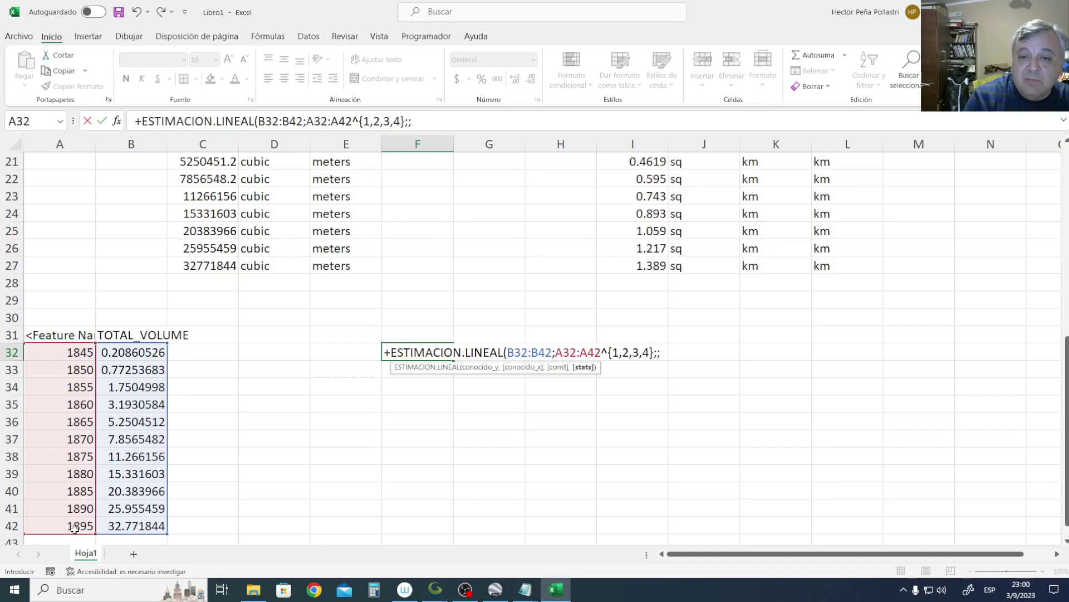
type("F")
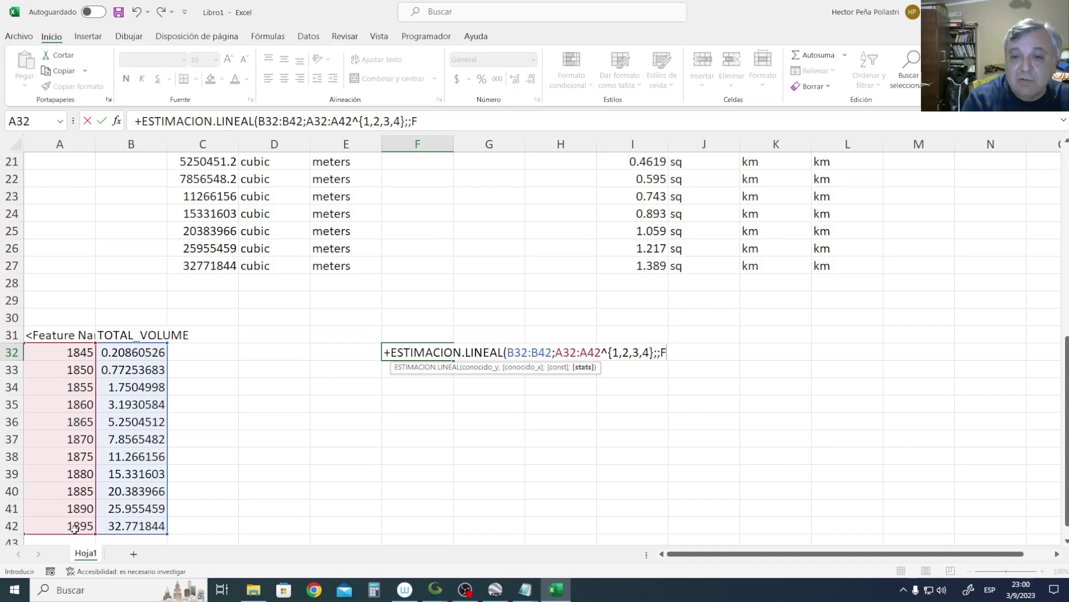
type("ALSO")
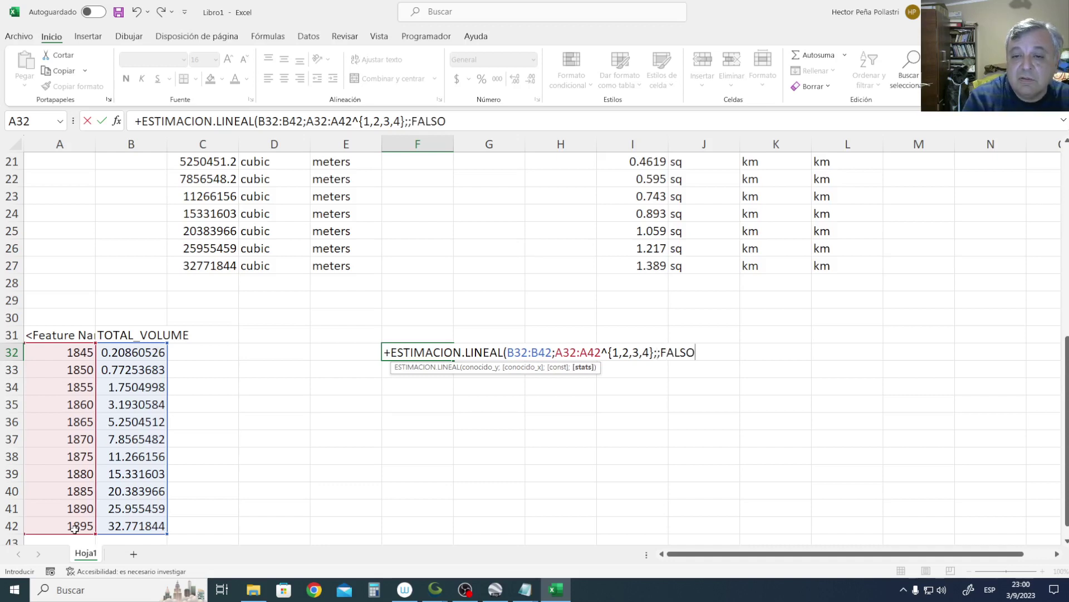
type(")")
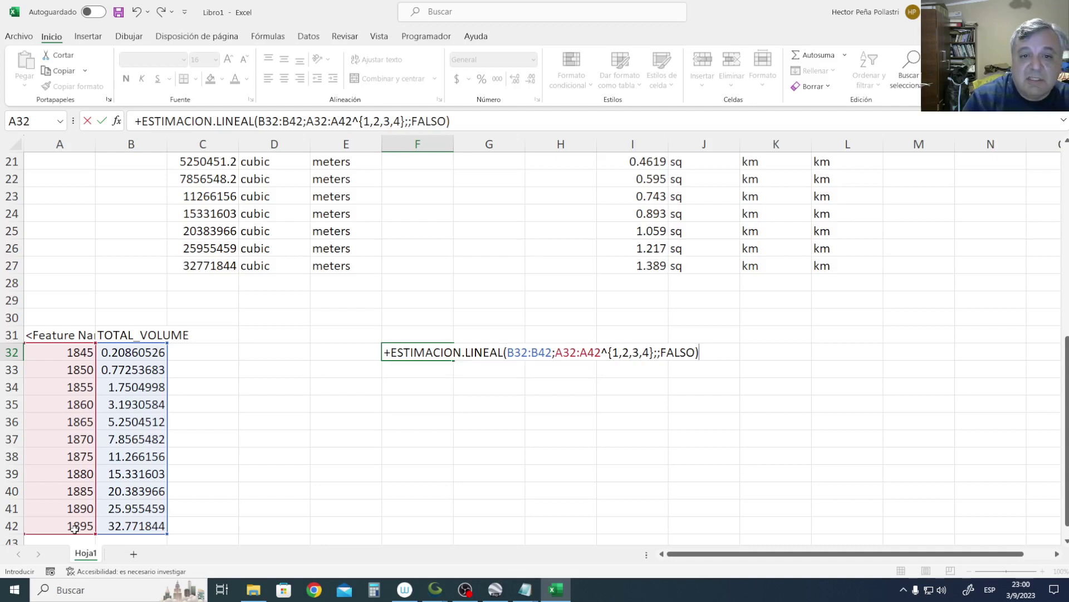
key("Escape")
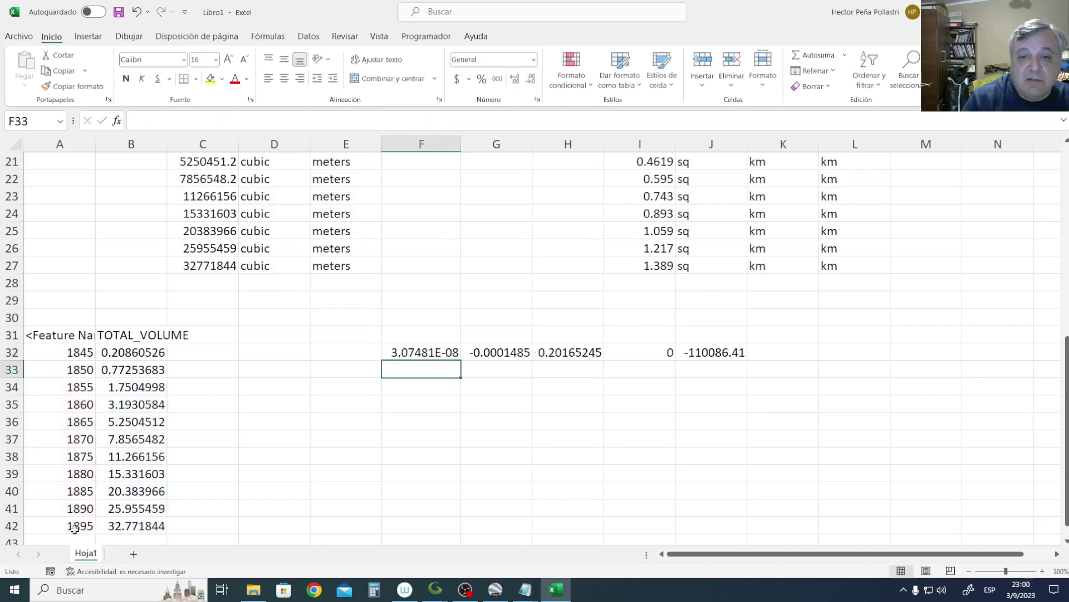
key("Up")
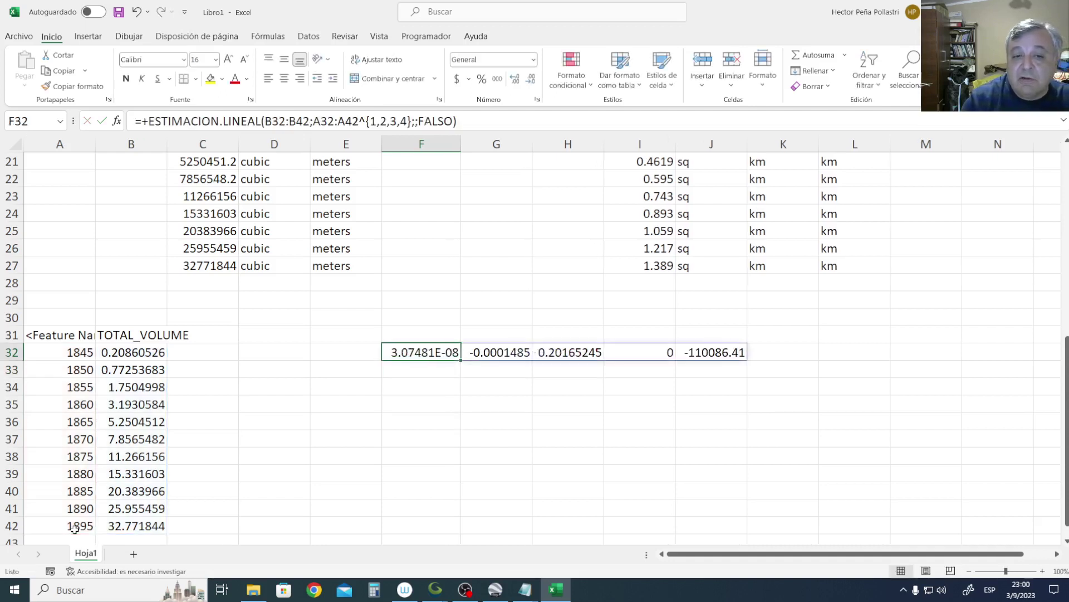
key("Down")
key("Up")
Start a polynomial formula in cell C32 with the fourth-degree term F32*A32^4.
key("Left")
key("Left")
key("Left")
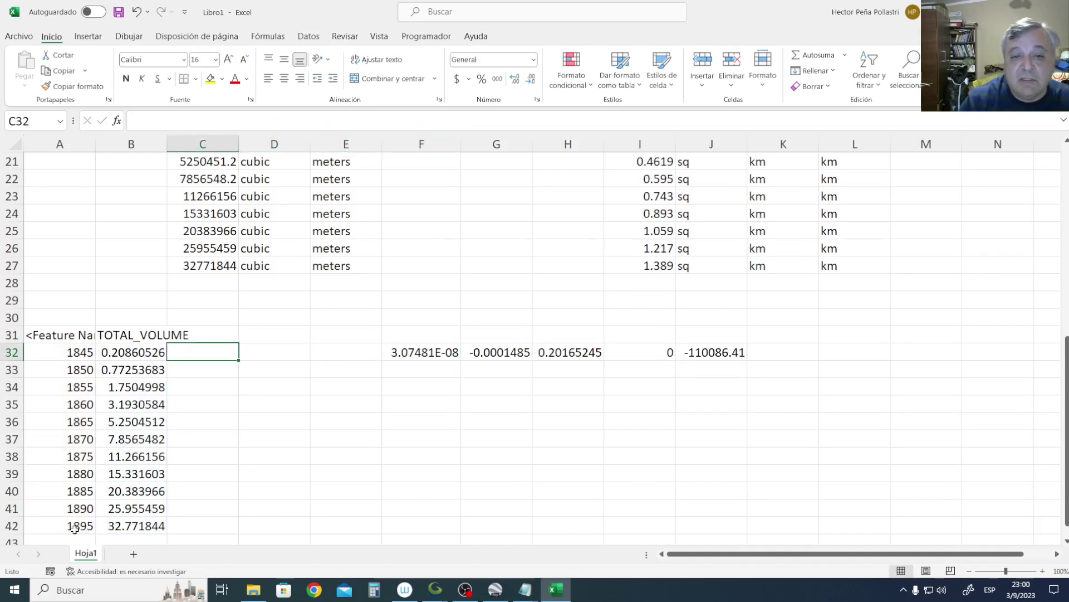
type("+")
key("Right")
key("Right")
key("Right")
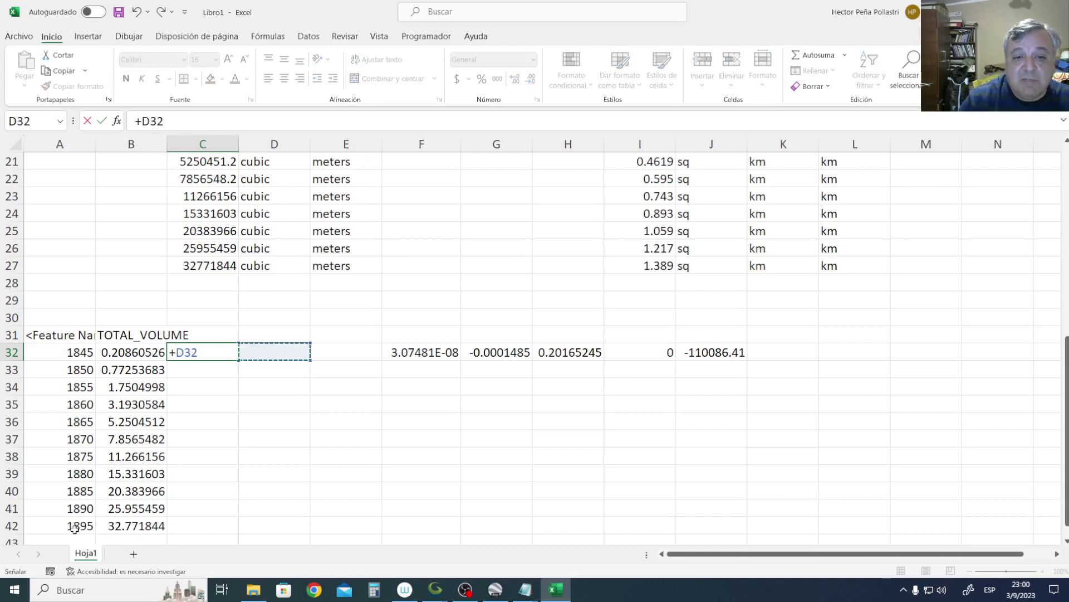
type("*")
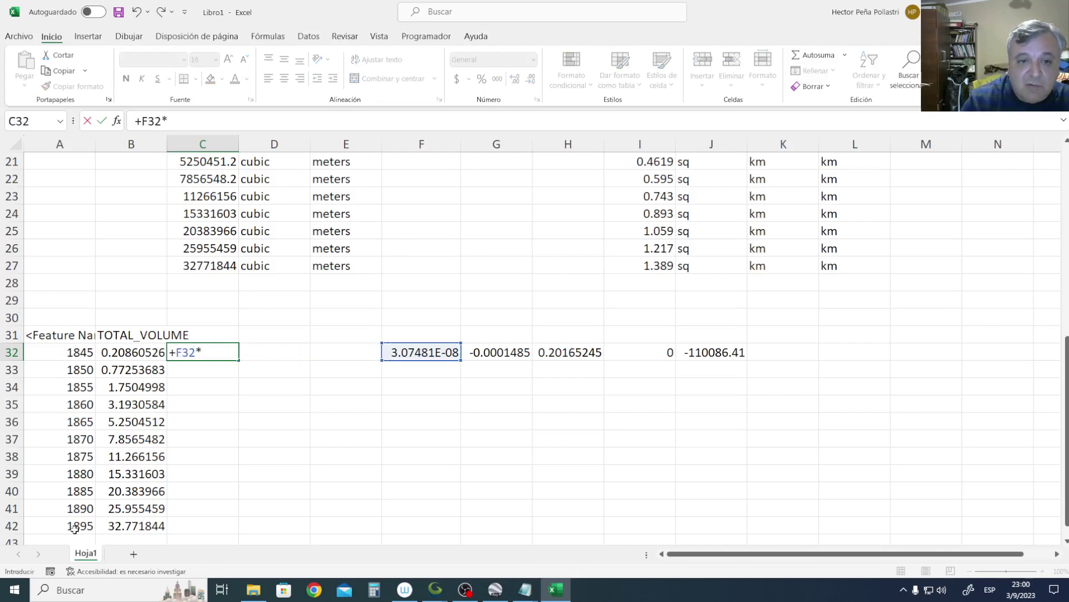
key("Left")
key("Left")
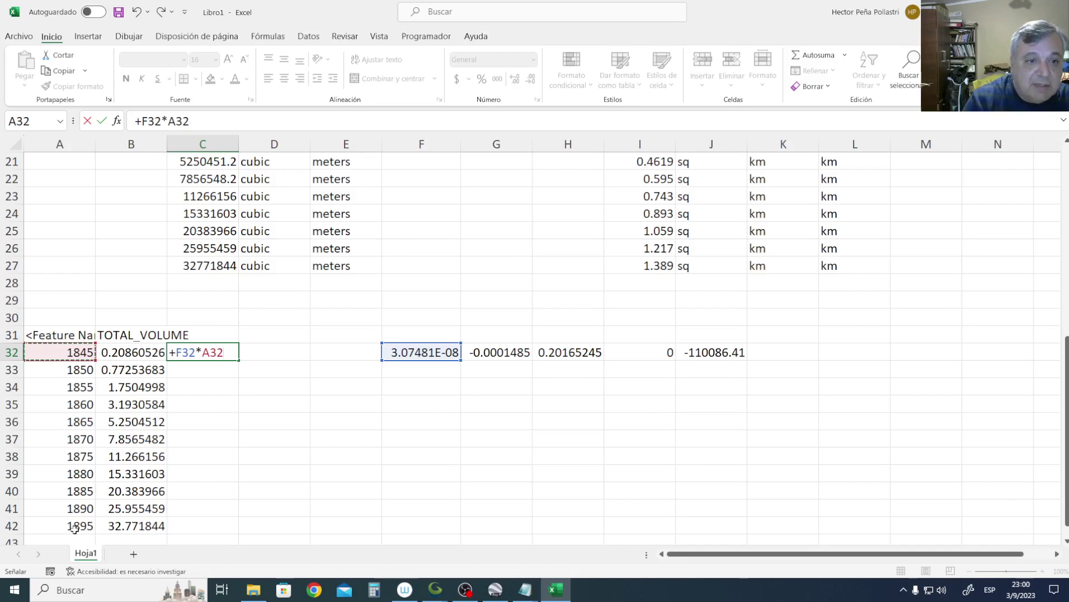
type("^4")
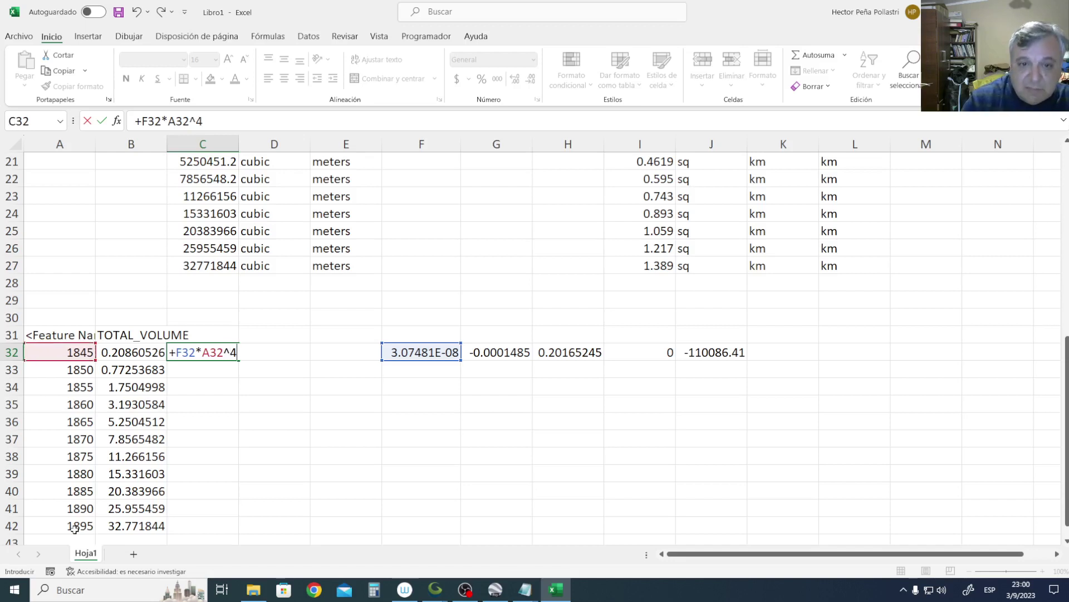
Add the cubic term G32*A32^3 to the polynomial formula in C32.
type("+")
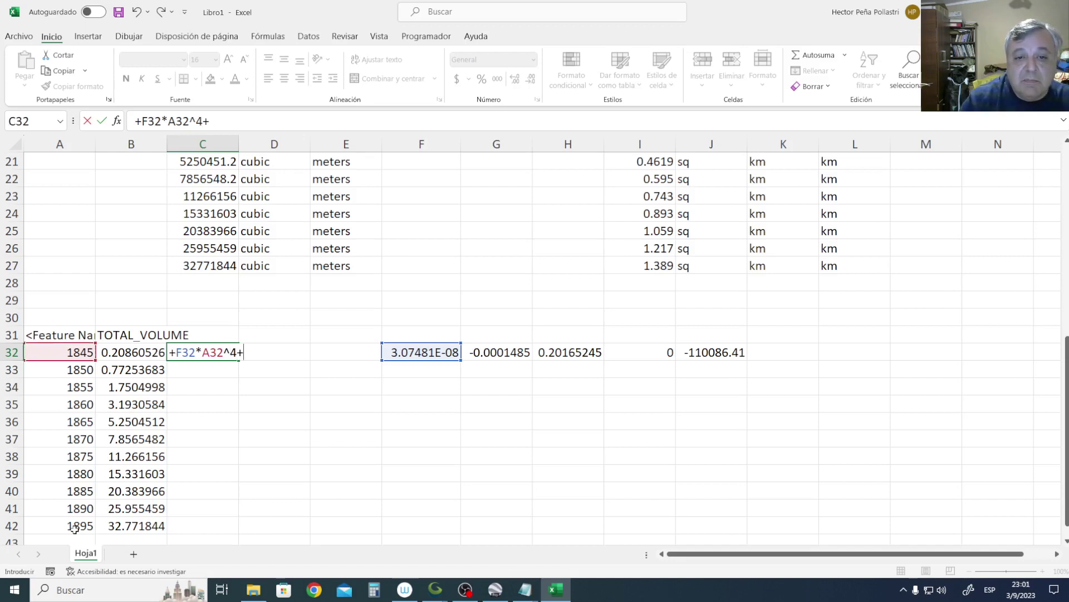
left_click(486, 359)
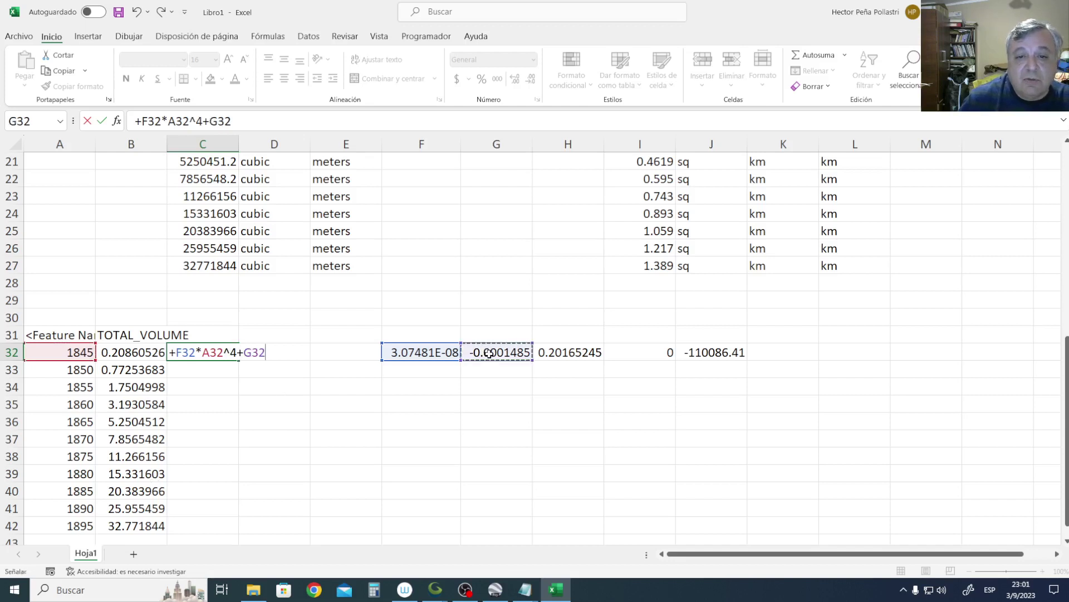
type("*")
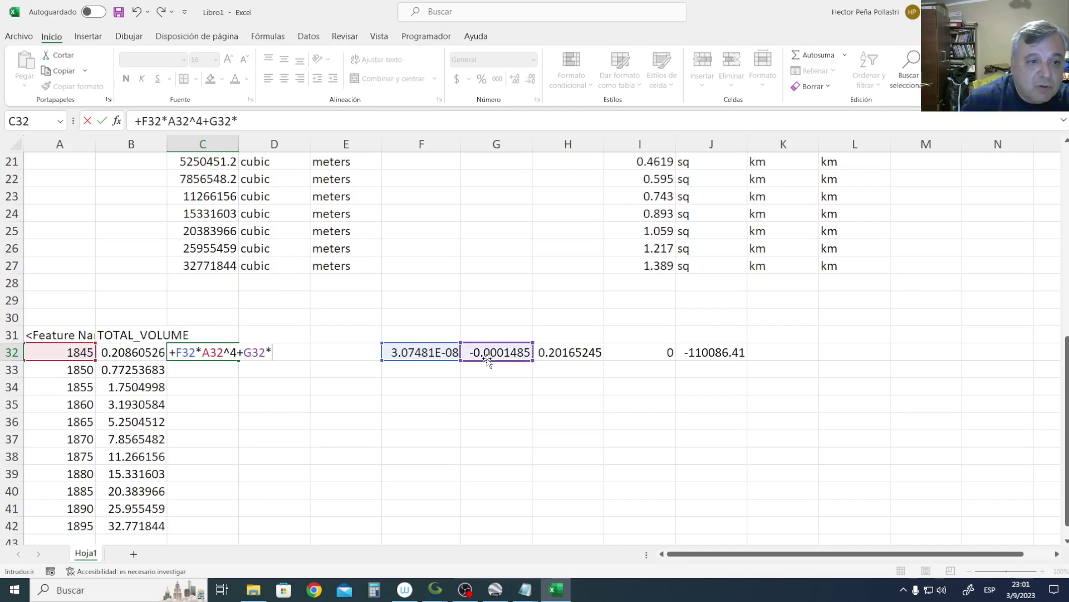
left_click(53, 354)
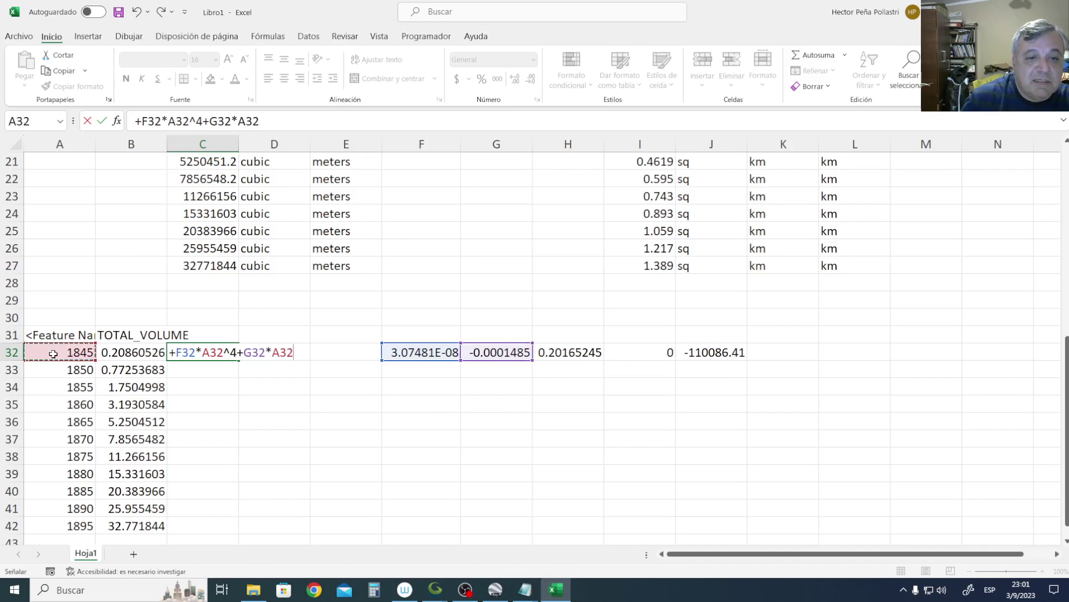
type("^")
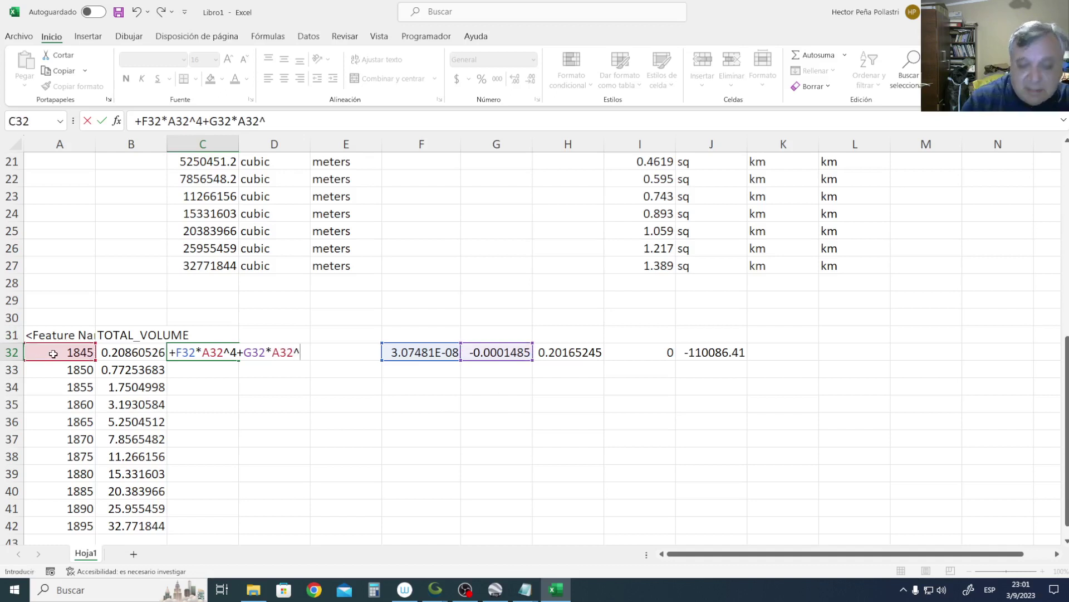
type("3+")
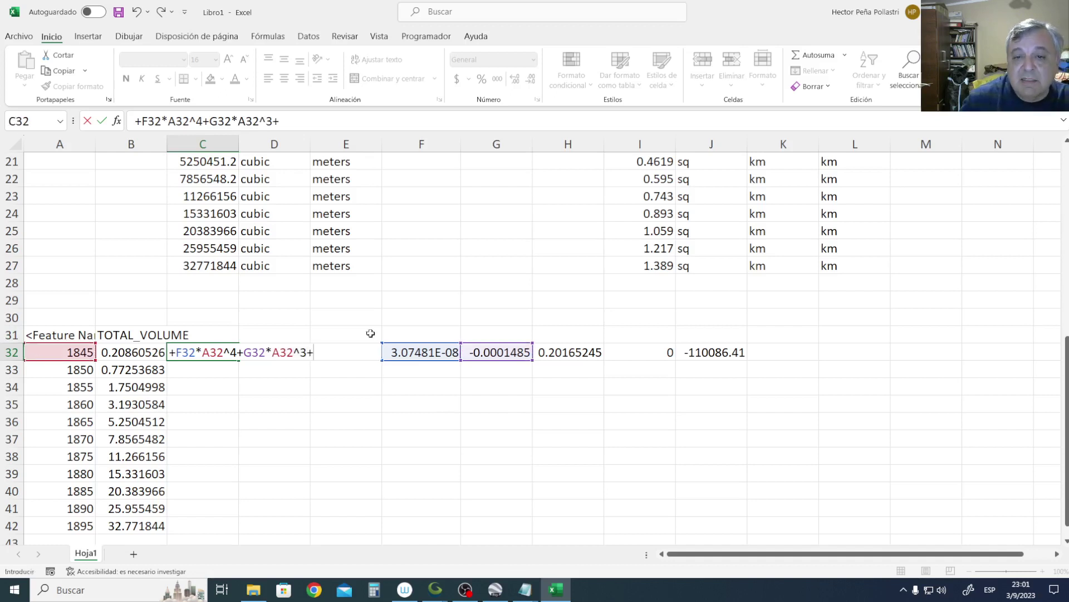
Add the quadratic term H32*A32^2 to the C32 formula and enter it.
left_click(584, 351)
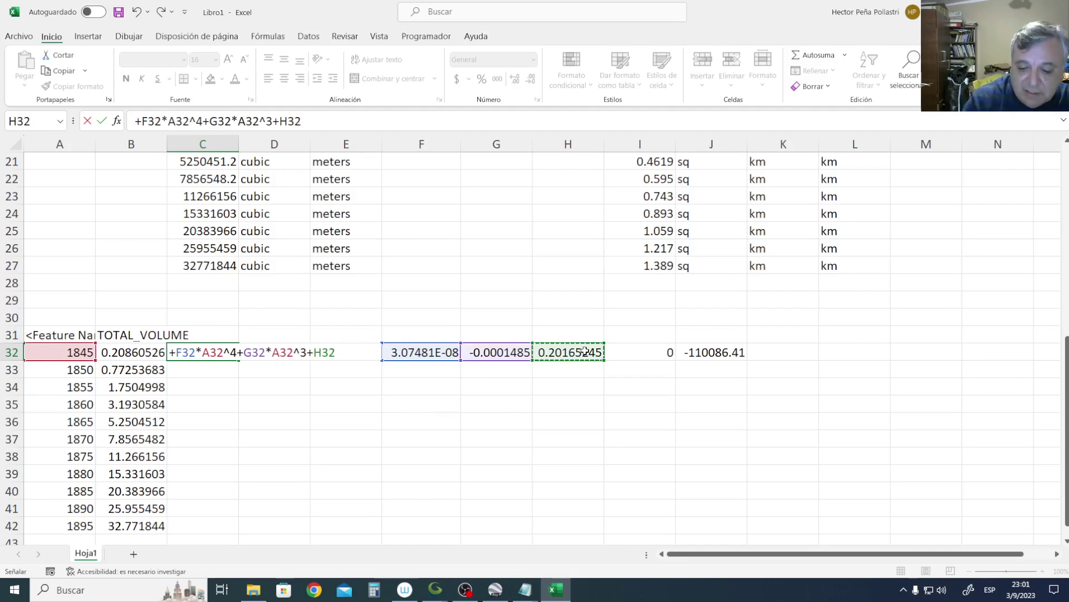
type("*")
left_click(74, 353)
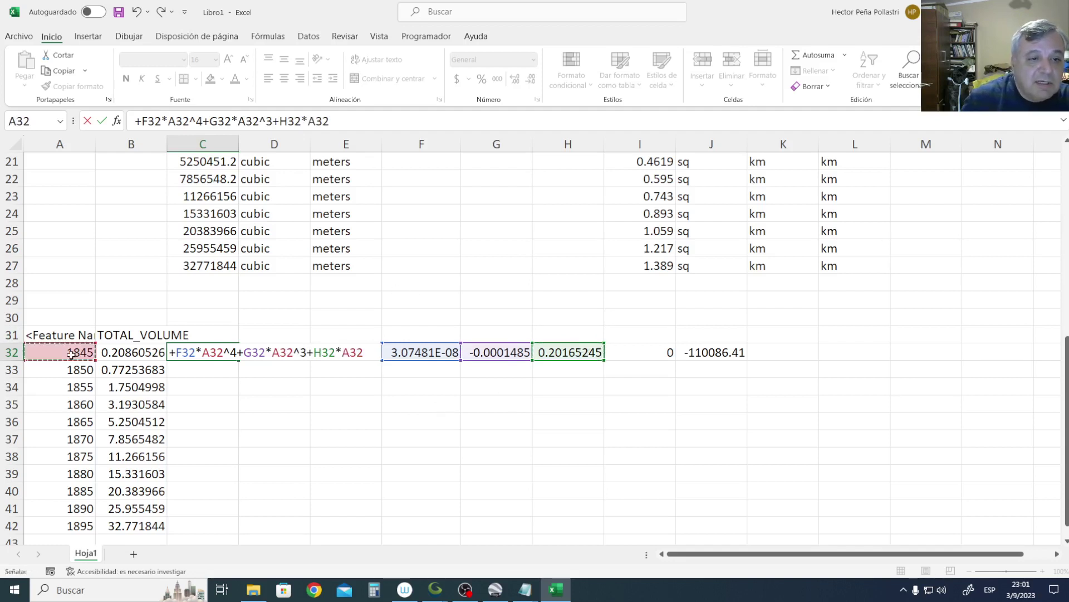
type("^")
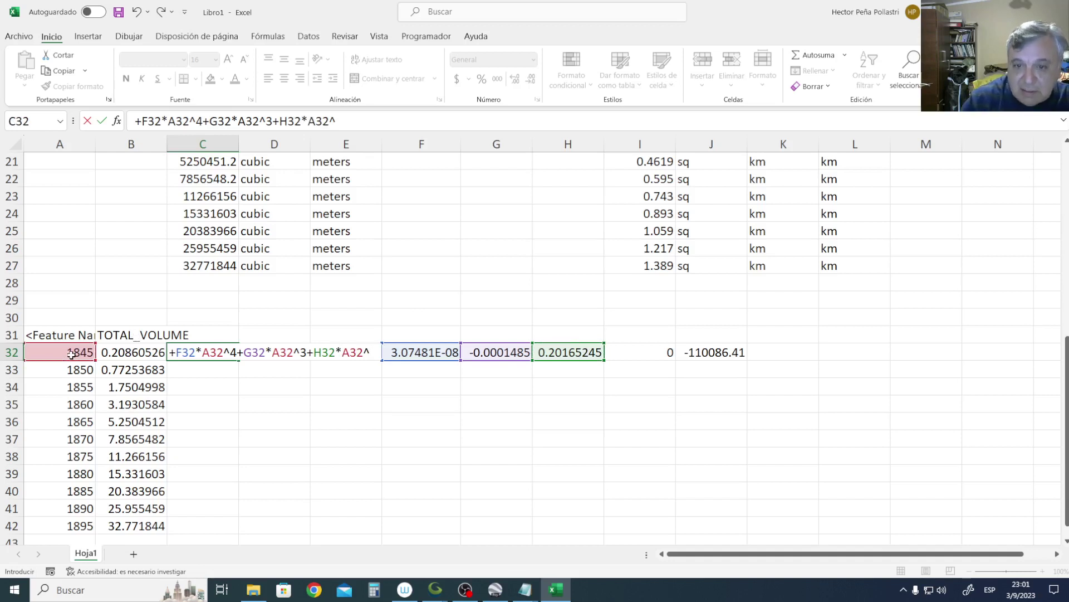
type("{1,2")
left_click(663, 353)
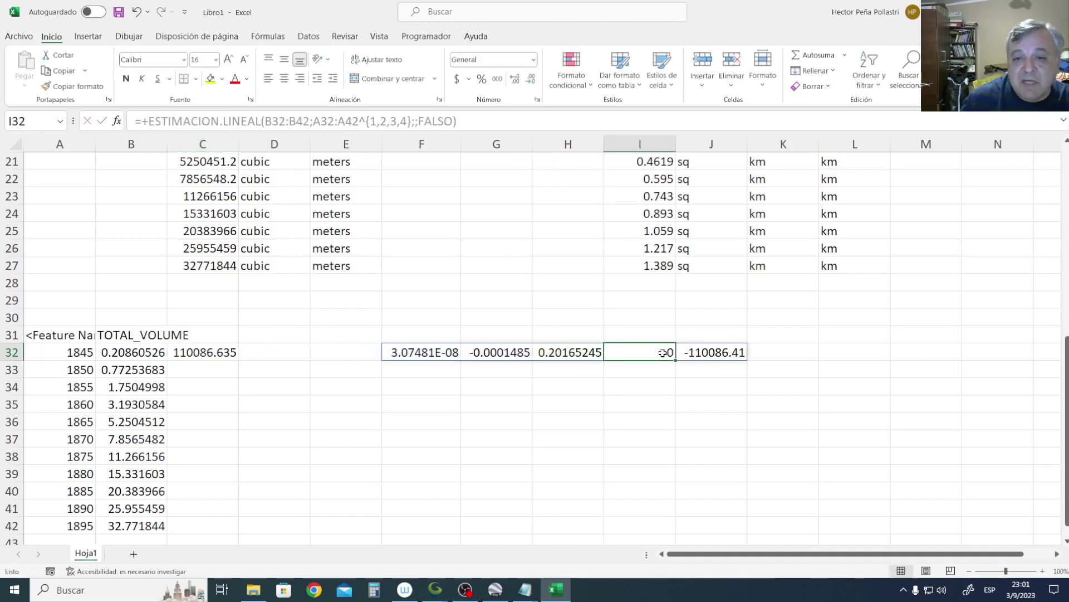
Extend the formula in C32 with the linear term I32*A32 and the constant J32.
left_click(194, 350)
key("F2")
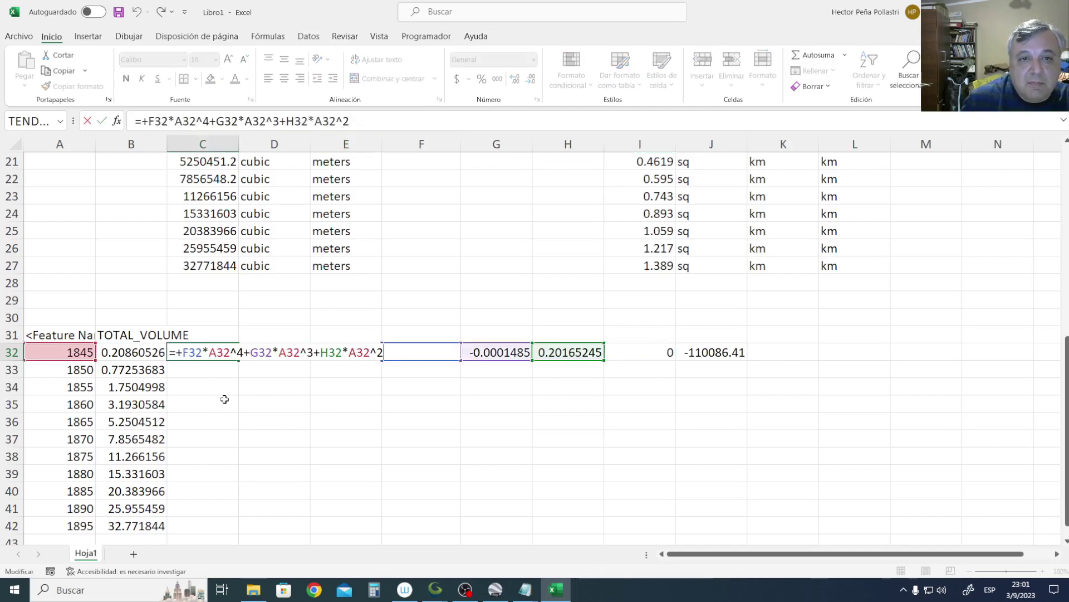
type("+")
left_click(650, 354)
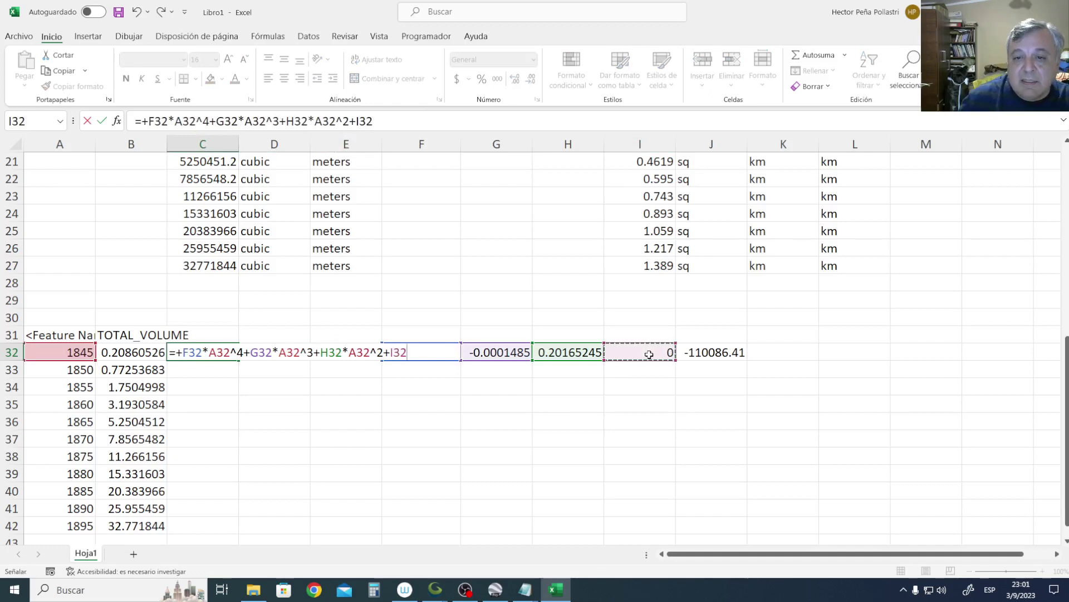
type("*")
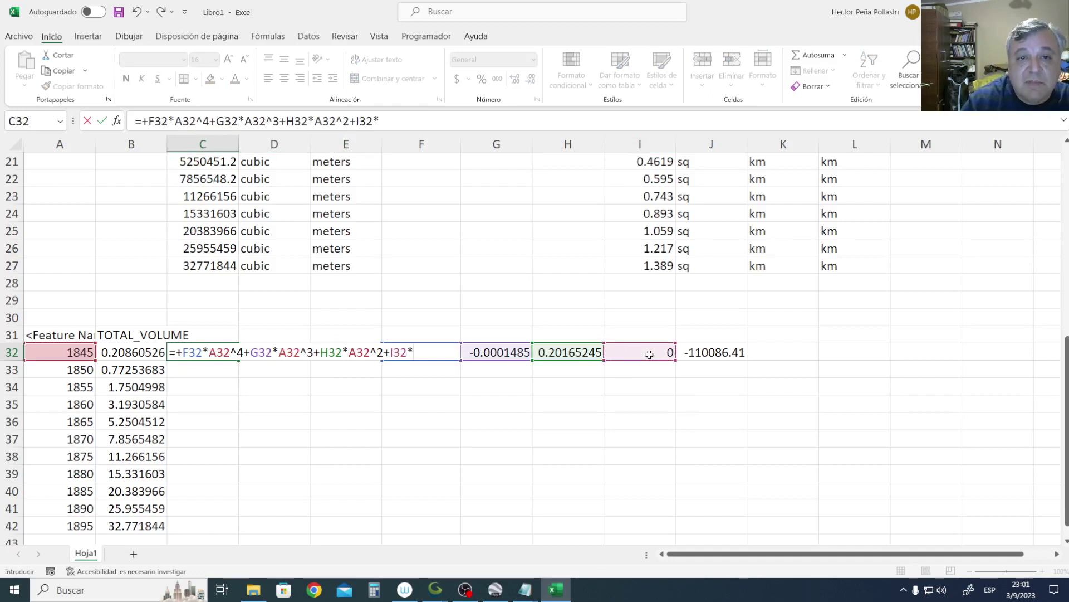
left_click(75, 355)
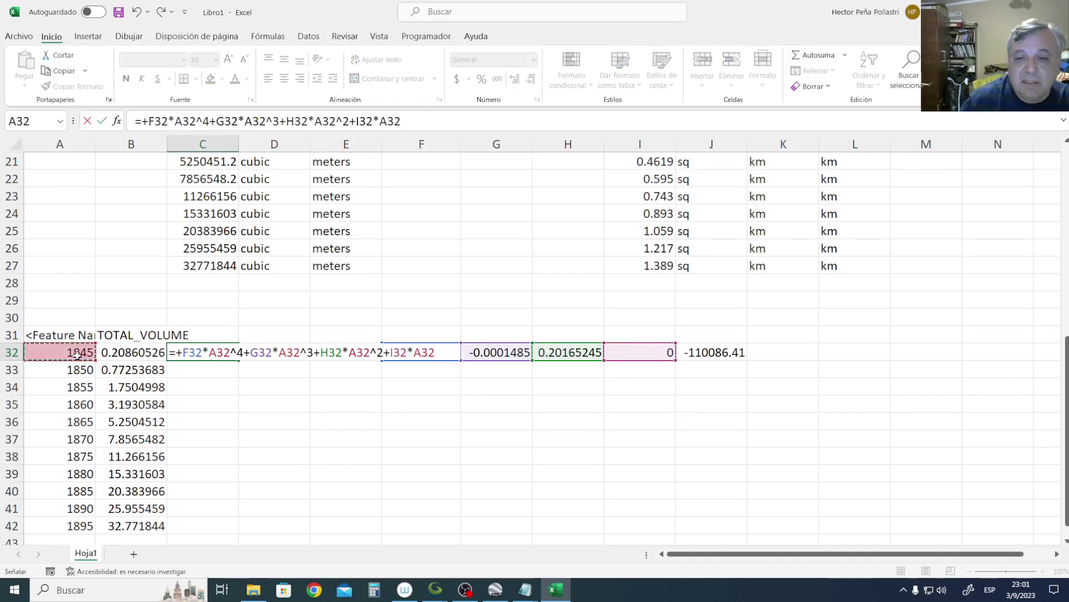
type("+")
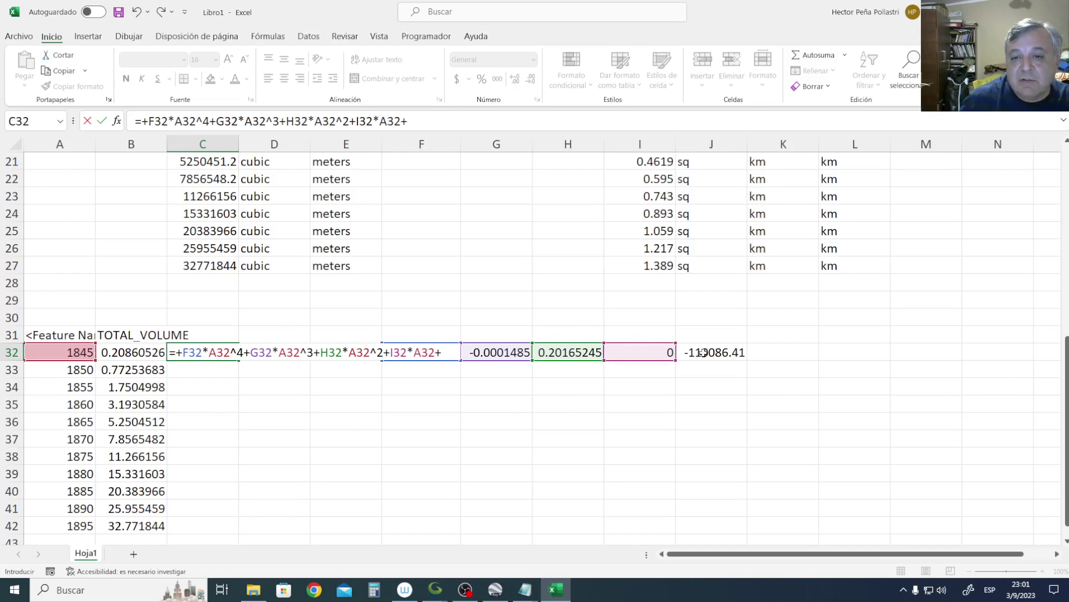
left_click(684, 352)
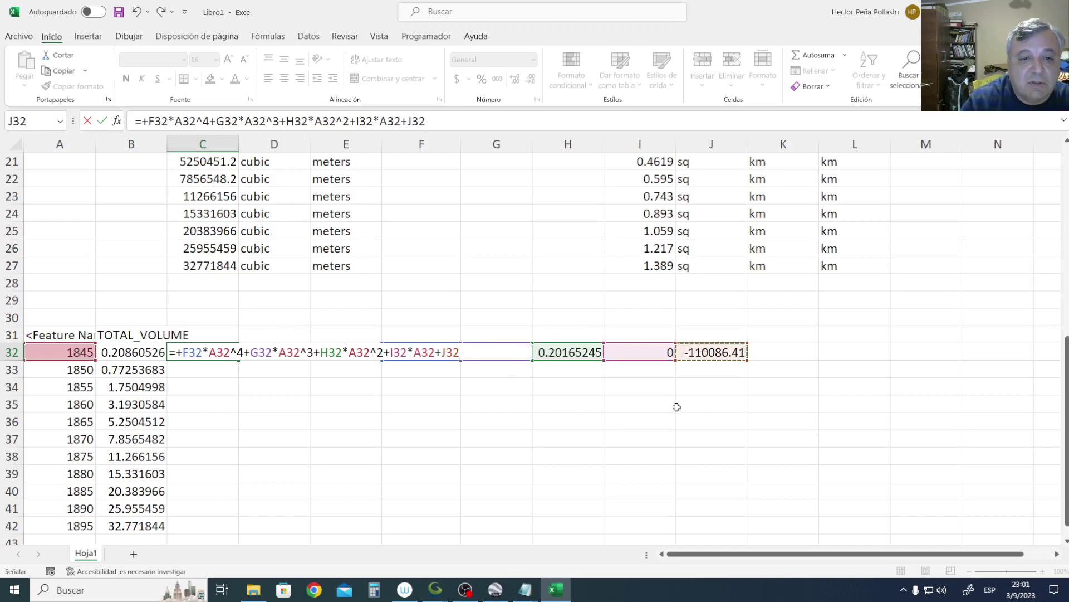
key("Return")
key("Up")
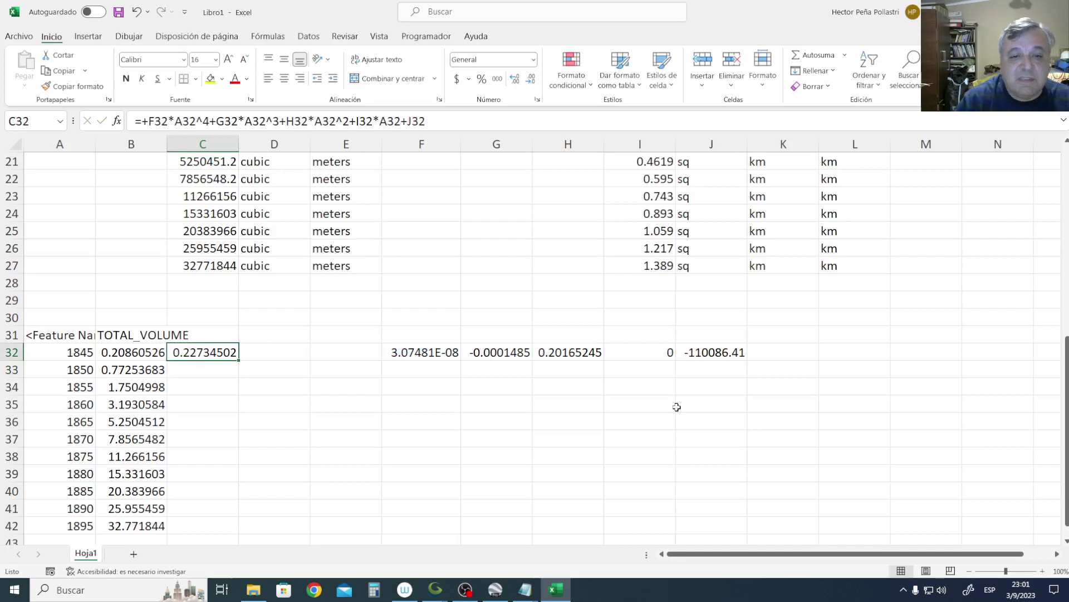
Fix row 32 of the coefficient references F to J in the C32 polynomial formula and fill it down to C42.
key("F2")
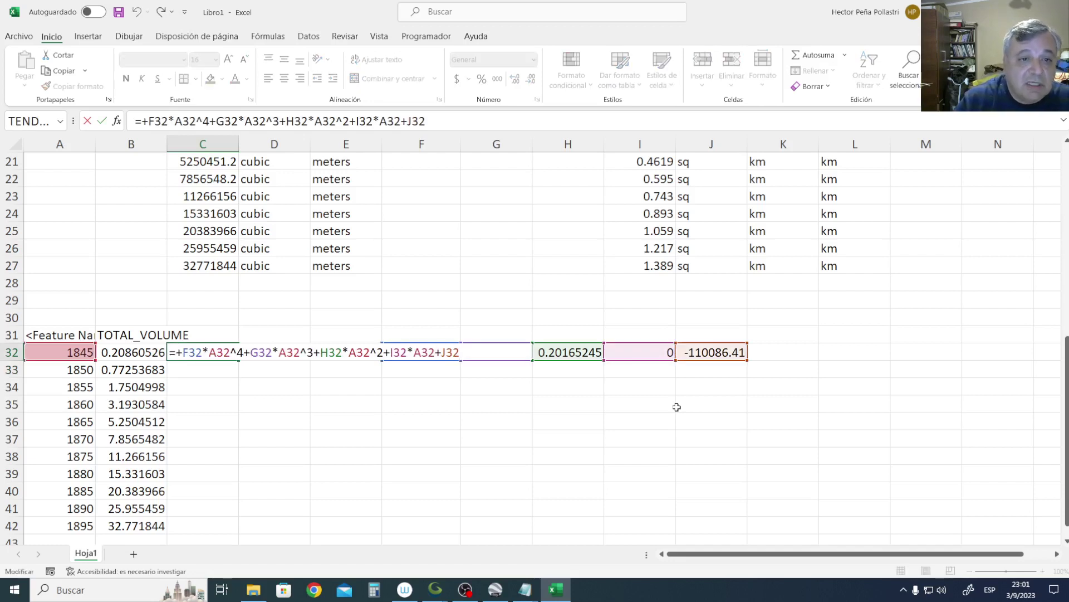
key("Left")
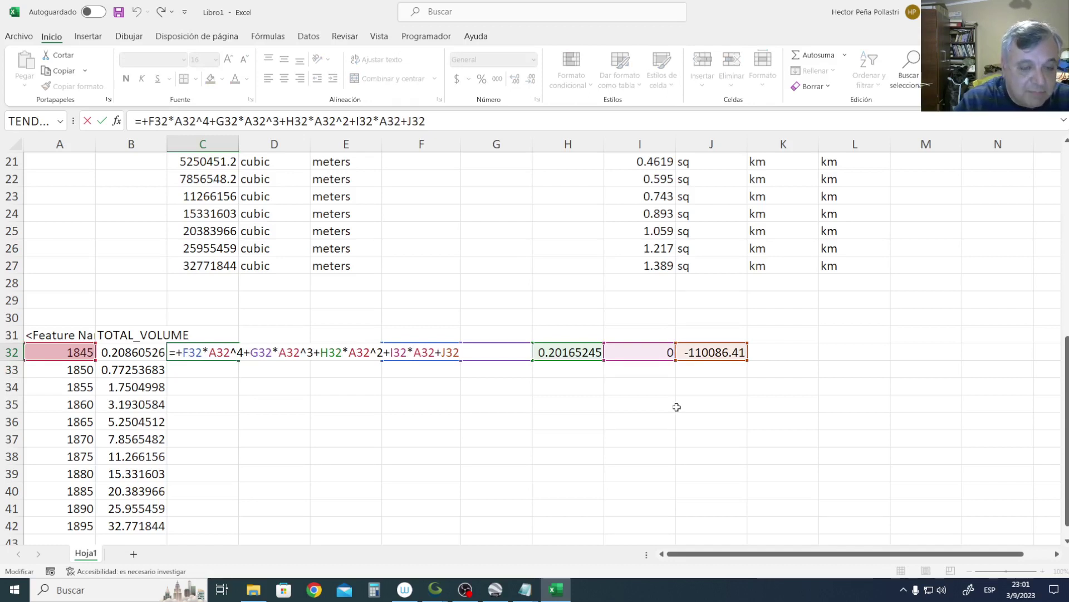
type("$")
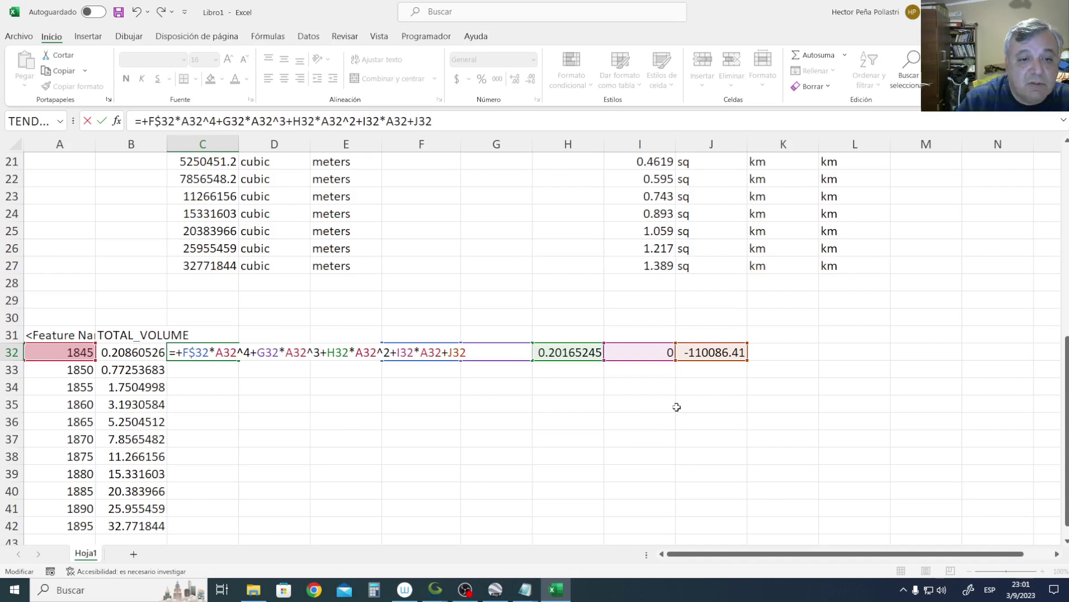
key("Right")
type("$")
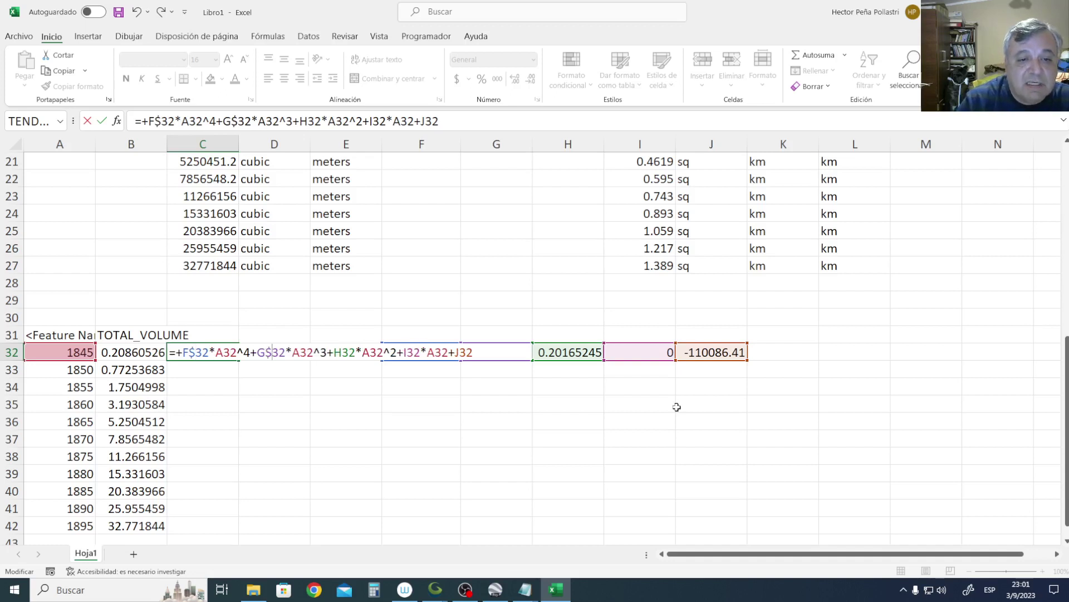
key("Right")
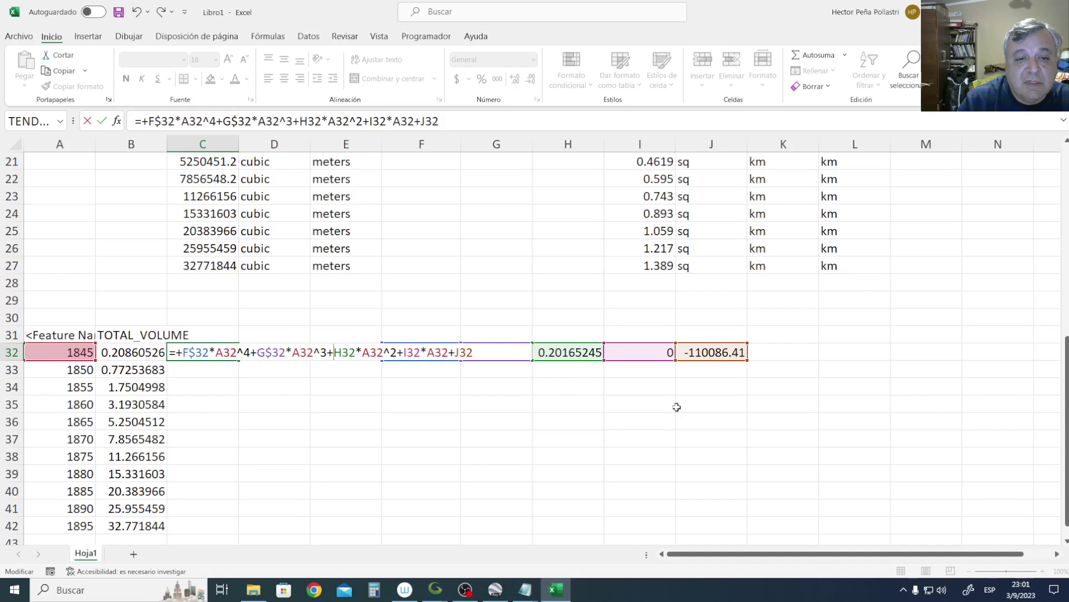
type("$")
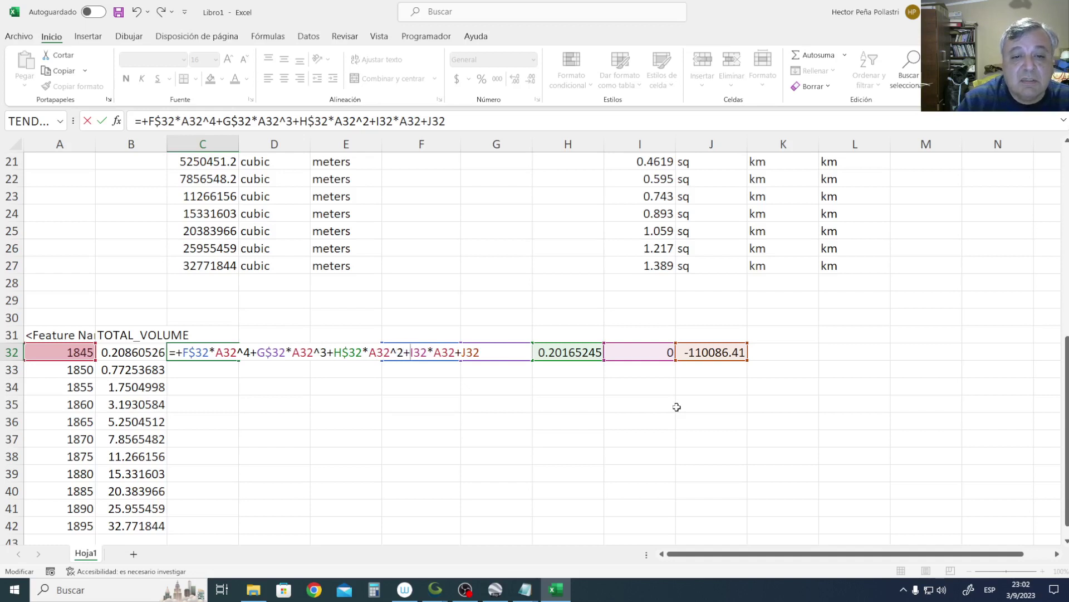
type("$")
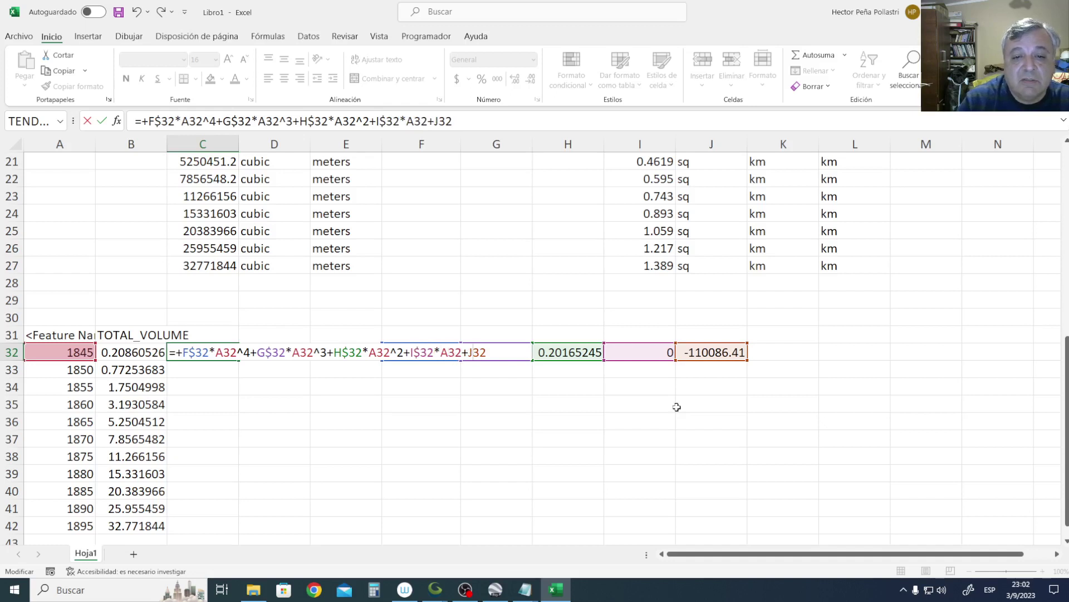
type("$")
key("Return")
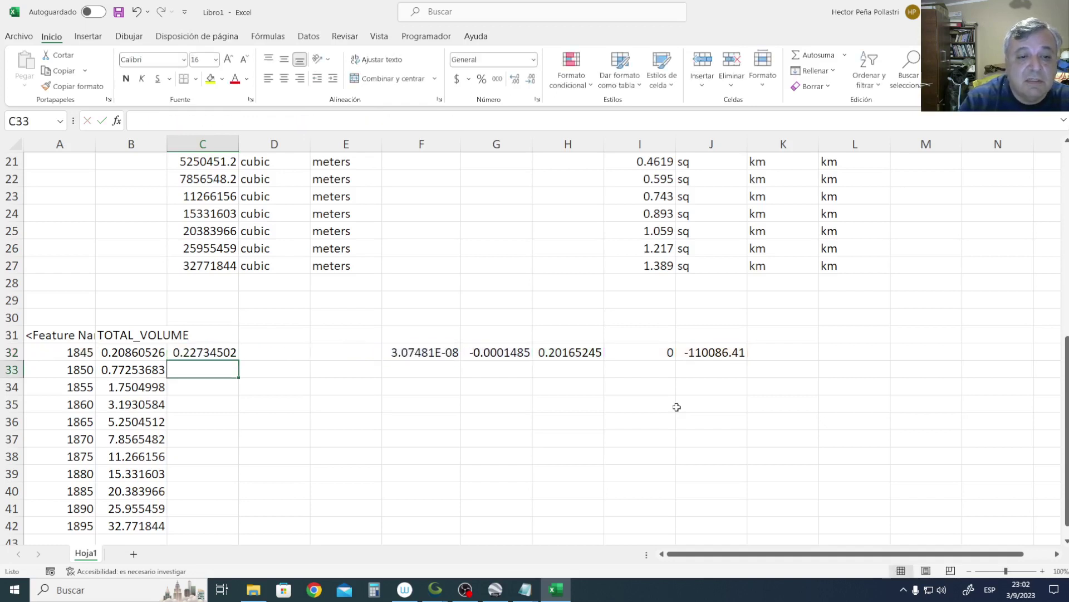
key("Up")
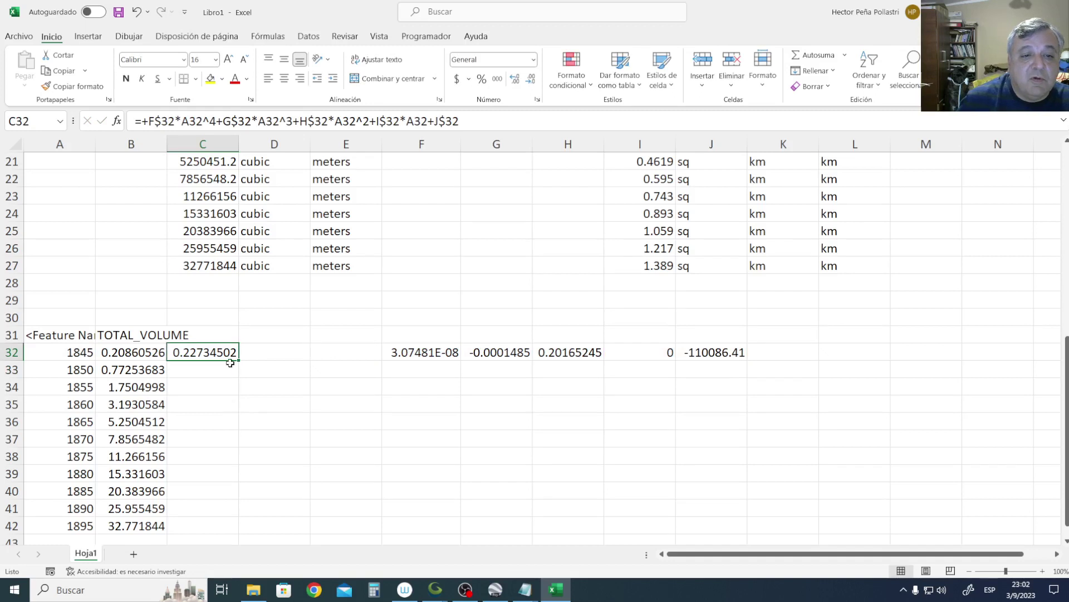
double_click(239, 361)
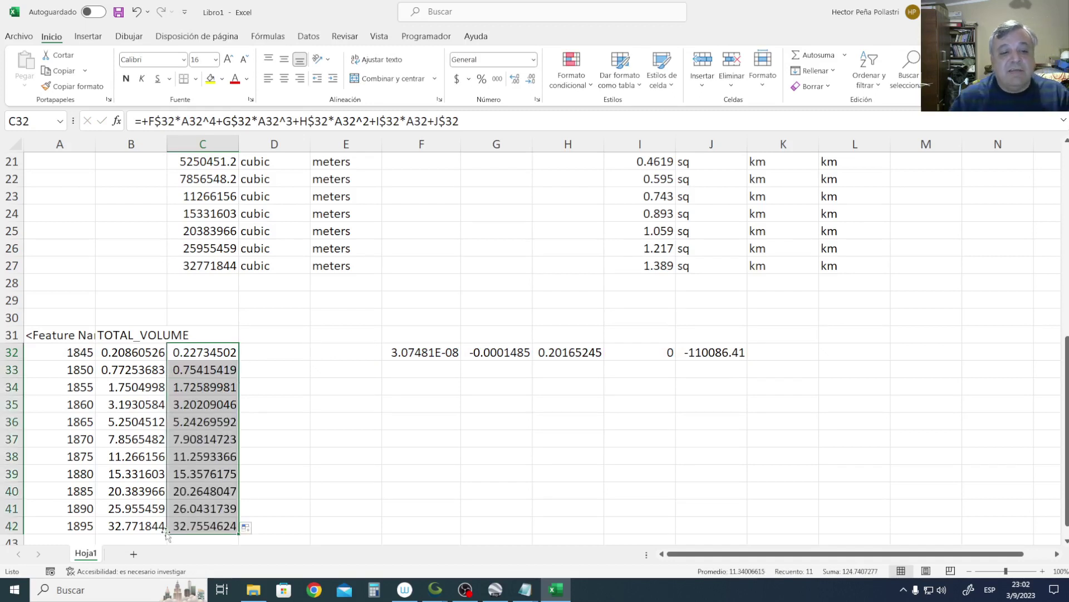
Format the original and fitted volumes in B32:C42 with two decimals and centre them horizontally and vertically.
left_click_drag(127, 355, 194, 526)
left_click(531, 80)
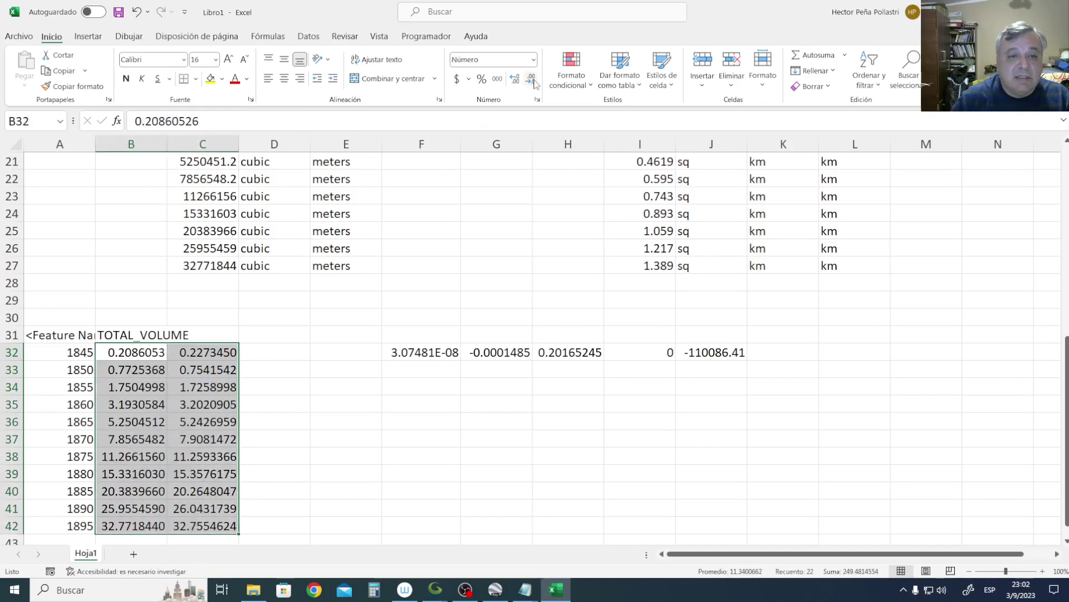
left_click(532, 80)
left_click(532, 79)
left_click(532, 79)
left_click(532, 79)
left_click(532, 79)
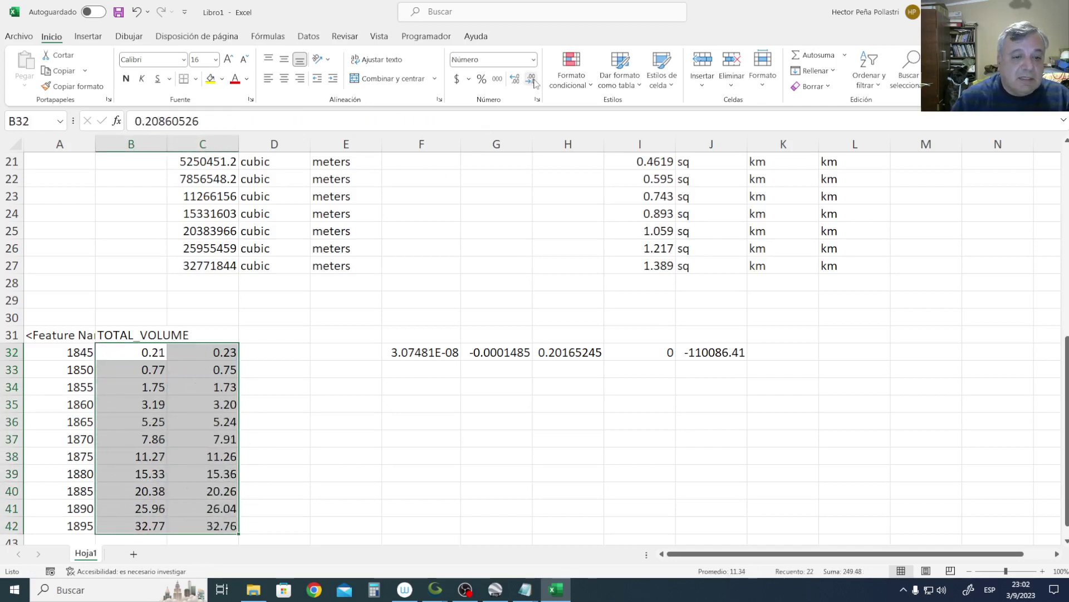
left_click(284, 78)
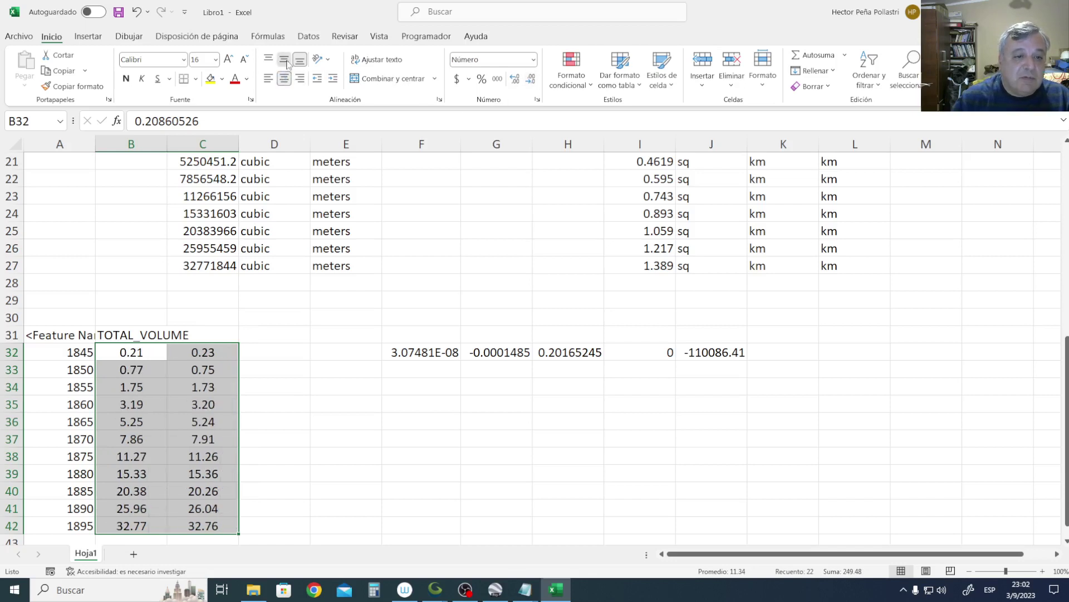
left_click(285, 62)
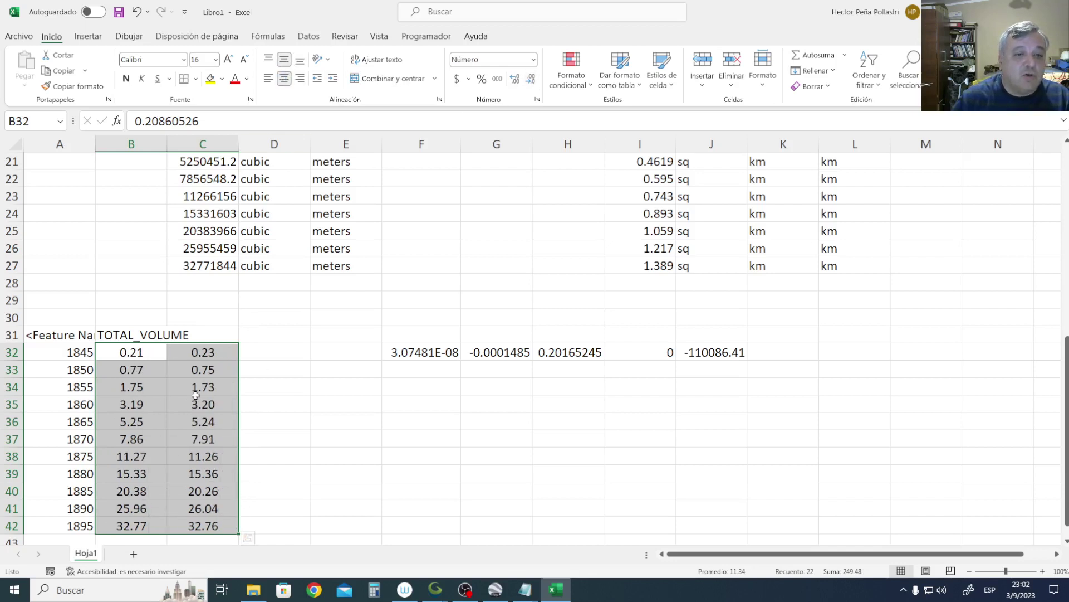
Enter the header VOL AJUST in C31 above the fitted volumes.
left_click(210, 354)
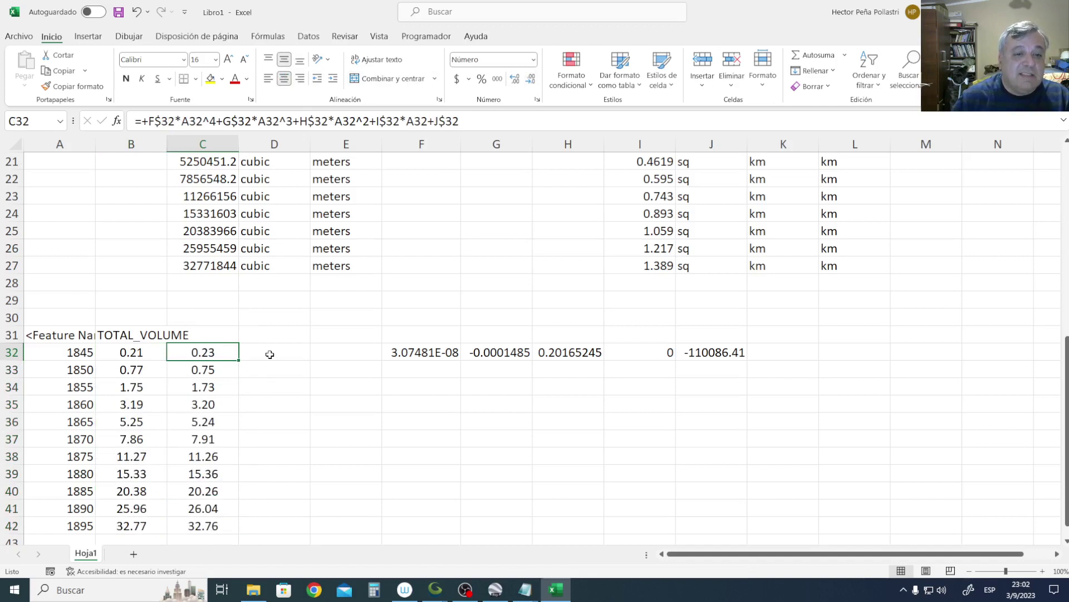
left_click(220, 337)
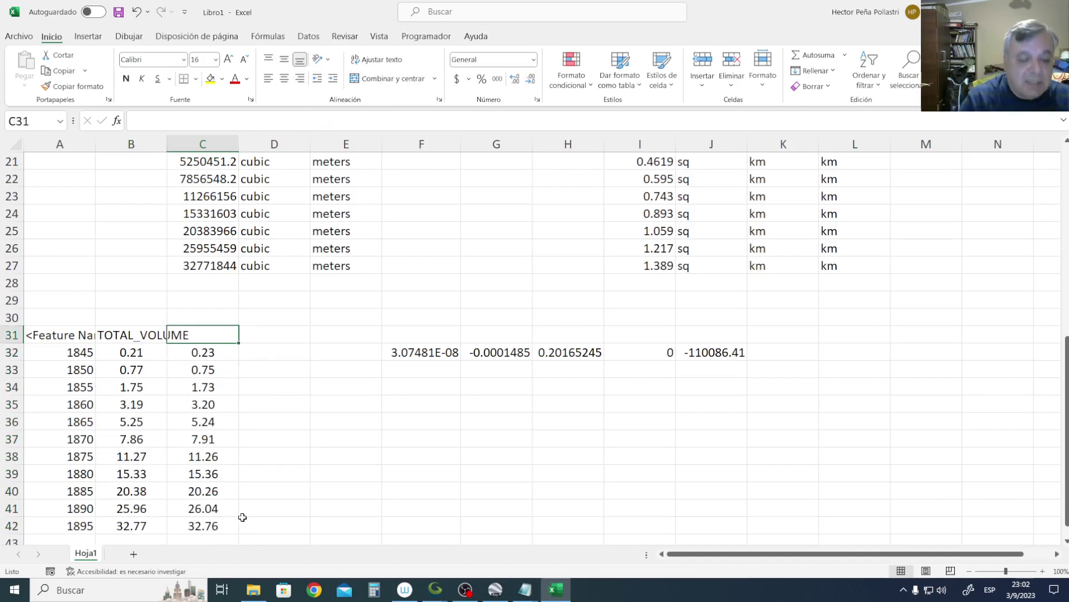
type("VOLU")
key("BackSpace")
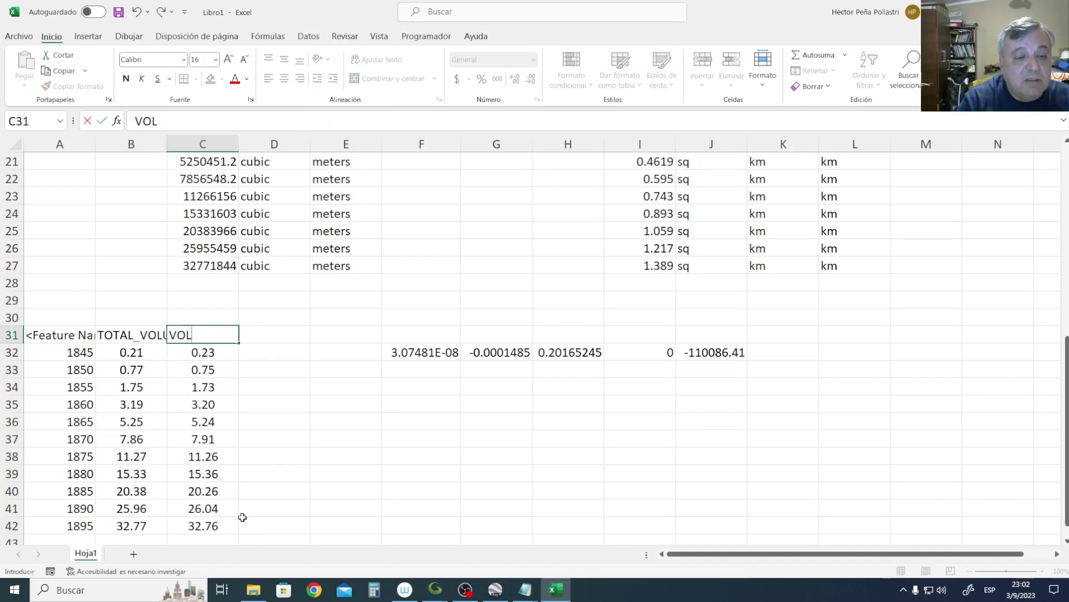
type("AJUS")
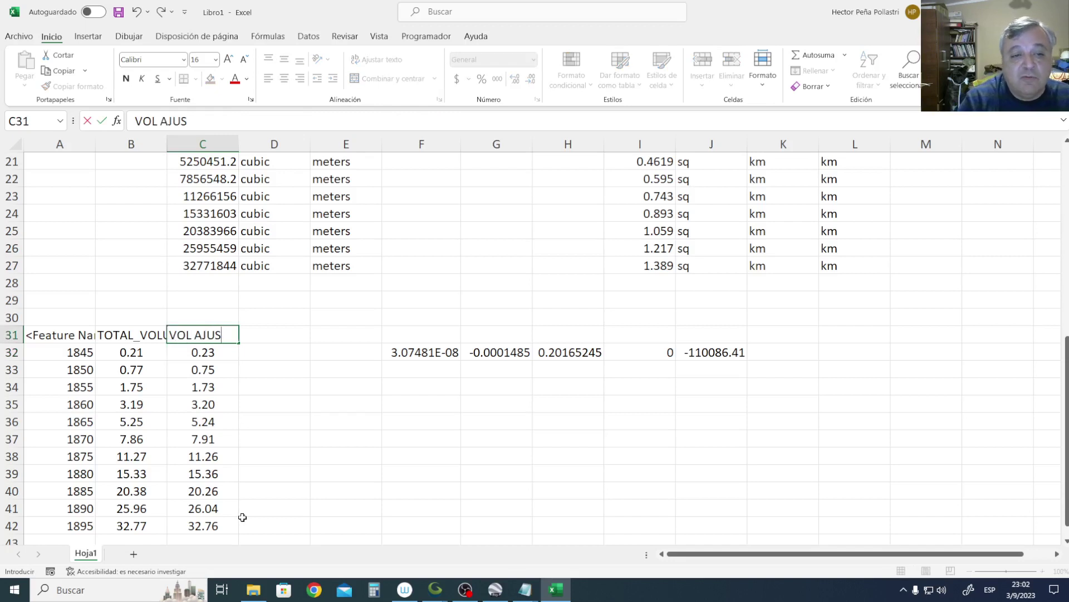
type("T")
key("Return")
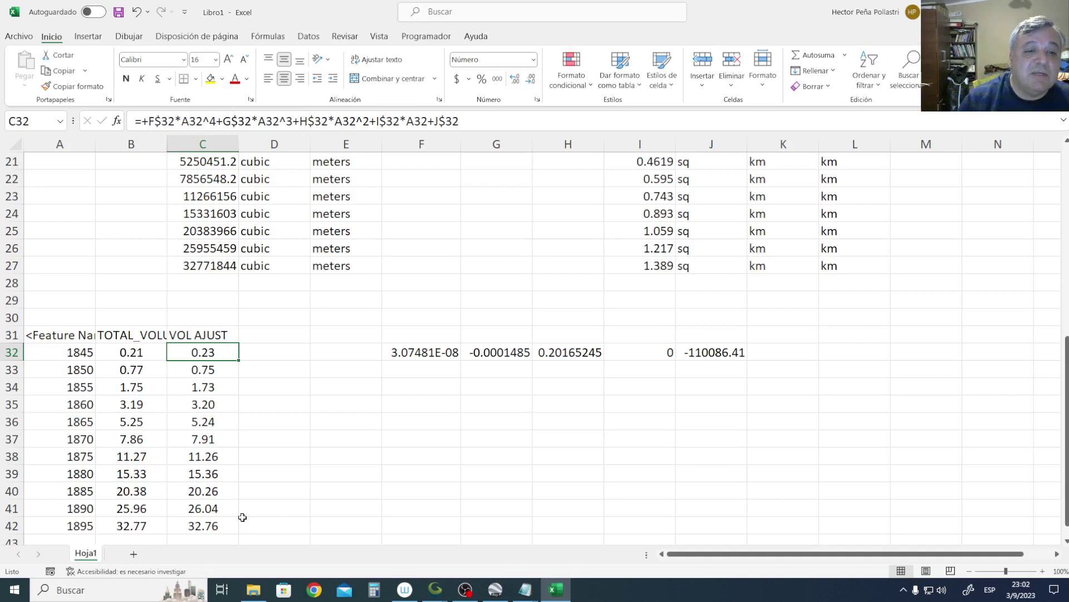
Compare the fitted volumes in C32:C42 with the original volumes row by row, and inspect the coefficient formula in F32.
key("Down")
key("Down")
key("Down")
key("Down")
key("Down")
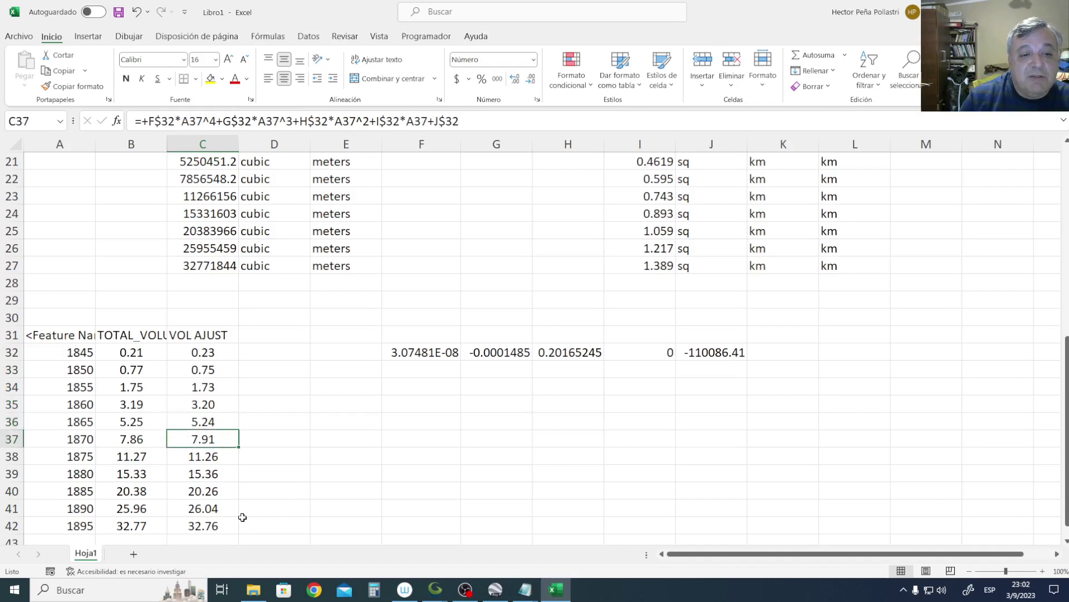
key("Up")
key("Up")
key("Up")
key("Down")
key("Down")
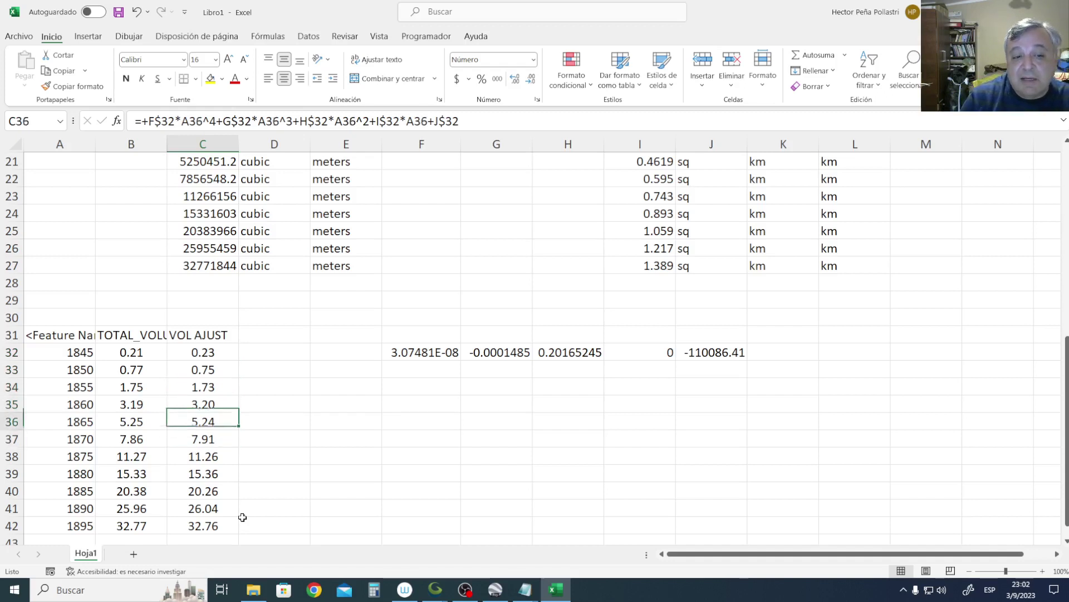
key("Down")
key("Down")
key("Down")
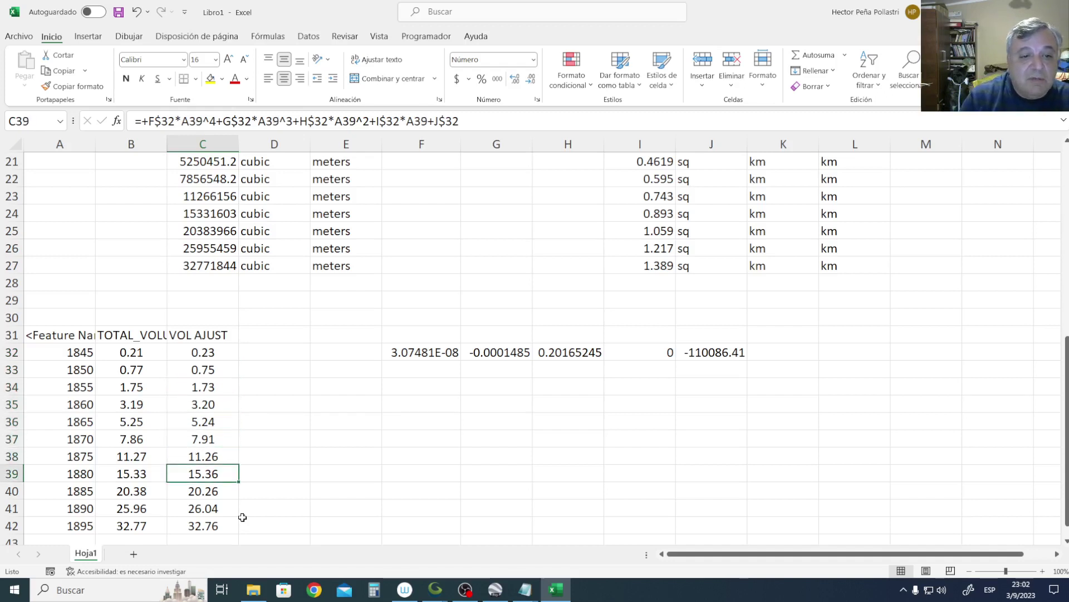
key("Down")
key("Down")
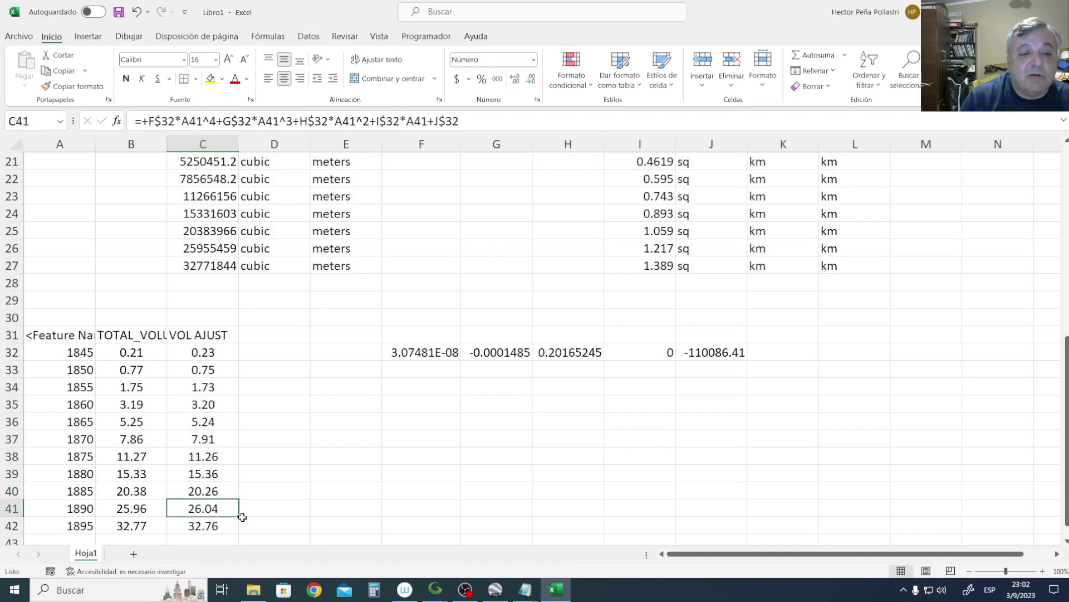
key("Up")
key("Down")
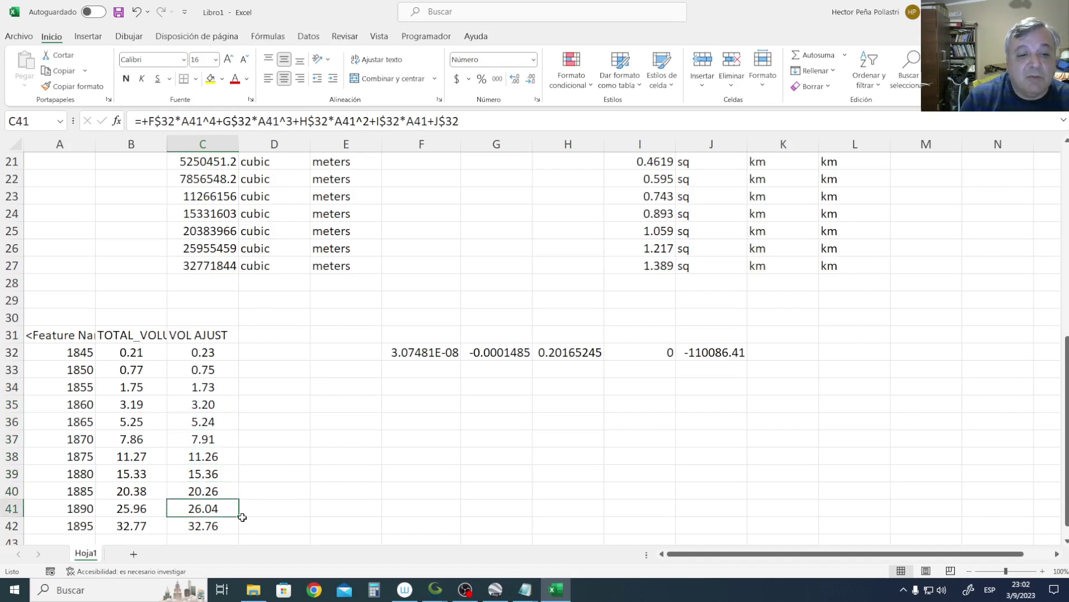
key("Down")
key("Up")
key("Up")
key("Up")
key("Up")
key("Up")
key("Up")
key("Up")
key("Up")
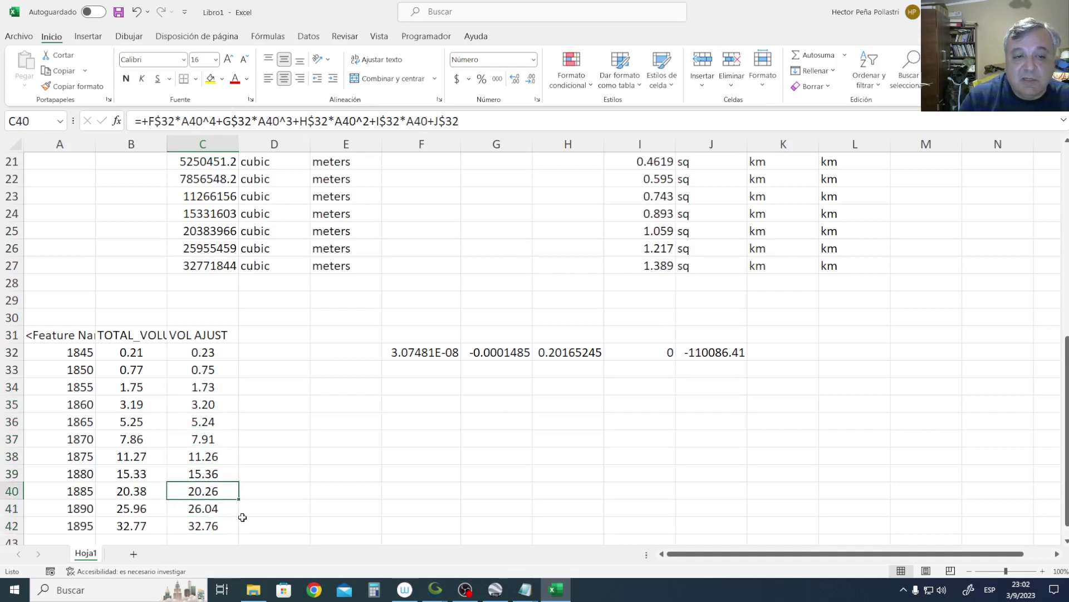
key("Up")
key("Up")
key("Right")
key("Right")
key("Right")
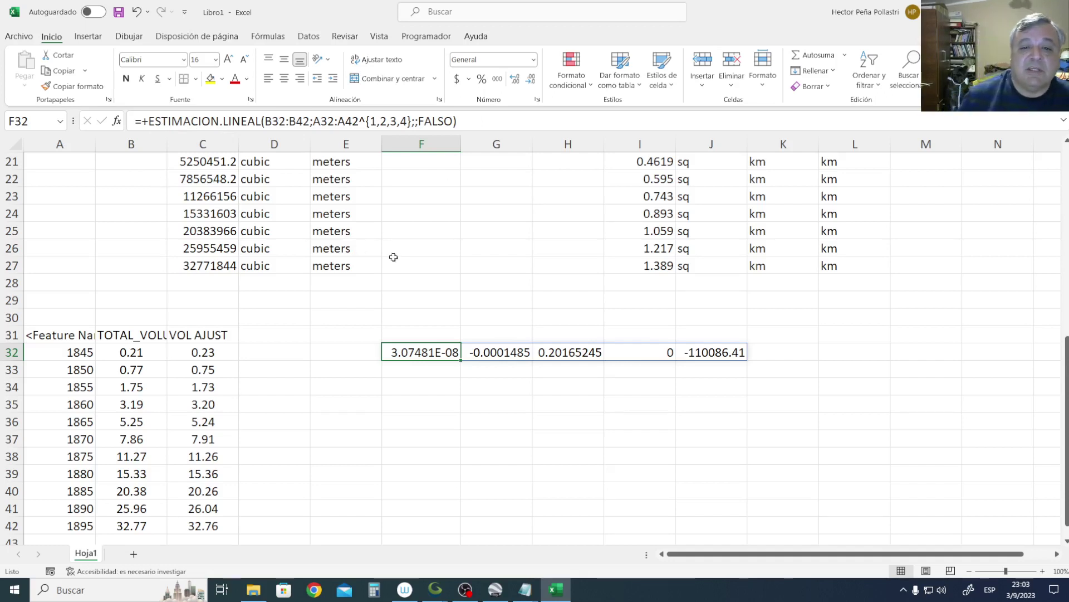
Try to enlarge the chart of total volume and fill area against elevation.
left_click(409, 282)
scroll(482, 279, "up", 7)
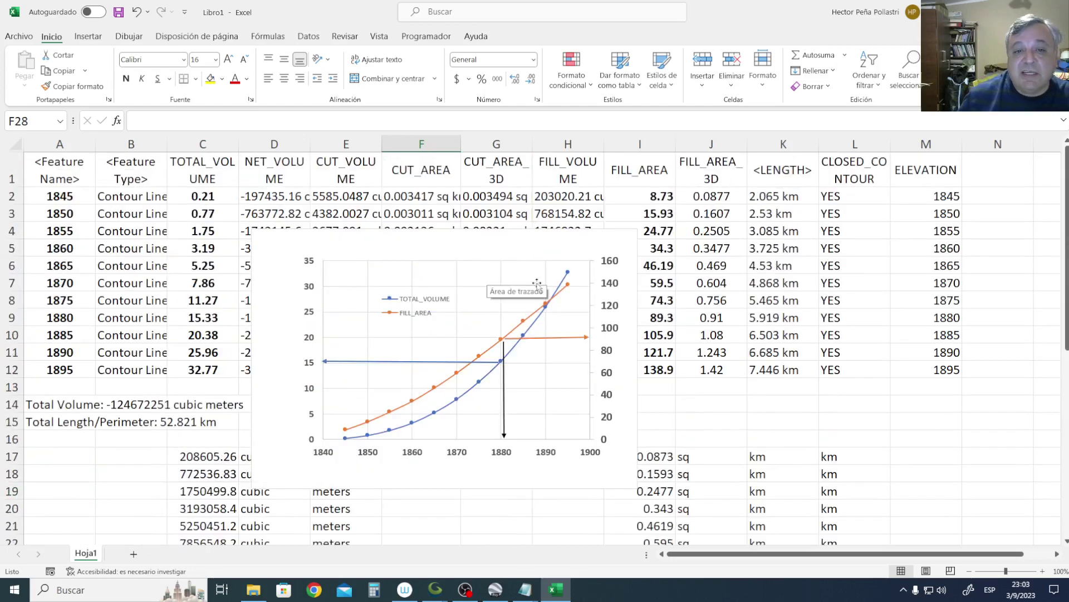
left_click(490, 241)
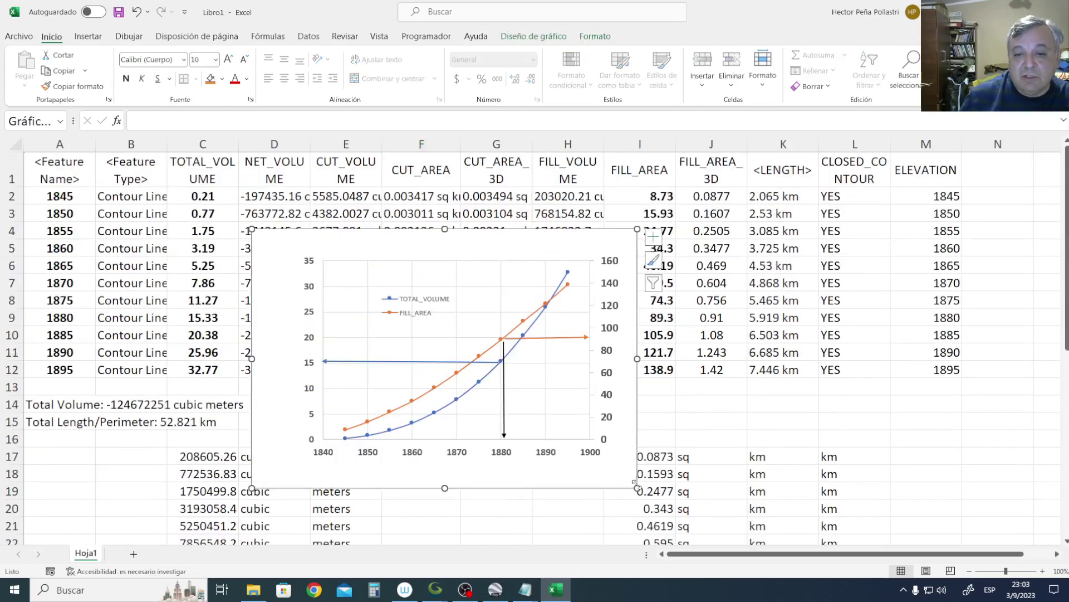
scroll(759, 502, "down", 1)
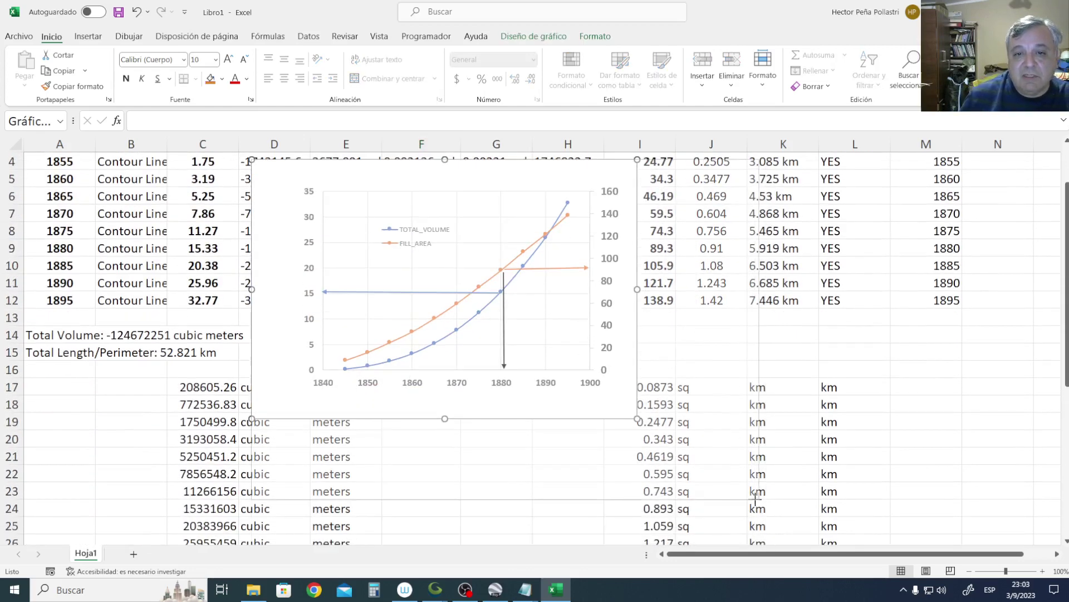
left_click_drag(756, 497, 634, 421)
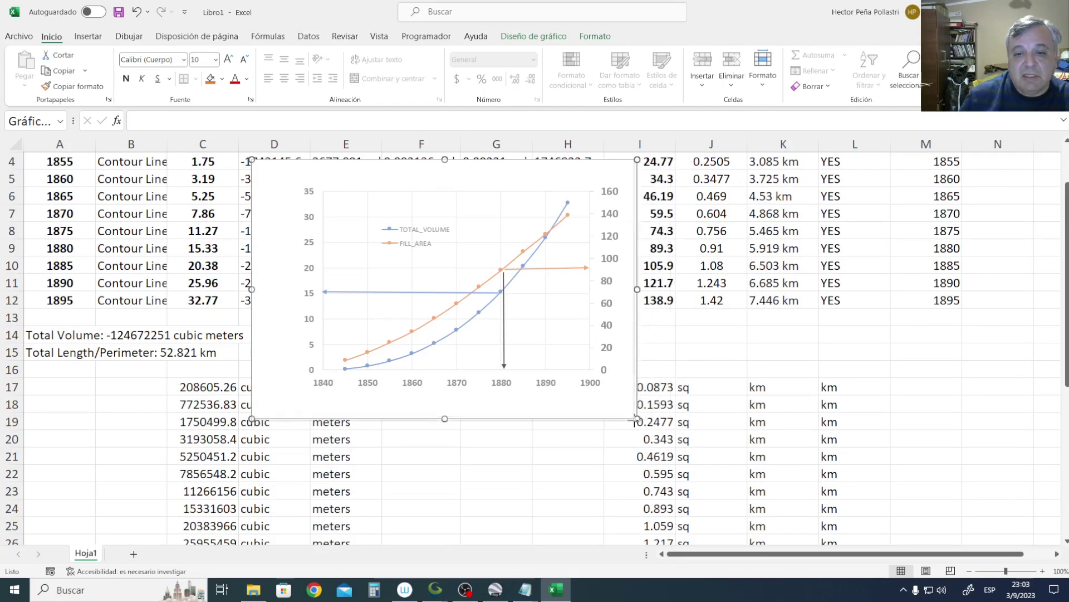